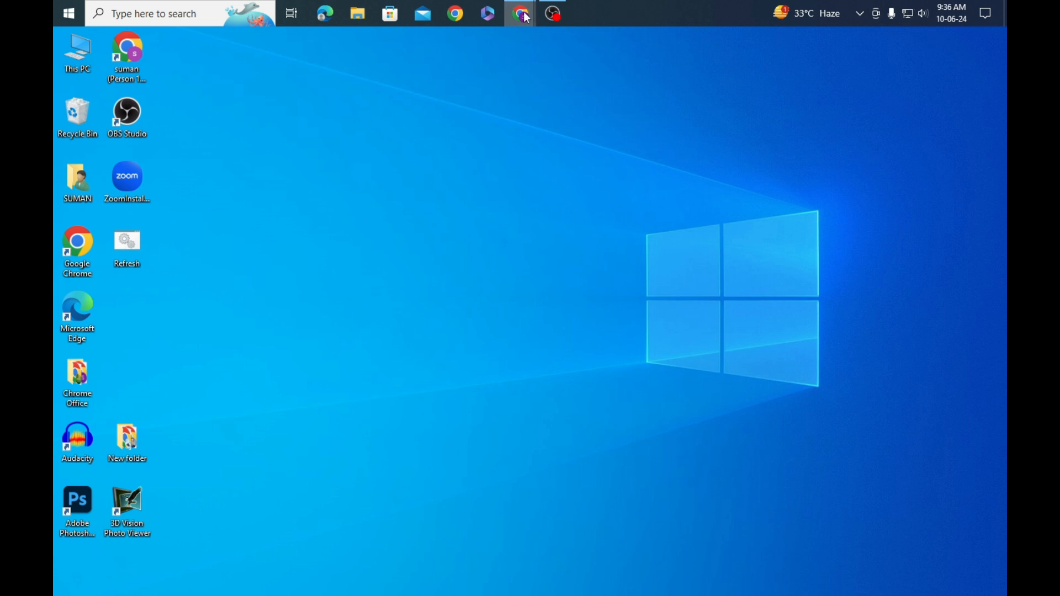
Step: Bring the Chrome window with the Google new tab page to the front
mouse_move(521, 18)
click(463, 90)
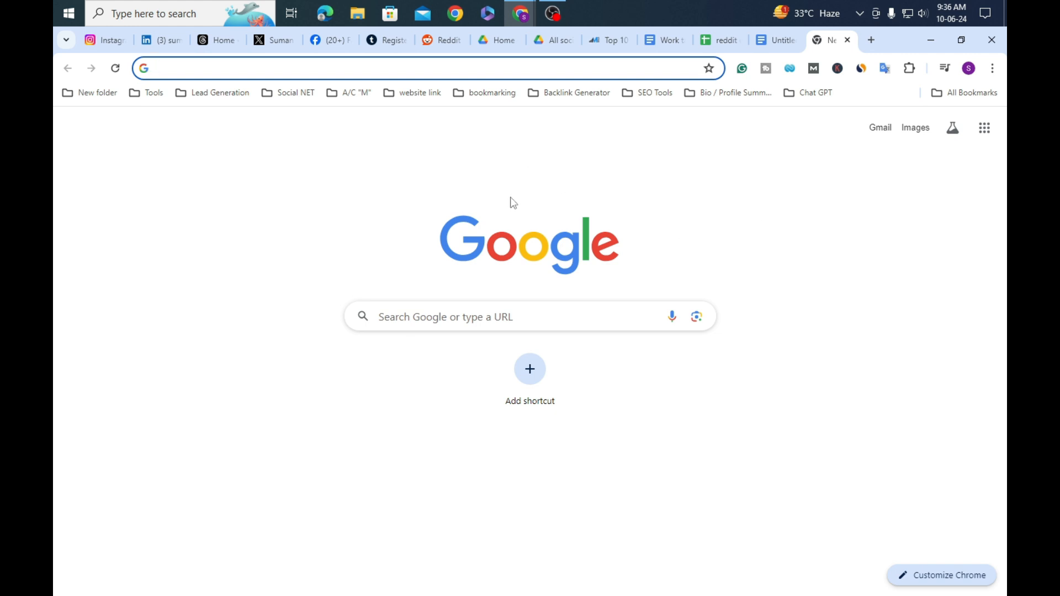
Step: Search Google for 'gmail signature template' and scroll down to the Gimmio result
click(545, 314)
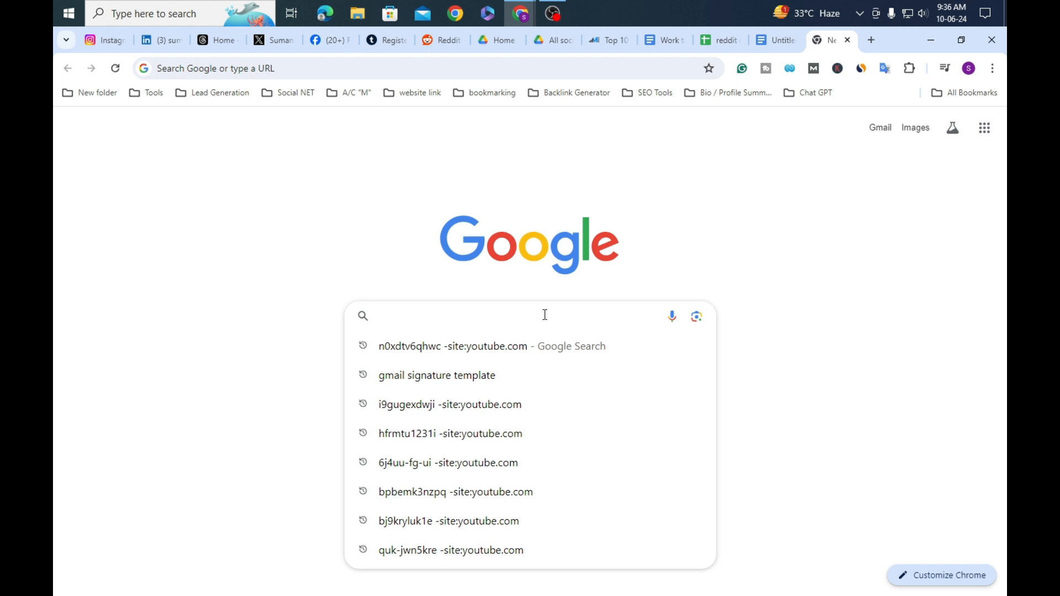
text(gmail signature template)
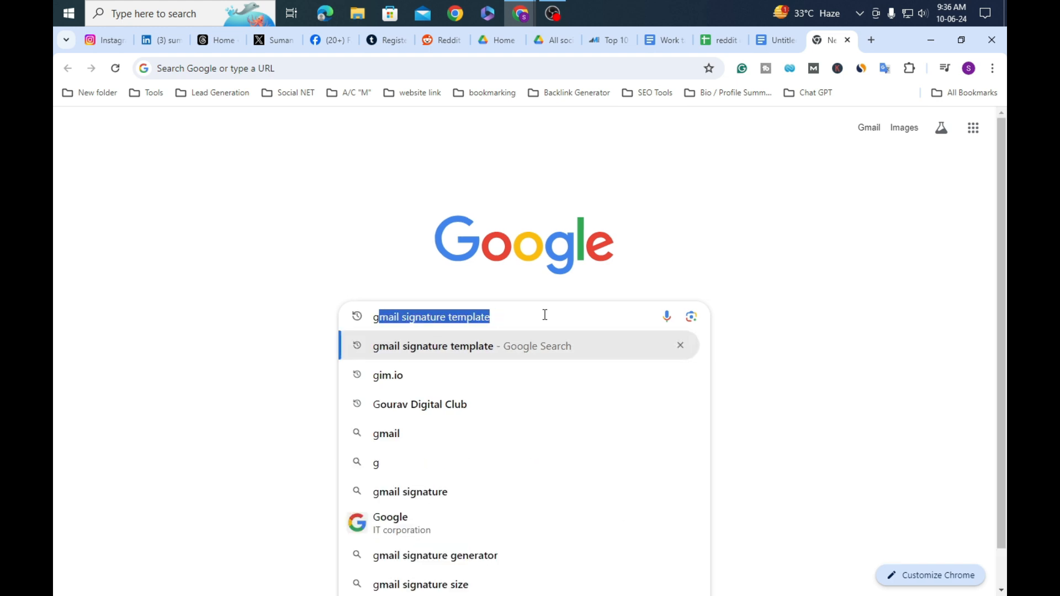
click(545, 314)
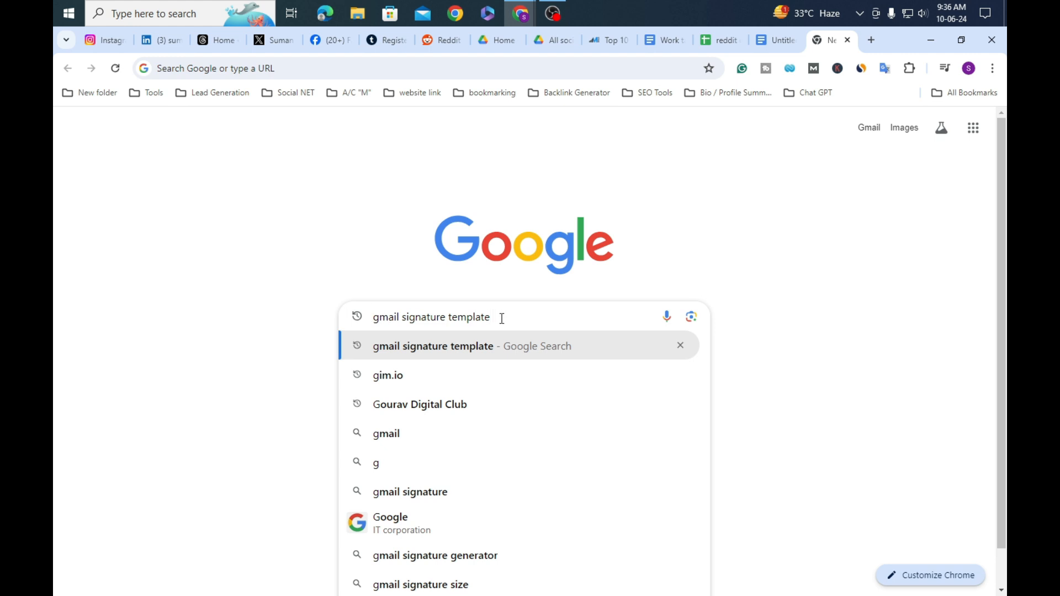
key(Return)
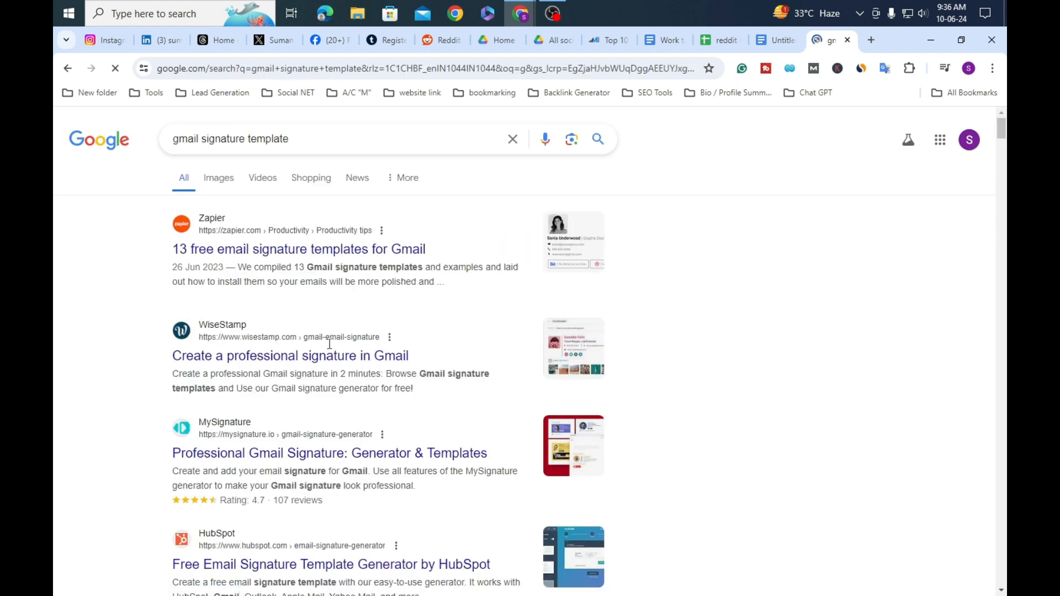
scroll(149, 253, down, 2)
scroll(297, 239, up, 2)
scroll(248, 314, down, 5)
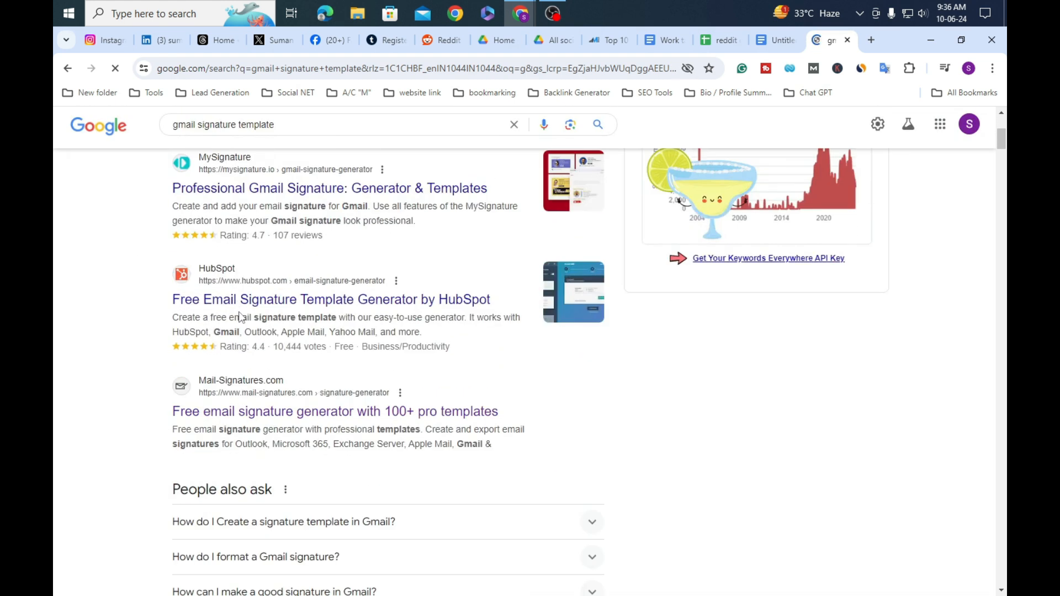
scroll(239, 316, down, 3)
scroll(240, 319, down, 5)
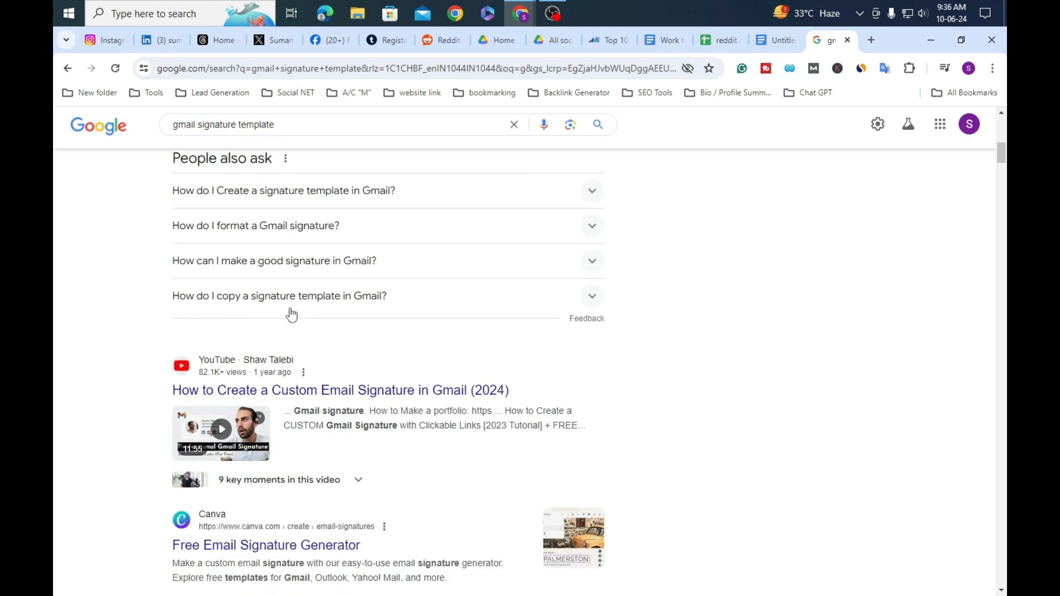
scroll(404, 396, down, 3)
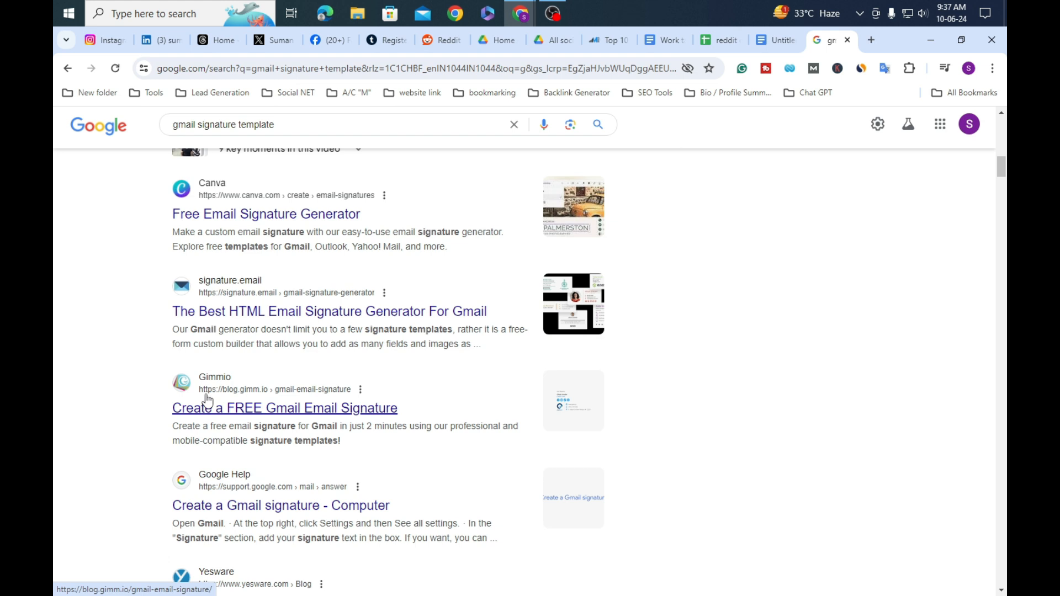
Step: Open Gimmio's guide to creating a free Gmail signature and read through it
click(286, 414)
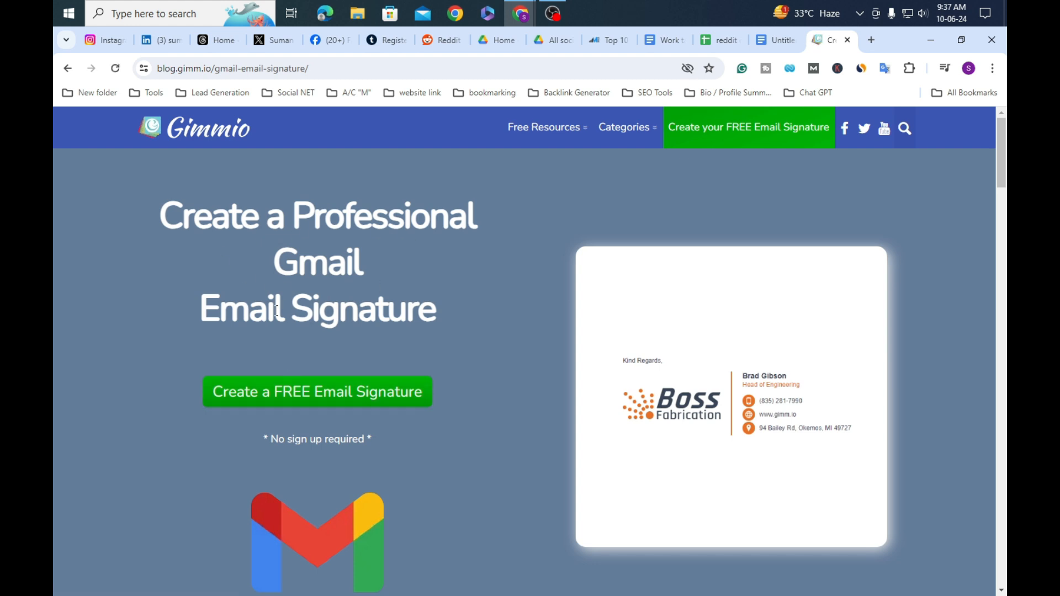
scroll(450, 193, down, 4)
scroll(450, 193, up, 4)
scroll(450, 194, down, 15)
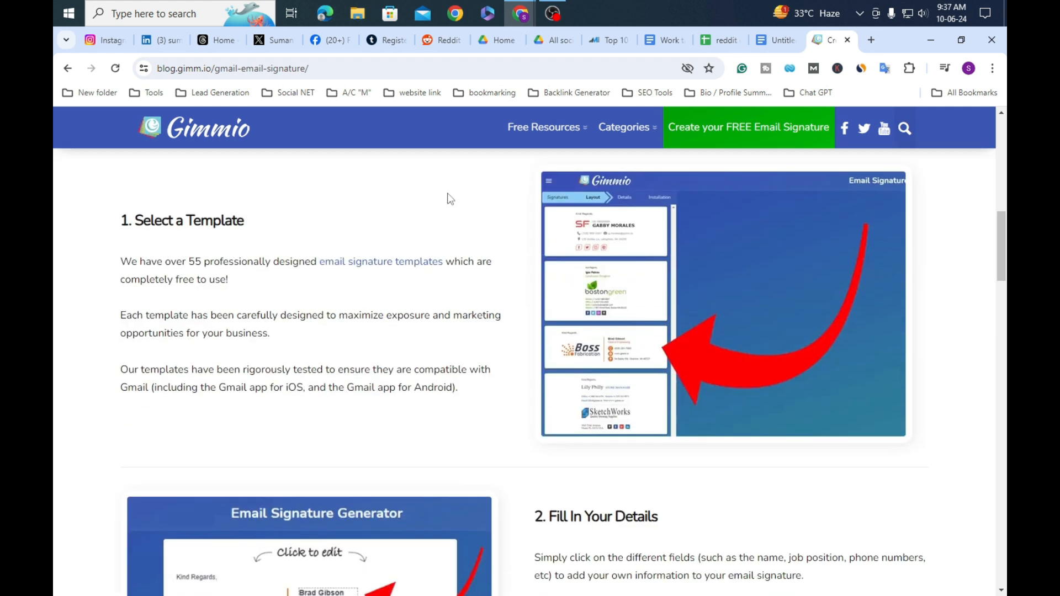
scroll(485, 254, up, 7)
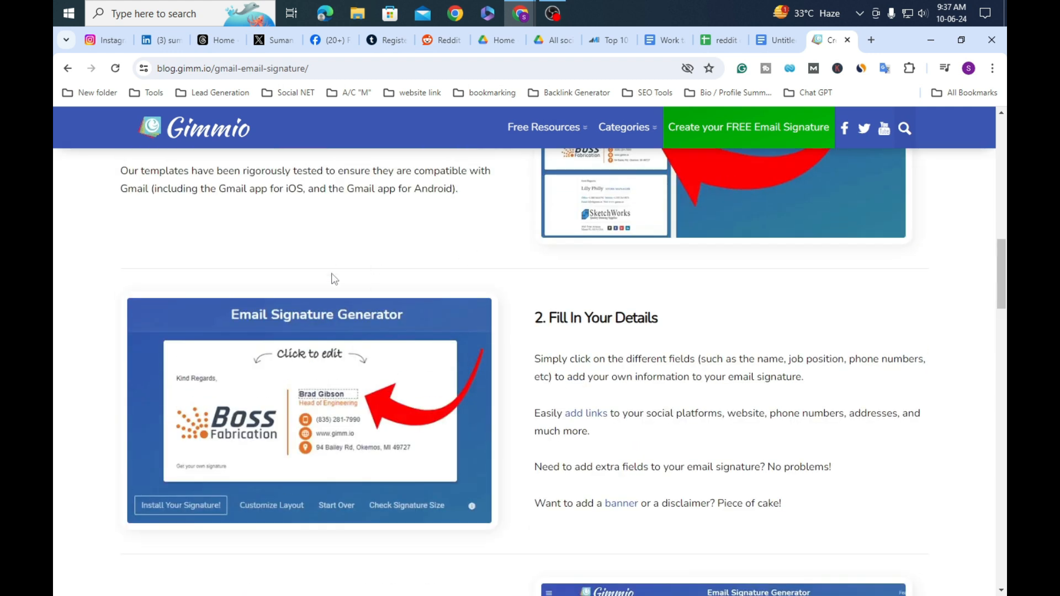
scroll(428, 306, down, 7)
scroll(257, 293, down, 18)
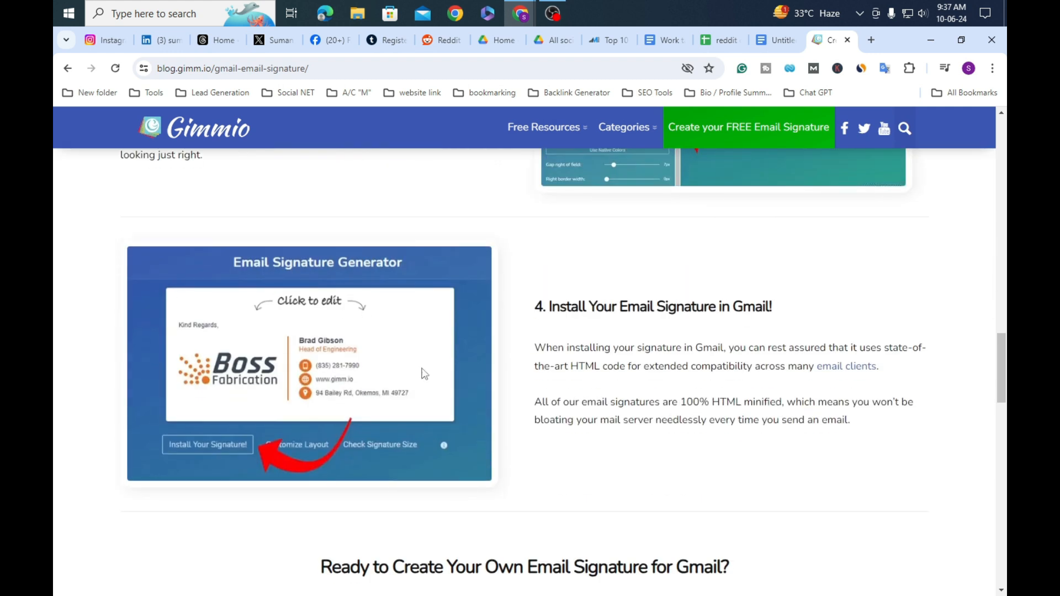
scroll(443, 348, up, 20)
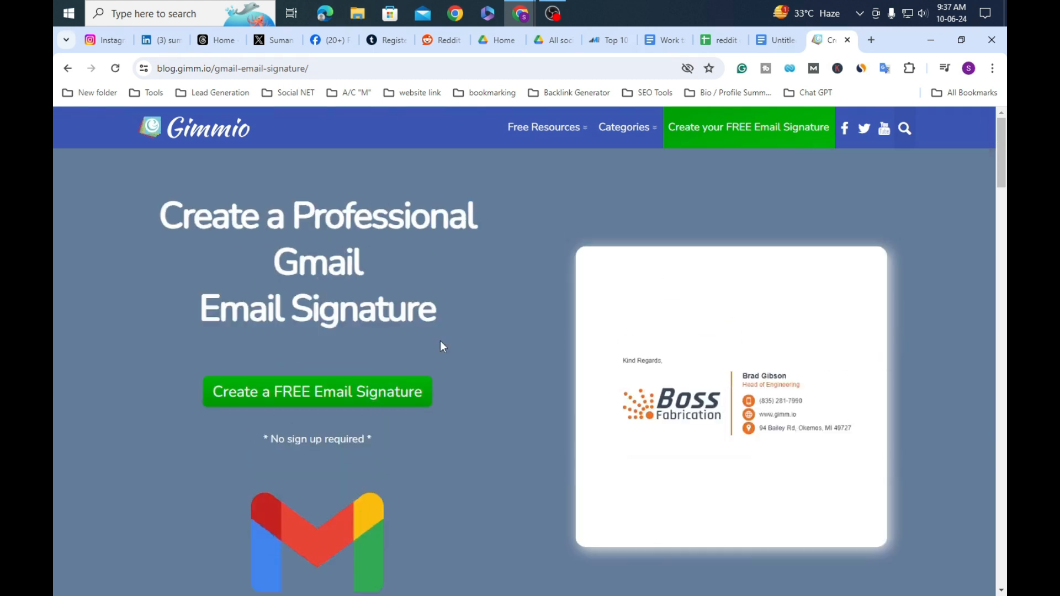
Step: Launch Gimmio's free Email Signature Generator and start a new signature
click(343, 402)
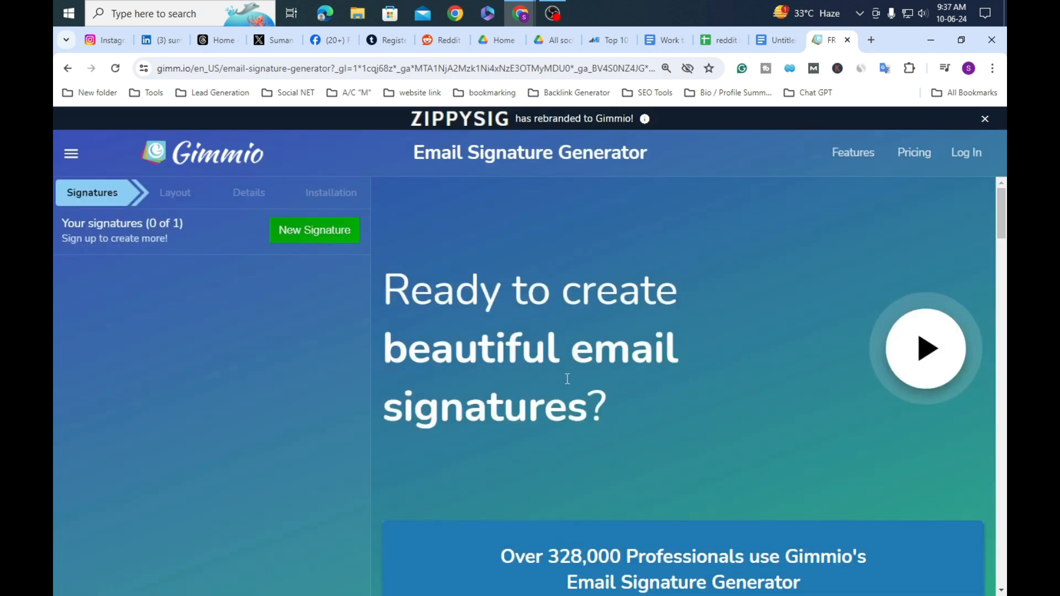
scroll(494, 399, down, 12)
scroll(509, 383, up, 5)
scroll(509, 386, up, 6)
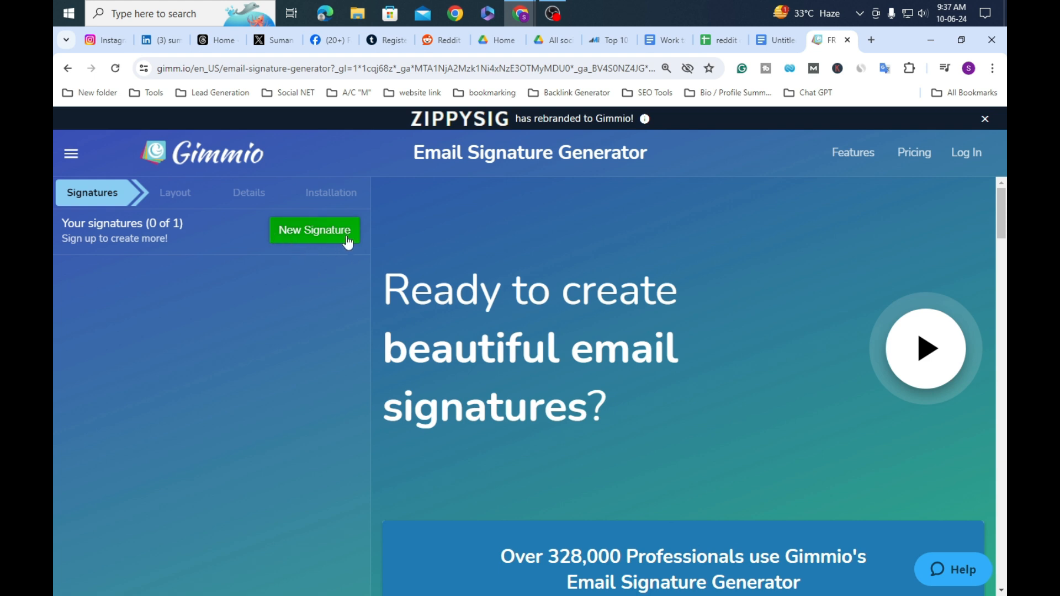
click(309, 236)
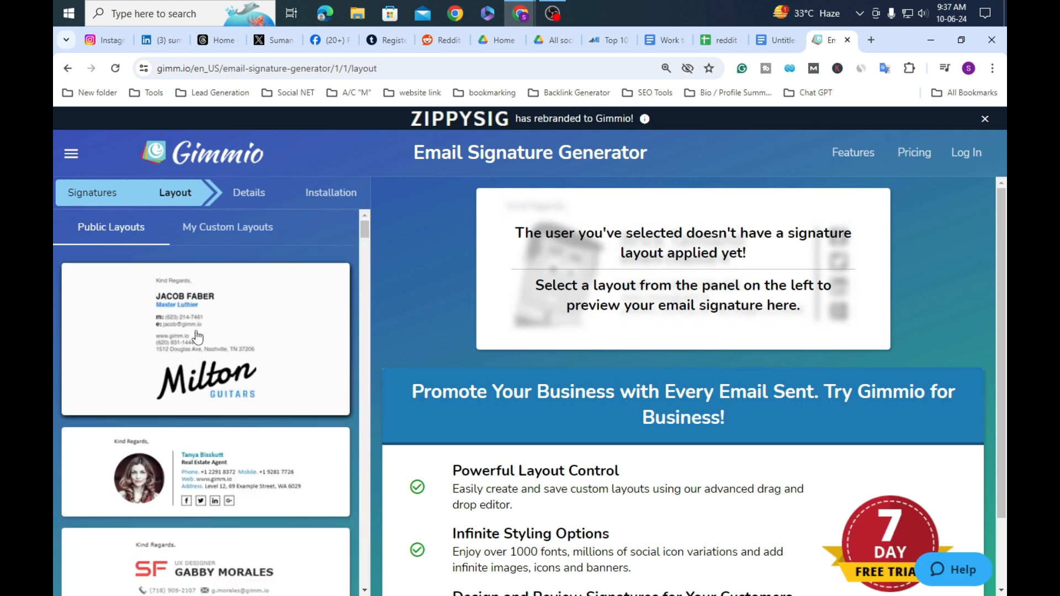
Step: Apply the round-photo layout with Facebook, Twitter and LinkedIn icons from Public Layouts
scroll(222, 361, down, 3)
scroll(223, 362, down, 10)
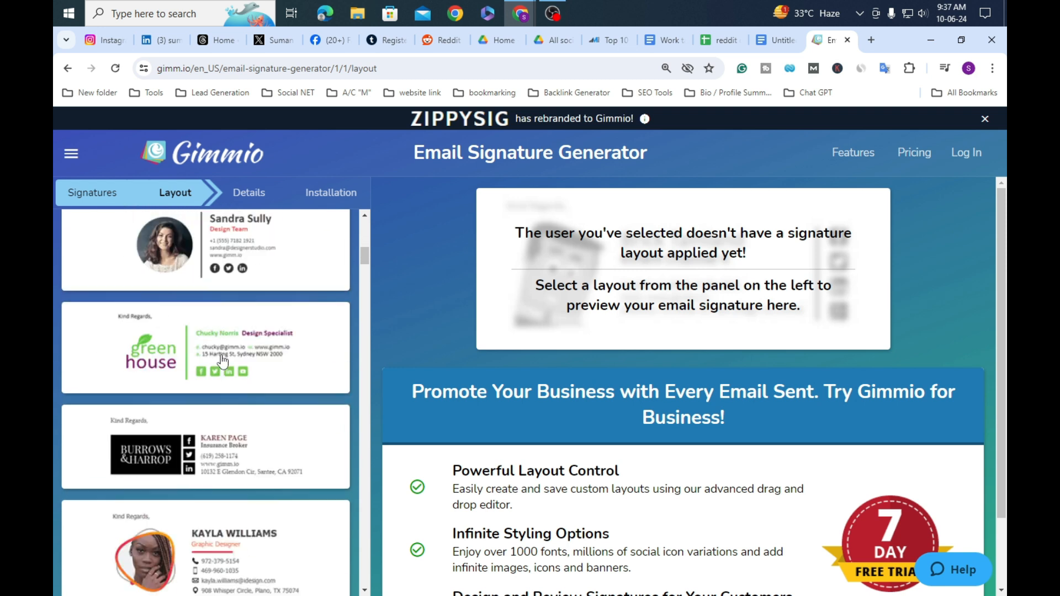
scroll(222, 360, down, 2)
scroll(231, 360, up, 3)
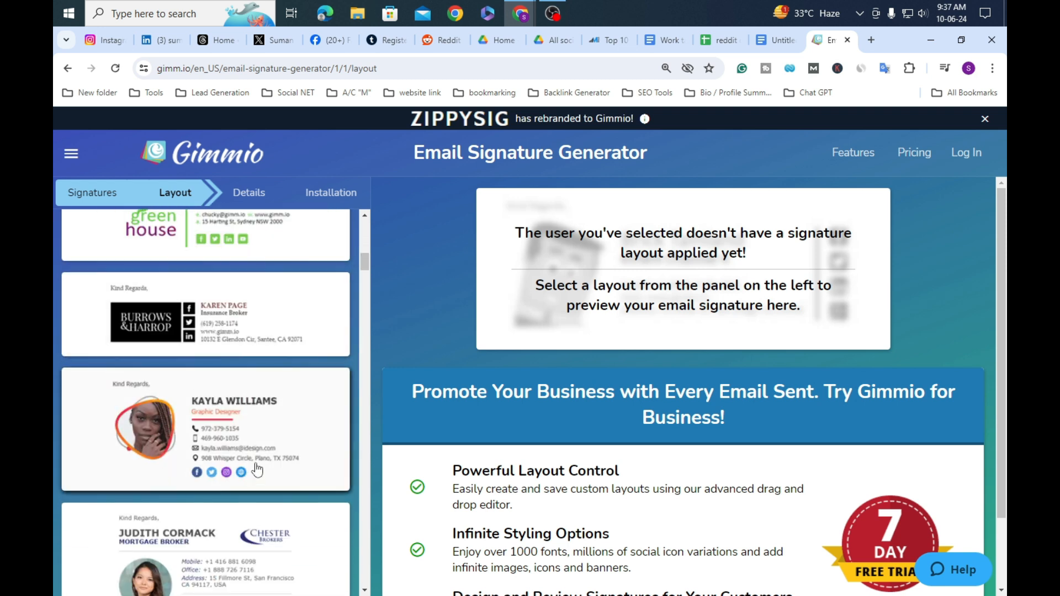
scroll(189, 465, up, 5)
scroll(189, 465, up, 5)
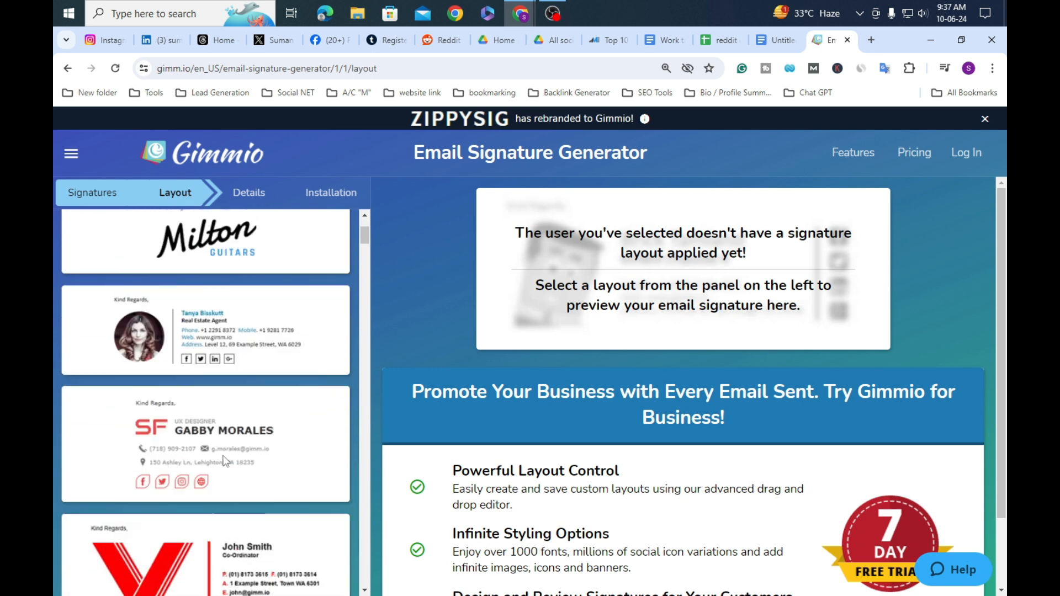
scroll(94, 449, down, 6)
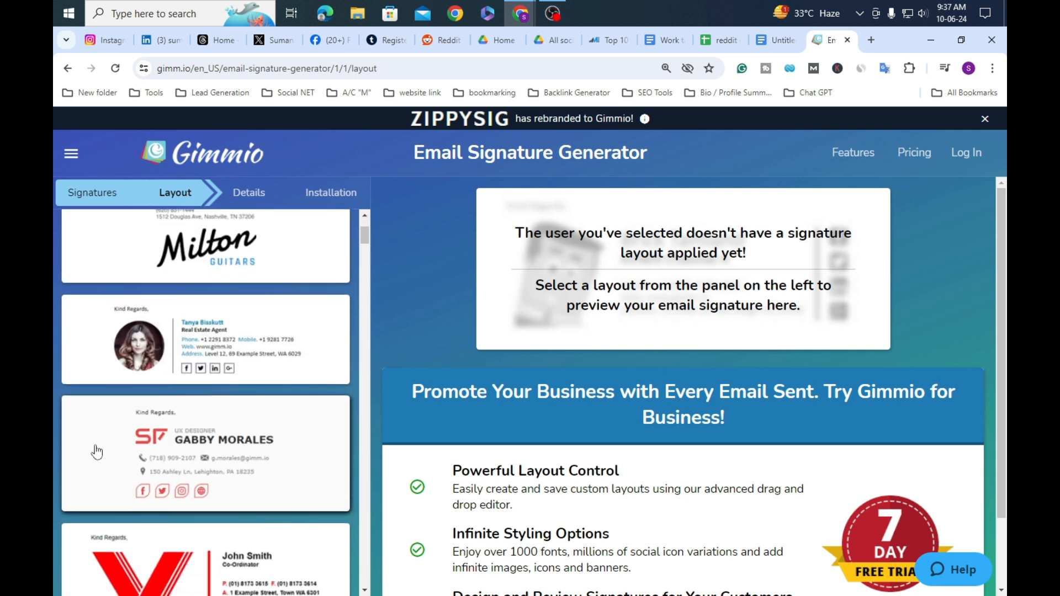
scroll(78, 431, down, 4)
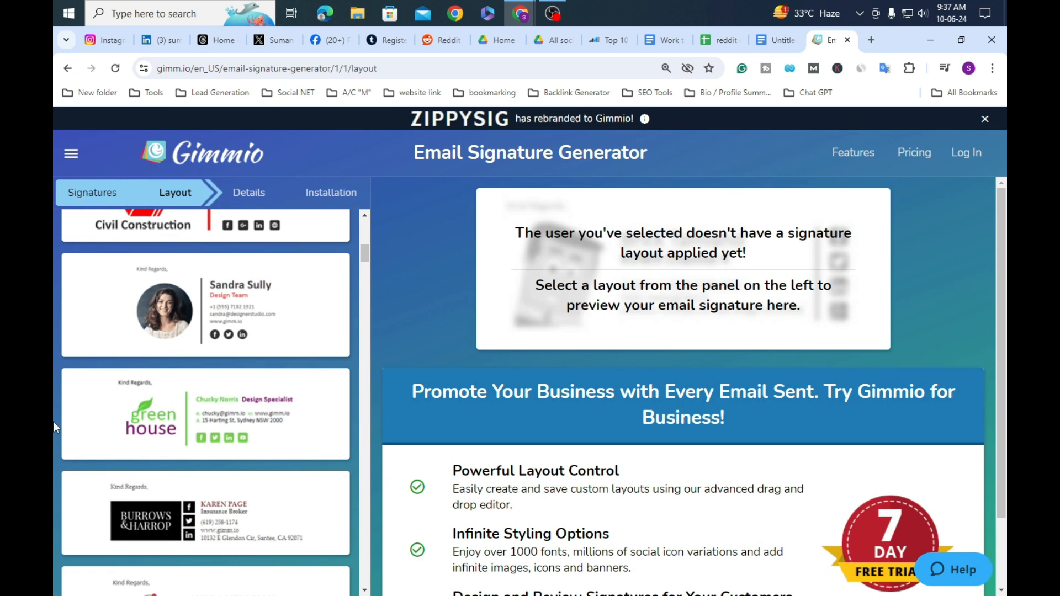
click(209, 317)
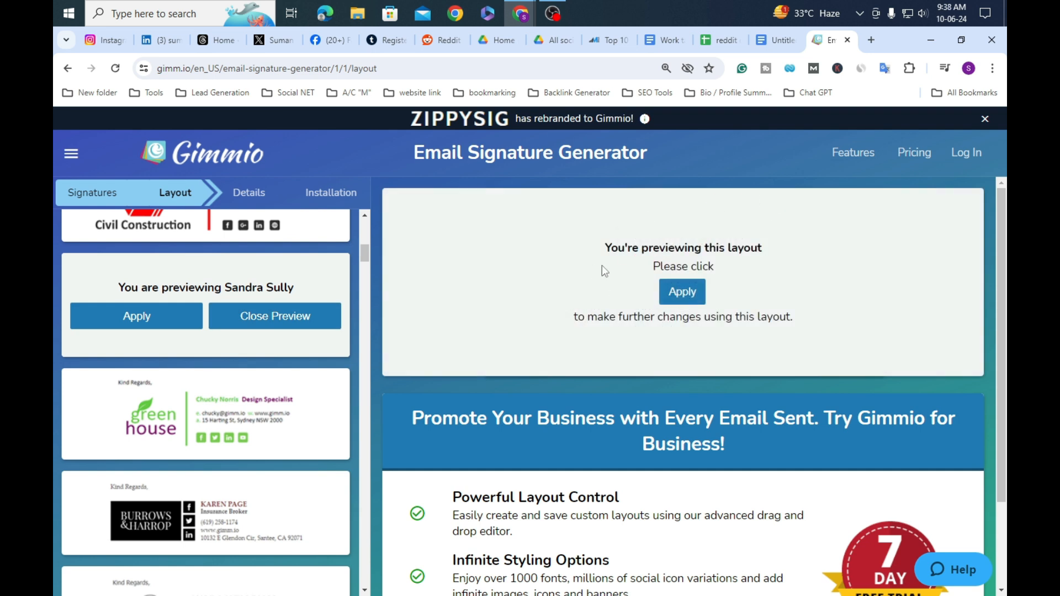
click(686, 301)
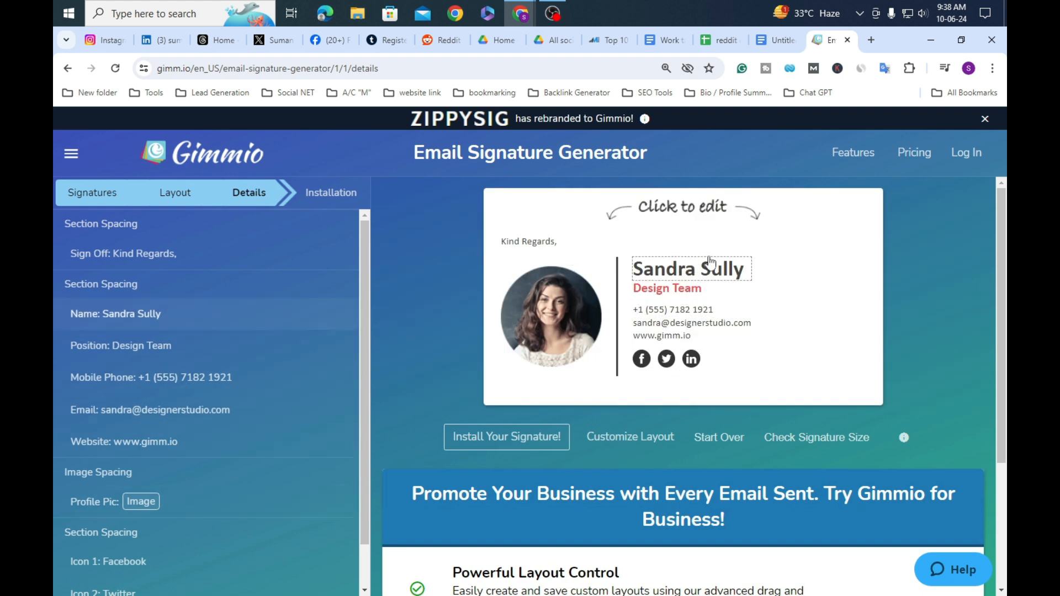
click(693, 276)
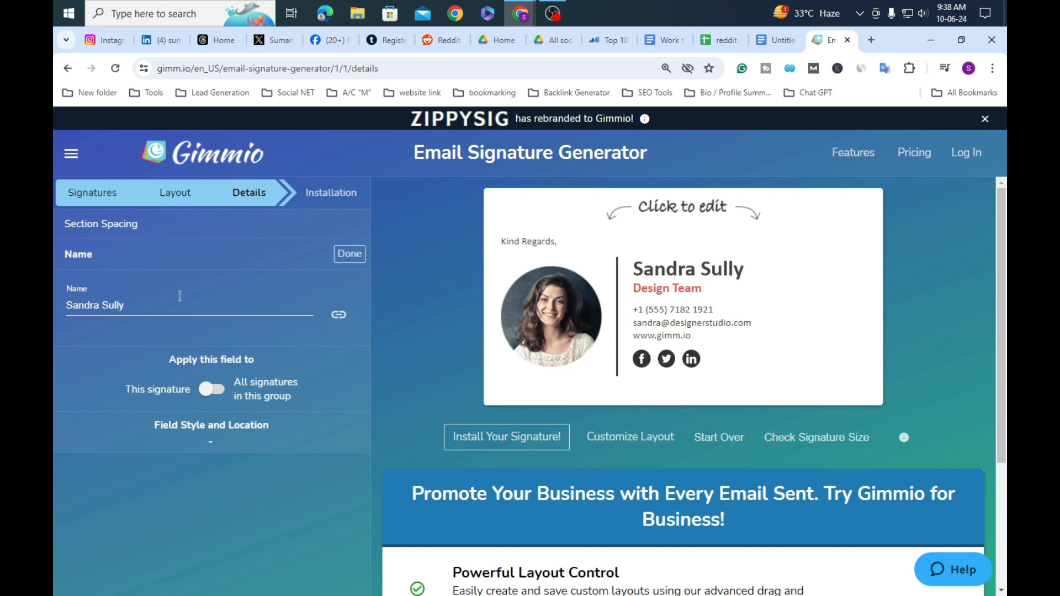
Step: Replace the sample name in the signature with the user's full name
click(185, 305)
key(ctrl+a)
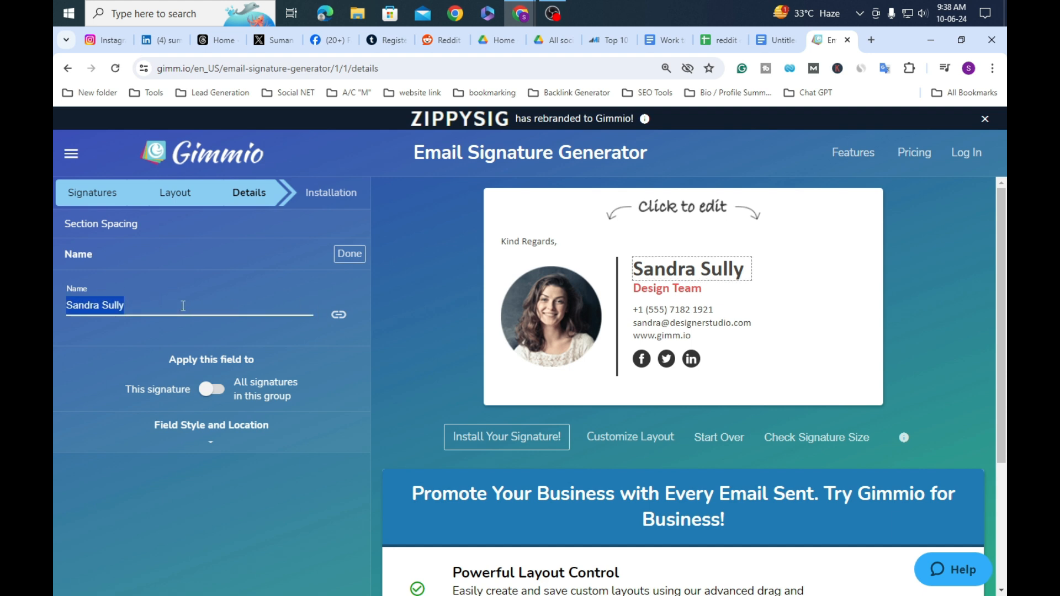
key(BackSpace)
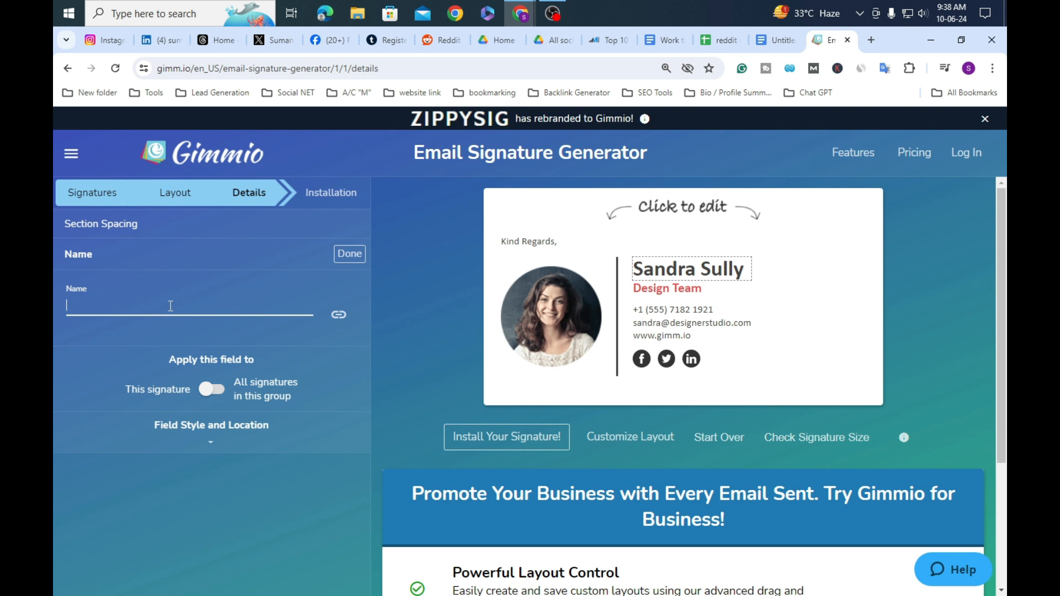
text(suman)
key(BackSpace)
key(BackSpace)
key(BackSpace)
key(BackSpace)
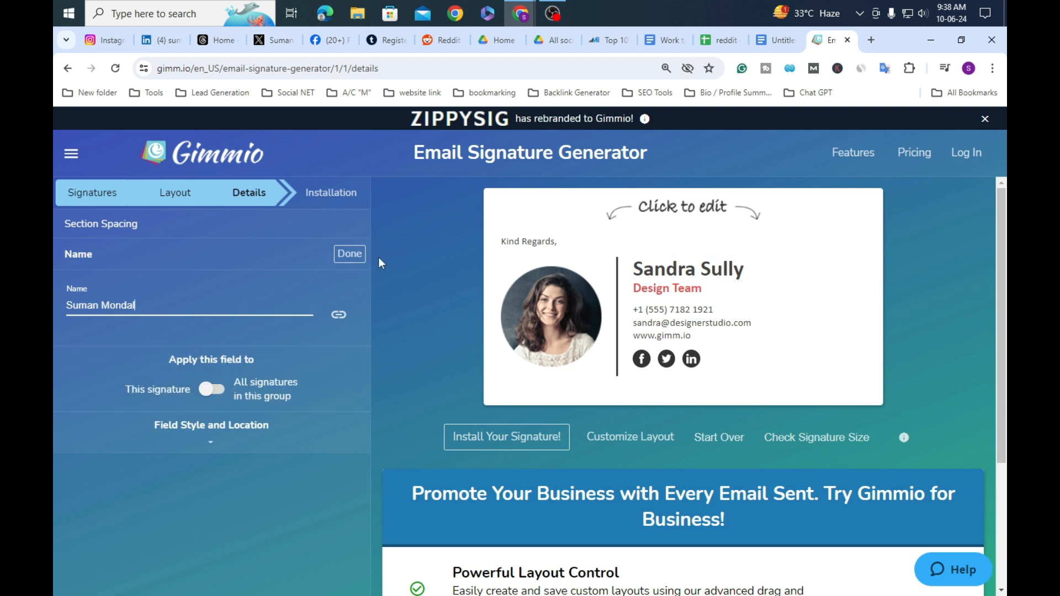
click(350, 258)
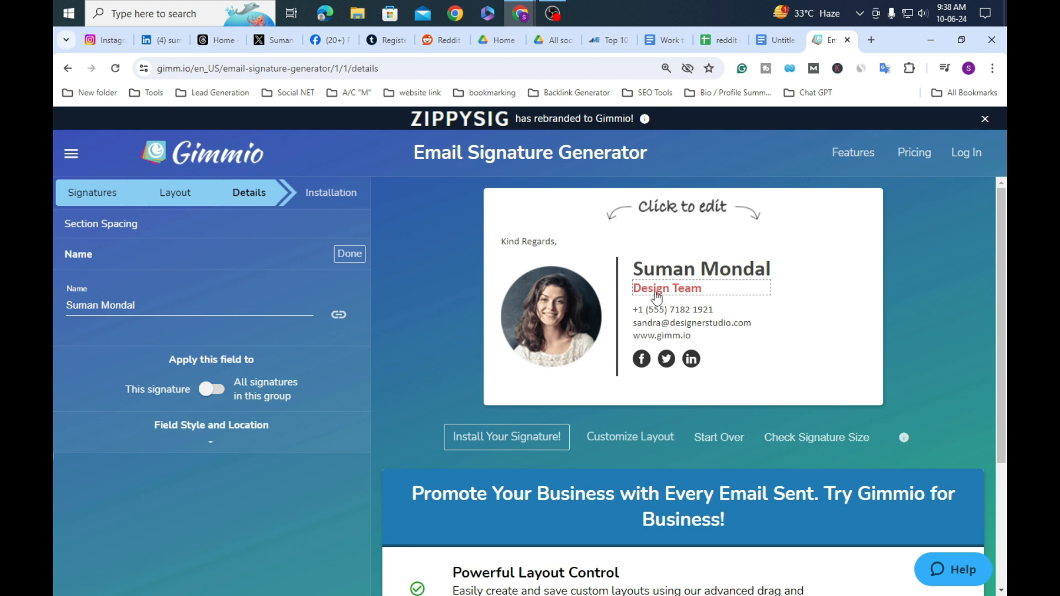
Step: Change the position from 'Design Team' to 'Digital Marketing Expert'
click(683, 298)
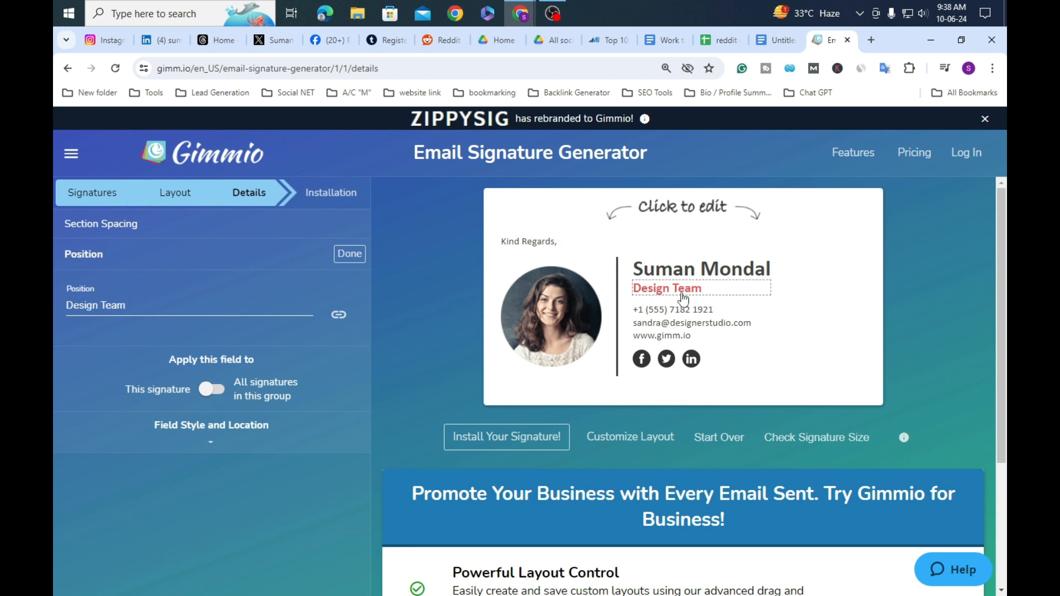
triple_click(217, 302)
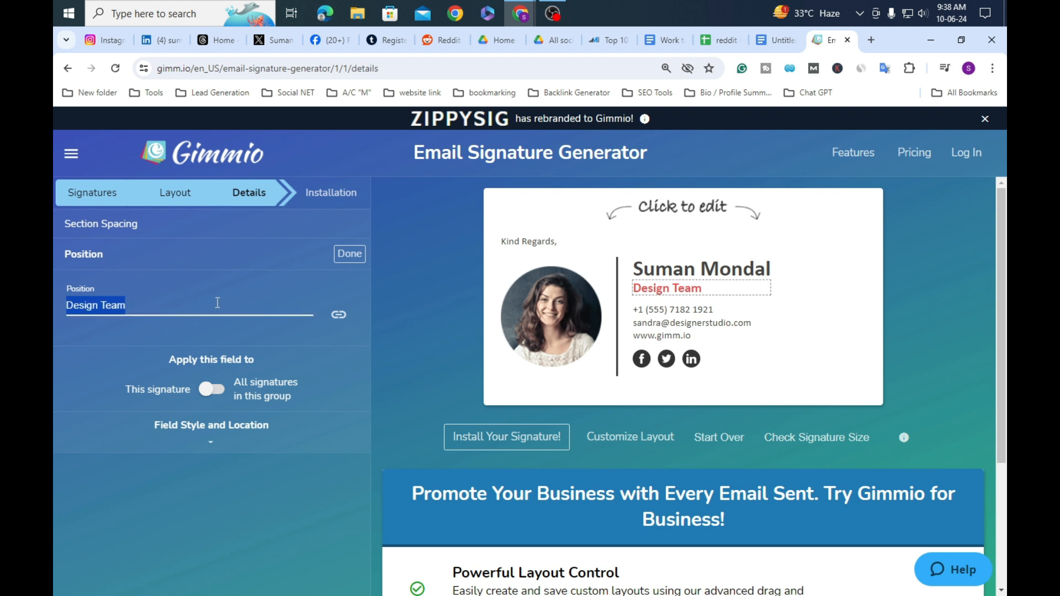
key(BackSpace)
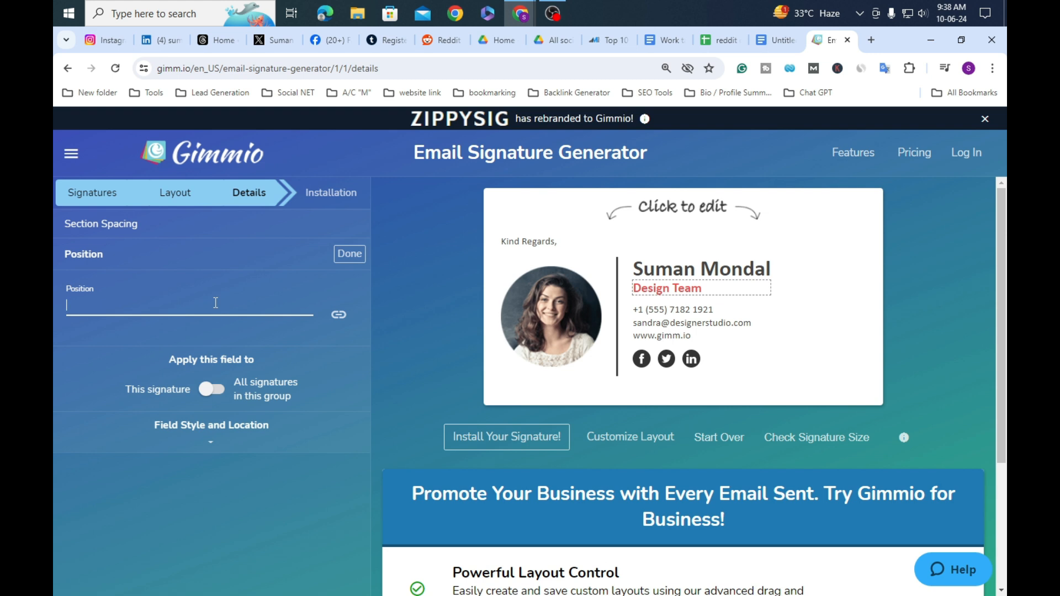
text(Digital Marketing)
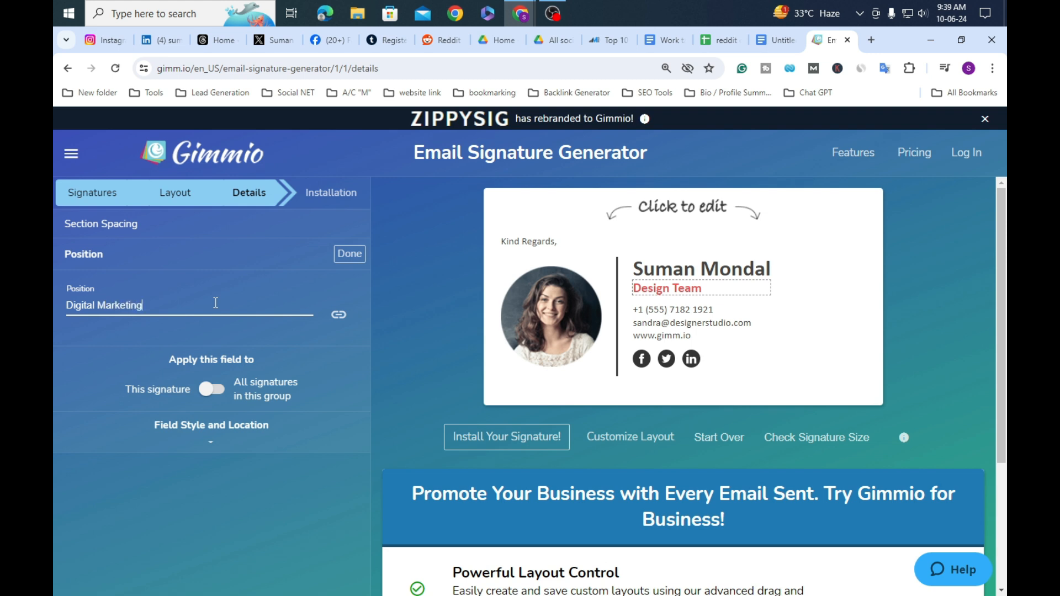
text( Expert)
click(346, 259)
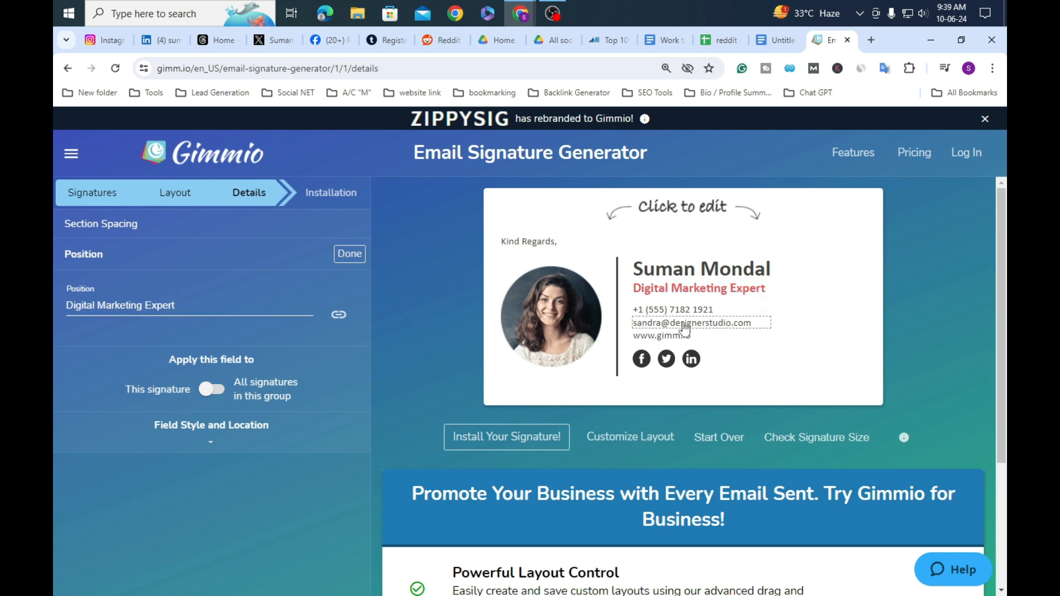
Step: Replace the sample mobile phone number with the user's own number
click(719, 315)
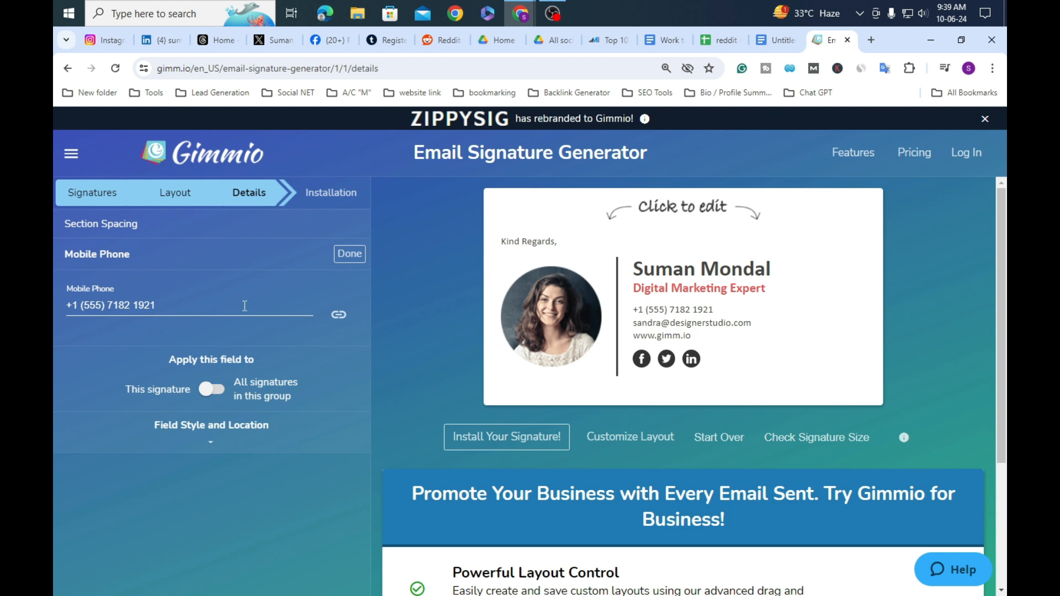
triple_click(223, 300)
click(219, 300)
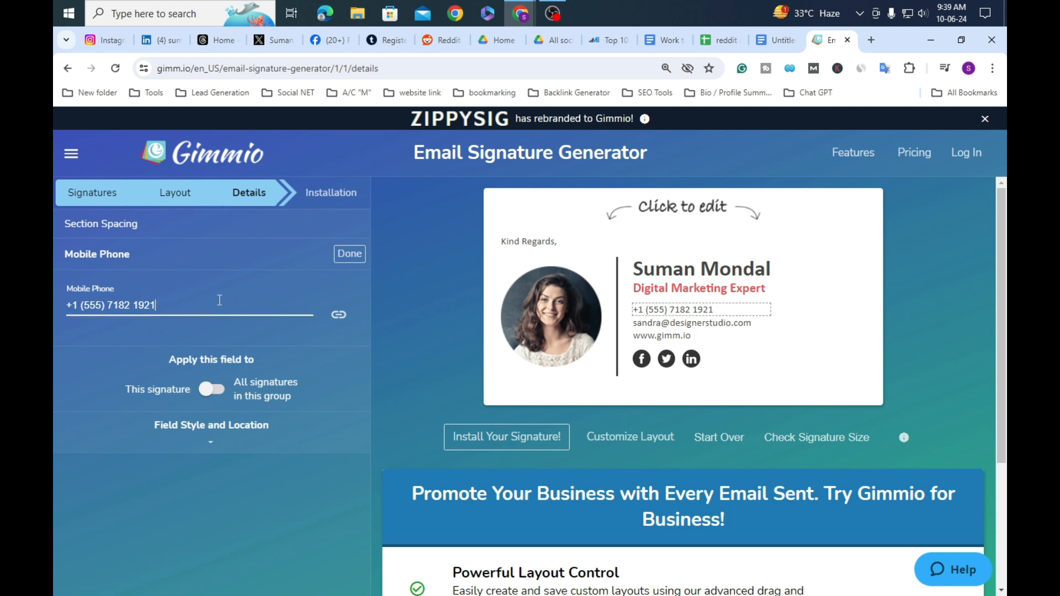
key(BackSpace)
key(BackSpace)
key(BackSpace)
key(BackSpace)
key(BackSpace)
key(BackSpace)
key(BackSpace)
key(BackSpace)
key(BackSpace)
key(BackSpace)
key(BackSpace)
text(45)
text(34333)
click(349, 254)
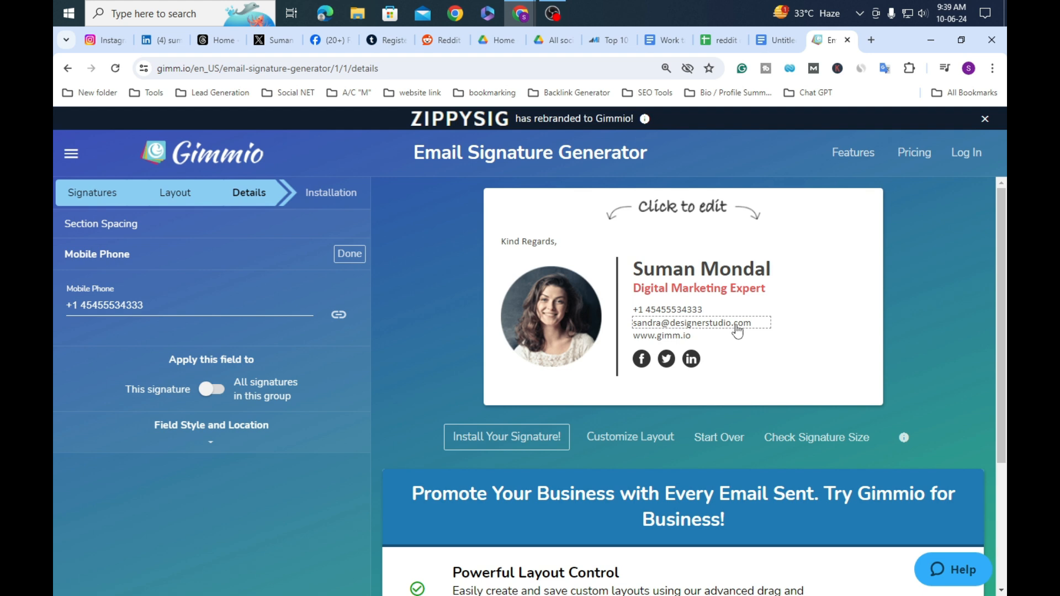
Step: Replace the sample studio email with the user's Gmail address
click(737, 327)
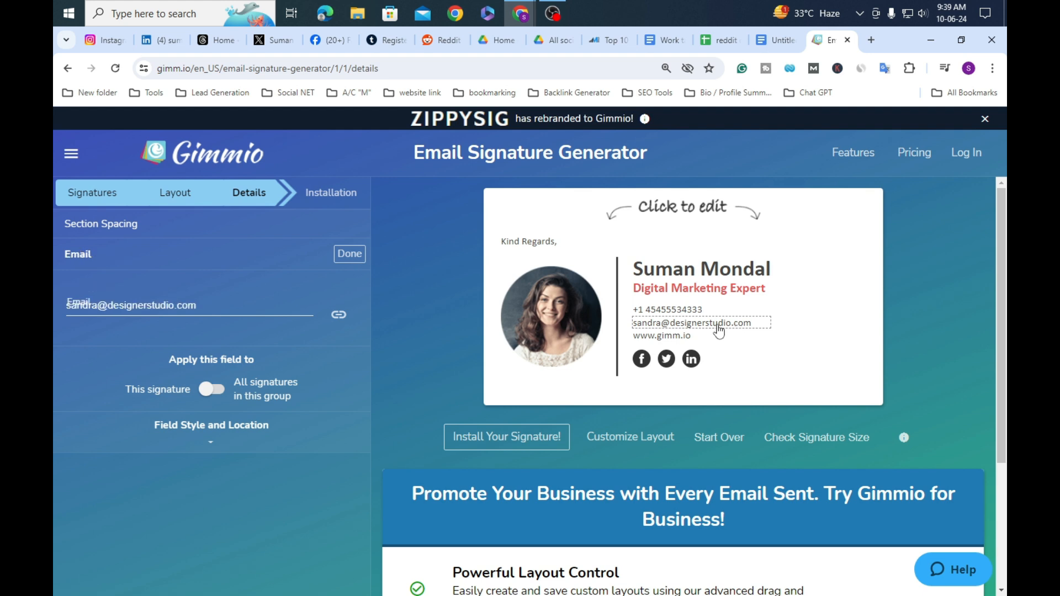
click(257, 305)
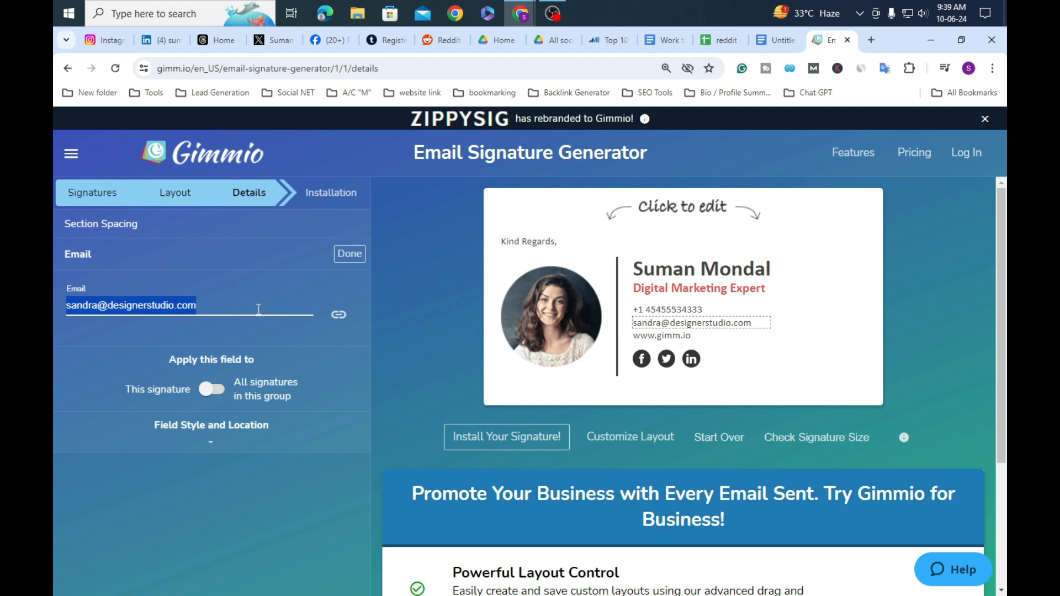
key(BackSpace)
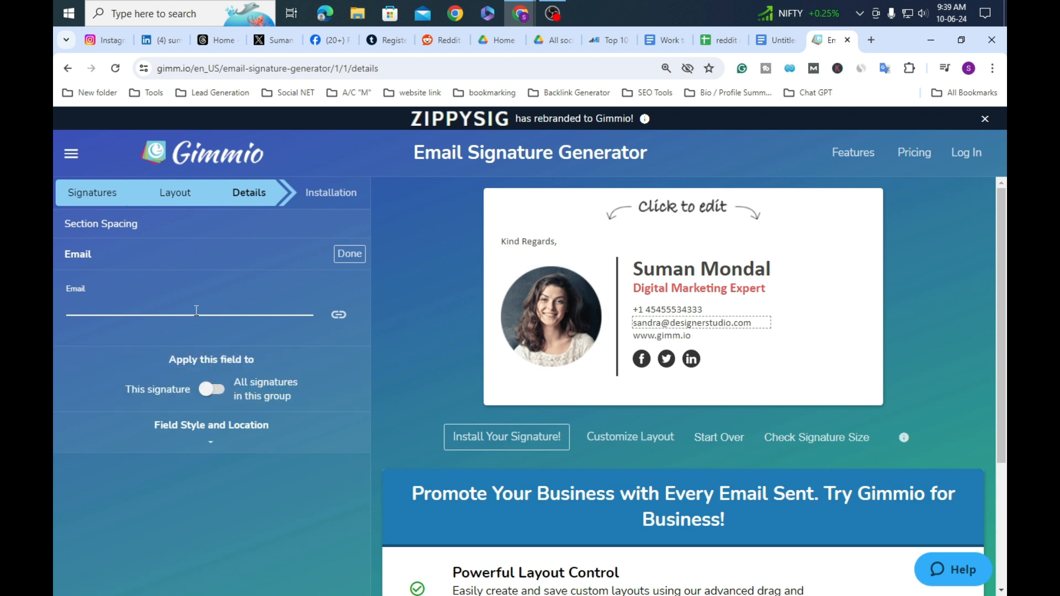
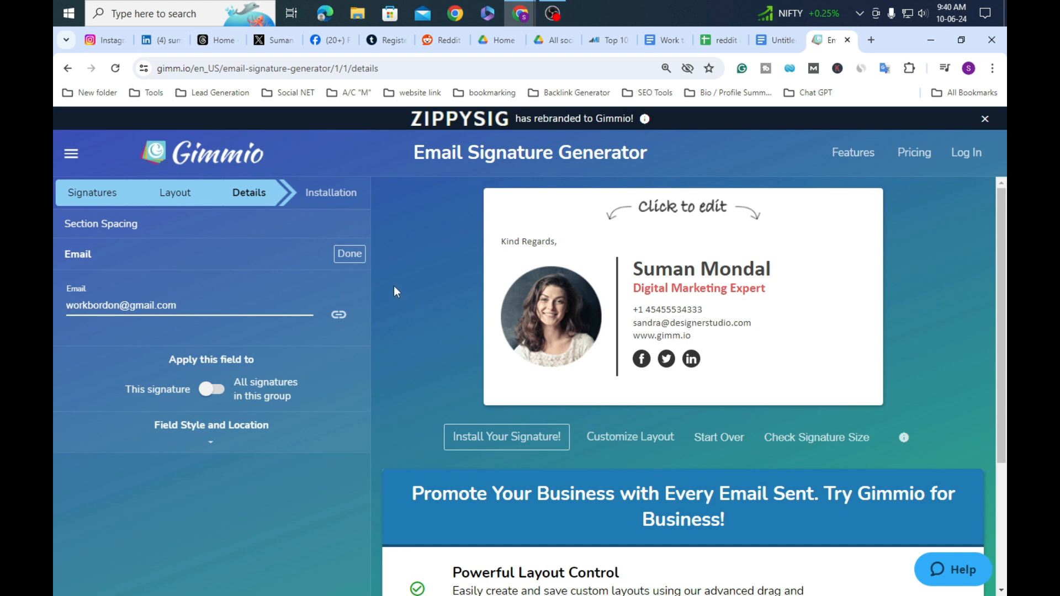
click(354, 259)
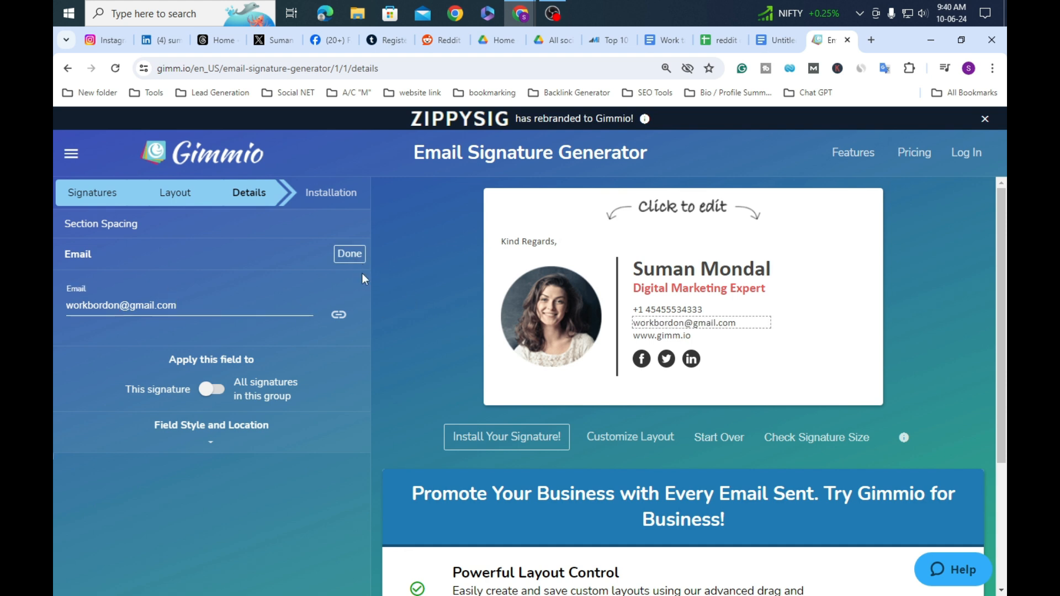
click(689, 343)
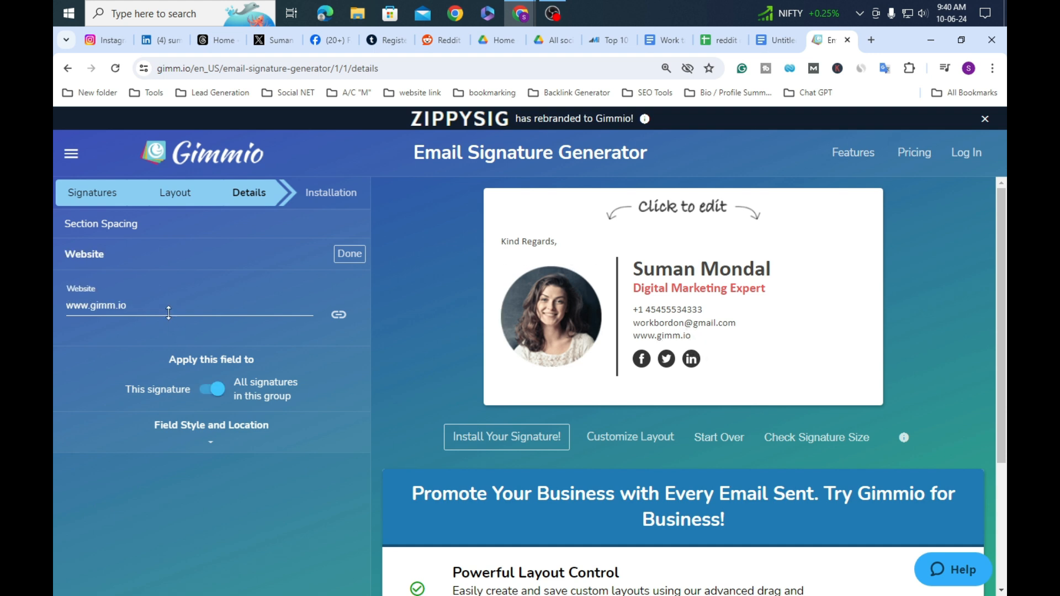
click(167, 308)
key(BackSpace)
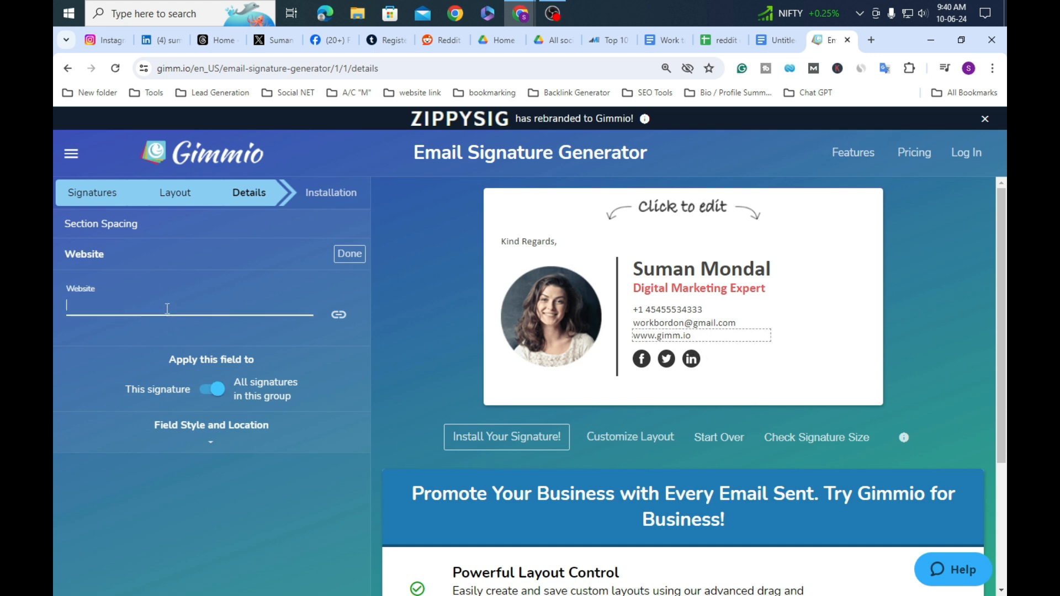
text(www.digitalexpert.com)
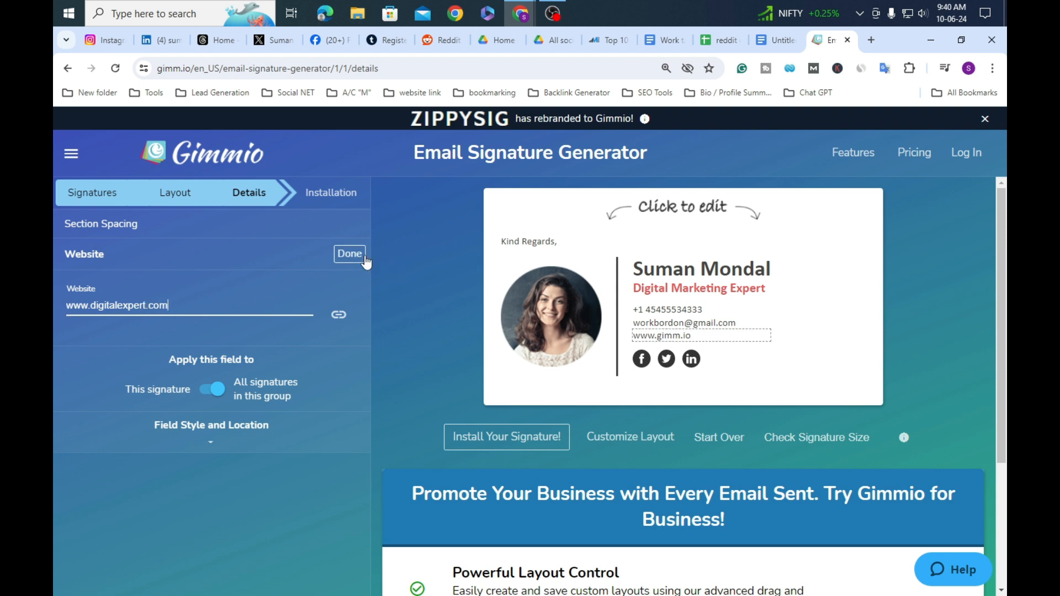
click(360, 259)
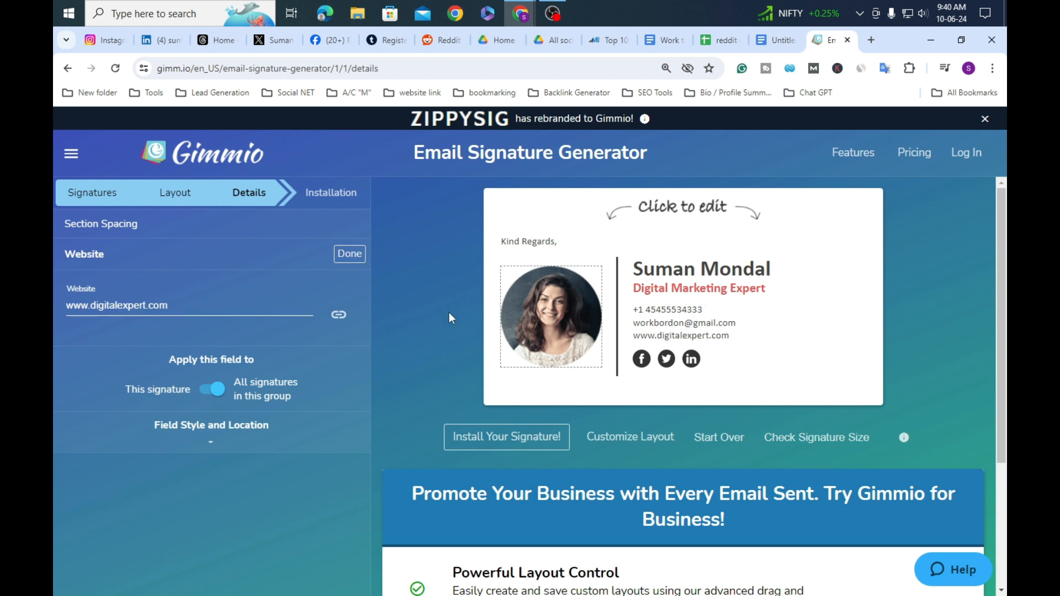
click(350, 254)
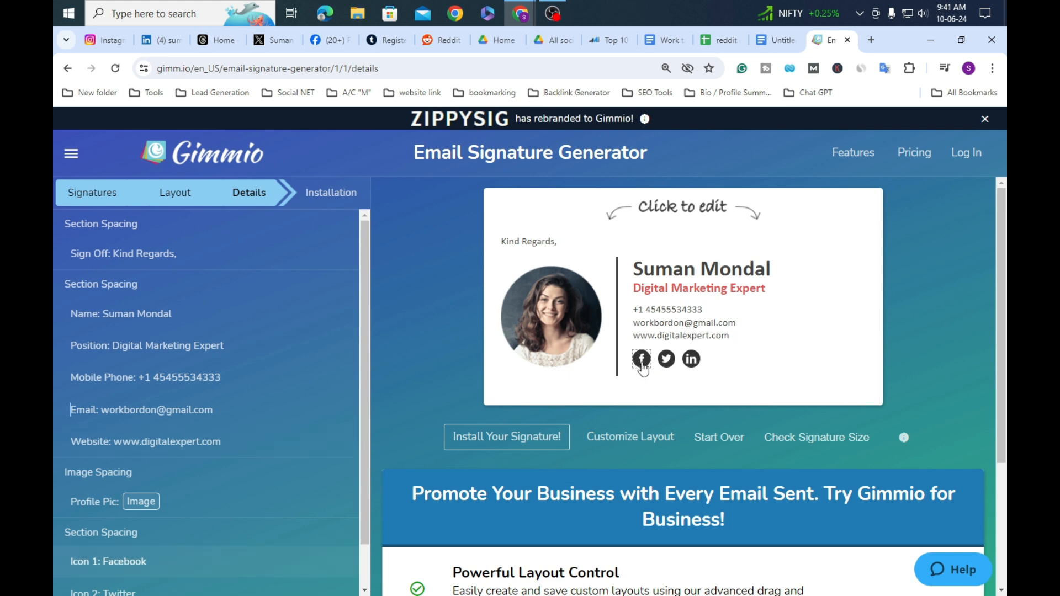
Step: In a new tab, search Google for 'facebook logo' and browse the results
click(871, 39)
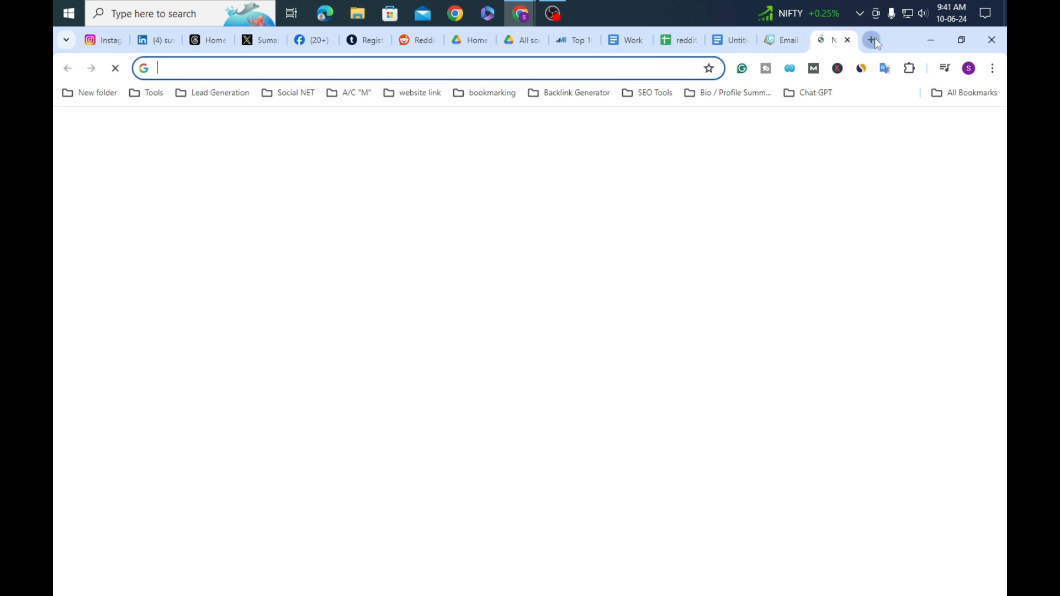
click(586, 316)
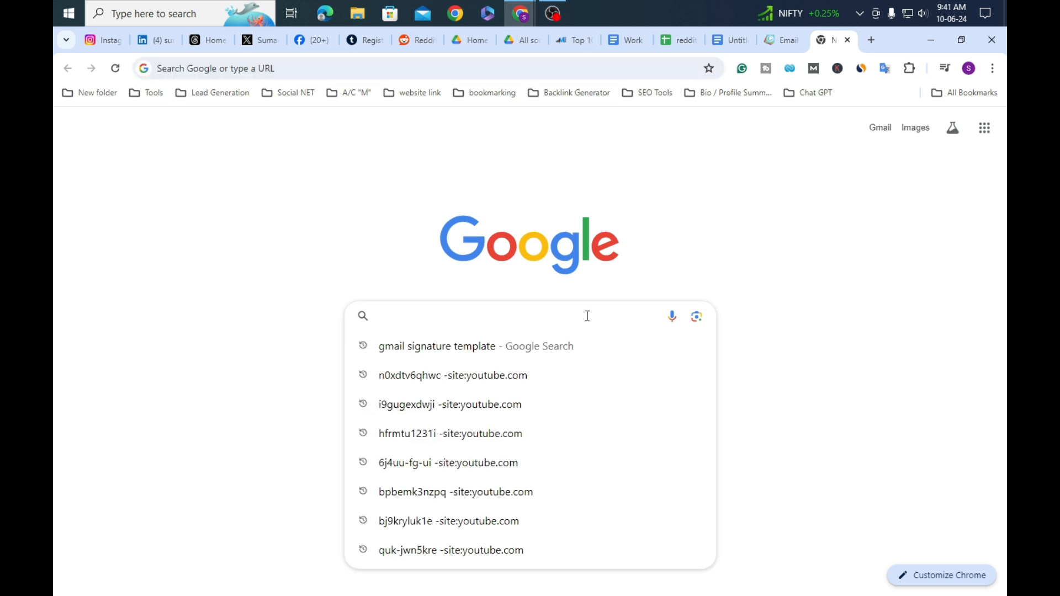
text(lo)
key(BackSpace)
key(BackSpace)
key(BackSpace)
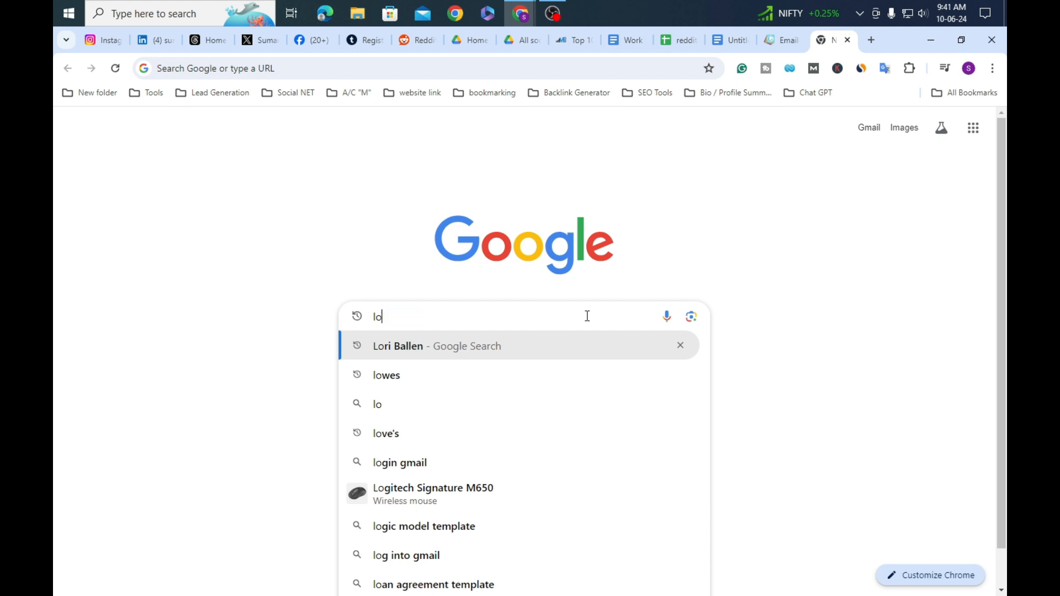
text(fac)
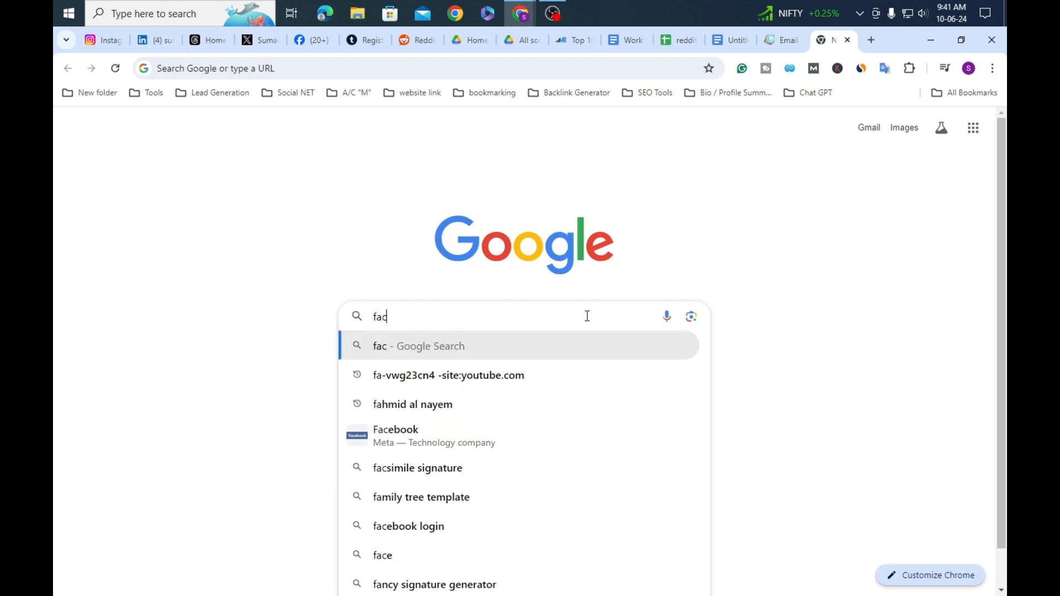
text(ebook)
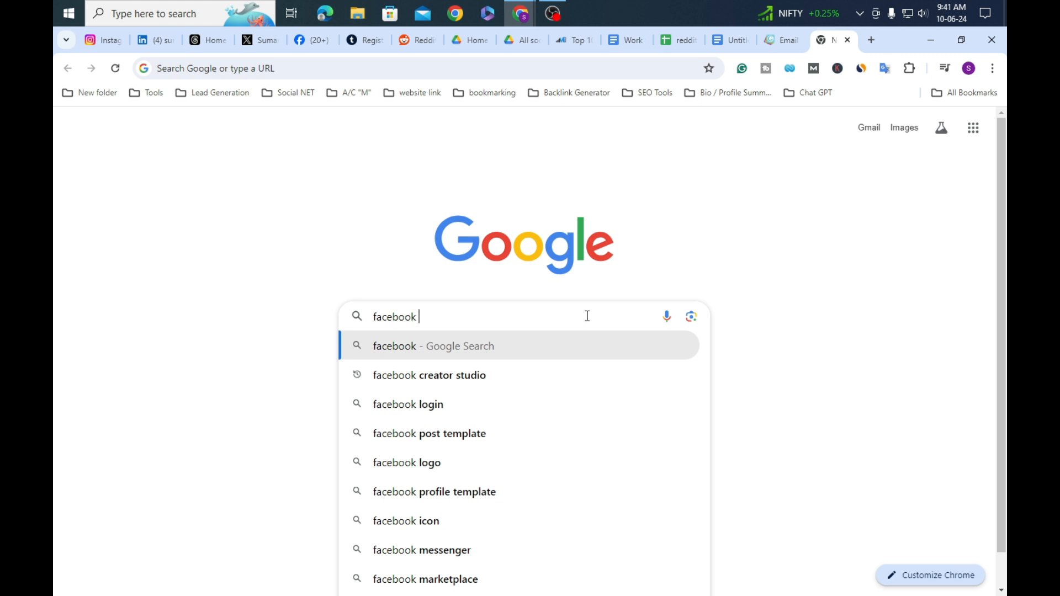
click(483, 463)
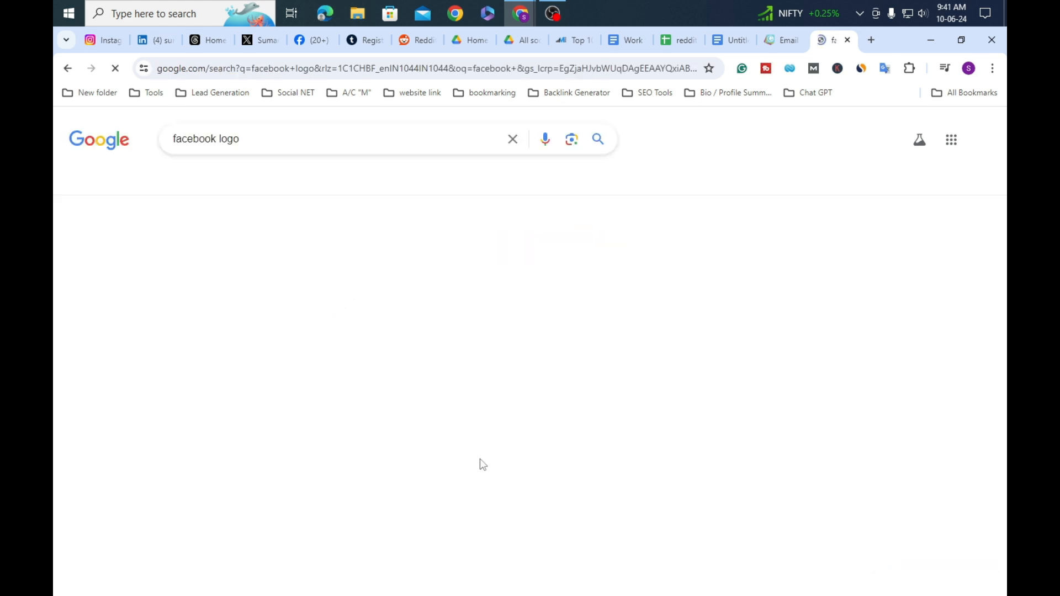
scroll(342, 329, down, 10)
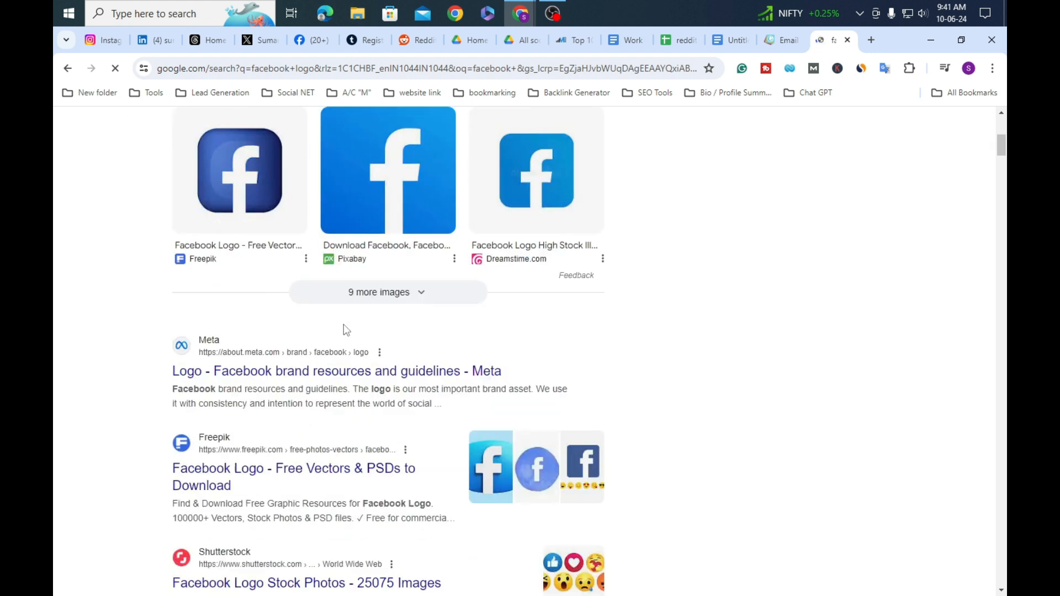
scroll(433, 348, up, 2)
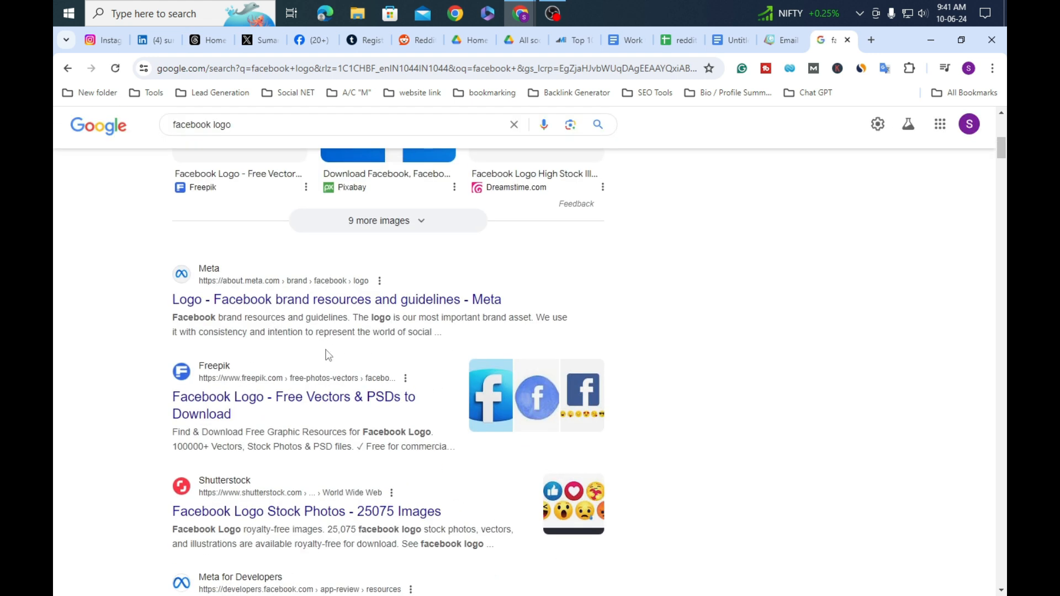
scroll(331, 354, up, 2)
scroll(331, 353, down, 3)
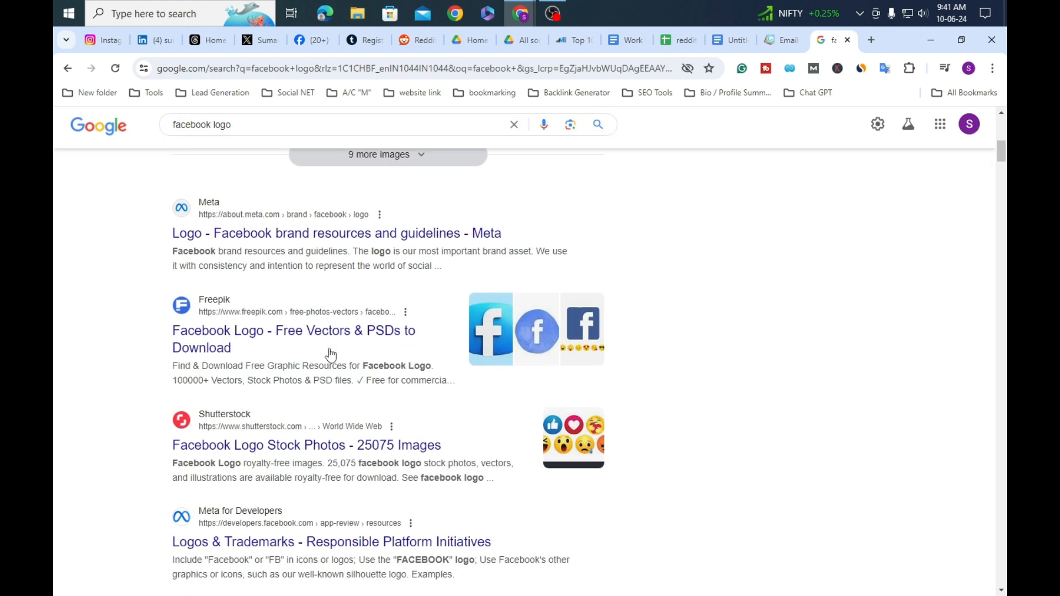
scroll(349, 349, down, 10)
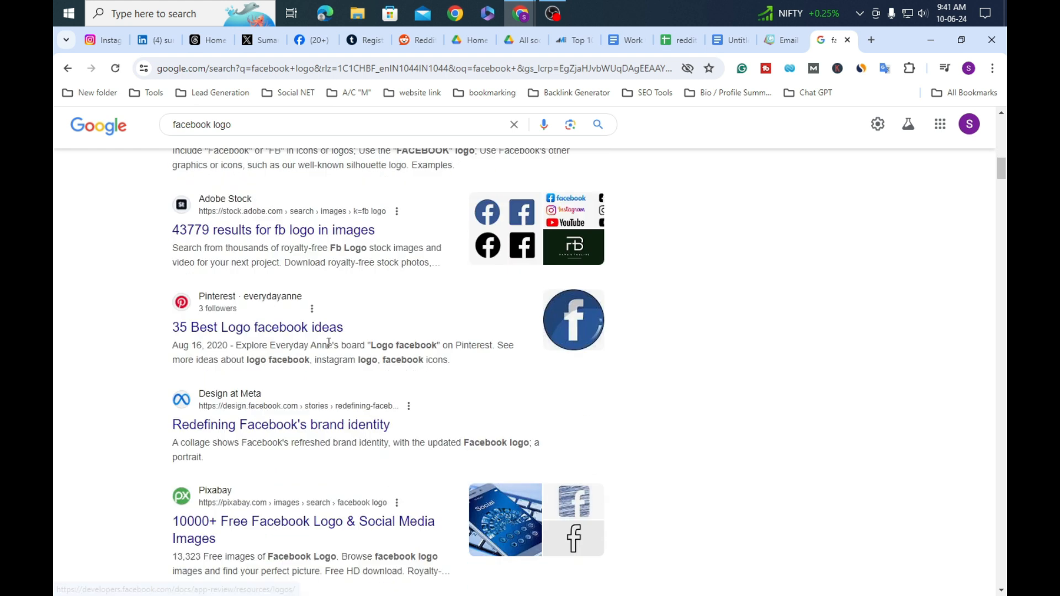
scroll(330, 349, down, 3)
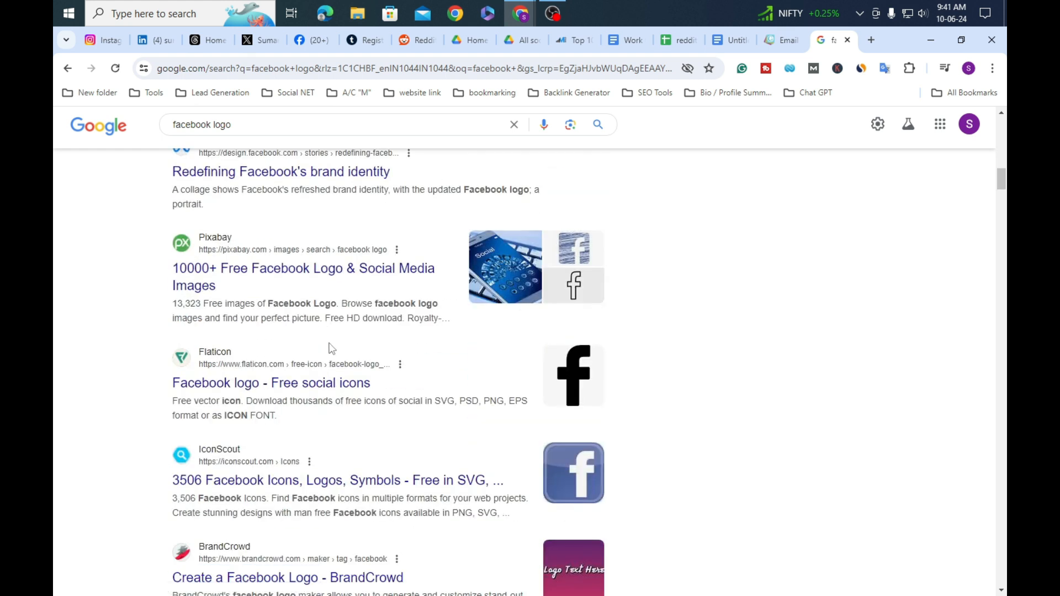
Step: Open the Flaticon 'Facebook logo - Free social icons' result in a new tab
right_click(309, 386)
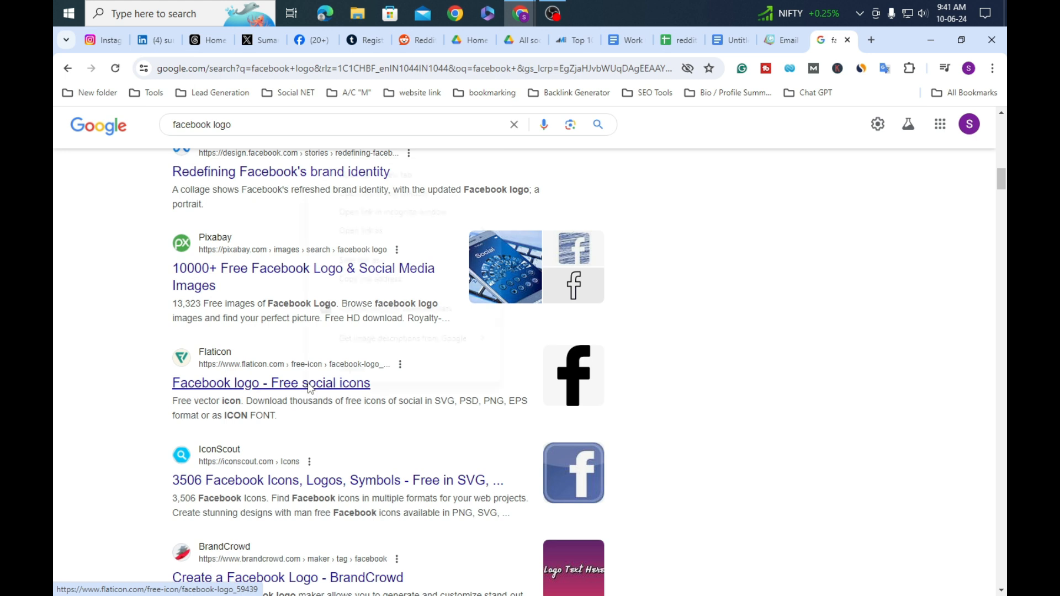
click(419, 176)
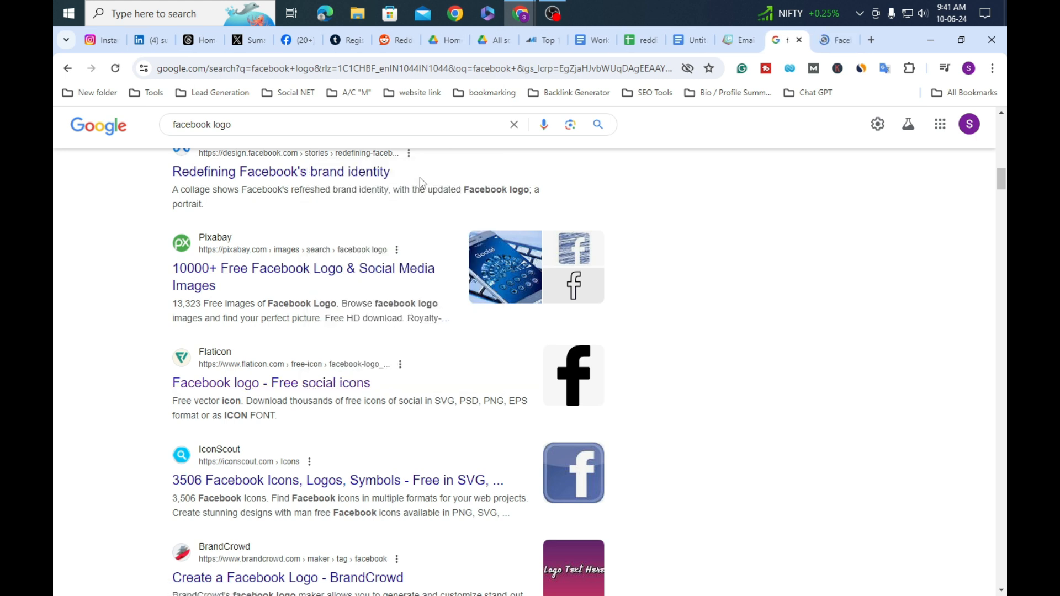
click(834, 40)
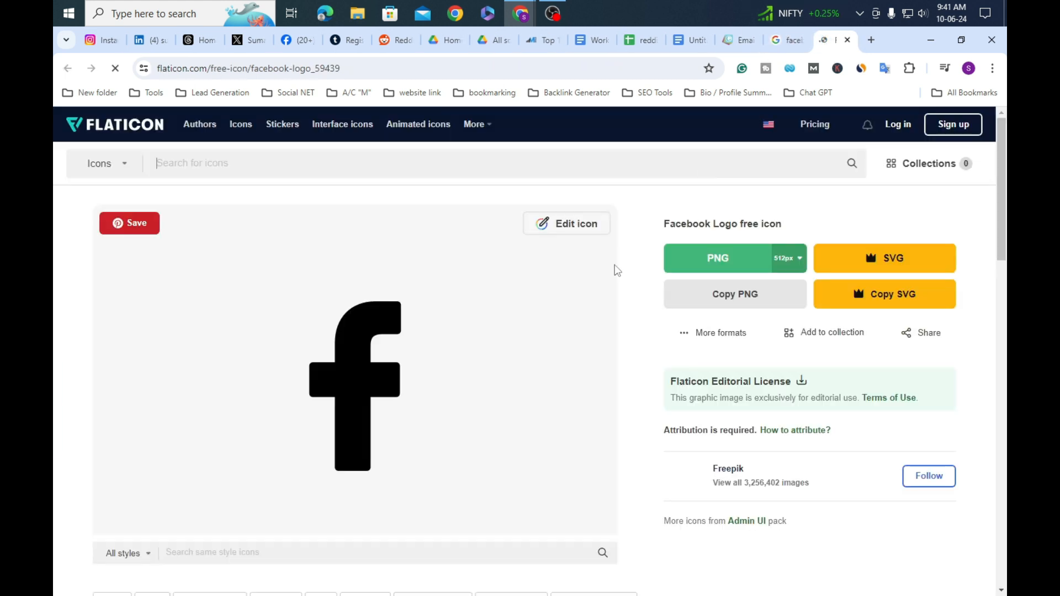
Step: Search Flaticon for 'facebook logo', dismissing the Google sign-in prompt
click(331, 166)
text(fac)
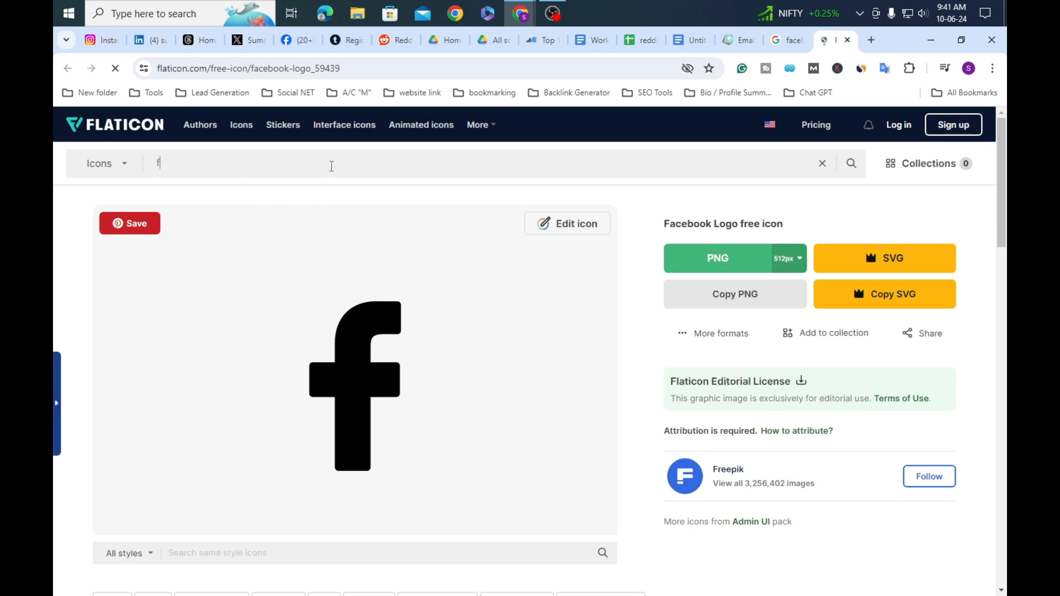
text(ebook)
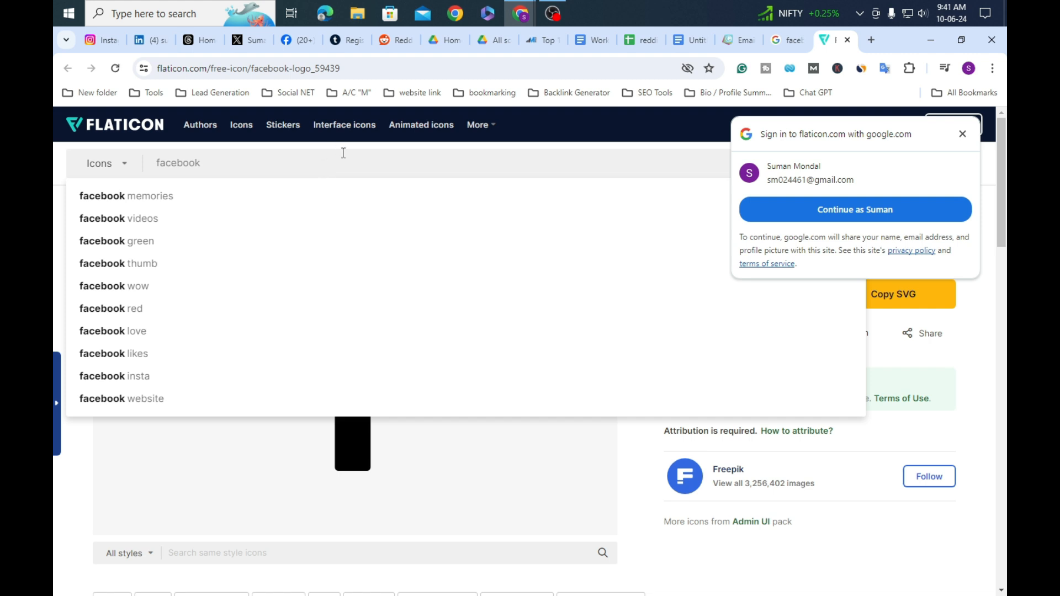
click(962, 133)
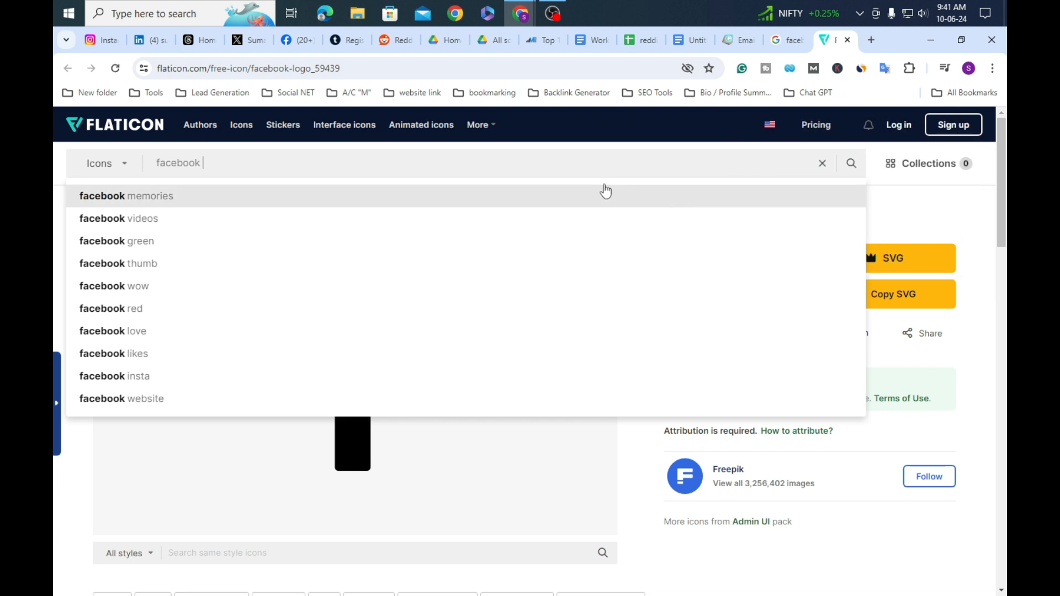
text(g)
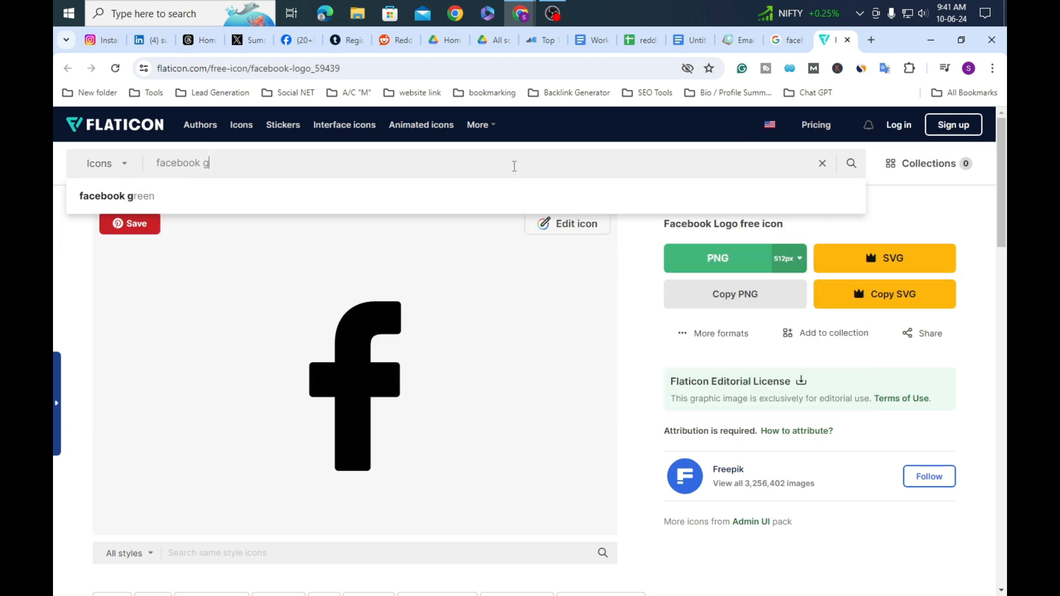
key(BackSpace)
text(l)
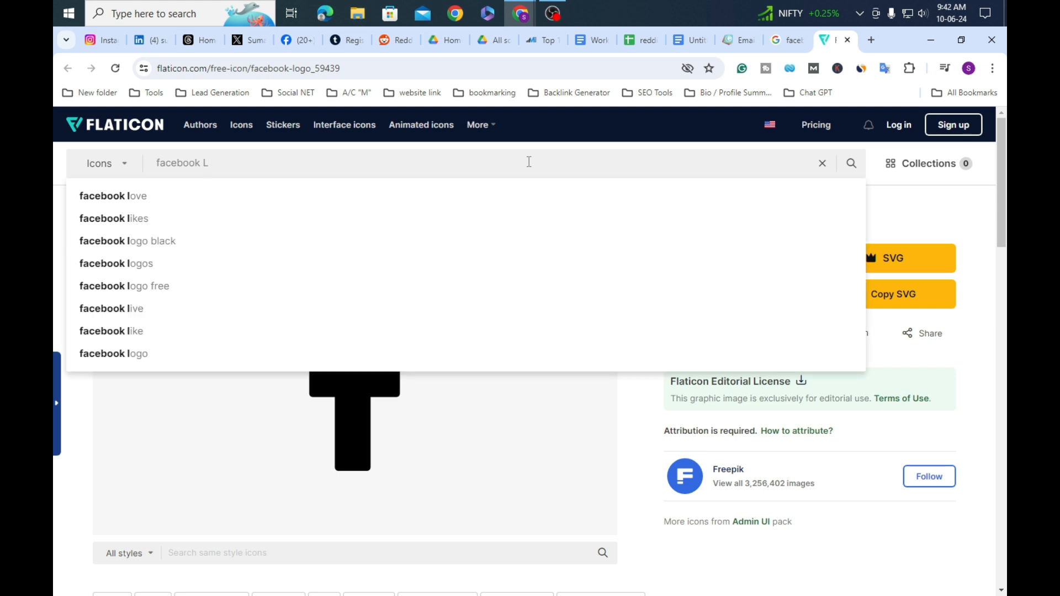
text(ogo)
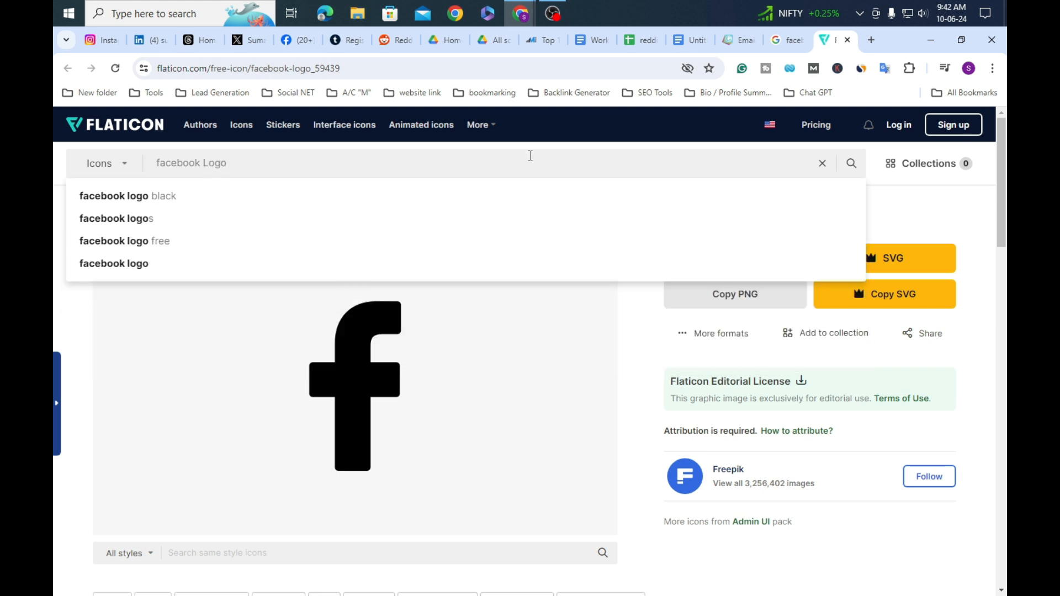
click(853, 163)
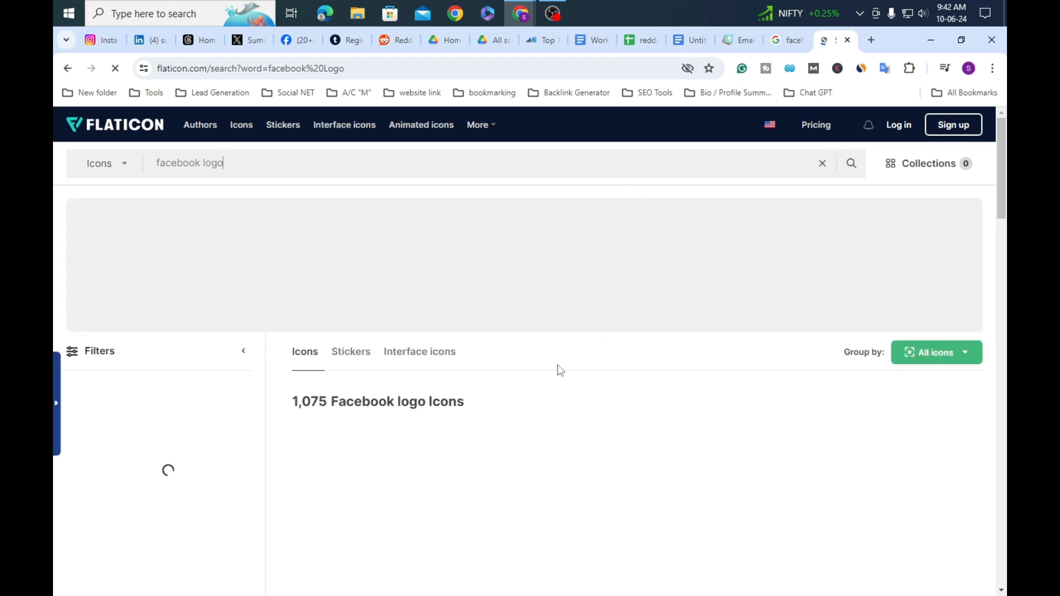
Step: Check the PNG download option for the first Facebook icon, then close it without downloading
scroll(506, 364, down, 3)
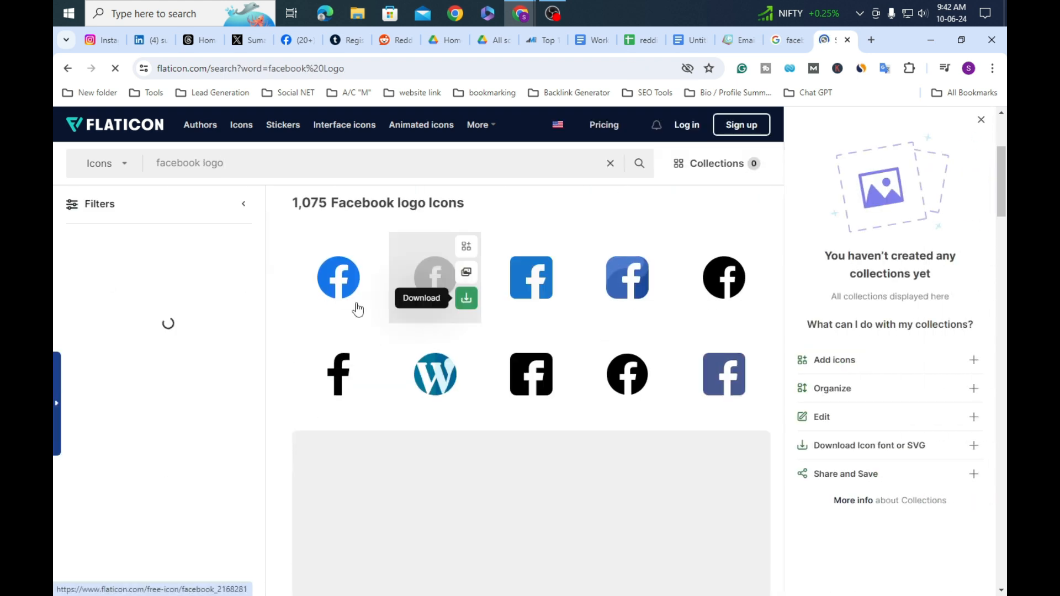
mouse_move(328, 291)
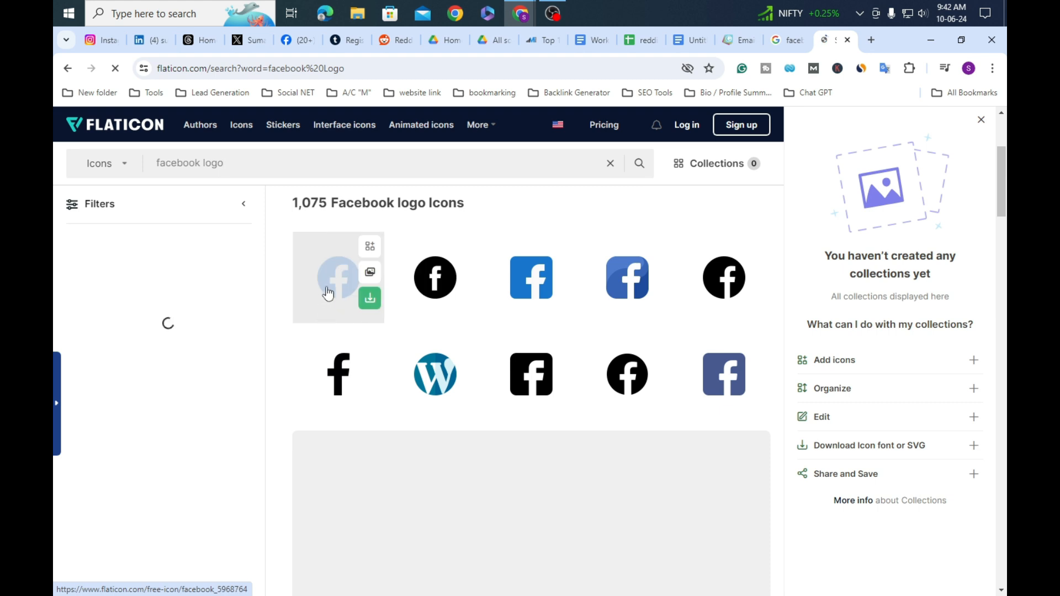
click(371, 298)
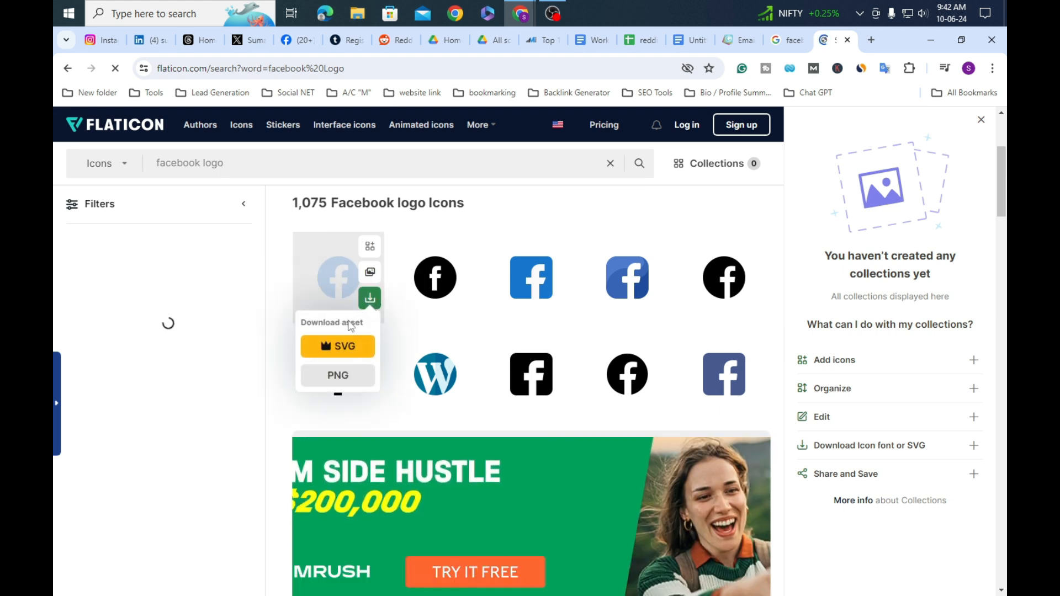
click(350, 385)
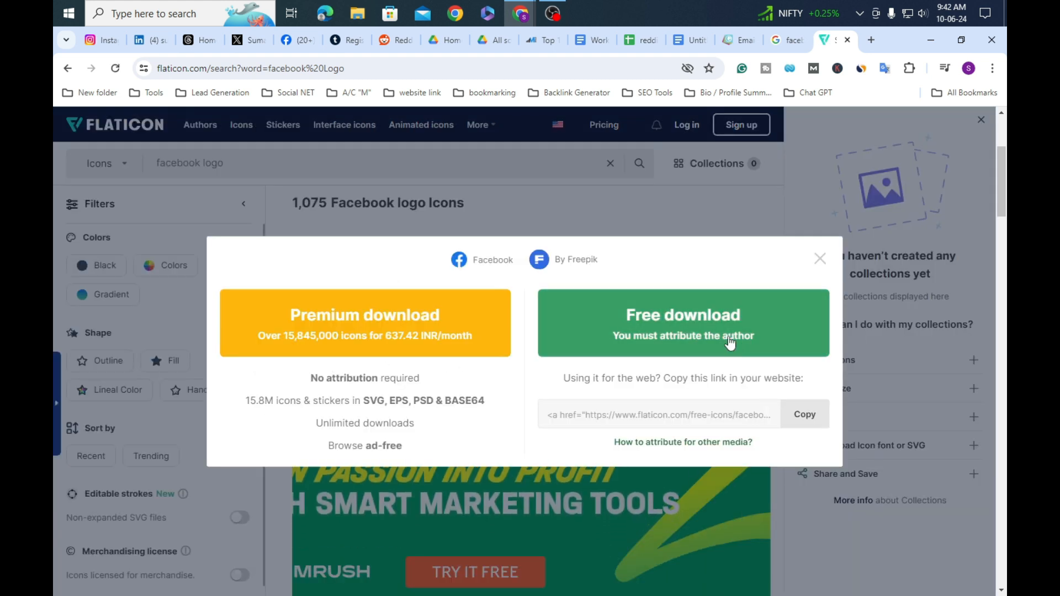
click(820, 260)
scroll(394, 331, down, 2)
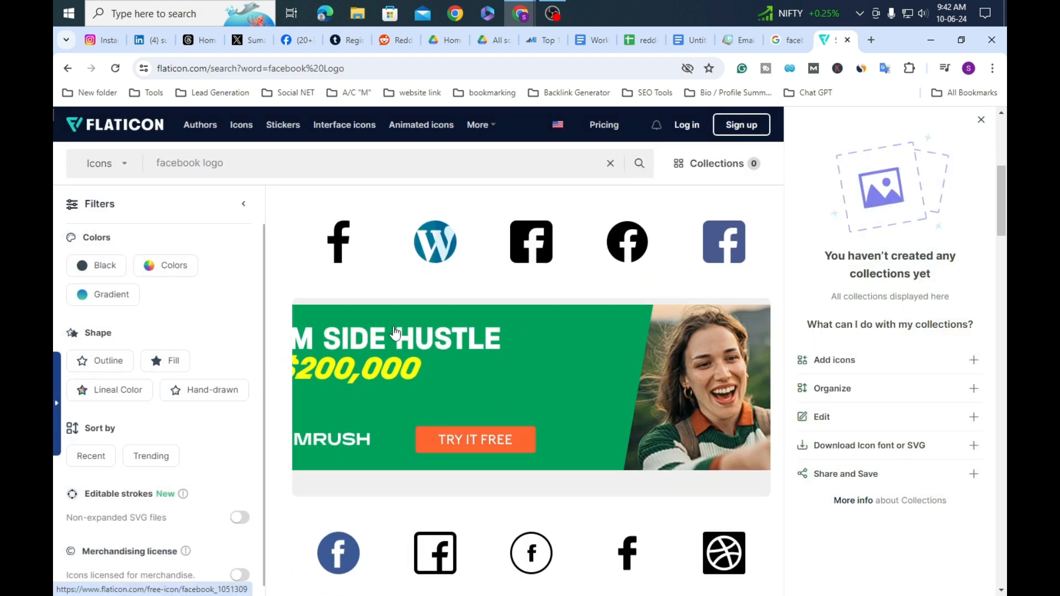
scroll(395, 331, down, 3)
scroll(397, 333, down, 3)
scroll(399, 333, up, 3)
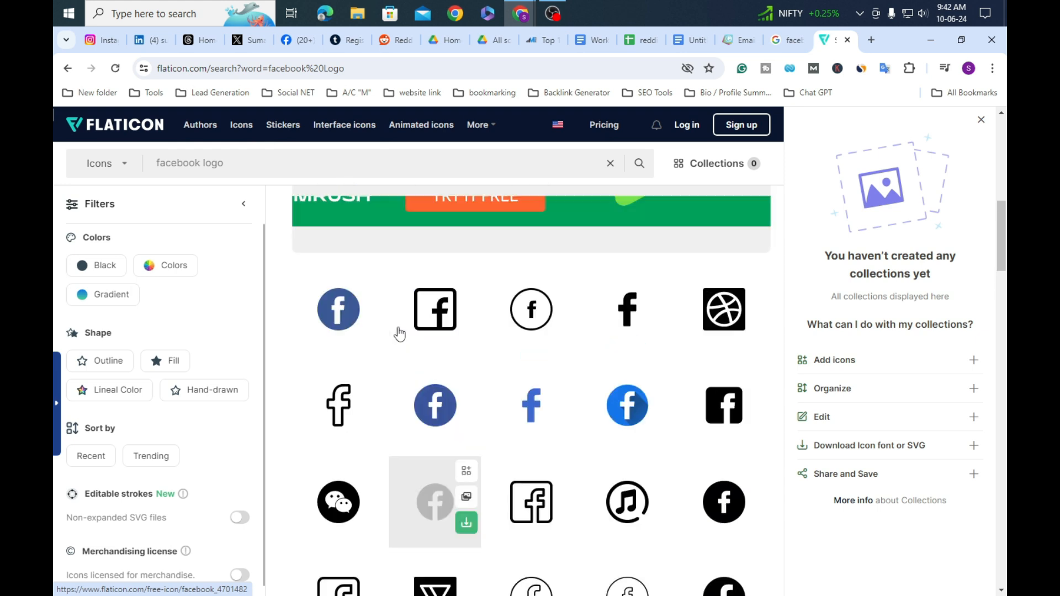
scroll(399, 333, up, 6)
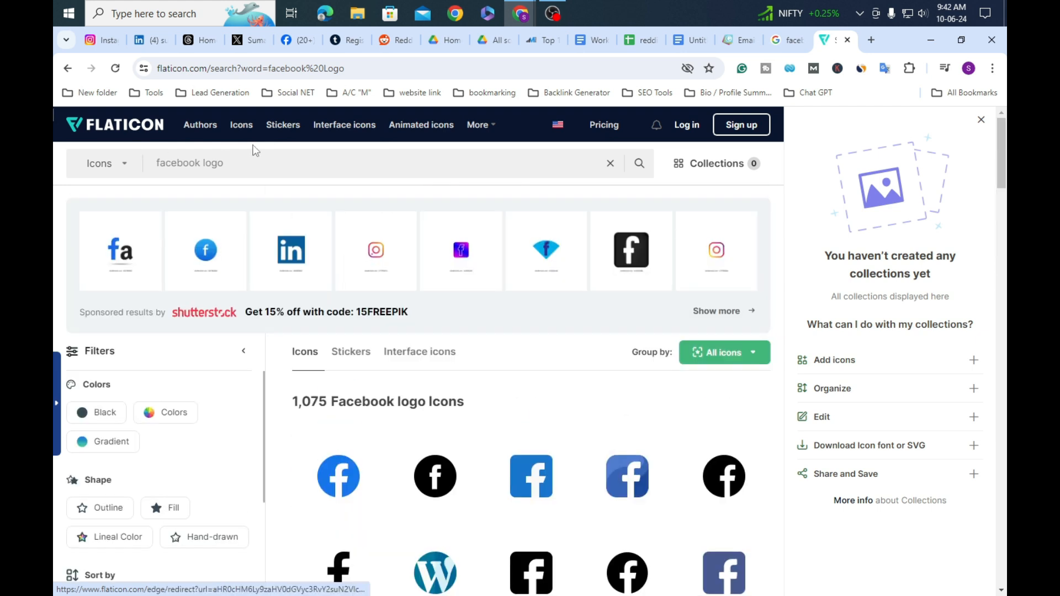
Step: Search Flaticon for 'twitter logo' and download the blue Twitter bird icon as a free PNG
key(BackSpace)
key(BackSpace)
key(BackSpace)
key(BackSpace)
key(BackSpace)
key(BackSpace)
key(BackSpace)
key(BackSpace)
text(twitter)
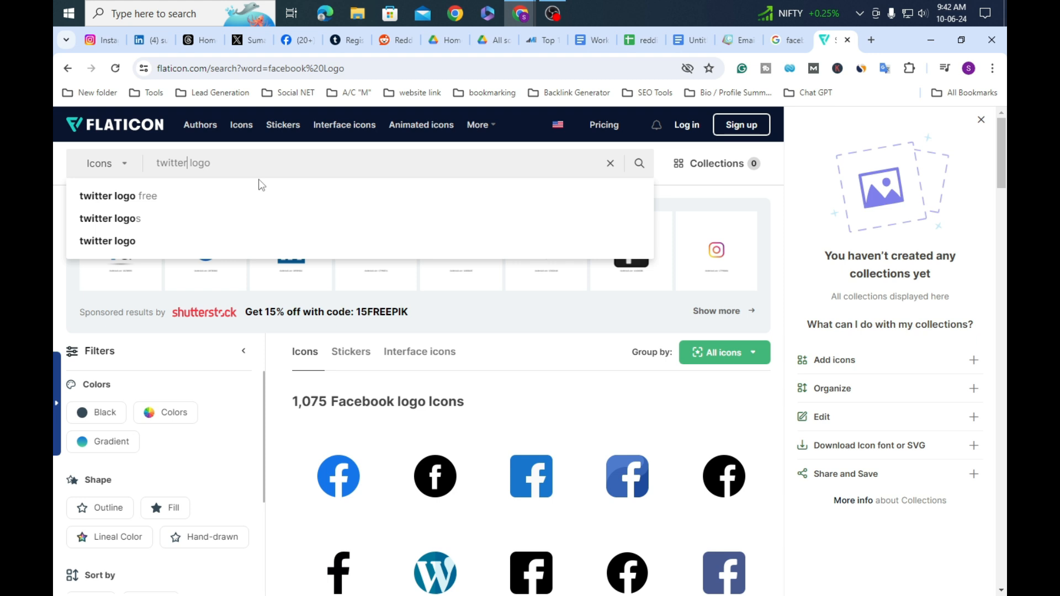
click(162, 240)
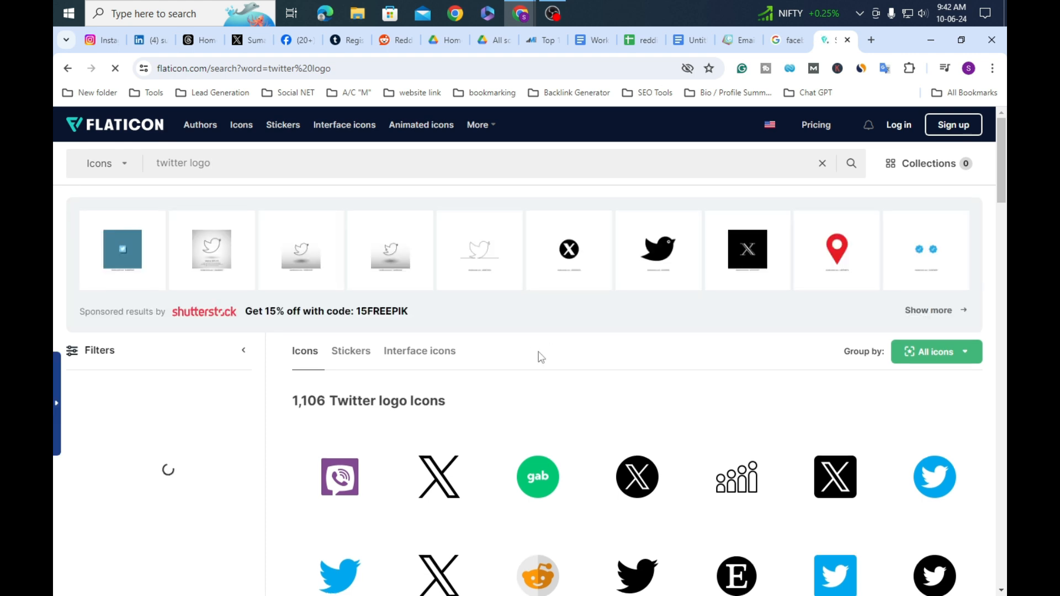
scroll(548, 496, down, 3)
scroll(534, 493, up, 2)
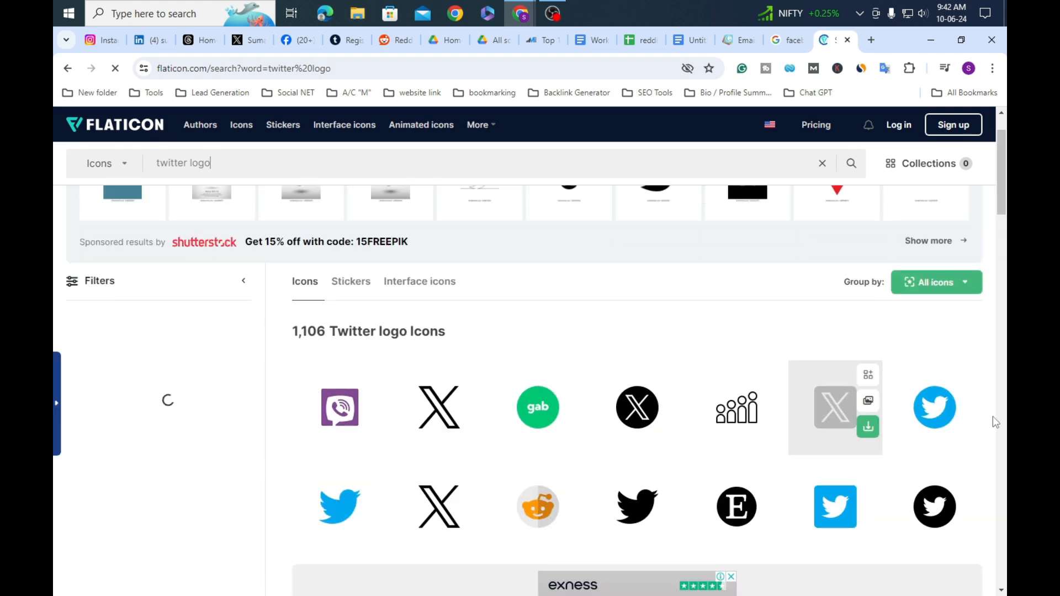
click(971, 429)
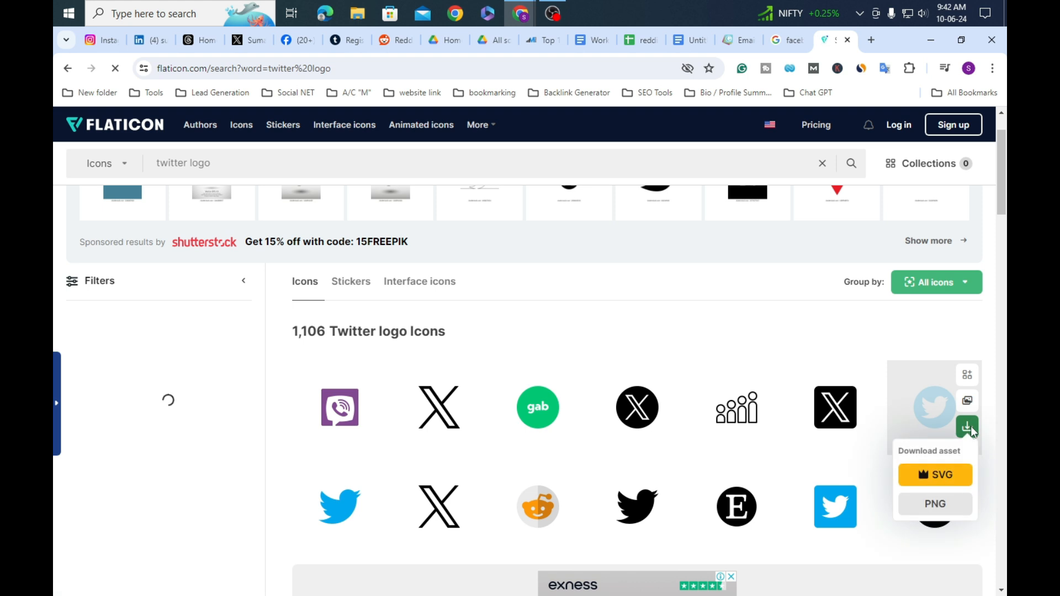
click(939, 503)
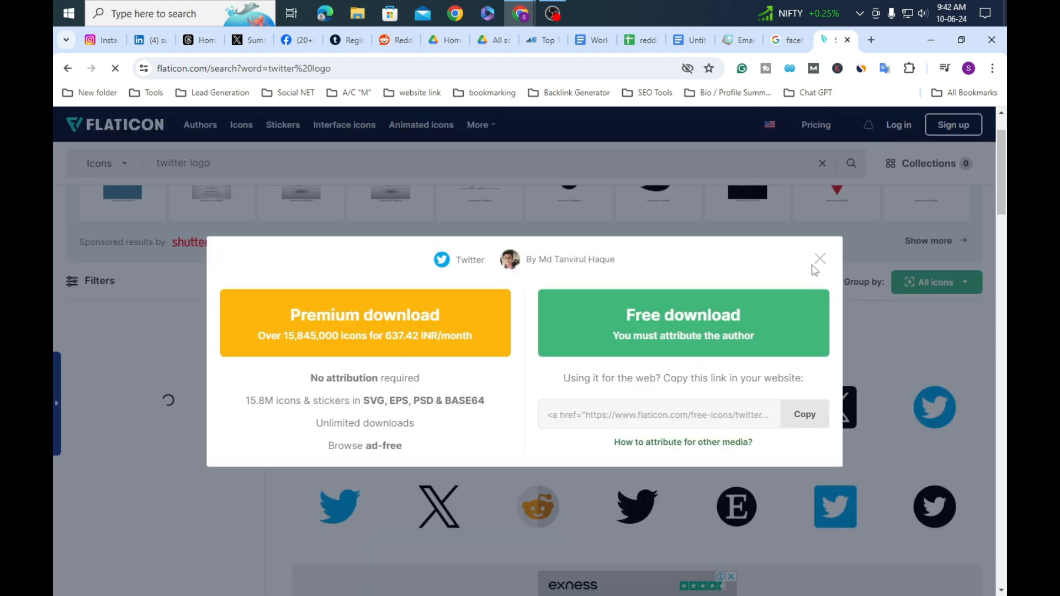
click(722, 336)
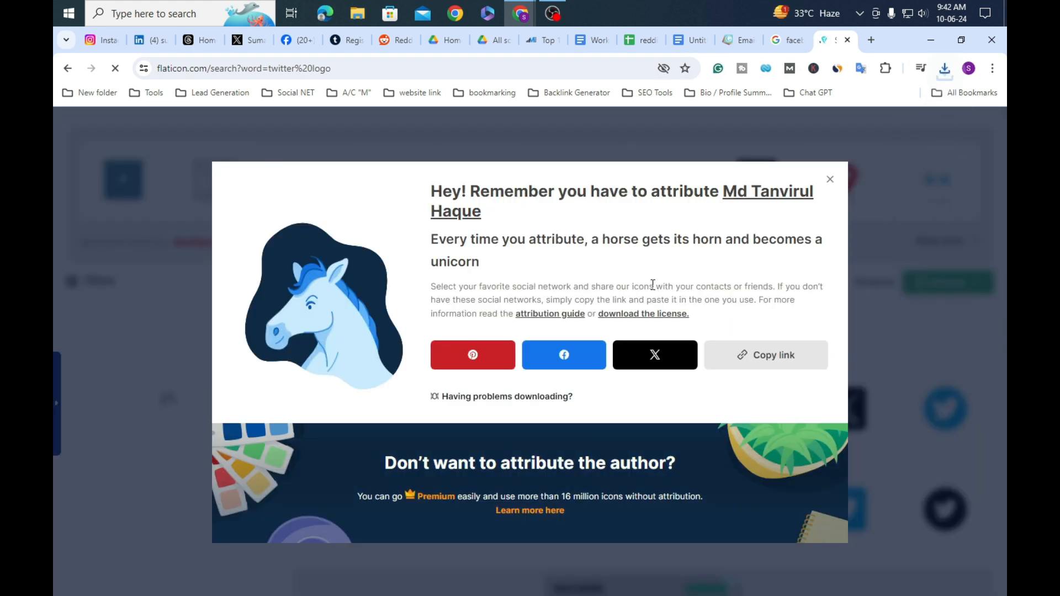
click(830, 179)
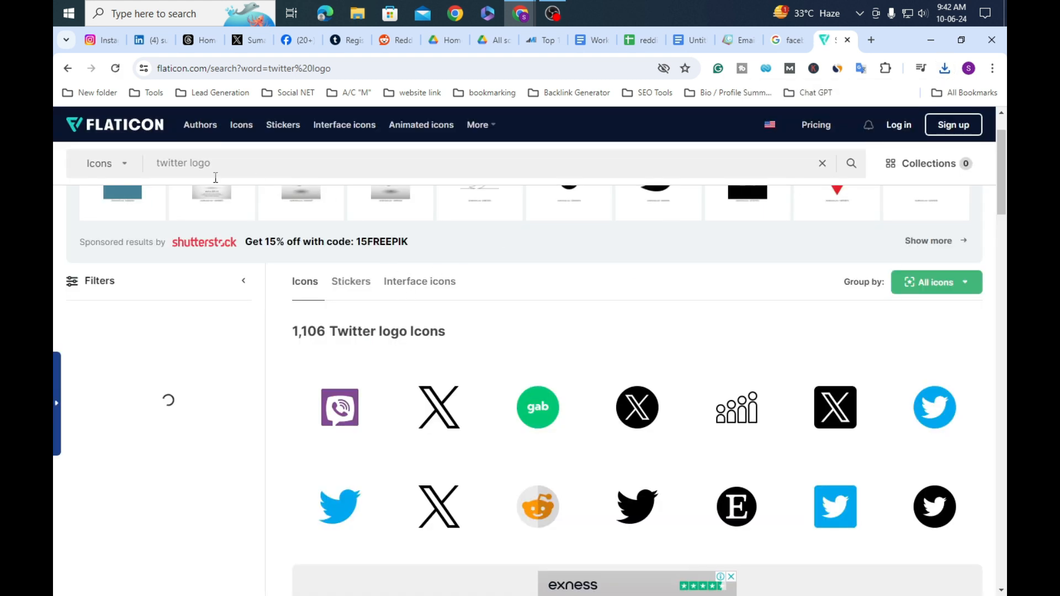
click(188, 166)
Step: Search Flaticon for 'linkedin' instead of twitter and browse the logo results
key(BackSpace)
key(BackSpace)
key(BackSpace)
key(BackSpace)
key(BackSpace)
key(BackSpace)
key(BackSpace)
text(linkedin)
key(Return)
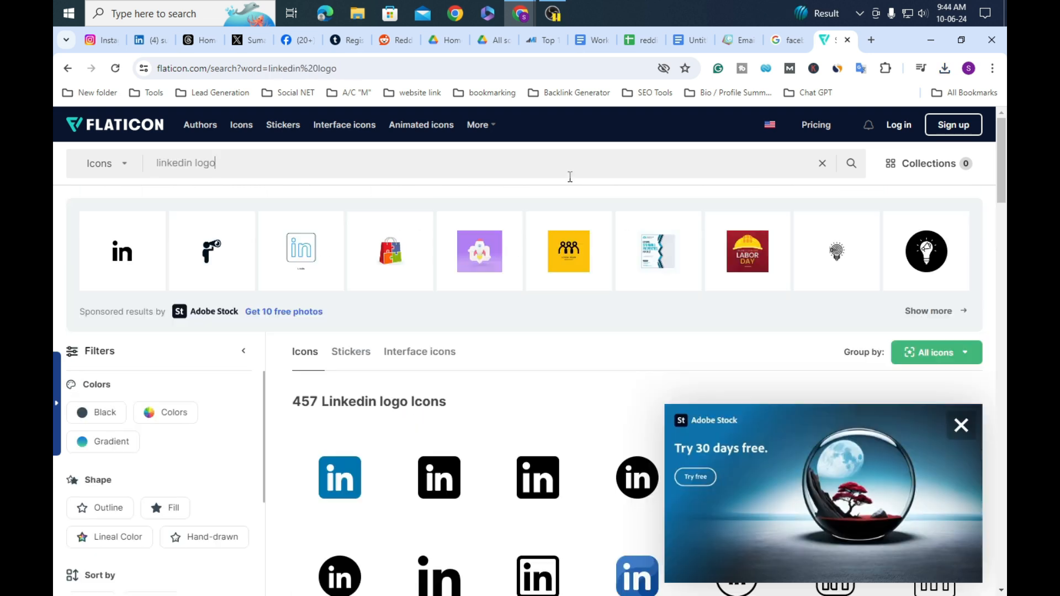
scroll(319, 425, down, 3)
scroll(560, 390, up, 3)
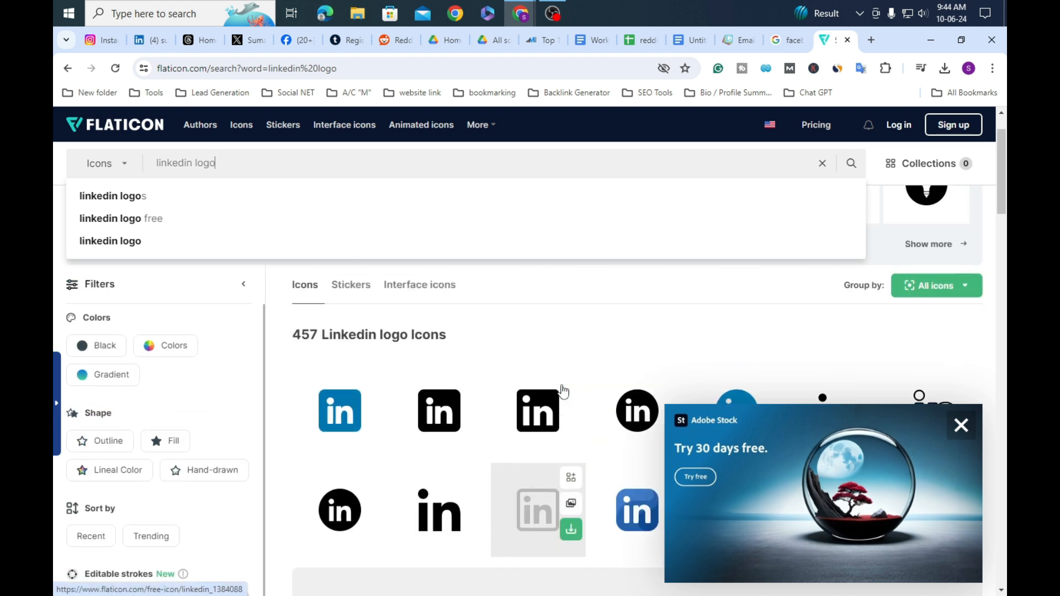
scroll(505, 381, down, 3)
scroll(387, 389, up, 2)
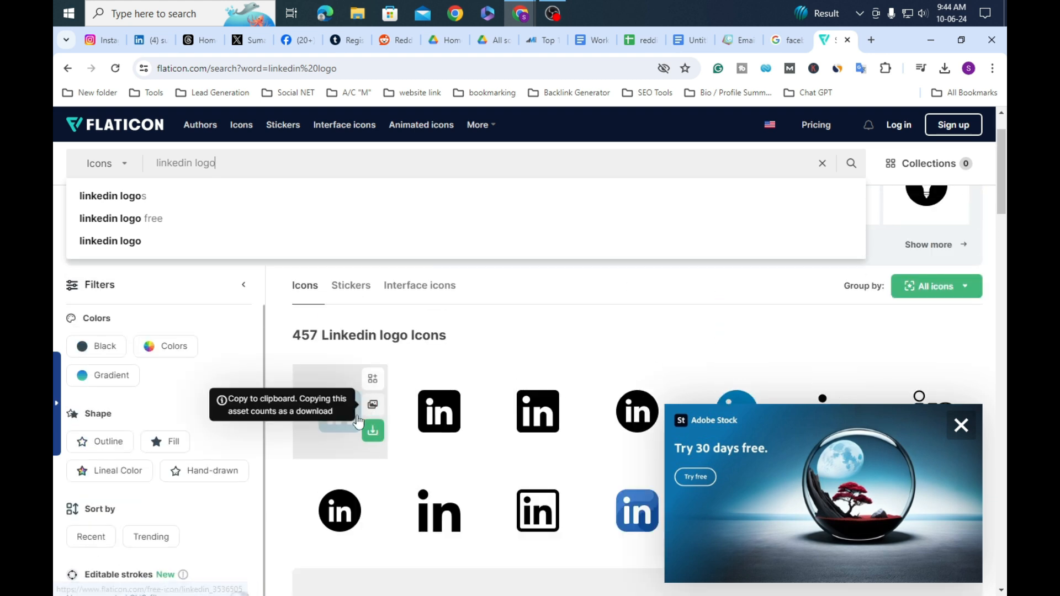
scroll(756, 358, down, 2)
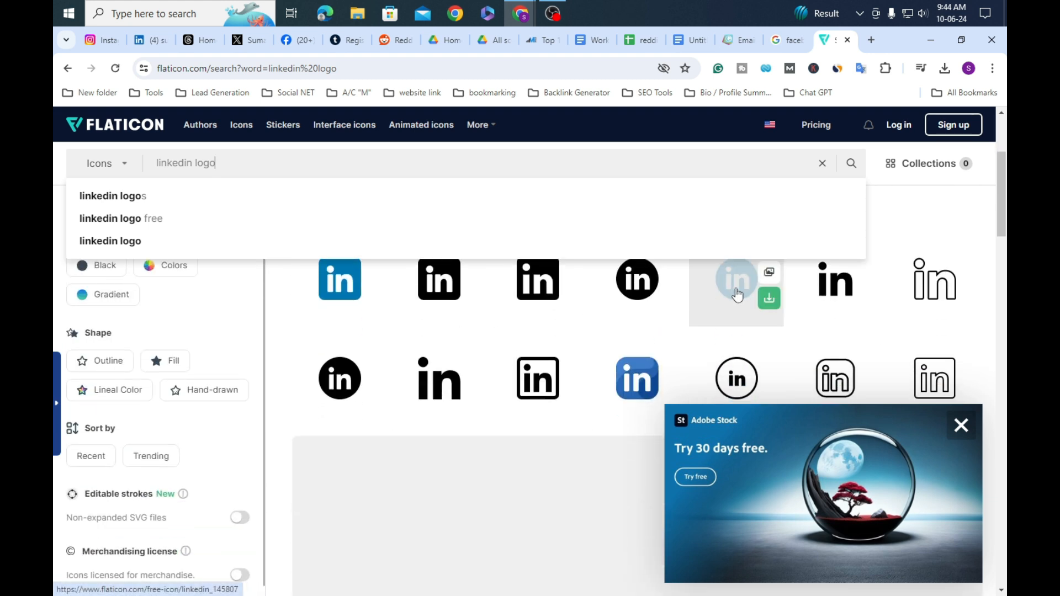
Step: Download a blue circular LinkedIn icon as PNG and dismiss the attribution prompt
click(770, 302)
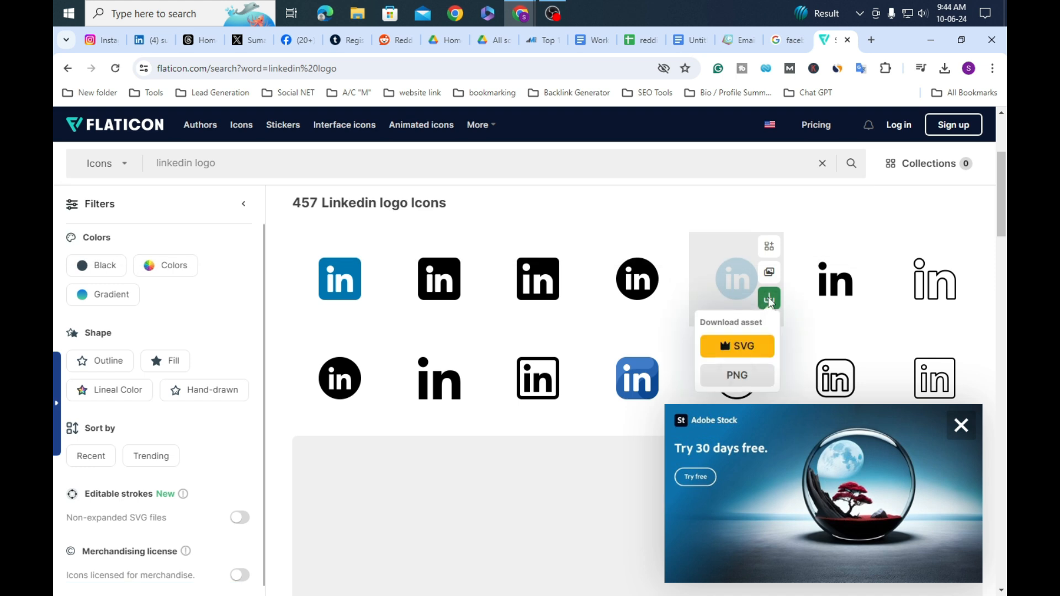
click(738, 378)
click(737, 317)
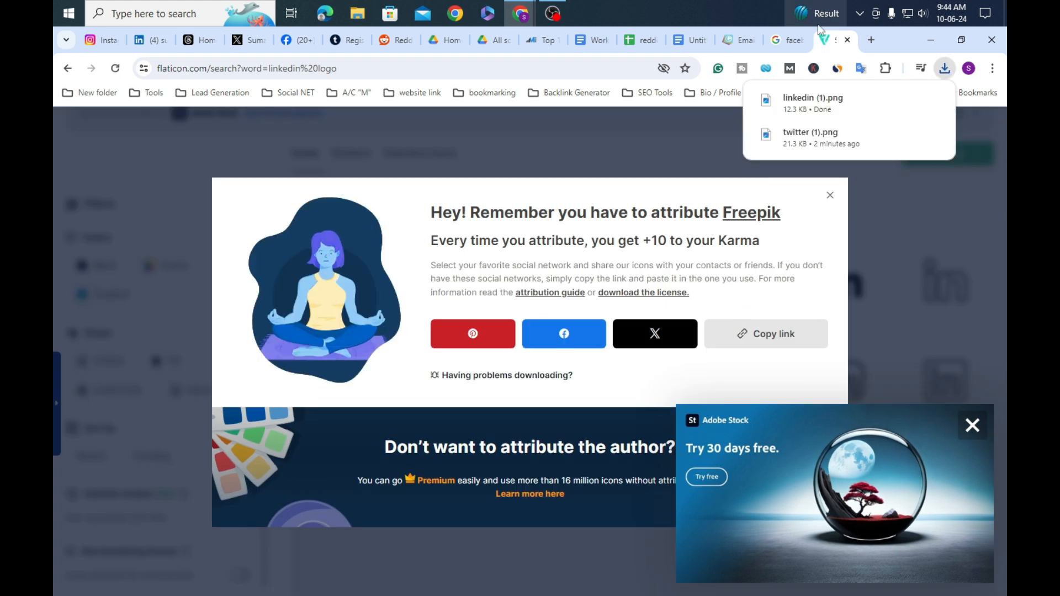
mouse_move(818, 10)
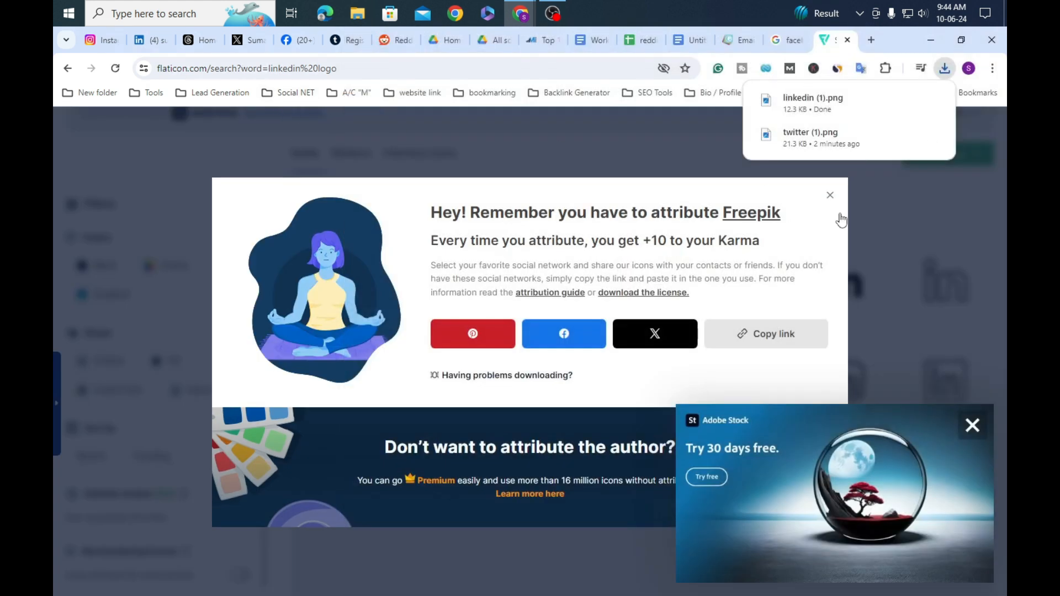
click(828, 196)
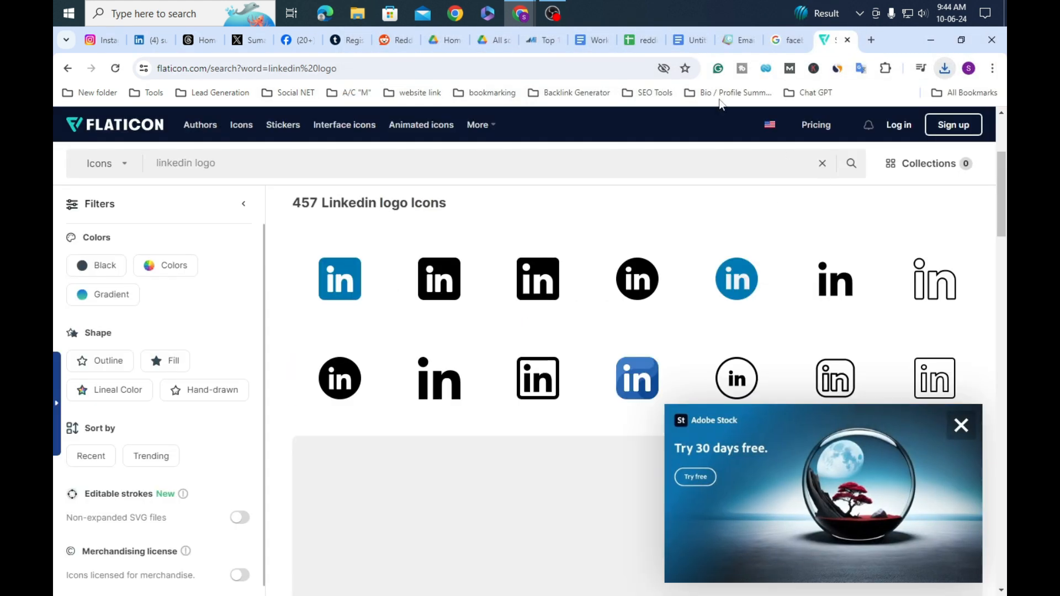
Step: In Gimmio, set the Facebook icon (Icon 1) to Upload Social Icon mode
click(739, 41)
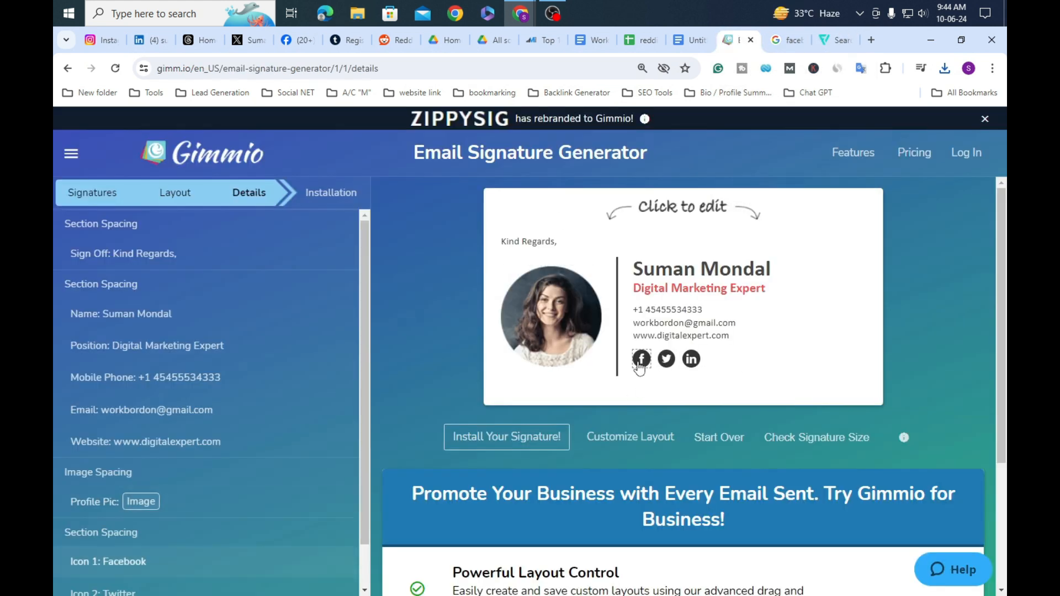
click(641, 360)
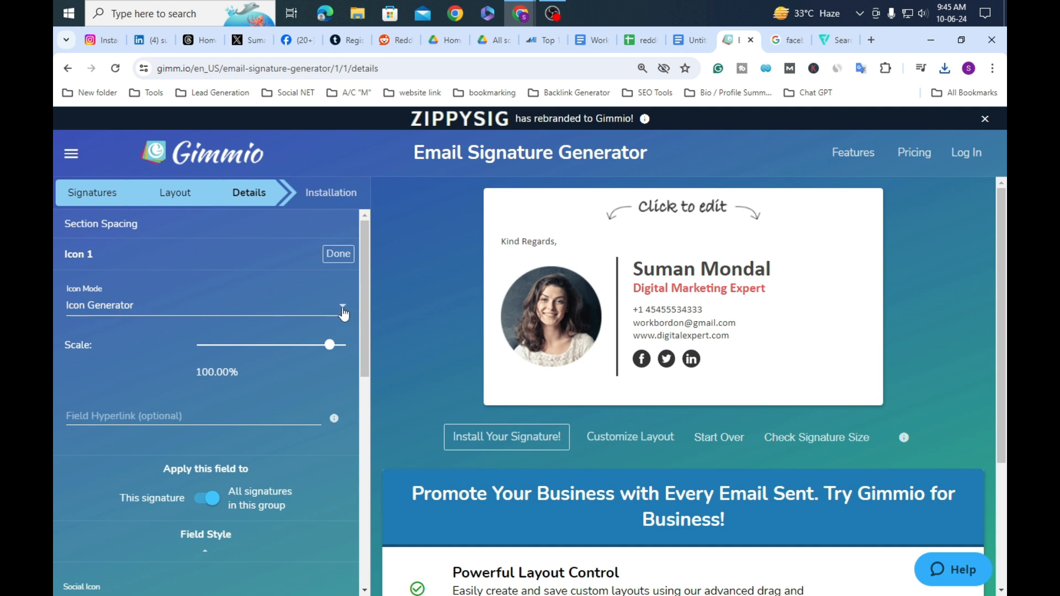
click(343, 309)
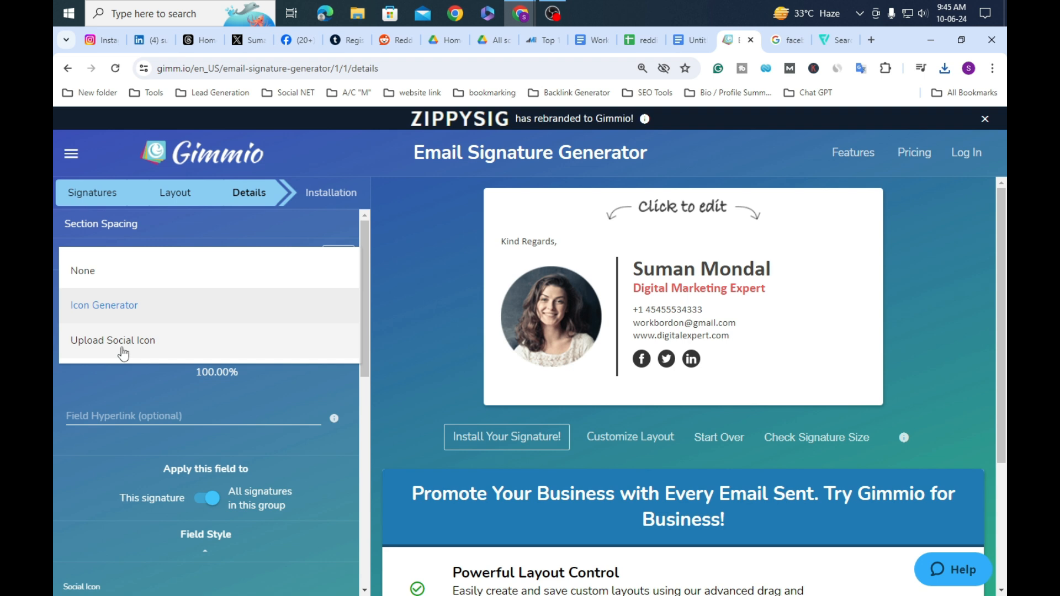
click(160, 351)
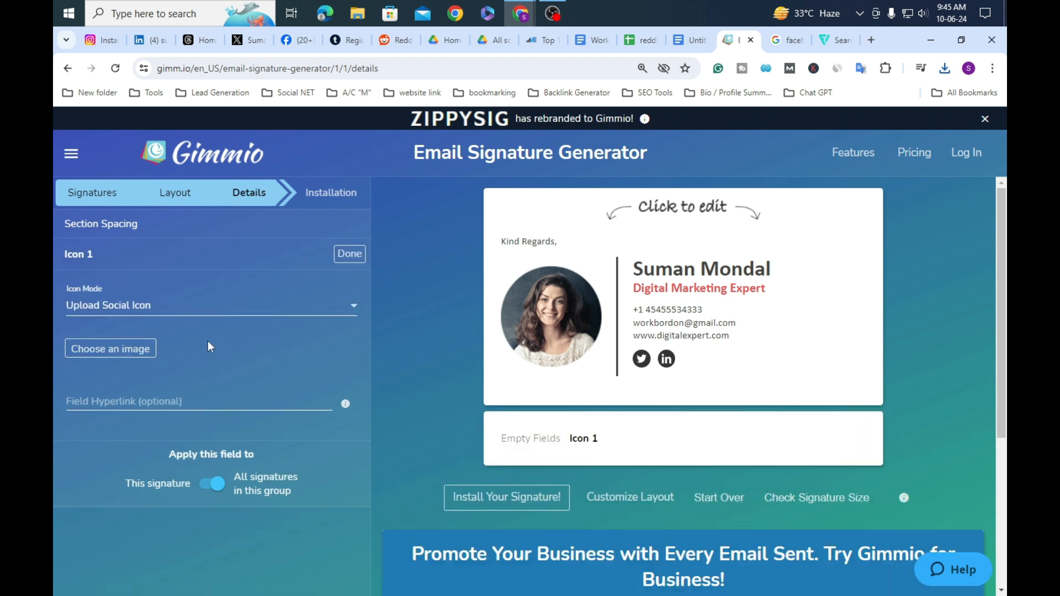
Step: Upload facebook.png from Downloads without cropping and scale it to about 5%
click(124, 352)
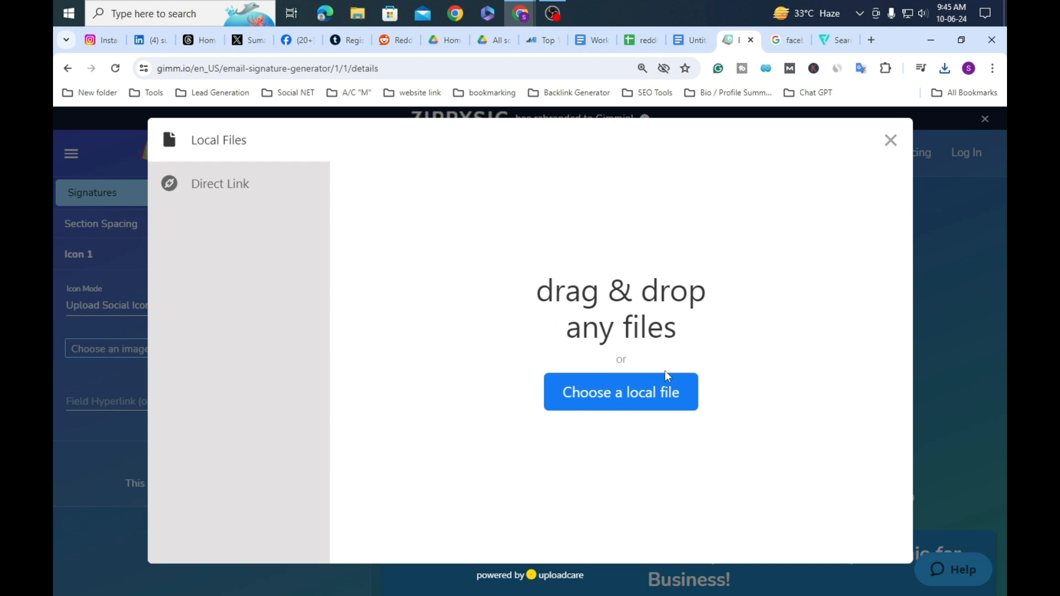
click(624, 406)
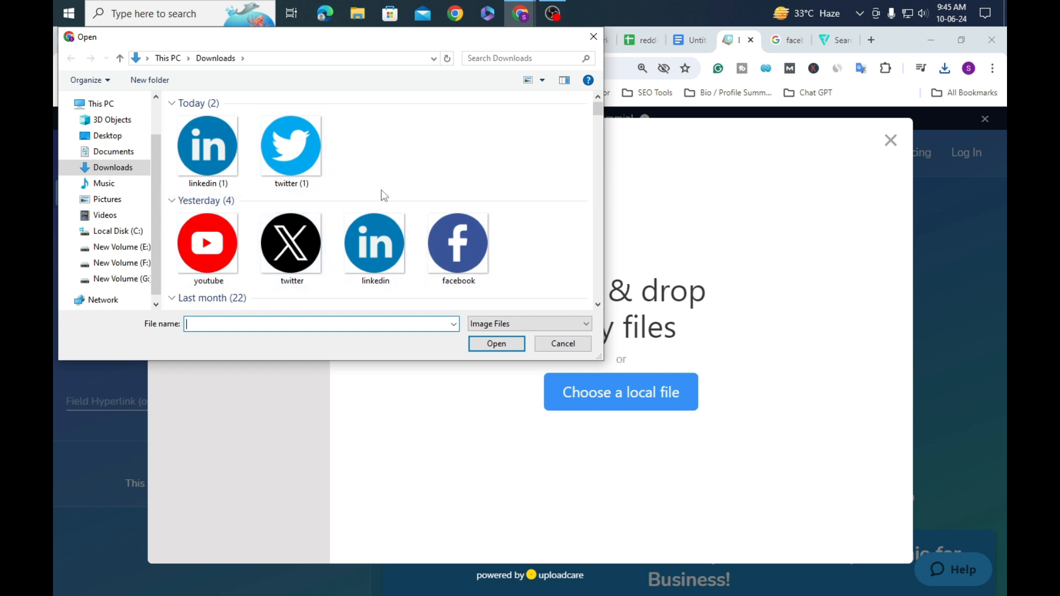
click(468, 248)
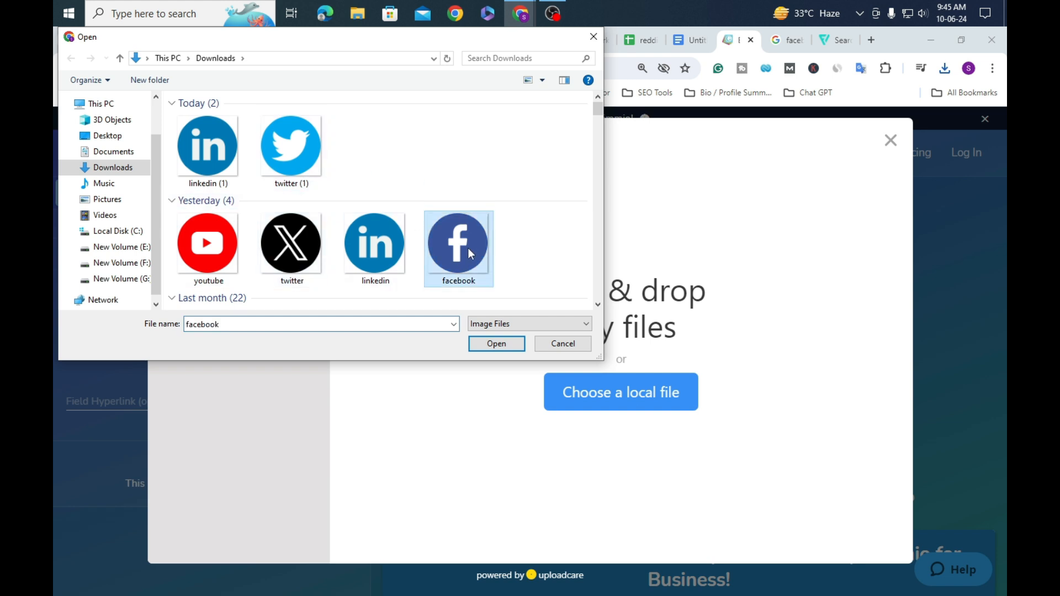
click(496, 351)
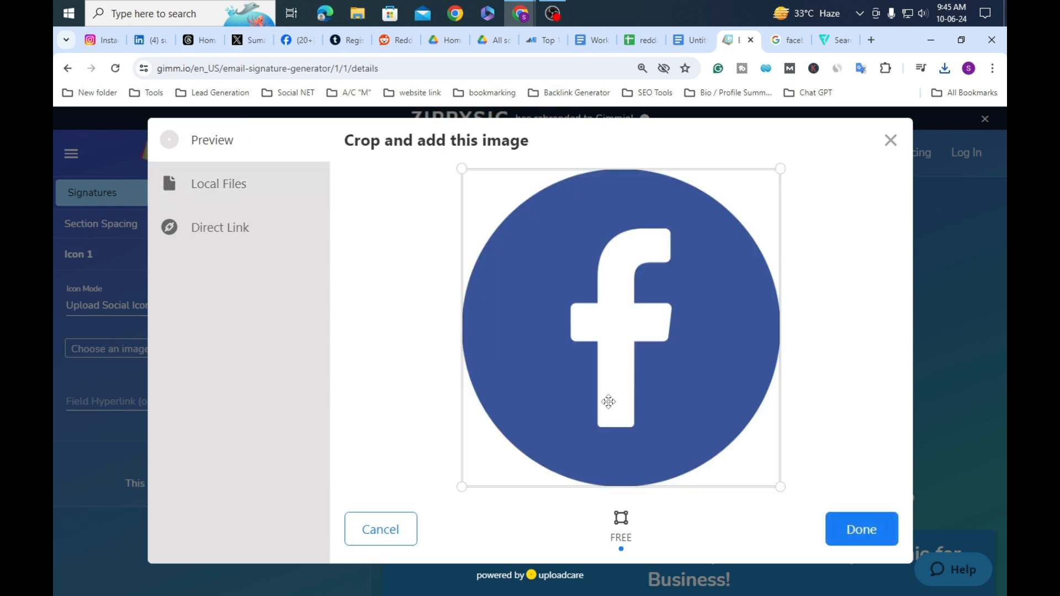
click(861, 530)
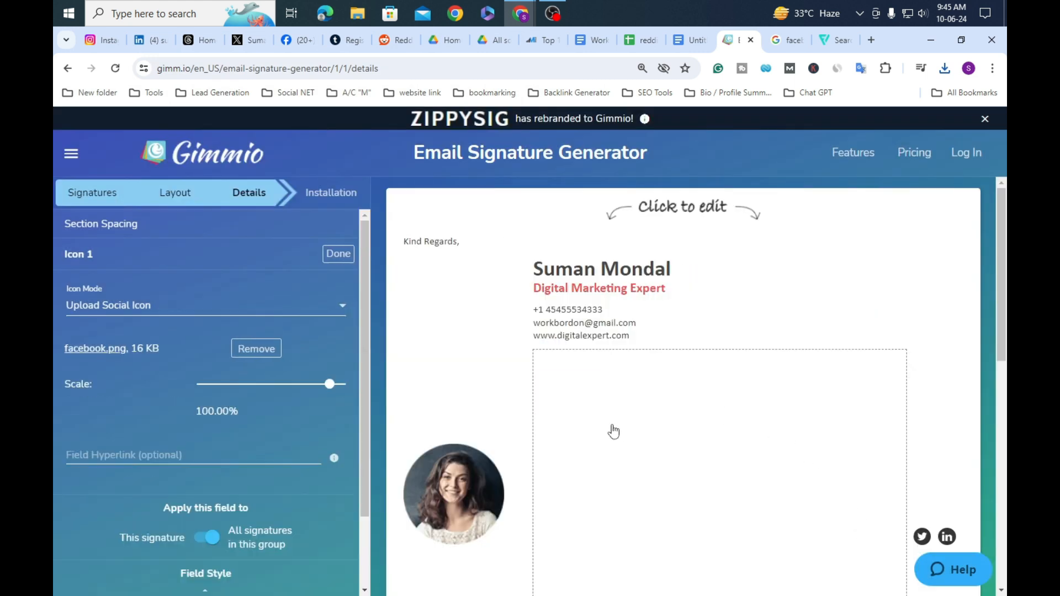
drag(329, 390, 230, 393)
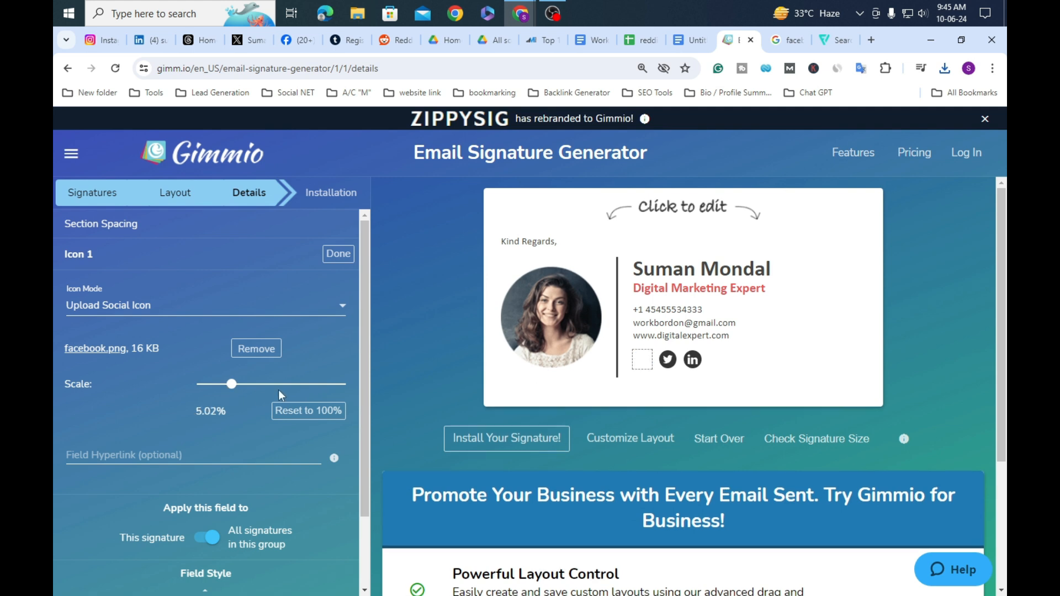
click(667, 361)
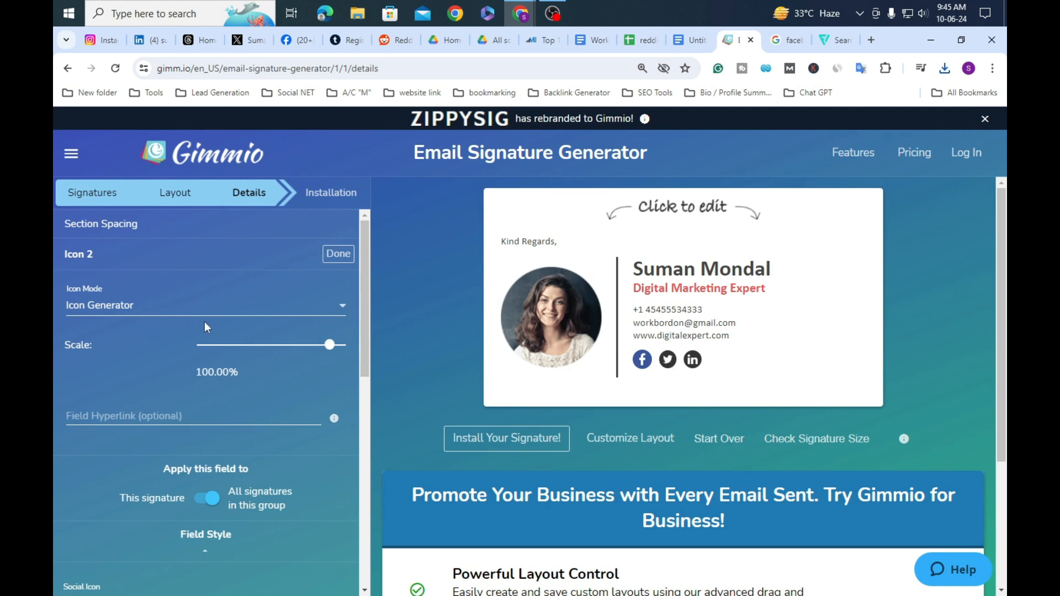
Step: Set the Twitter icon (Icon 2) to Upload Social Icon and browse local files
click(341, 309)
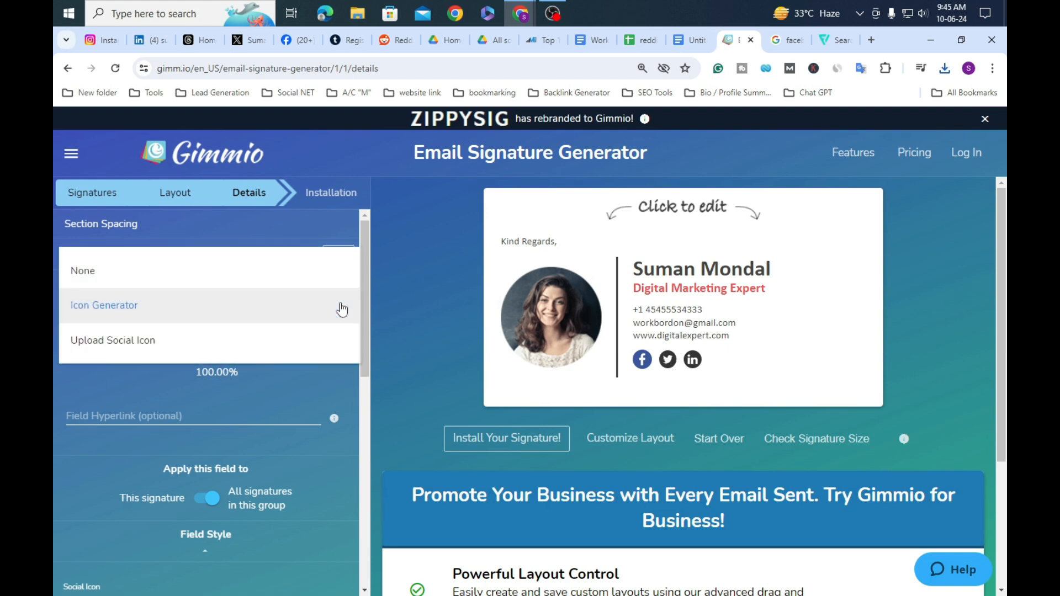
click(114, 341)
click(121, 350)
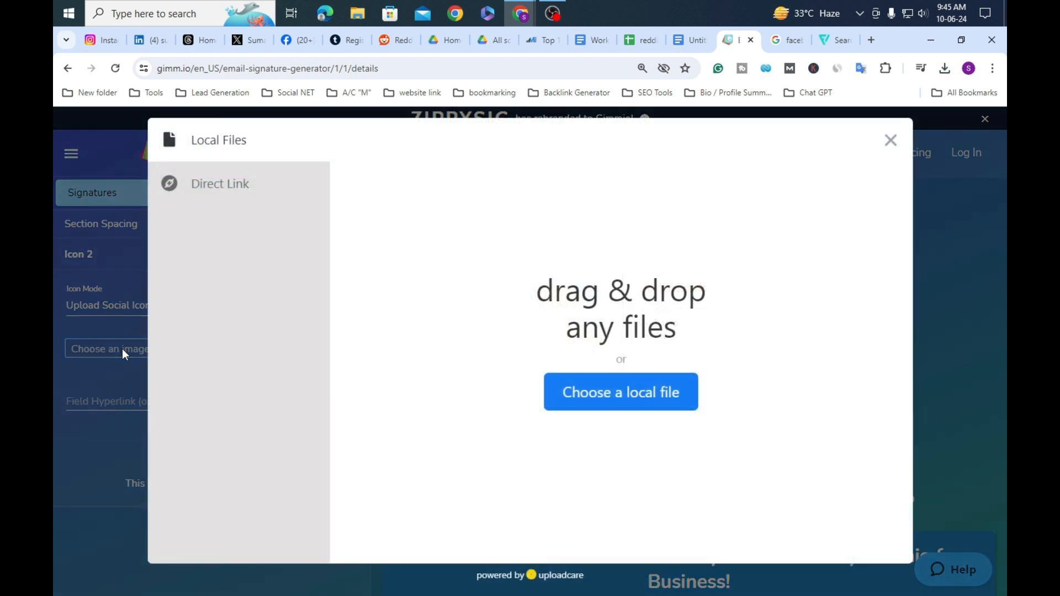
click(636, 396)
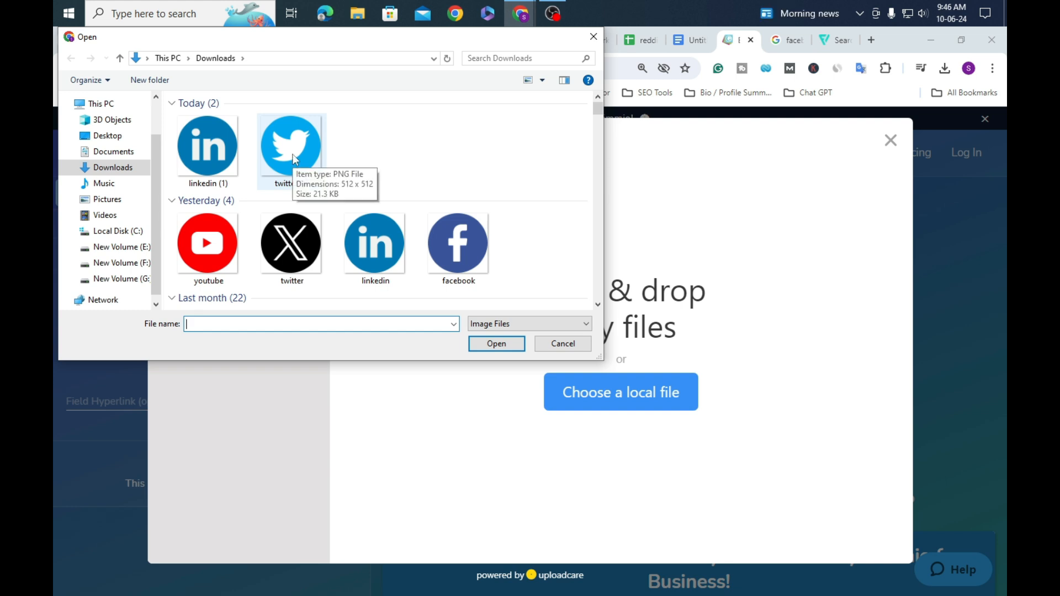
Step: Upload the black X logo twitter.png without cropping and scale it to 5.02%
click(298, 248)
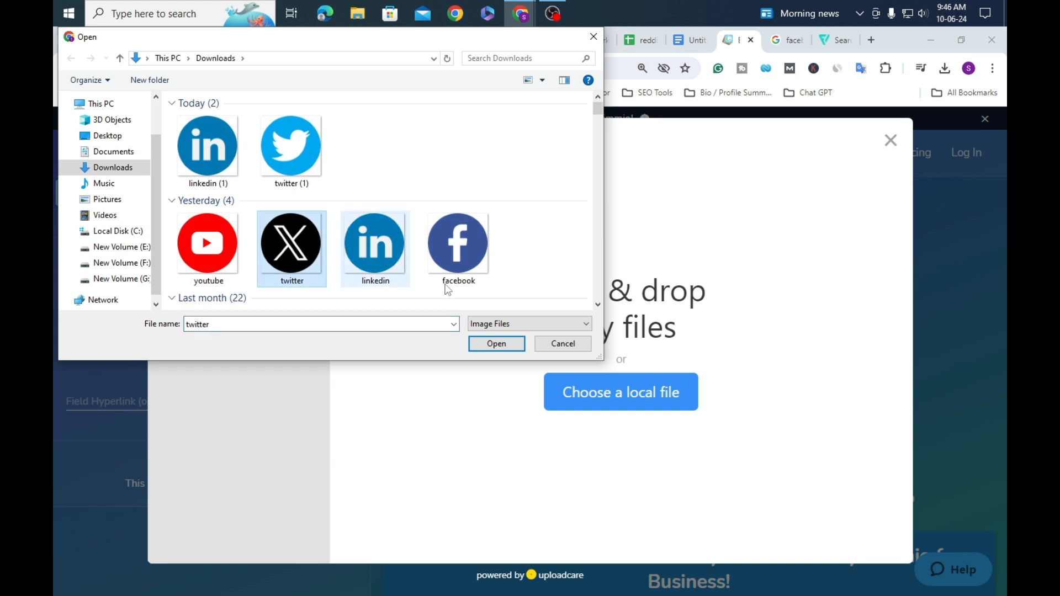
click(493, 345)
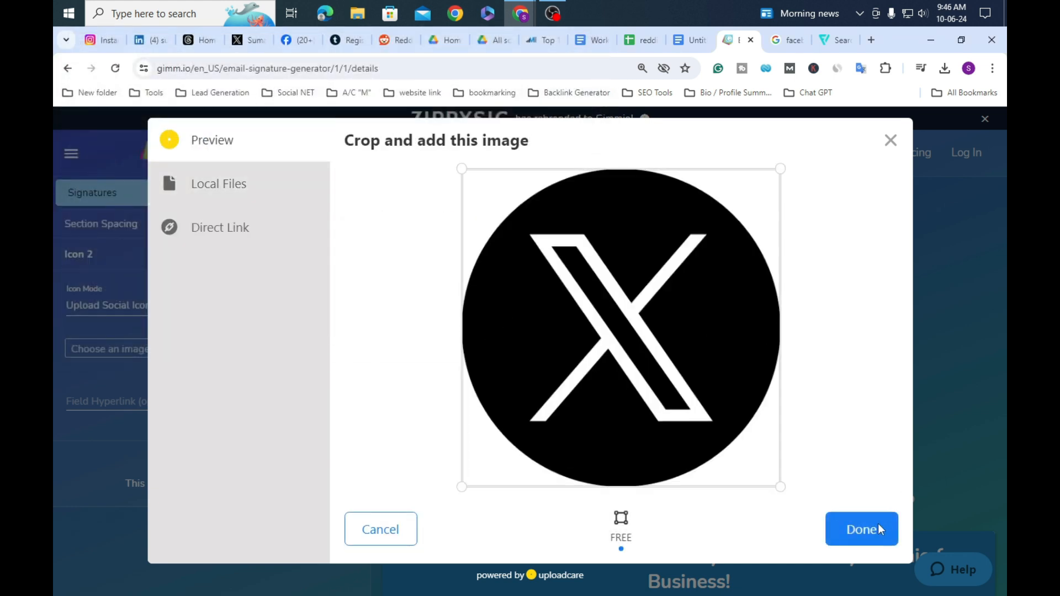
click(862, 529)
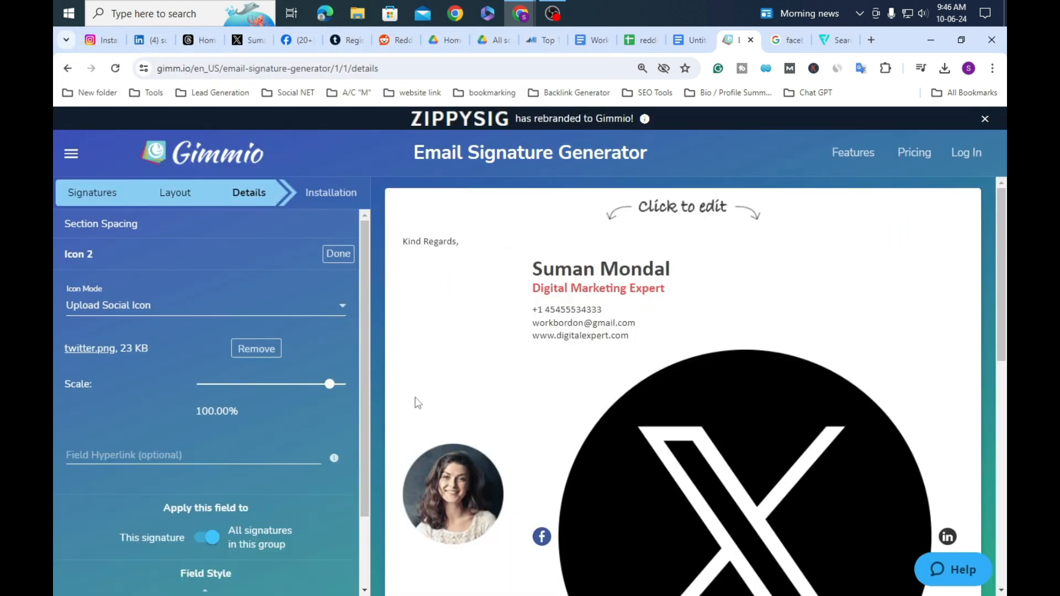
drag(333, 386, 227, 388)
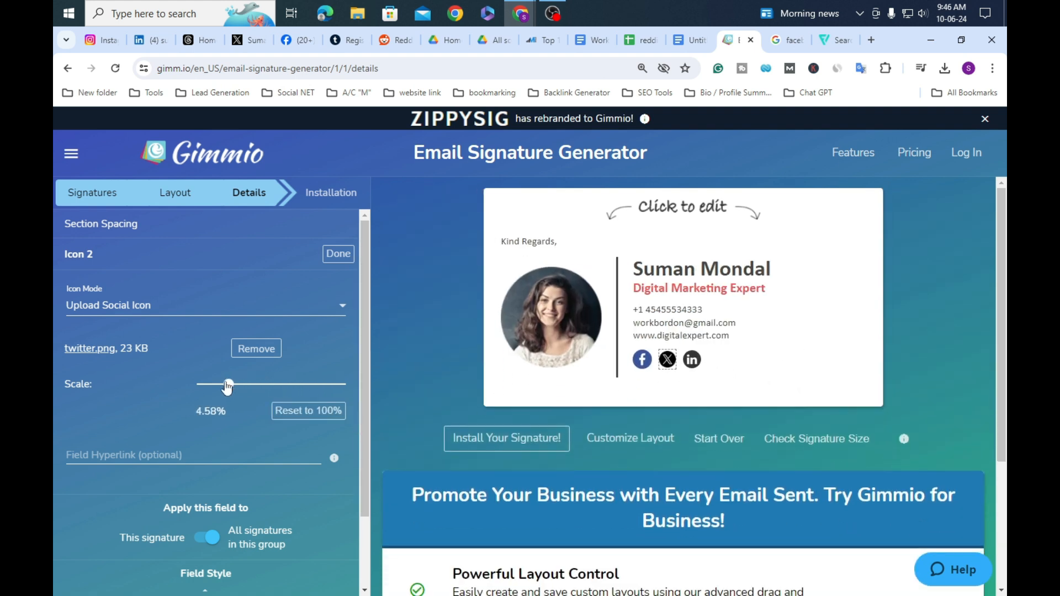
drag(227, 388, 229, 388)
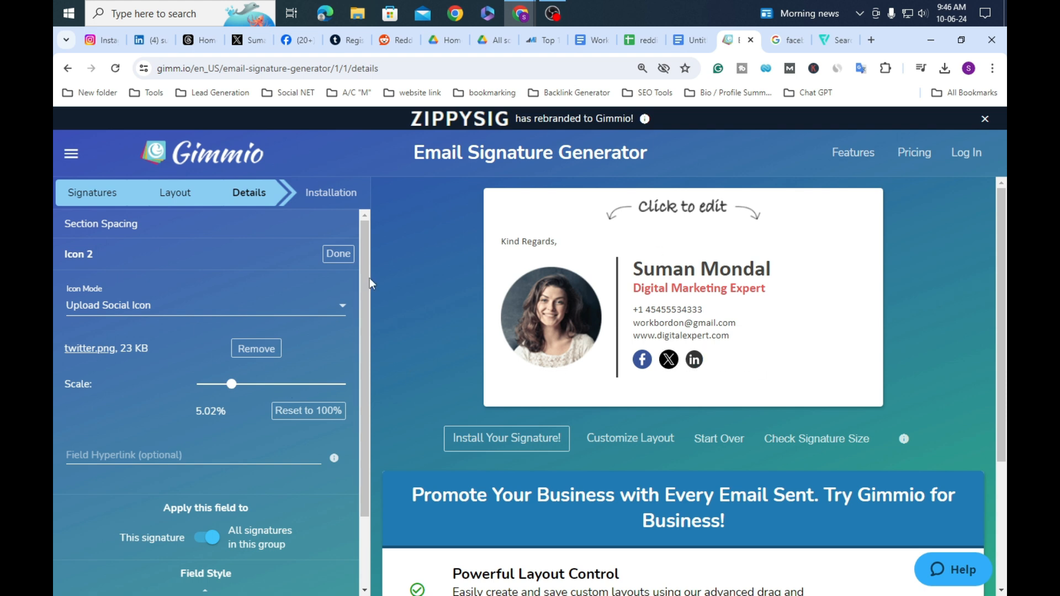
click(701, 367)
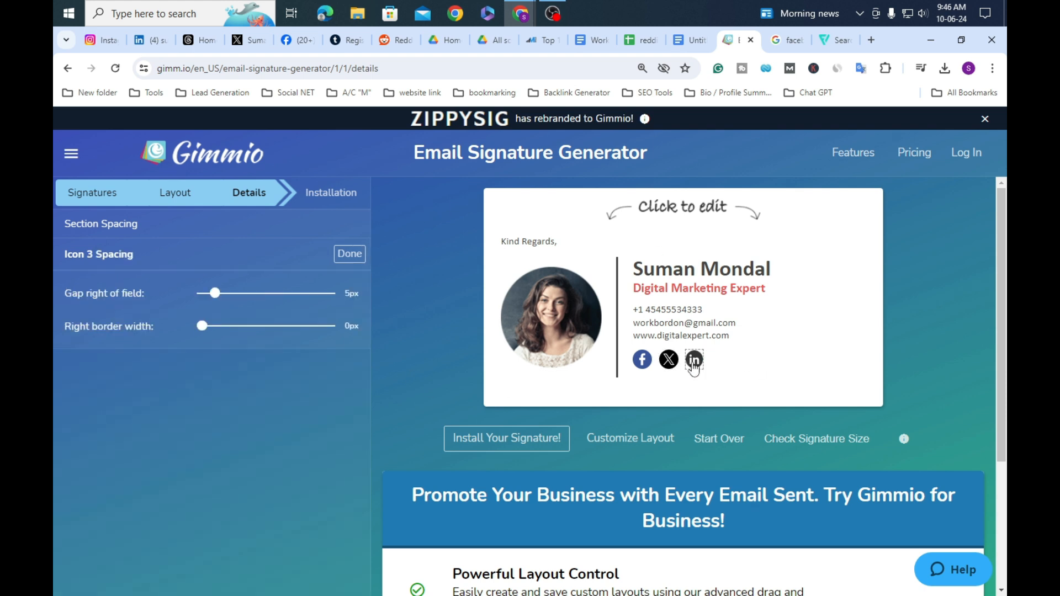
Step: Set the LinkedIn icon (Icon 3) to Upload Social Icon and browse local files
click(694, 365)
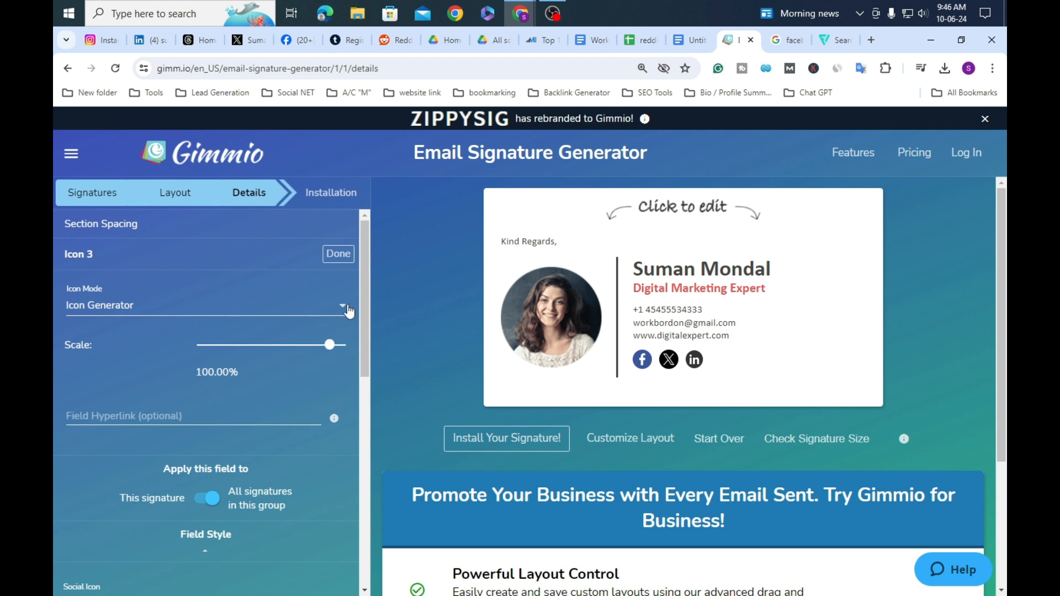
click(349, 311)
click(229, 348)
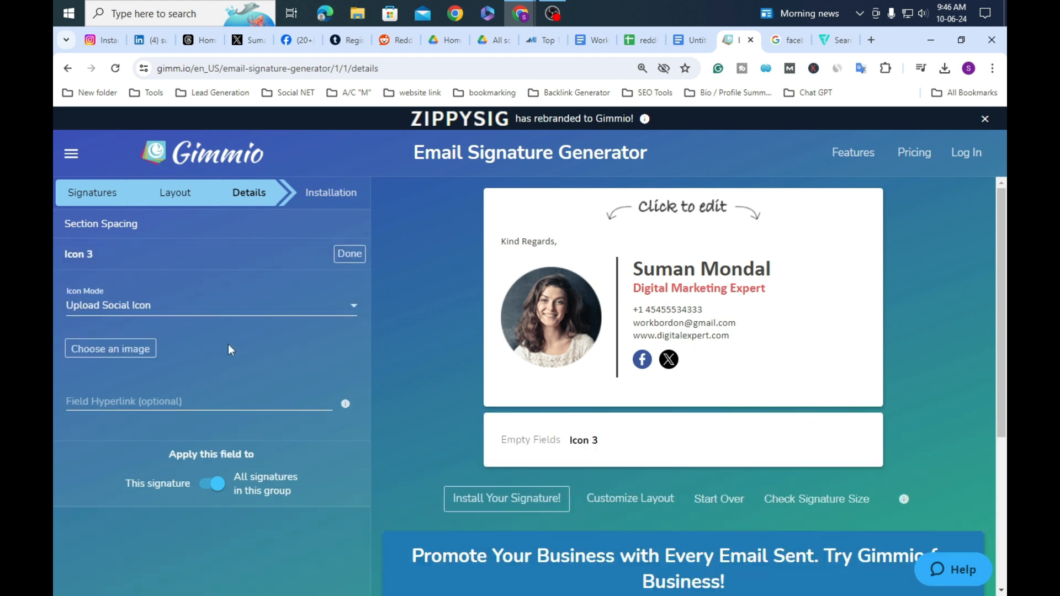
click(137, 350)
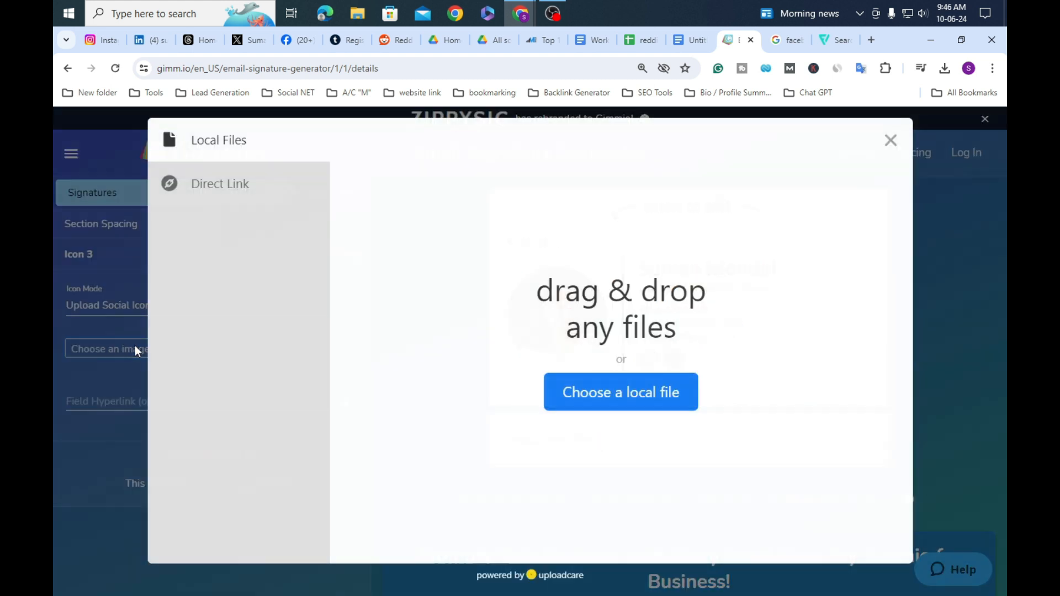
click(652, 393)
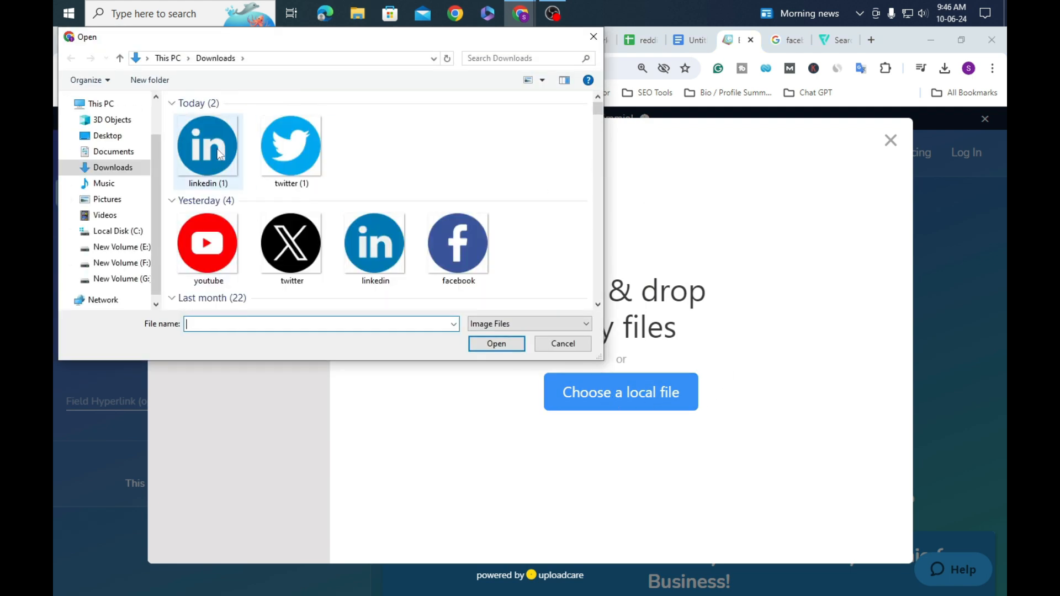
Step: Upload linkedin (1).png from Downloads without cropping and scale it to 5.02%
click(219, 154)
click(515, 348)
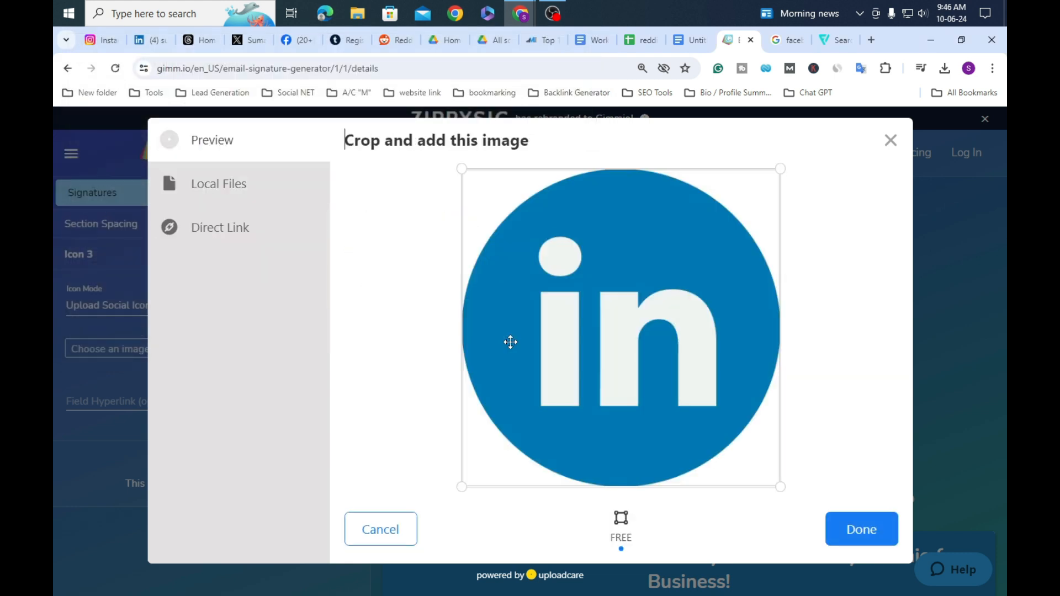
click(882, 535)
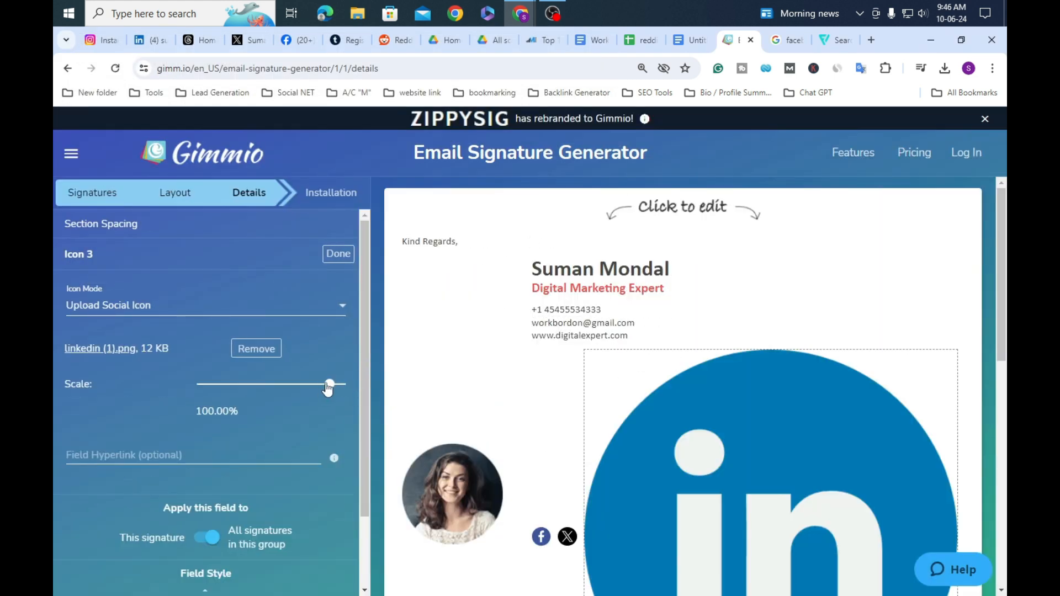
drag(330, 385, 228, 385)
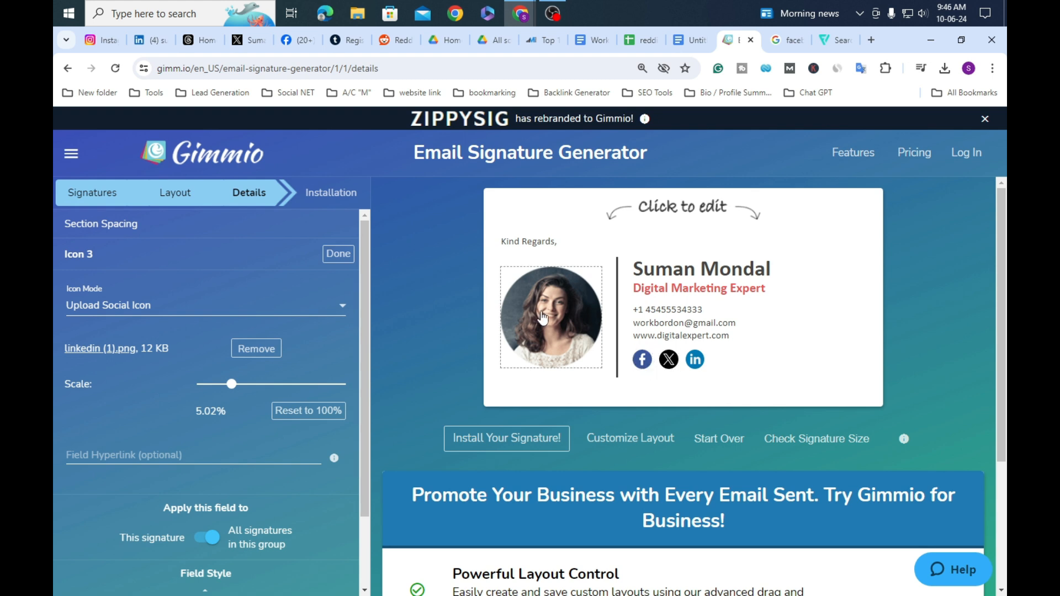
click(543, 318)
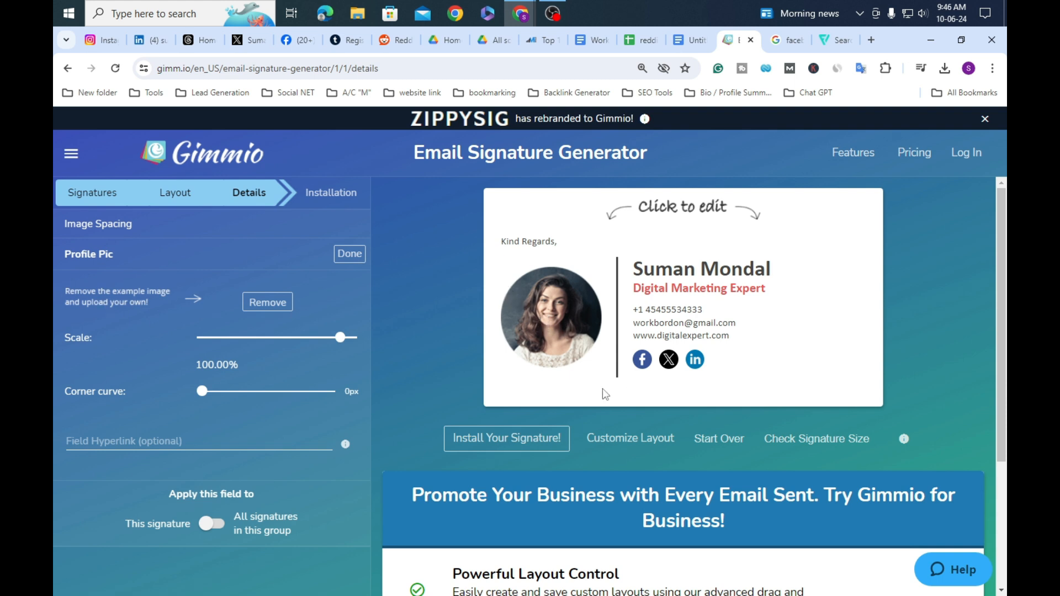
Step: Remove the example profile photo and start choosing a local image instead
click(723, 335)
click(589, 319)
click(263, 303)
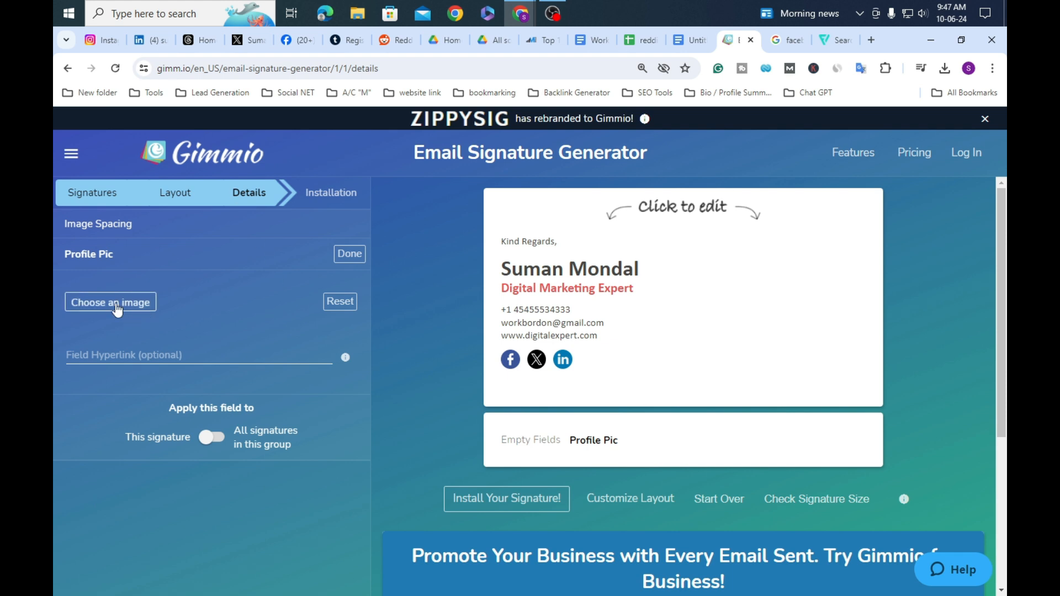
click(116, 307)
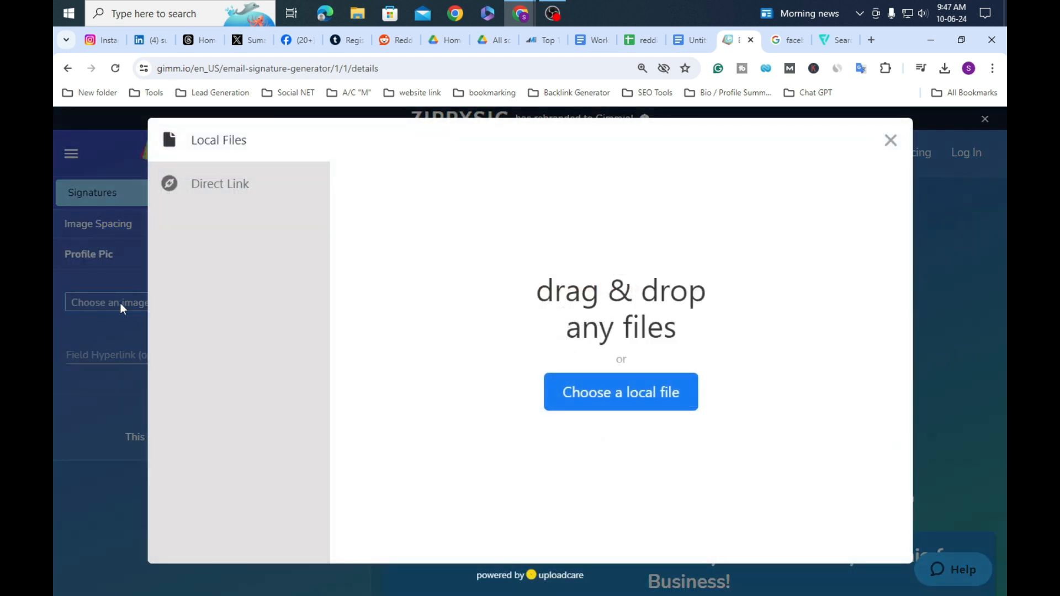
click(627, 407)
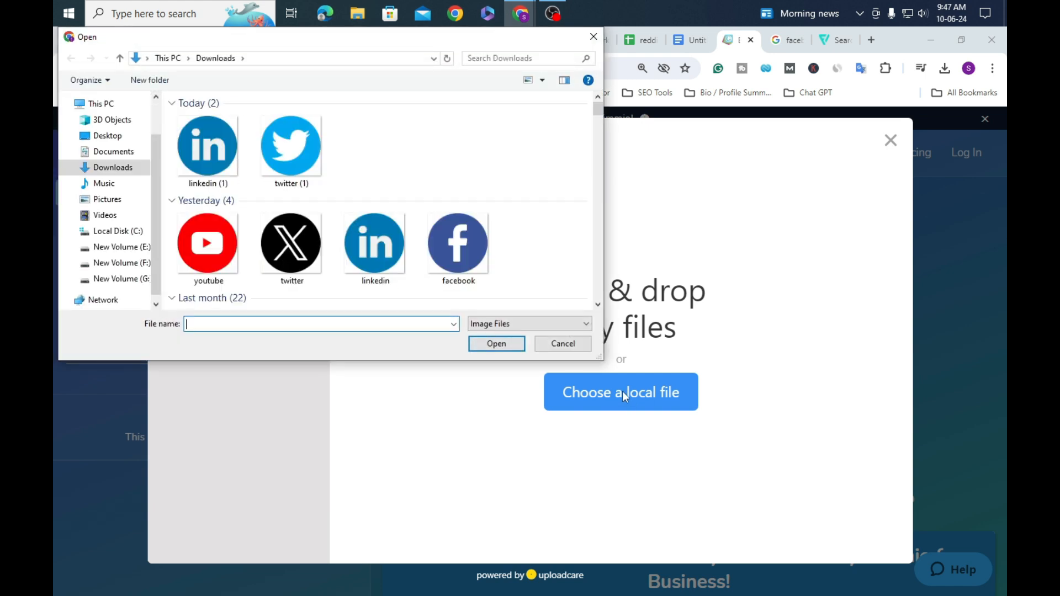
Step: Upload profile-pic (6).png from Pictures > ALL Banner and scale it to 23.50%
click(123, 200)
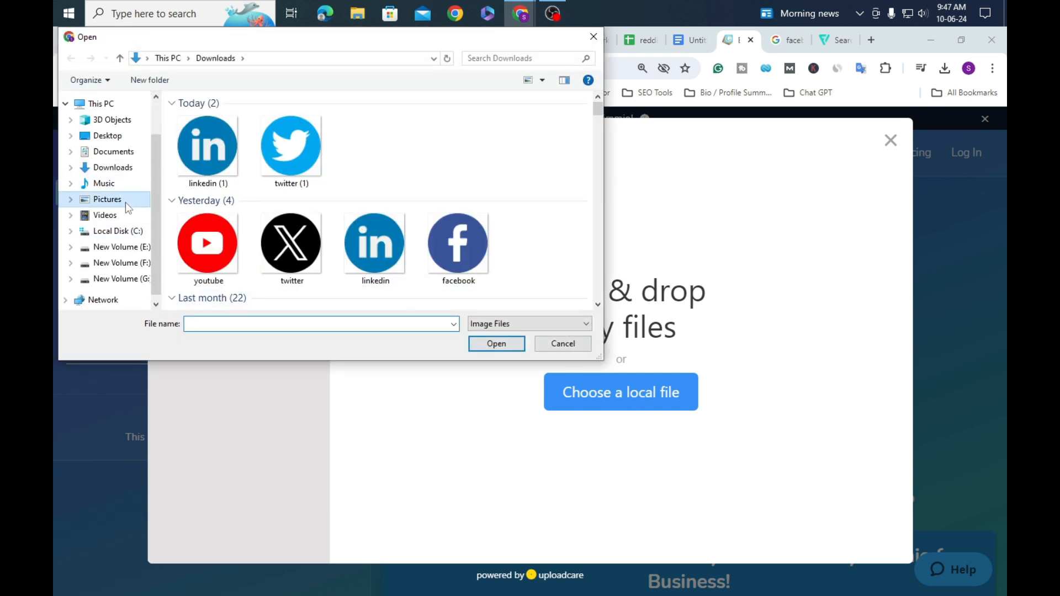
scroll(388, 246, down, 3)
scroll(388, 246, up, 3)
click(198, 132)
double_click(198, 131)
click(503, 265)
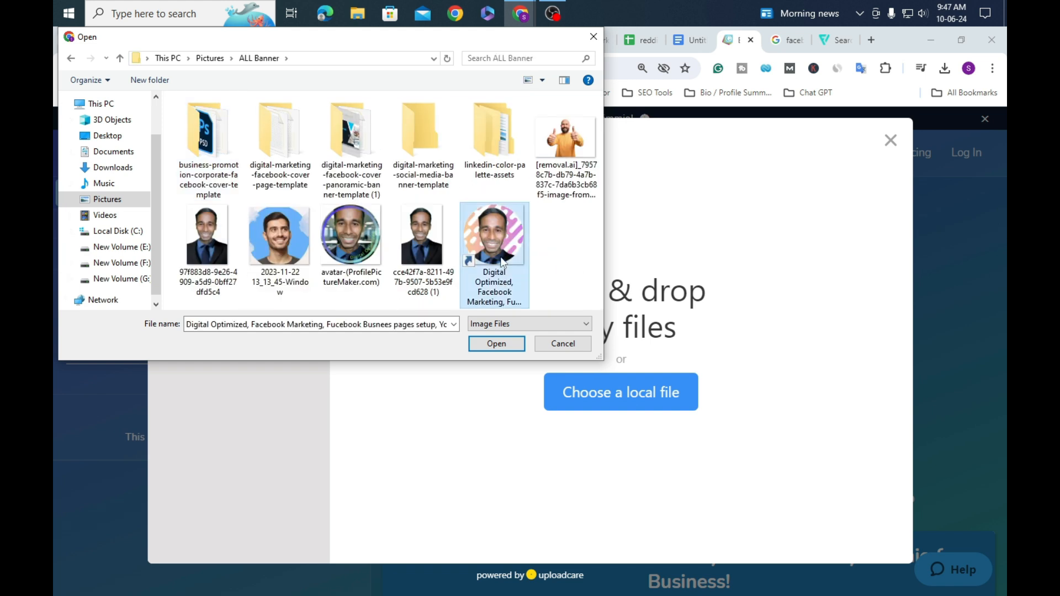
click(502, 346)
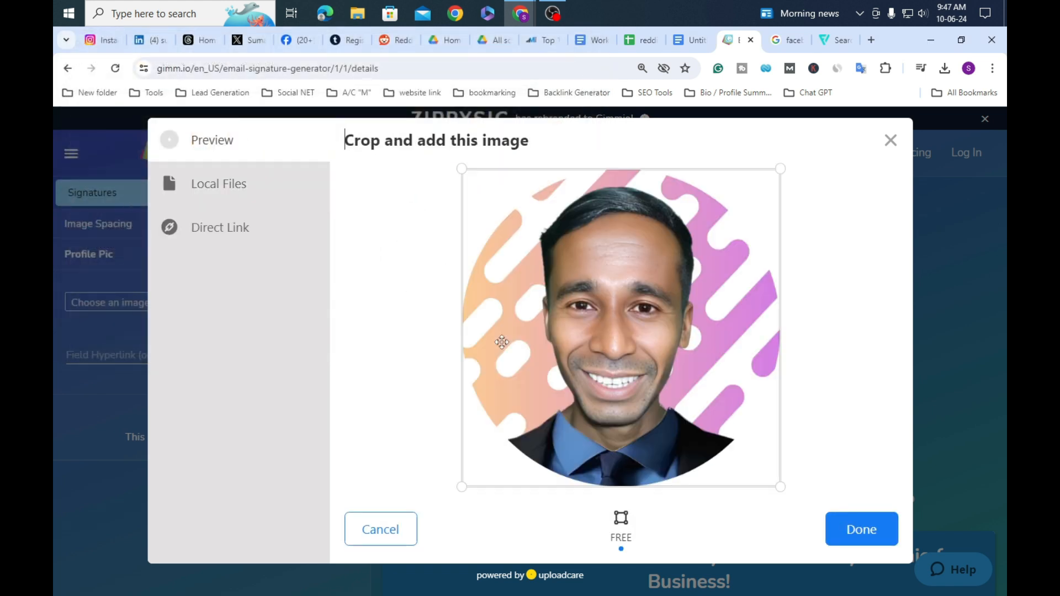
click(866, 529)
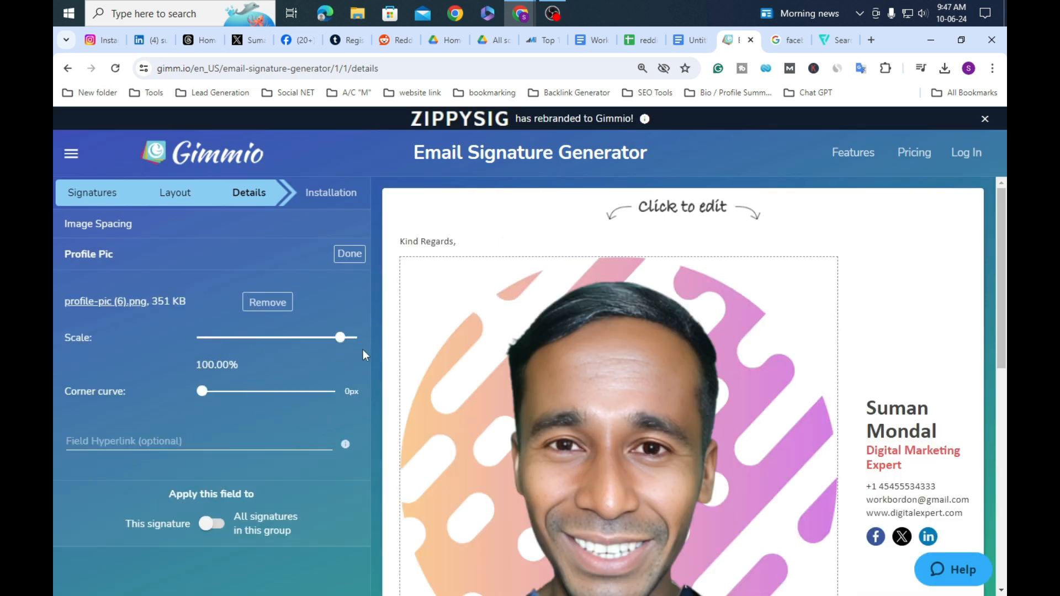
drag(343, 340, 287, 346)
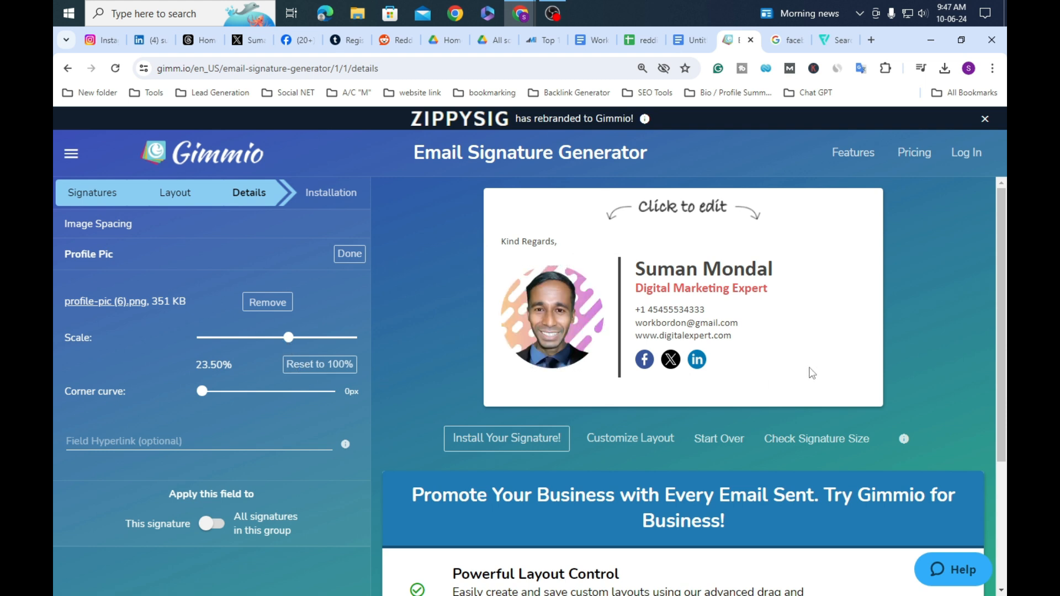
click(344, 258)
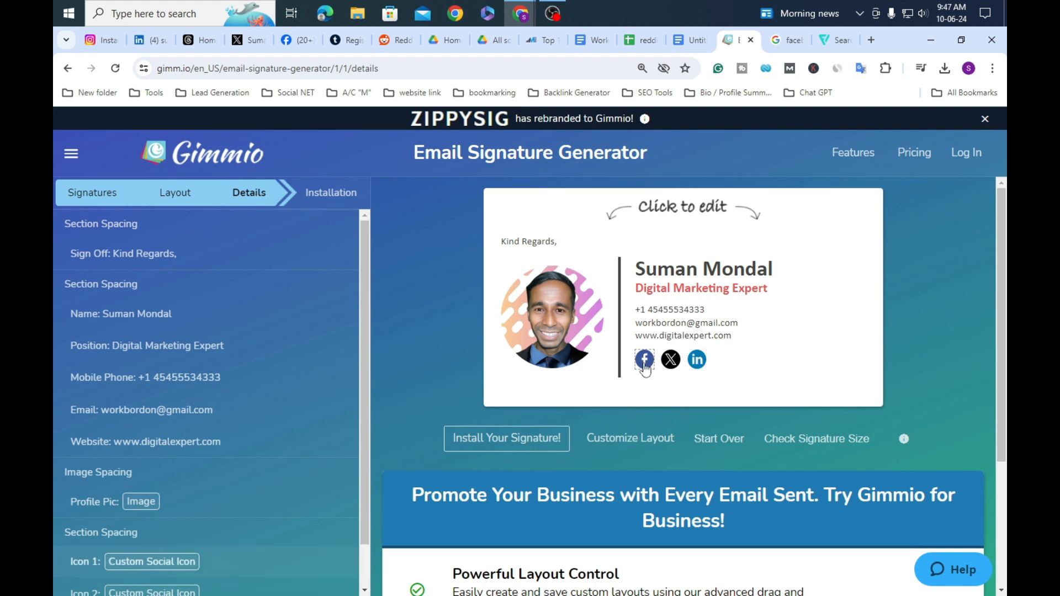
Step: Open Icon 1's settings (facebook.png, 5.02%) and focus its empty Field Hyperlink box
click(644, 365)
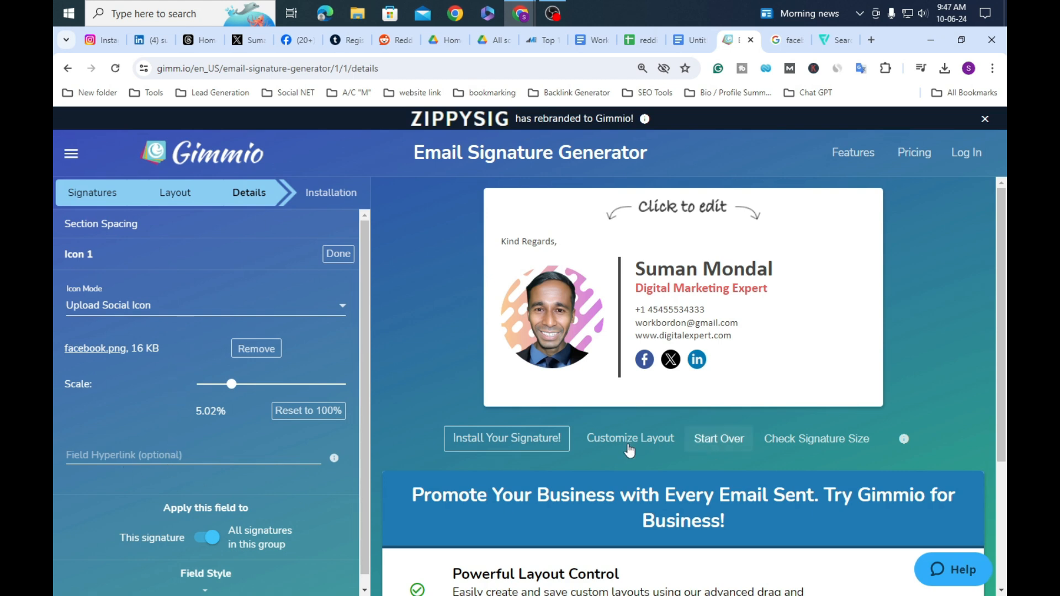
click(212, 453)
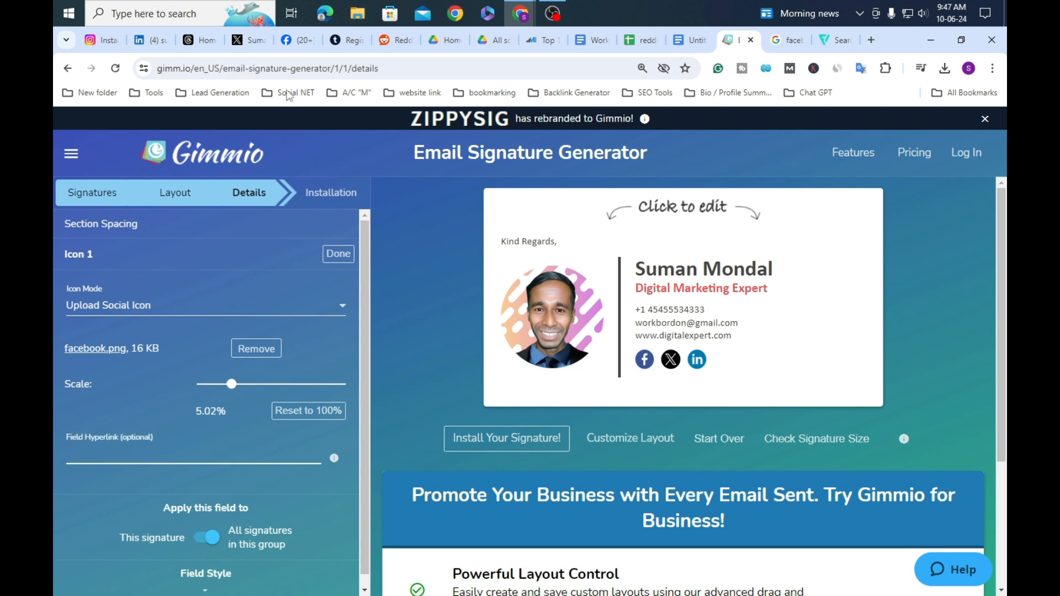
Step: Go to your Facebook profile page and copy its address from the address bar
click(294, 44)
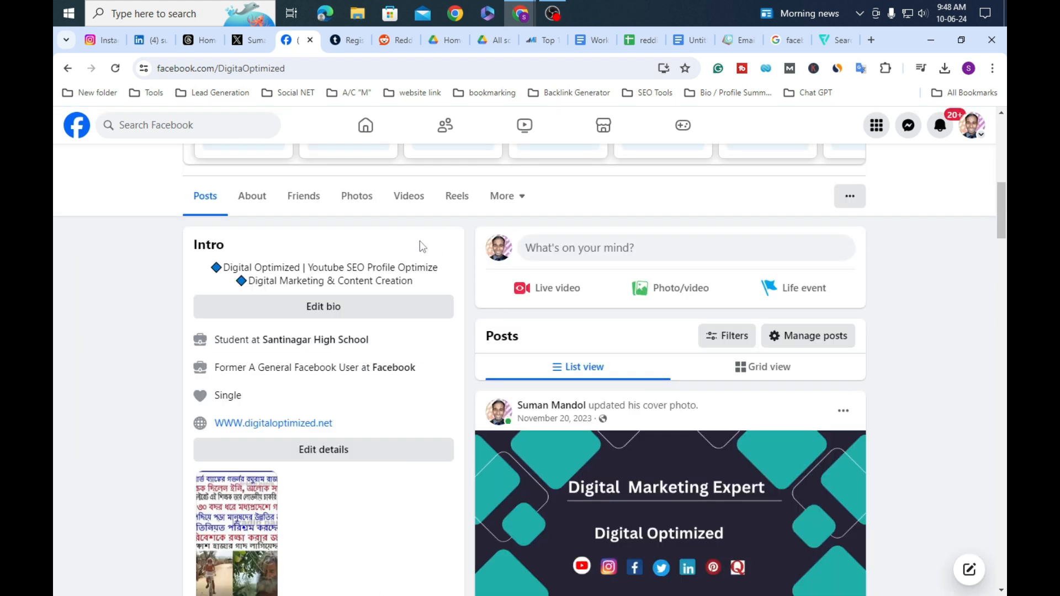
scroll(420, 247, up, 3)
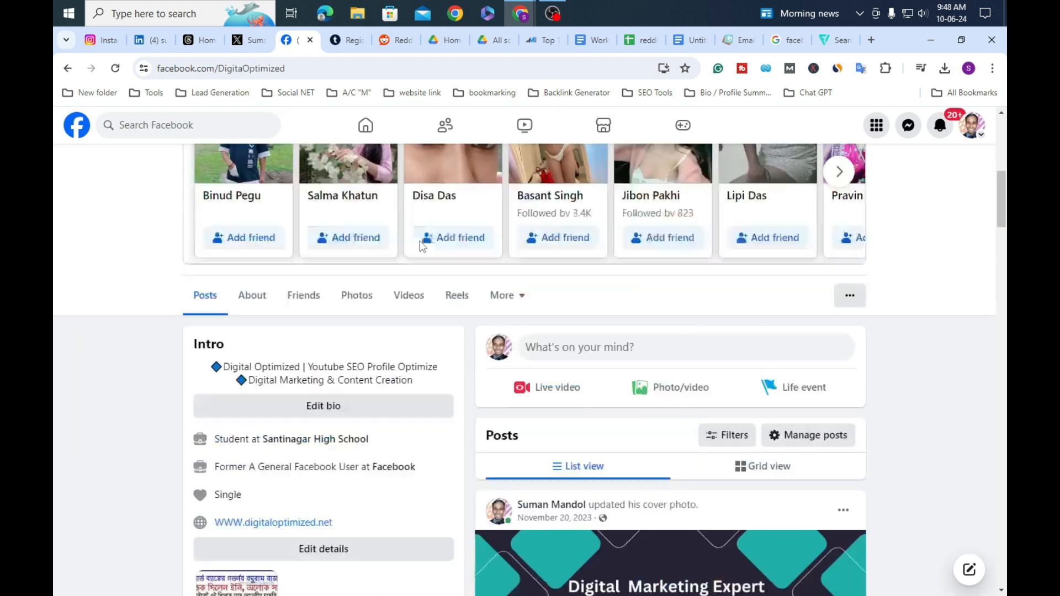
scroll(419, 246, down, 3)
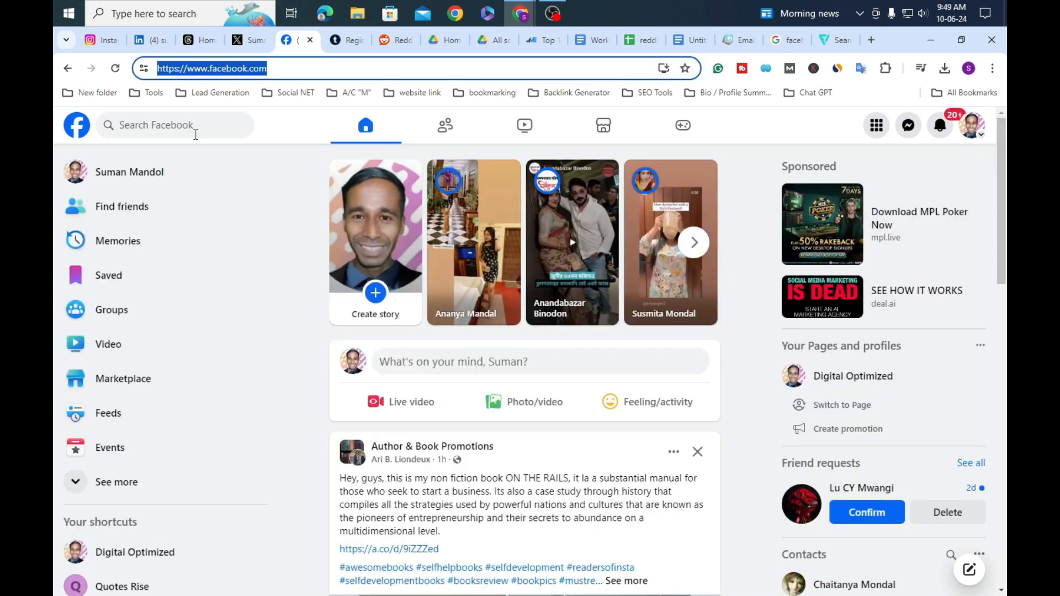
click(157, 178)
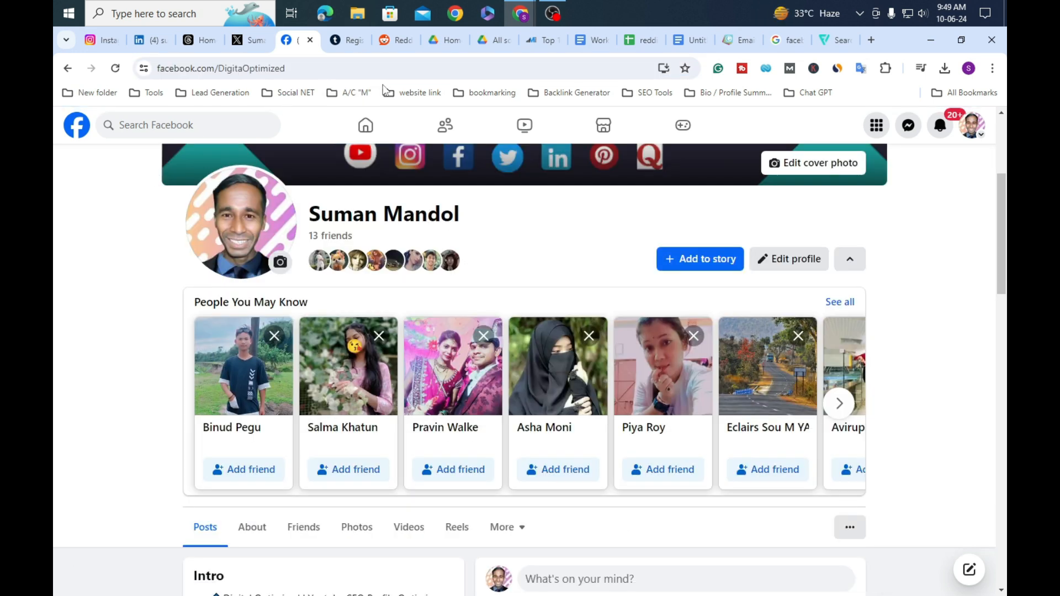
click(479, 69)
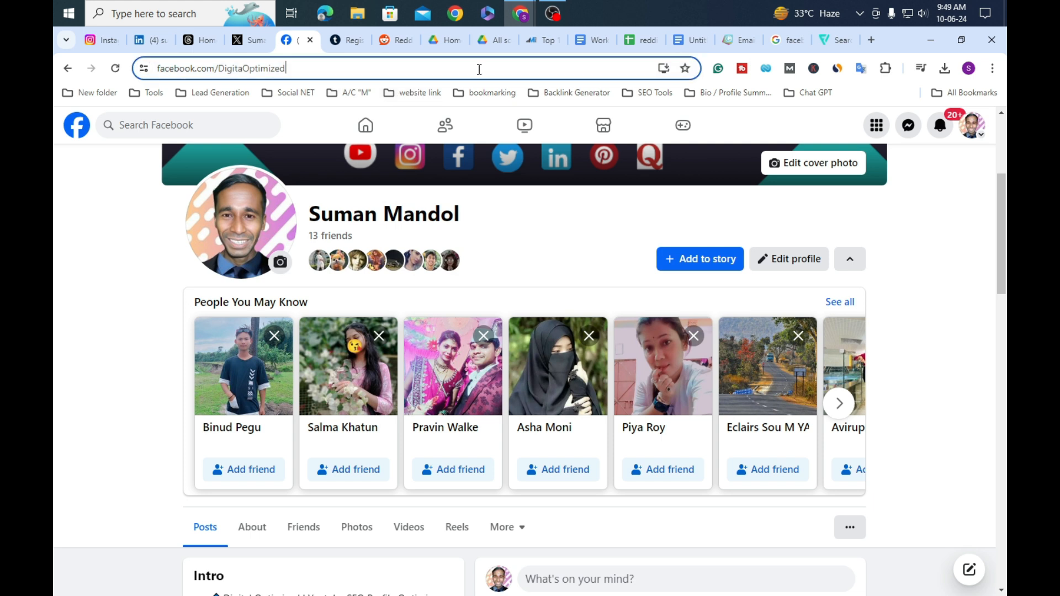
right_click(479, 69)
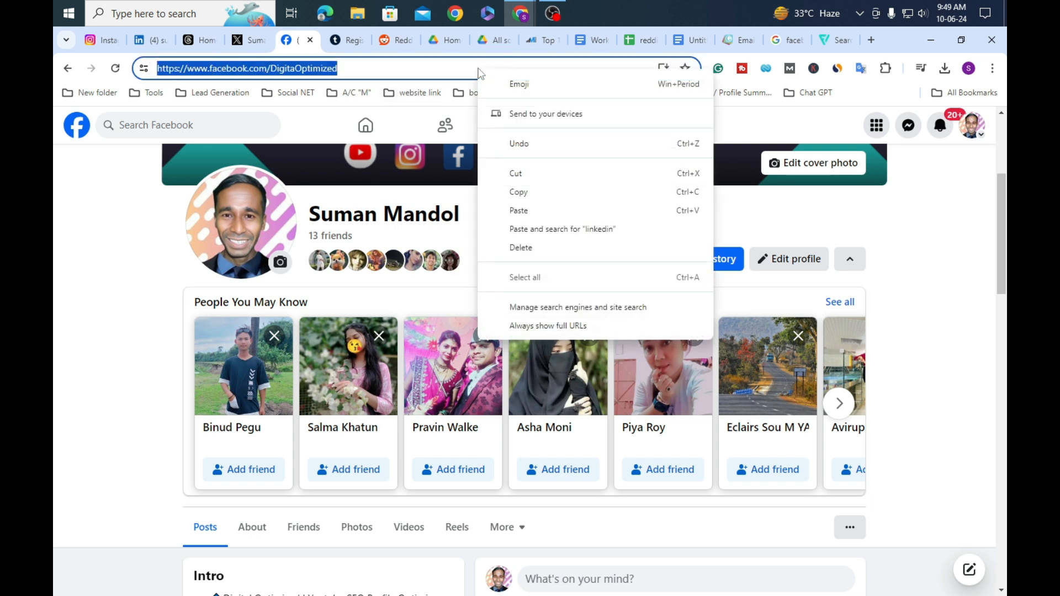
click(539, 191)
click(731, 38)
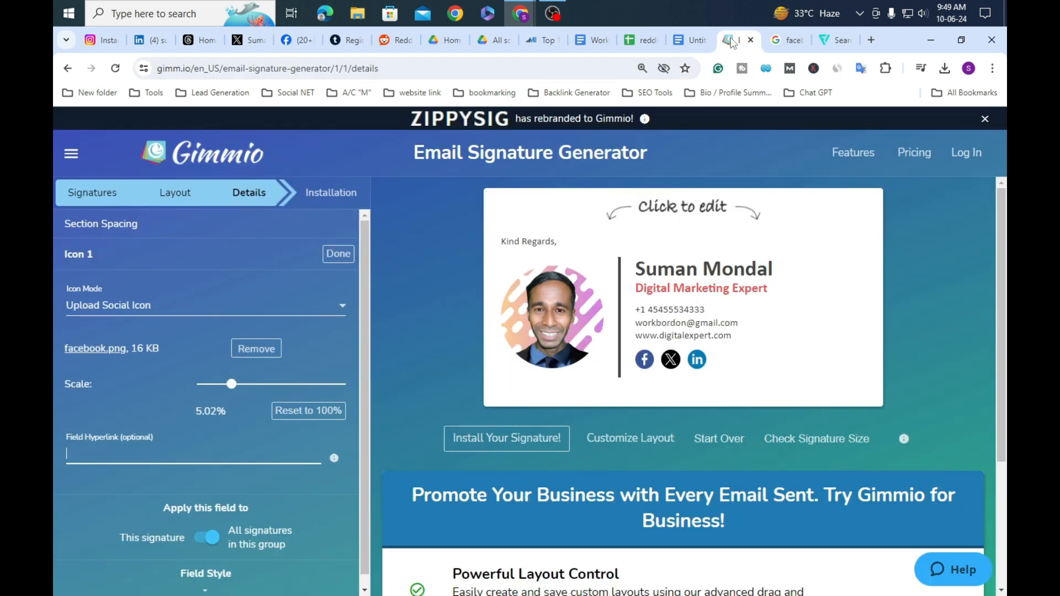
Step: Paste the Facebook profile address as Icon 1's hyperlink and finish editing it
right_click(149, 453)
click(207, 270)
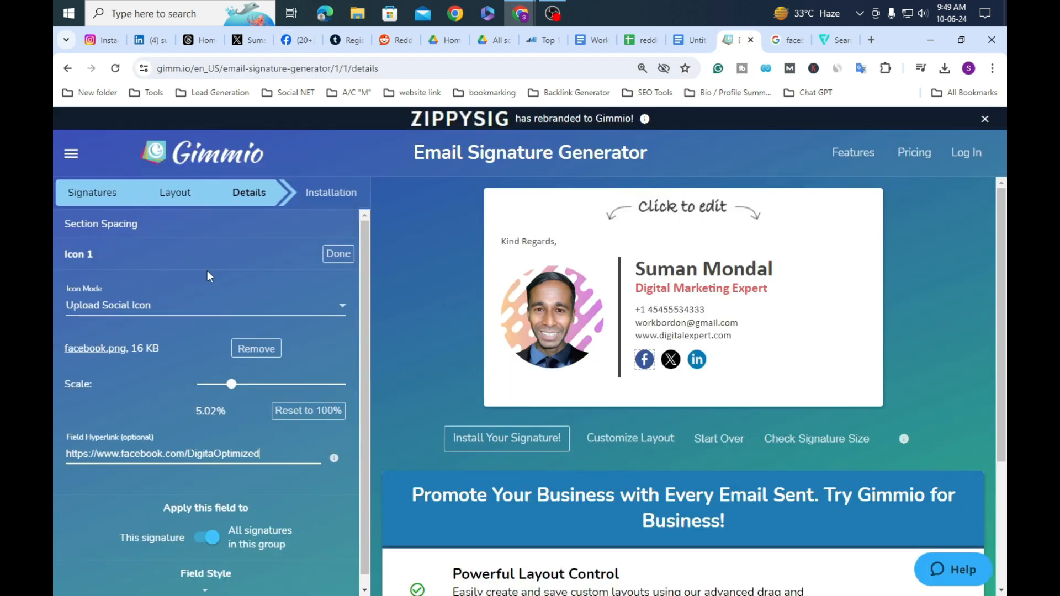
click(338, 254)
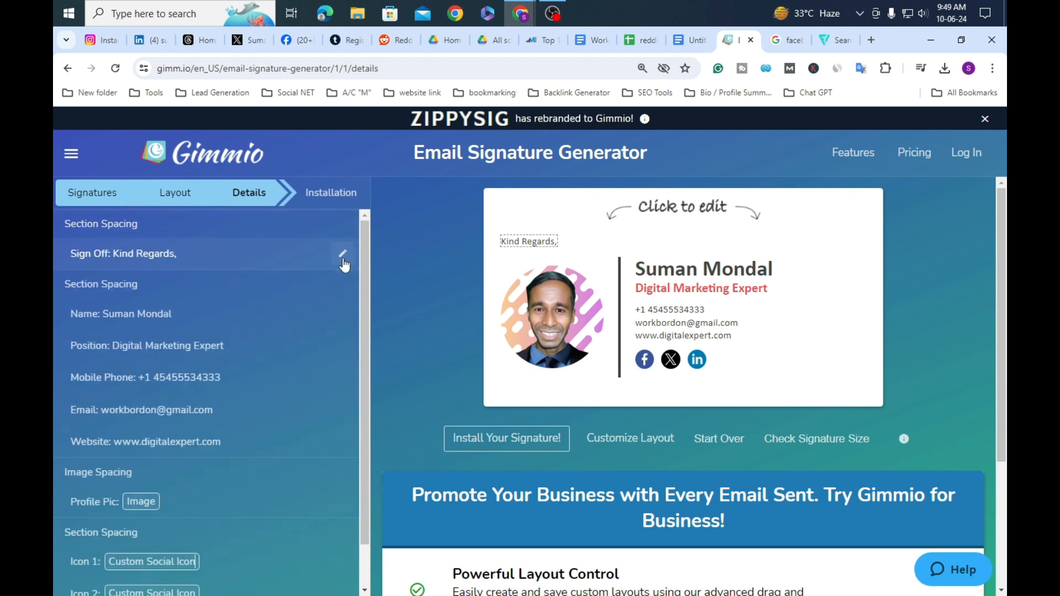
Step: Open the X icon's settings and focus its Field Hyperlink box
click(674, 371)
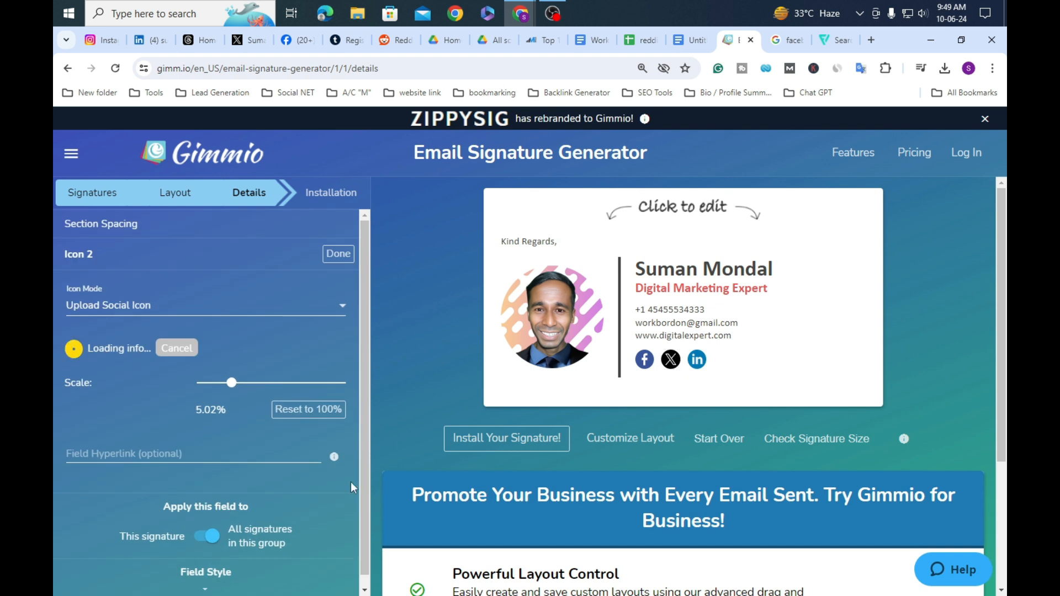
click(191, 444)
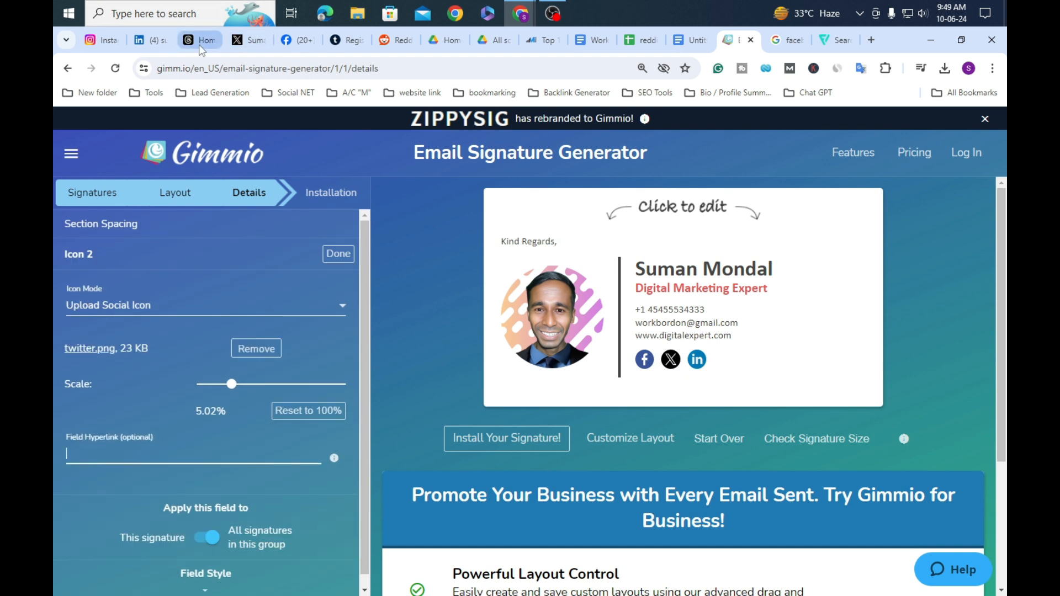
click(246, 41)
Step: Copy the X profile page's address from the address bar
scroll(243, 245, down, 4)
scroll(250, 245, up, 3)
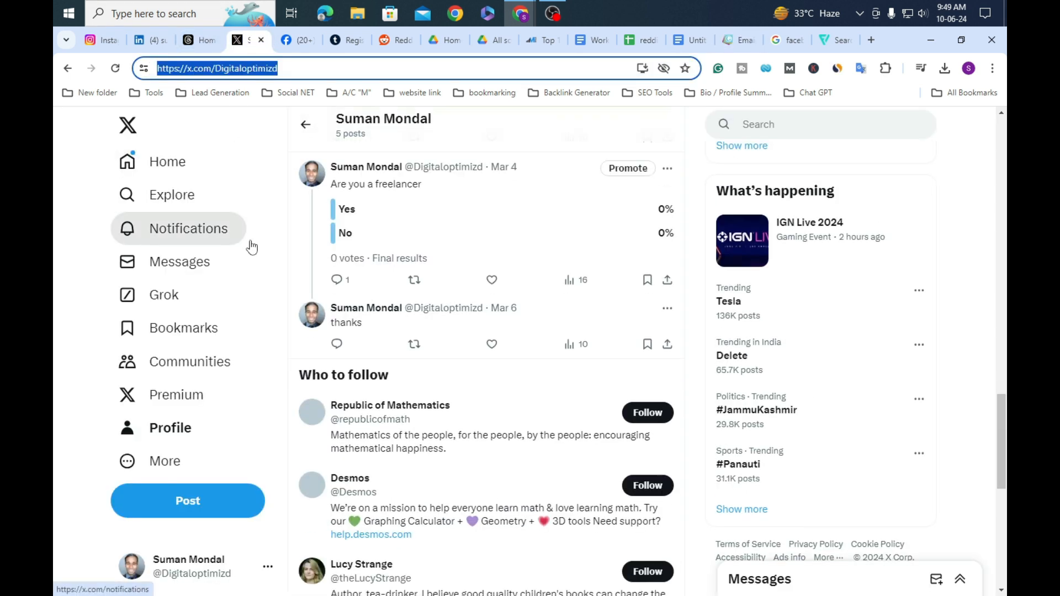
click(191, 430)
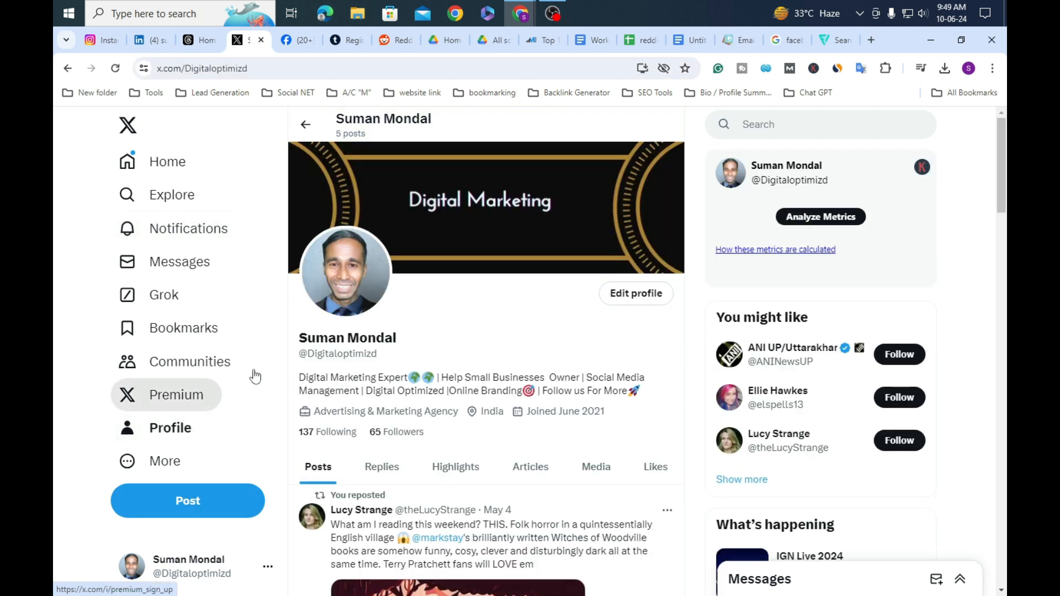
click(487, 67)
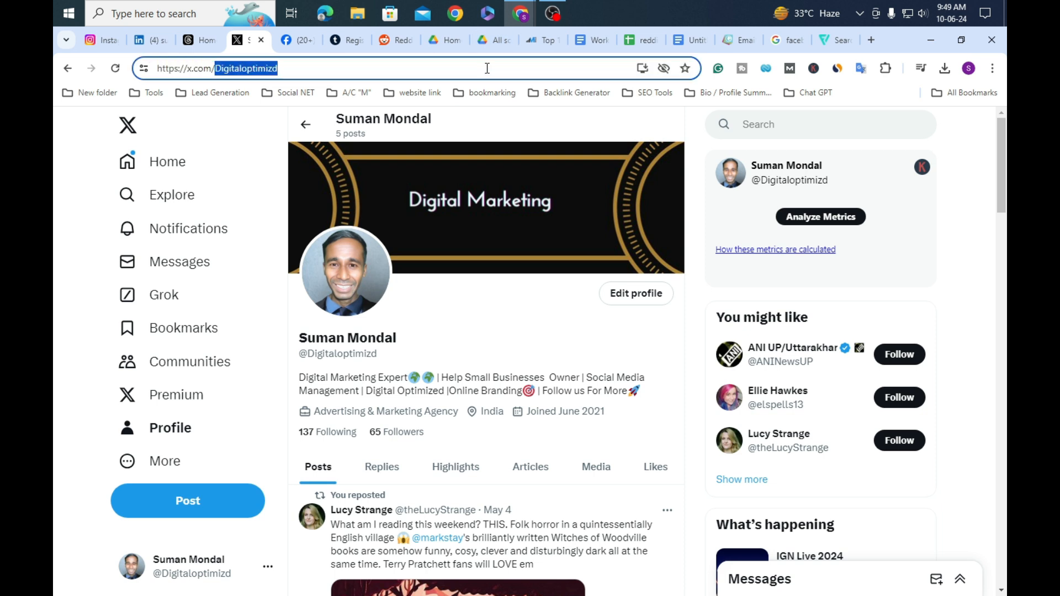
right_click(487, 67)
click(571, 190)
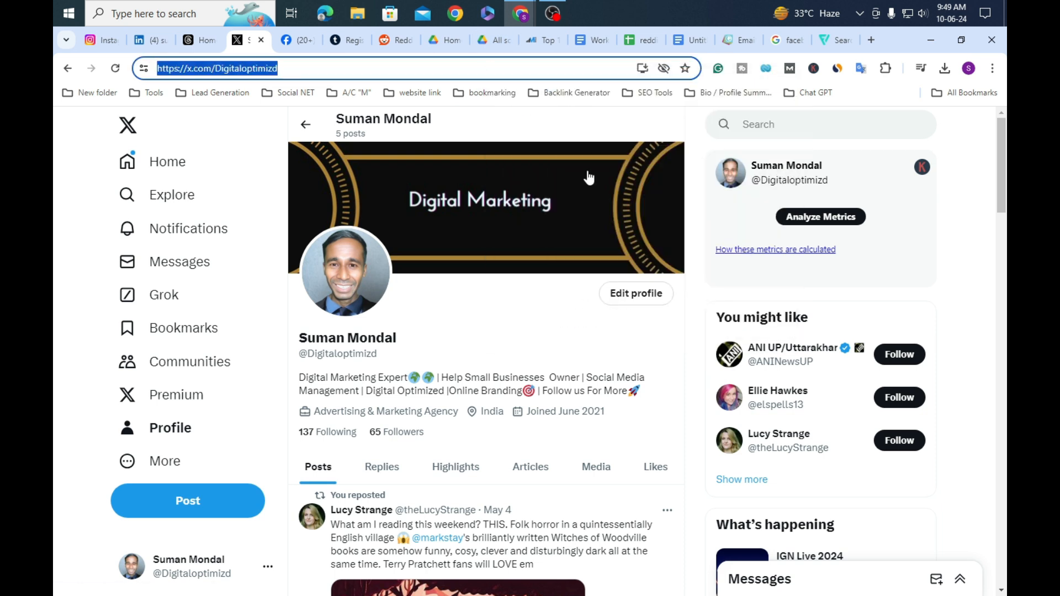
Step: Paste the X profile address as Icon 2's hyperlink and finish editing it
click(732, 42)
right_click(217, 452)
click(267, 280)
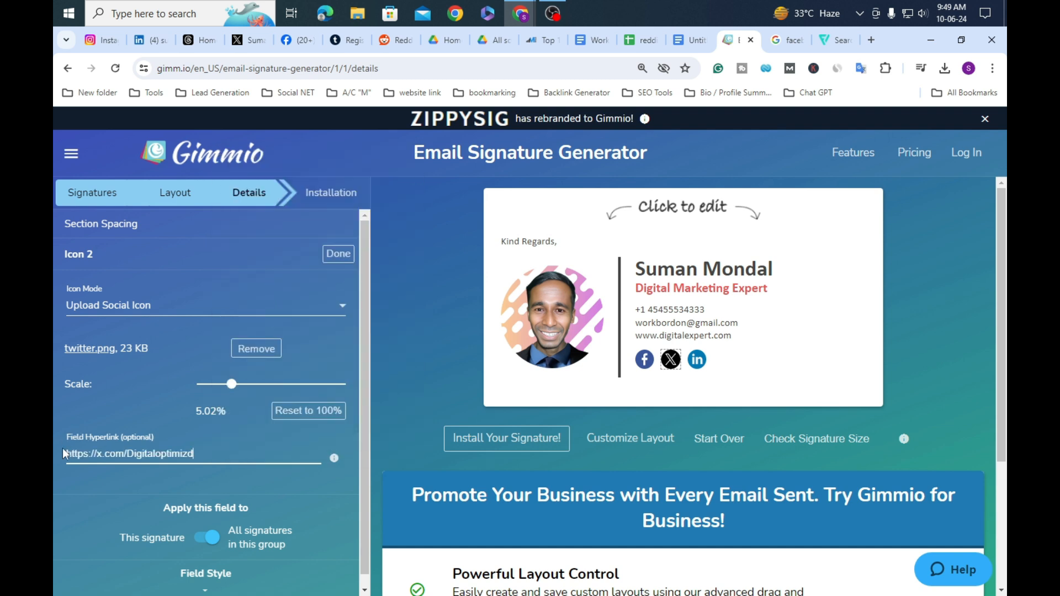
click(338, 254)
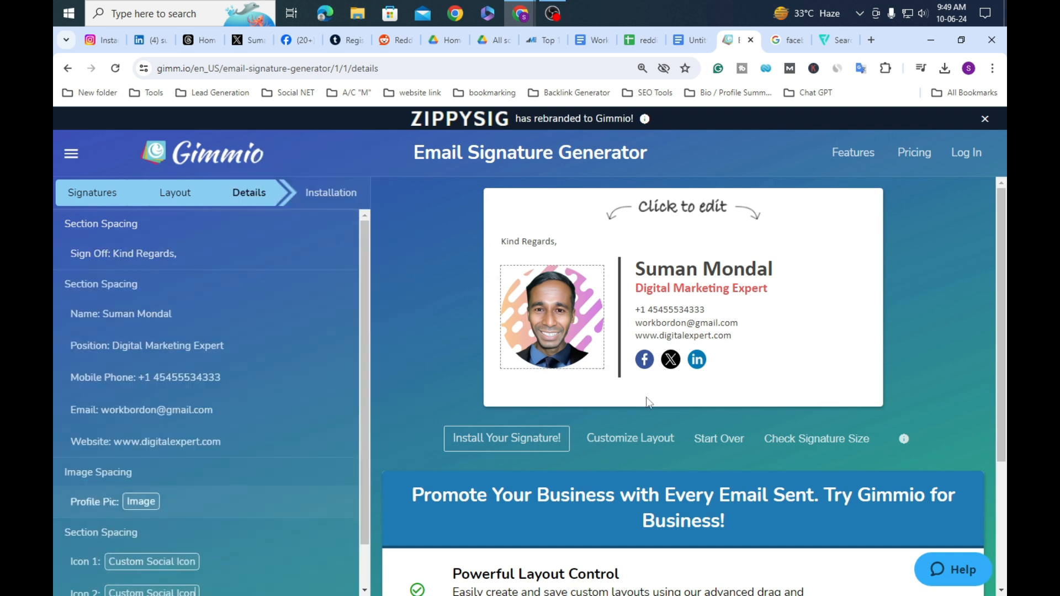
Step: Open your own LinkedIn profile via the account menu and copy its address
click(697, 360)
click(151, 42)
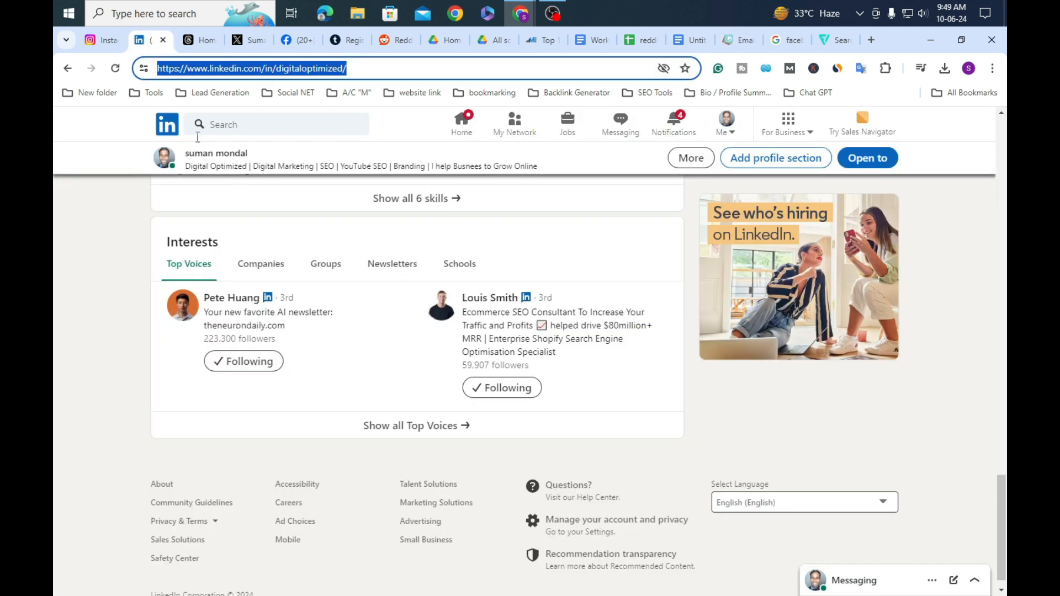
click(462, 124)
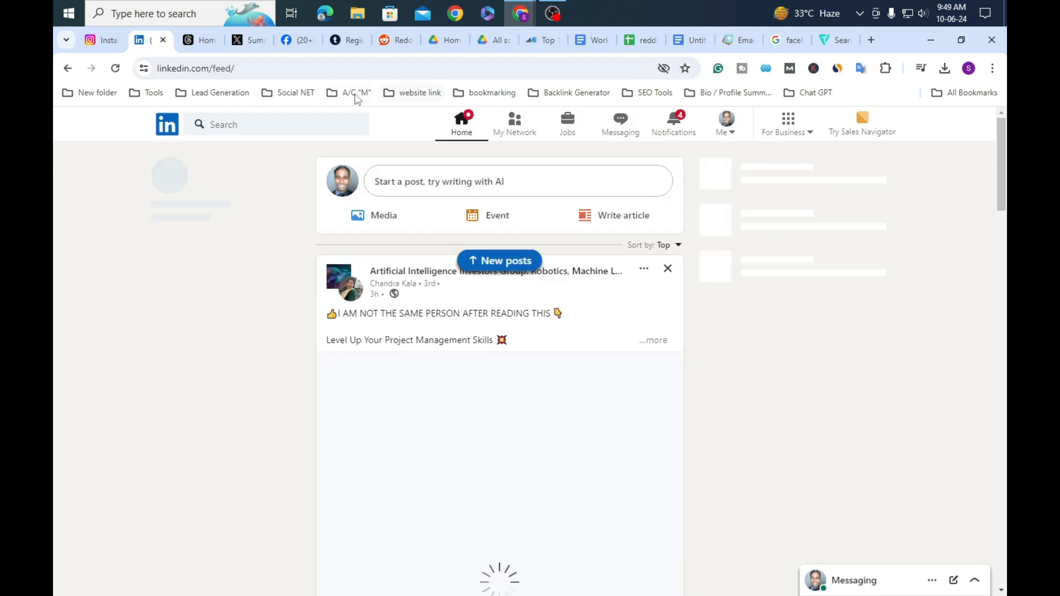
click(732, 135)
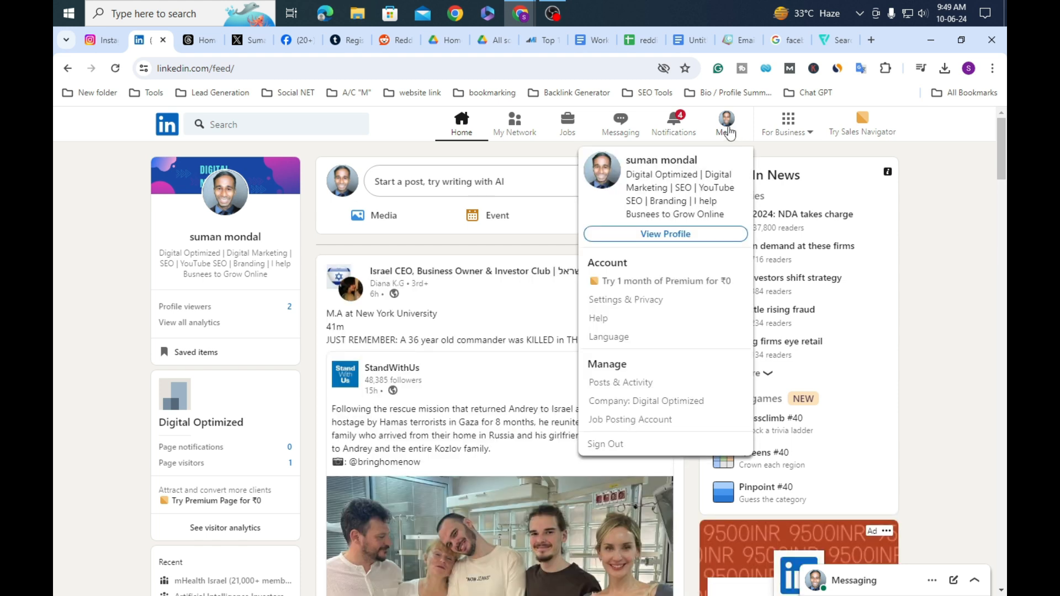
click(723, 124)
click(671, 236)
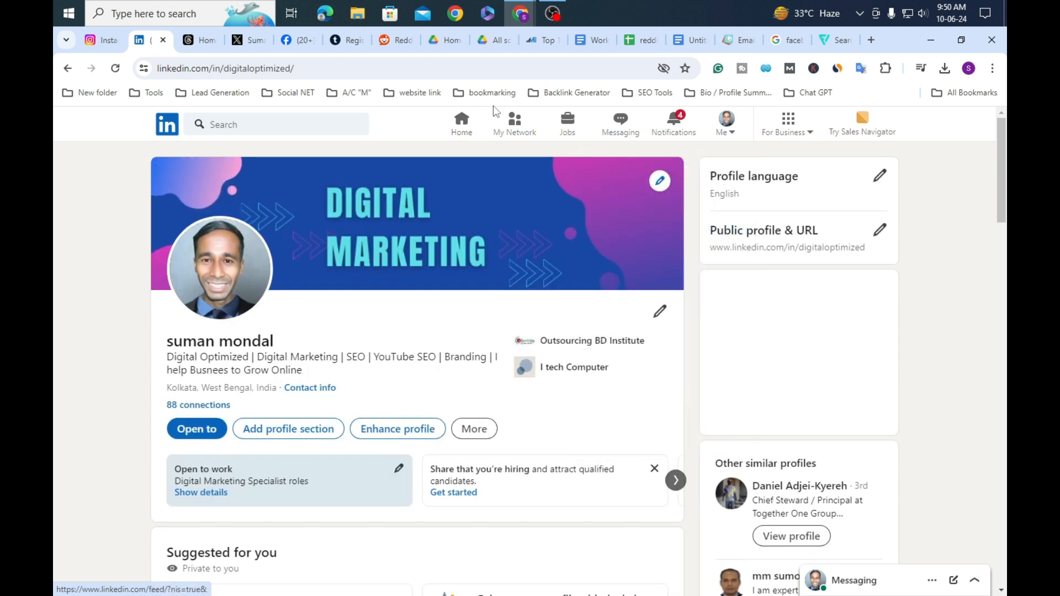
click(520, 70)
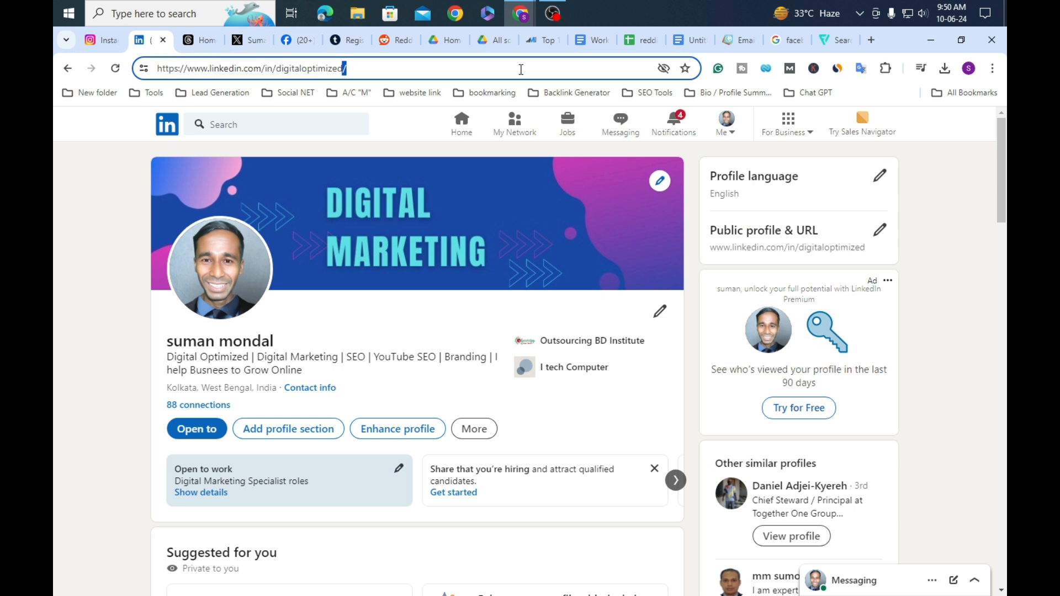
right_click(521, 70)
click(582, 192)
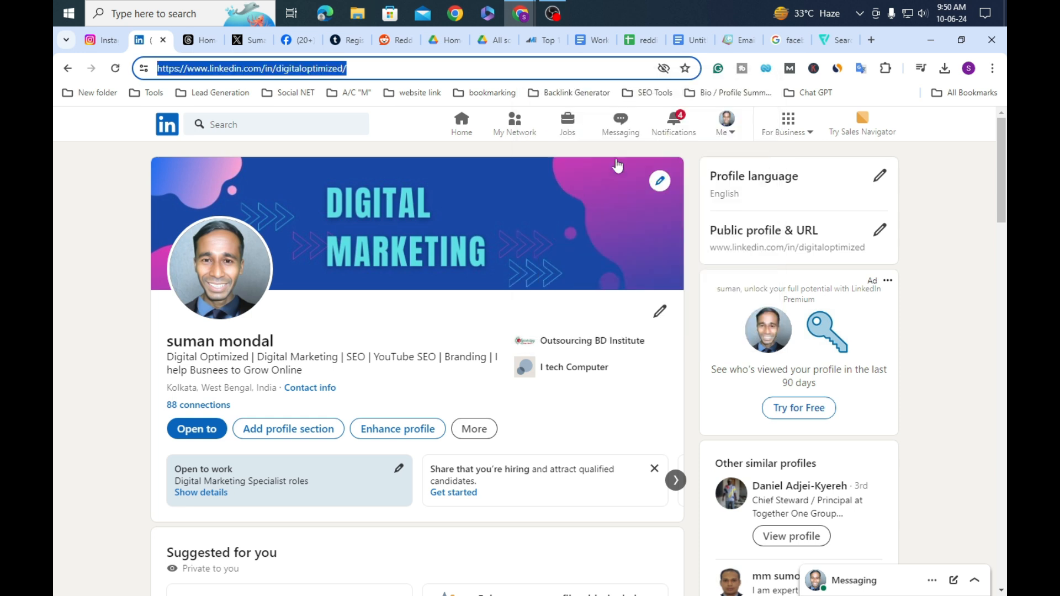
Step: Paste the LinkedIn profile address as Icon 3's hyperlink and finish editing it
click(740, 40)
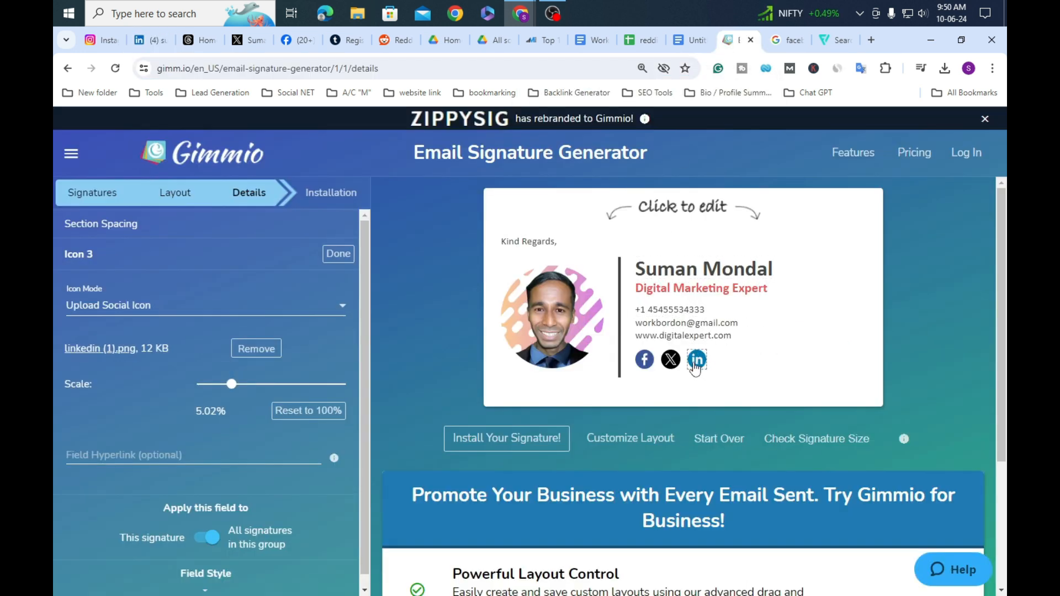
click(174, 456)
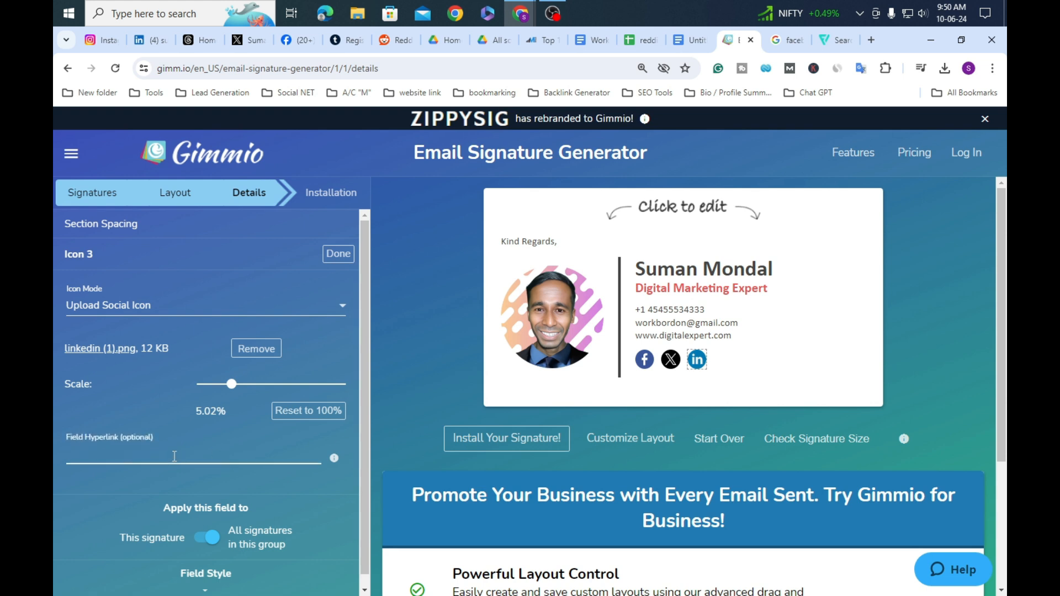
right_click(172, 454)
click(244, 278)
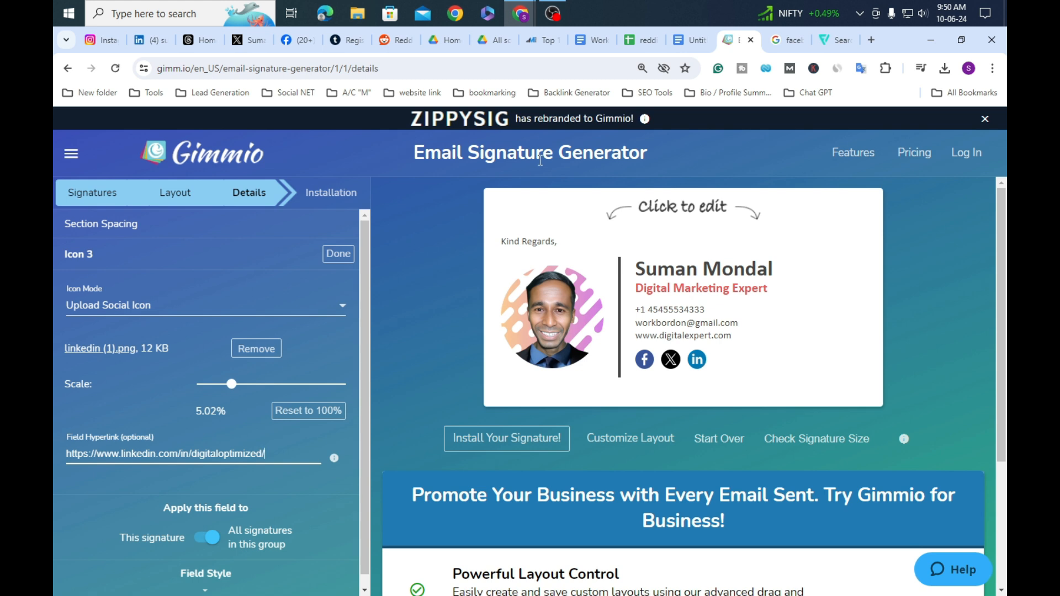
click(338, 254)
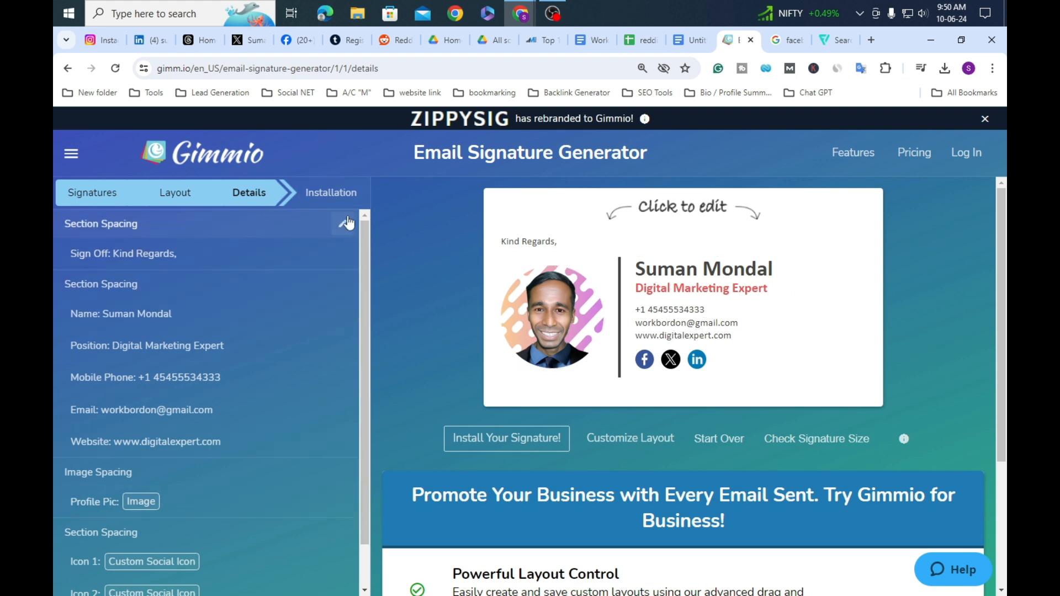
Step: Check the signature size on the Installation tab, copy the signature to the clipboard, then minimize Chrome
click(333, 200)
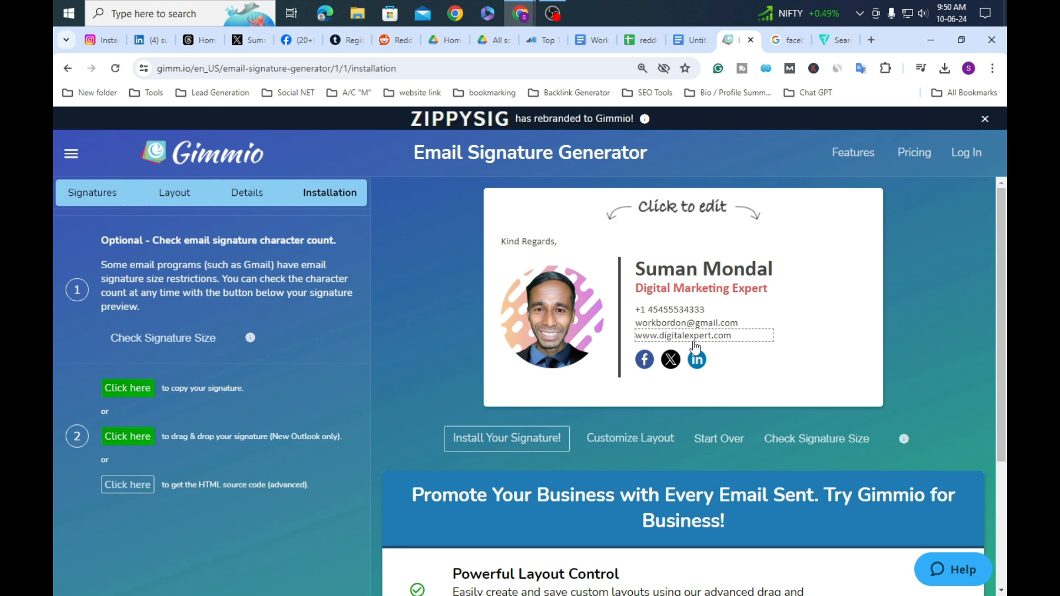
click(173, 345)
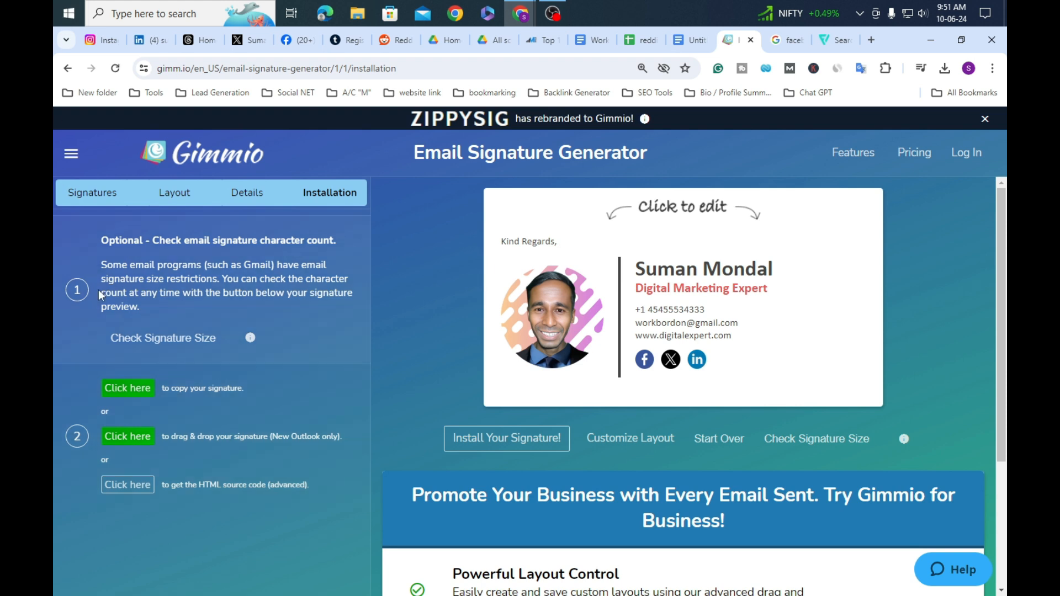
click(113, 398)
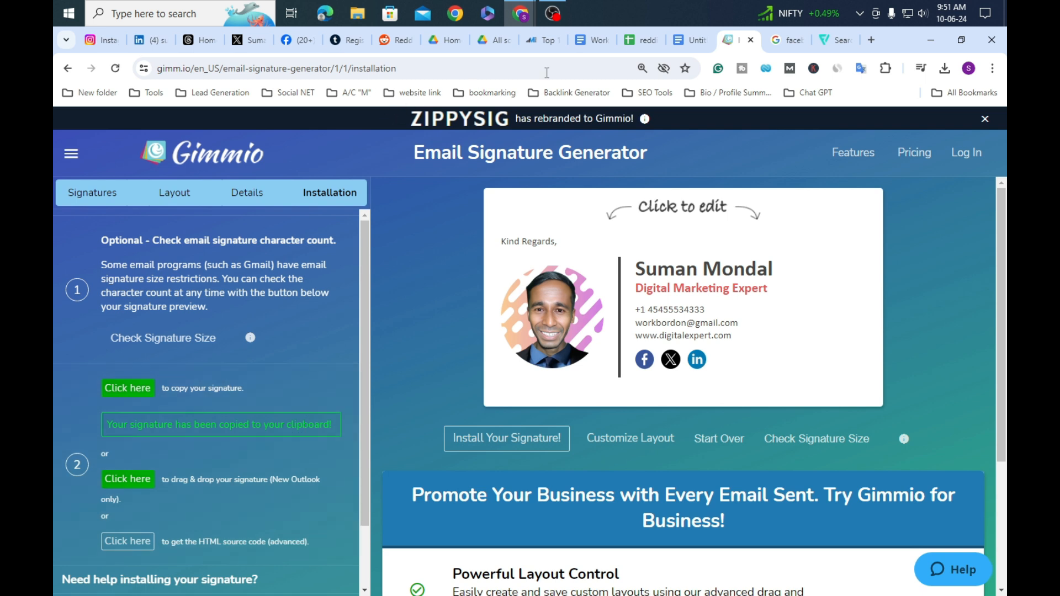
click(930, 41)
Step: Launch another Chrome profile from the Chrome Office folder and open its Gmail inbox maximized
double_click(83, 393)
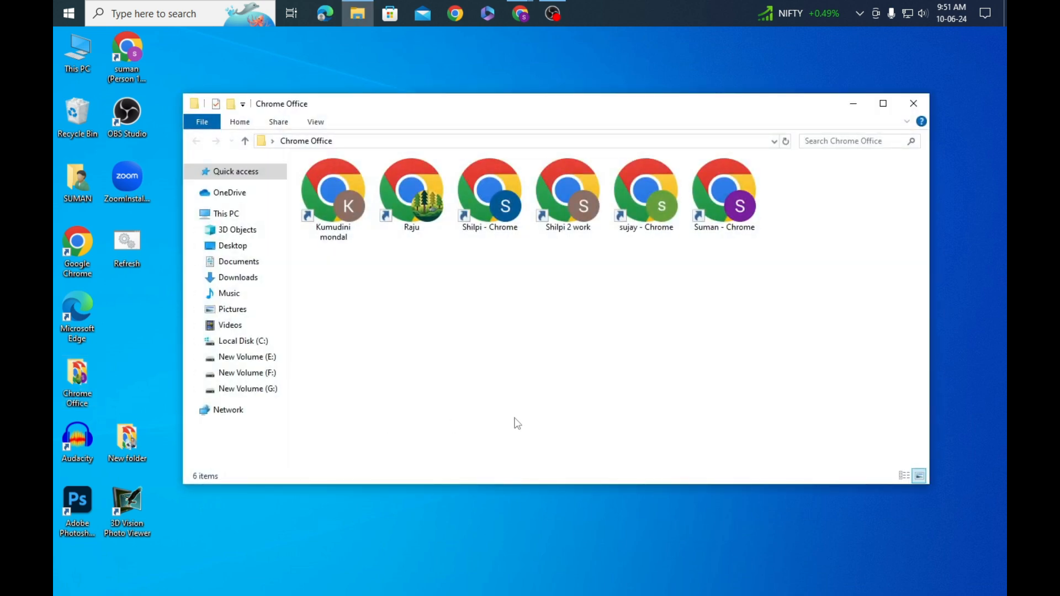
double_click(412, 193)
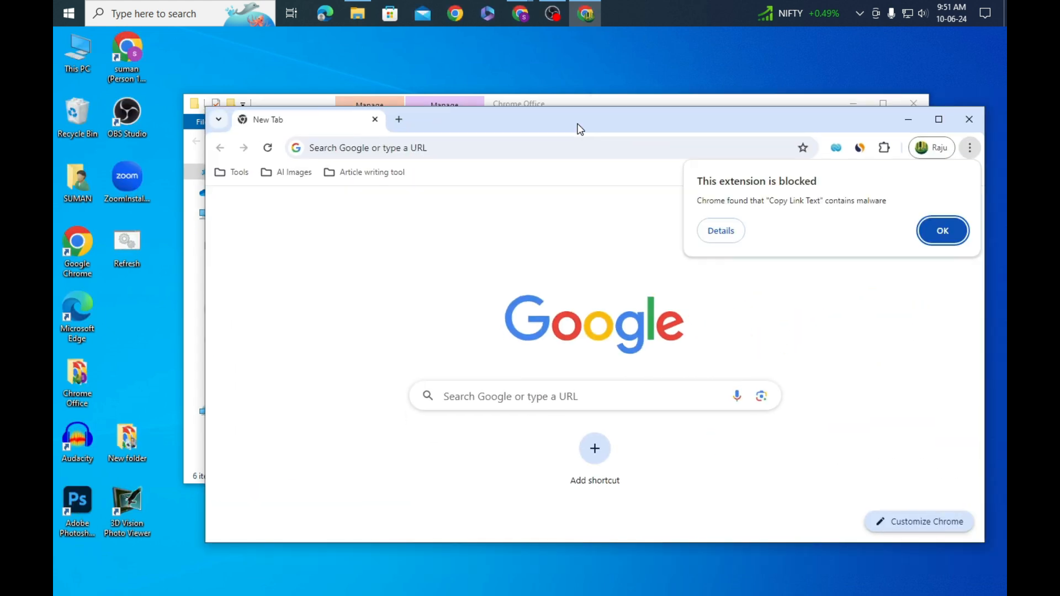
drag(578, 124, 572, 140)
click(911, 103)
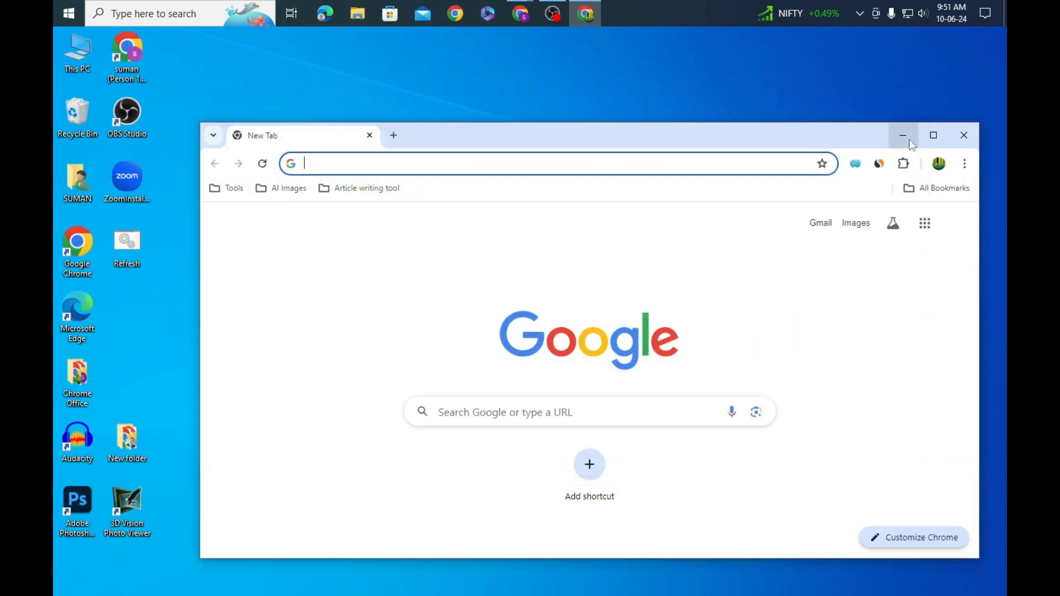
click(933, 135)
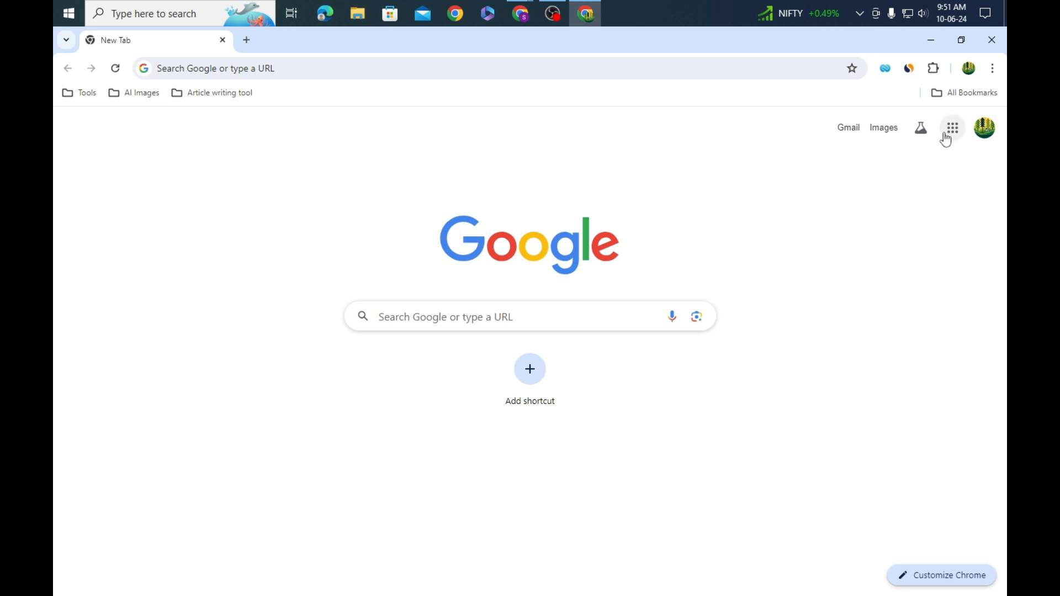
click(845, 137)
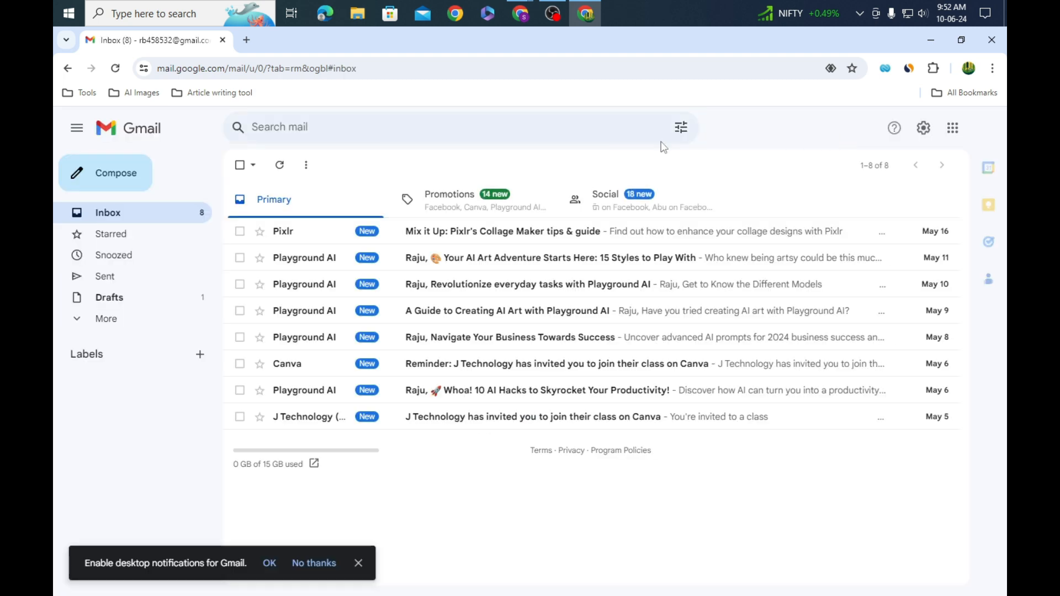
Step: Open Gmail's full settings and scroll the General tab to the empty Signature section
click(923, 132)
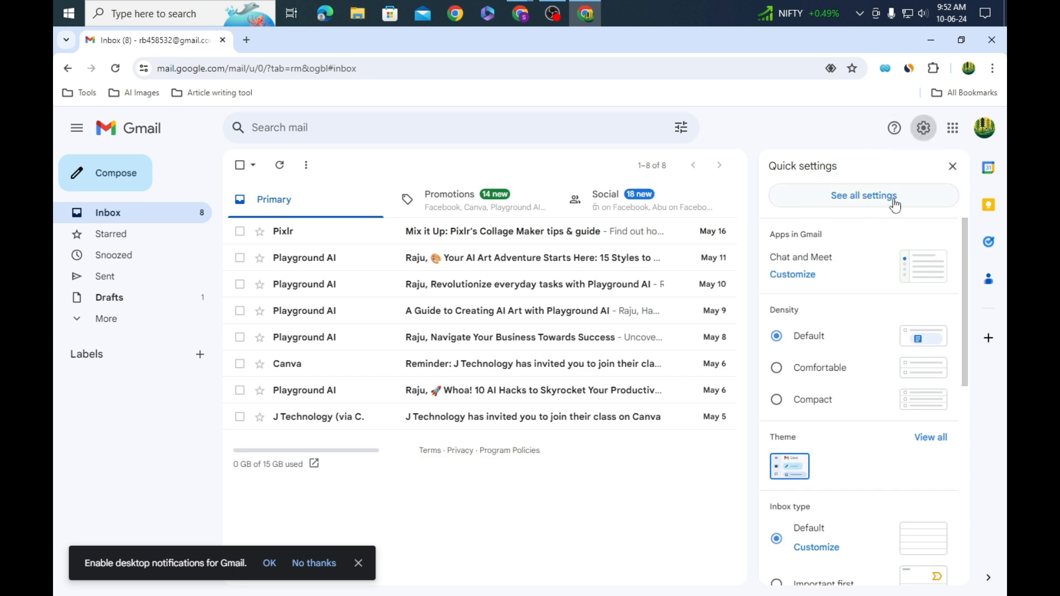
click(857, 206)
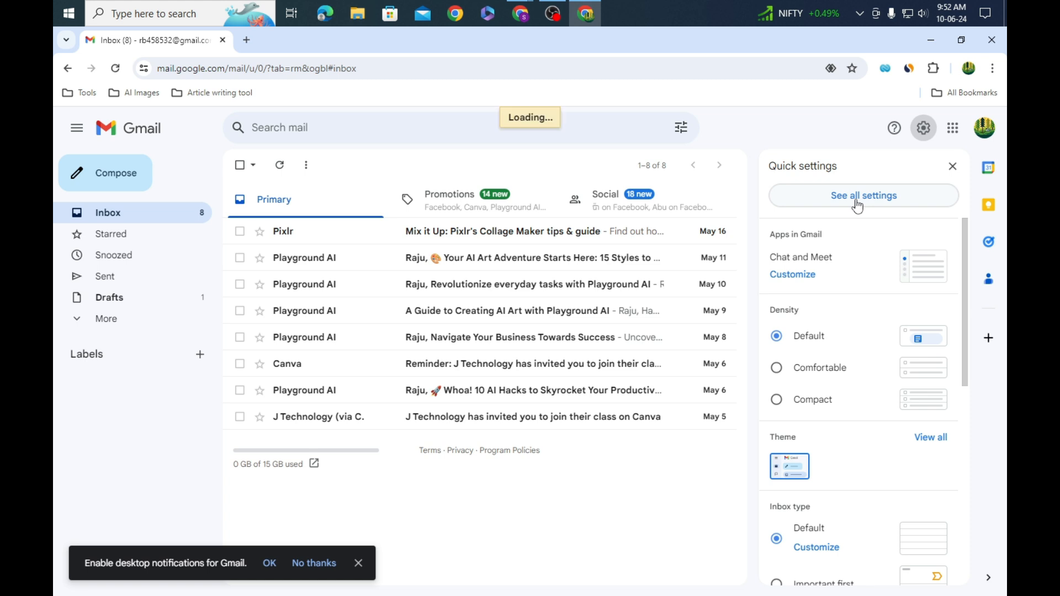
scroll(538, 292, down, 4)
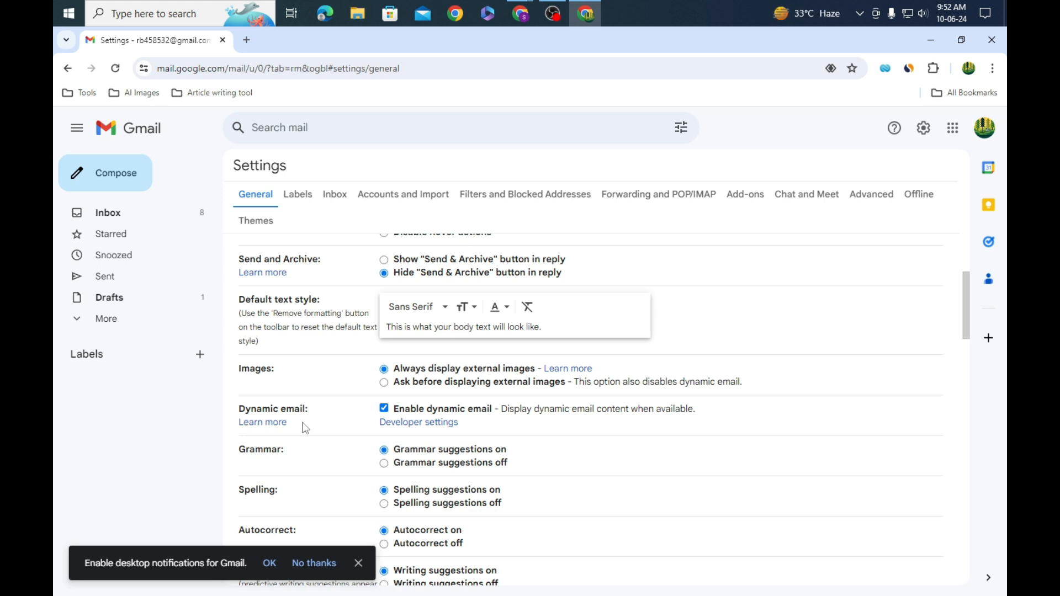
scroll(305, 426, down, 1)
scroll(305, 426, down, 3)
scroll(303, 414, down, 6)
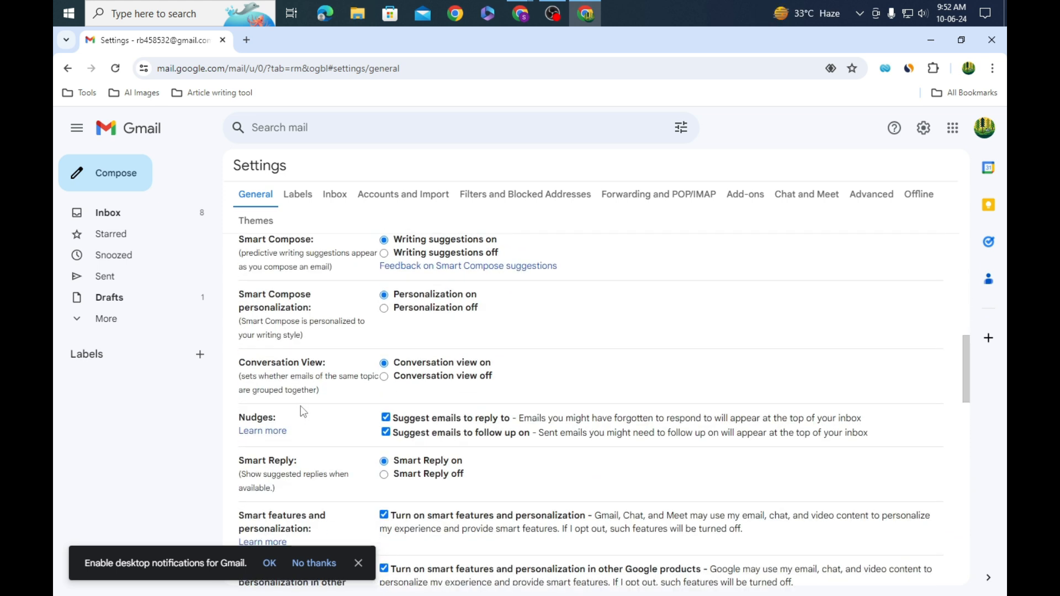
scroll(305, 411, down, 9)
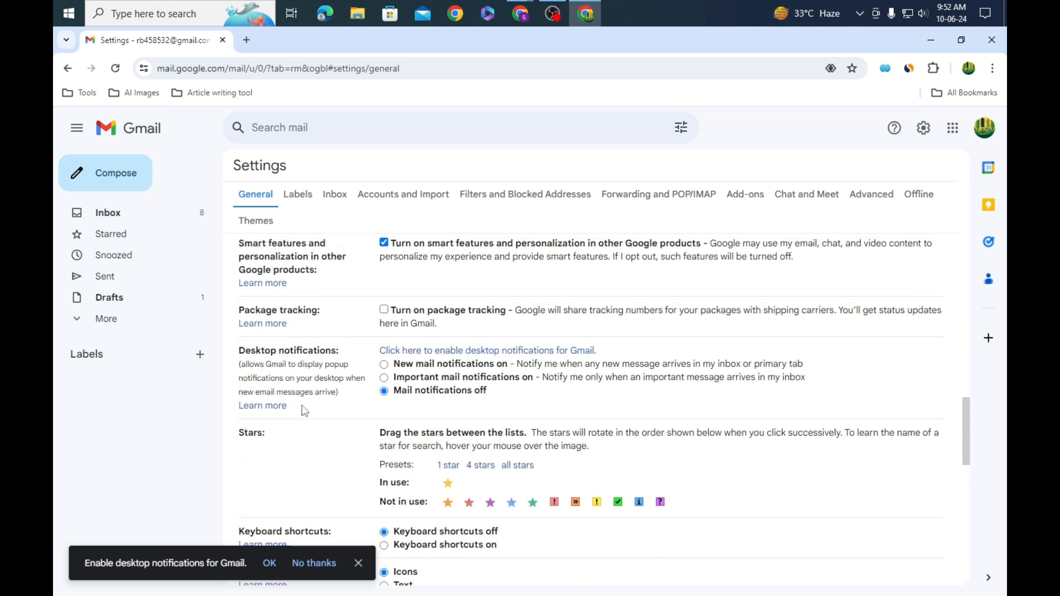
scroll(305, 409, down, 3)
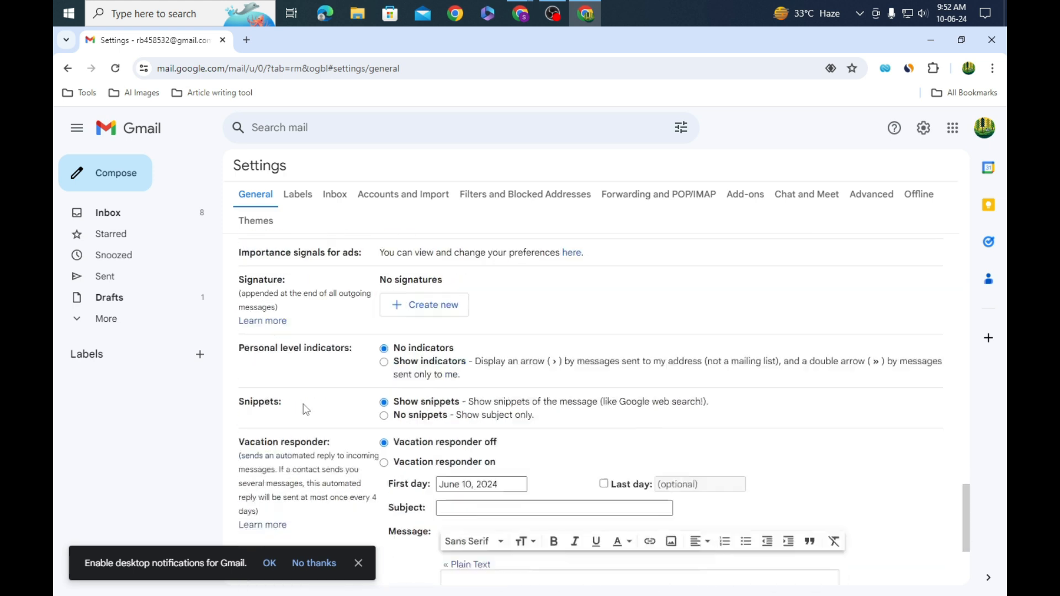
scroll(305, 406, up, 9)
scroll(305, 403, down, 10)
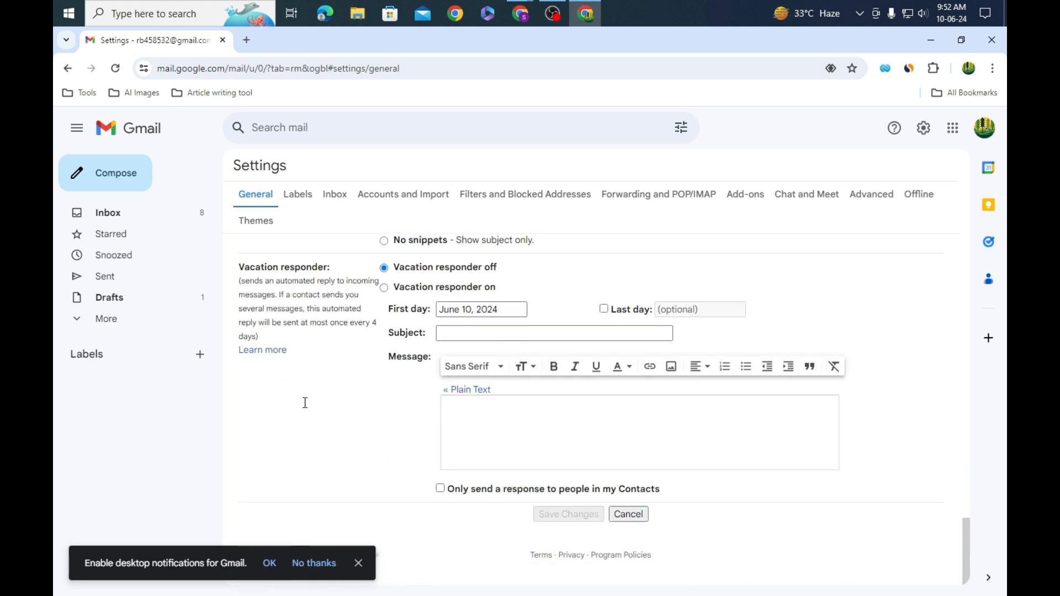
scroll(268, 401, up, 1)
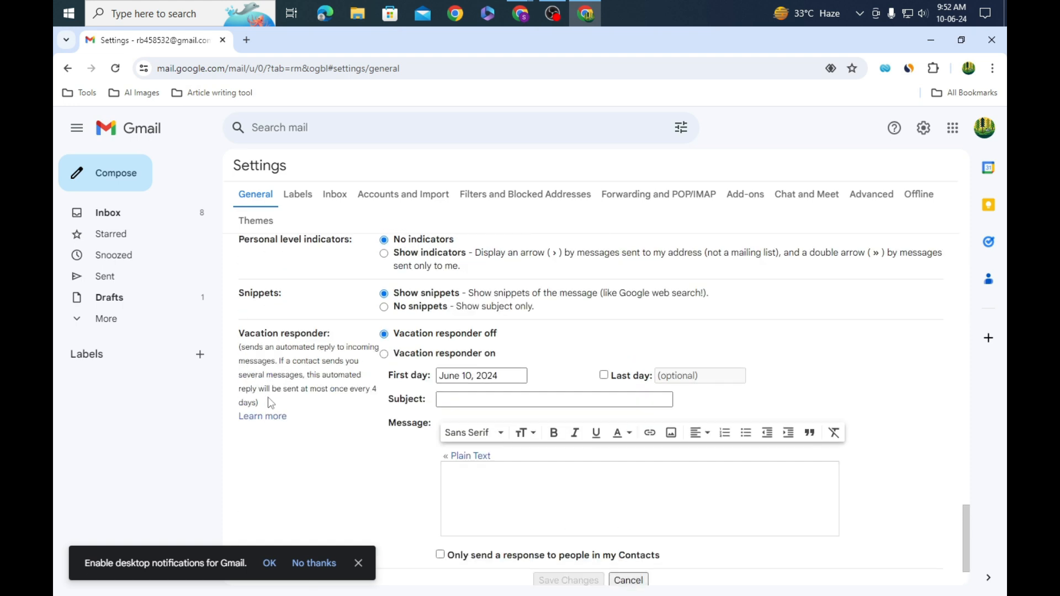
scroll(270, 403, up, 3)
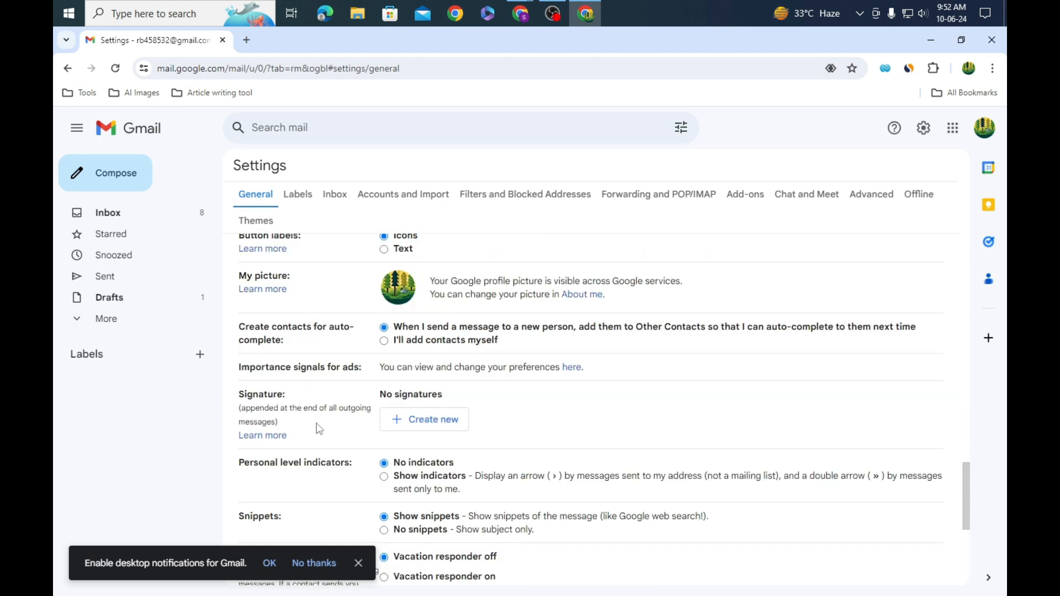
Step: Capture a snip of the Signature setting, annotating it with an arrow and a box
key(Print)
mouse_move(169, 326)
mouse_down()
mouse_move(224, 414)
mouse_move(550, 512)
mouse_move(584, 507)
mouse_up()
drag(199, 476, 264, 408)
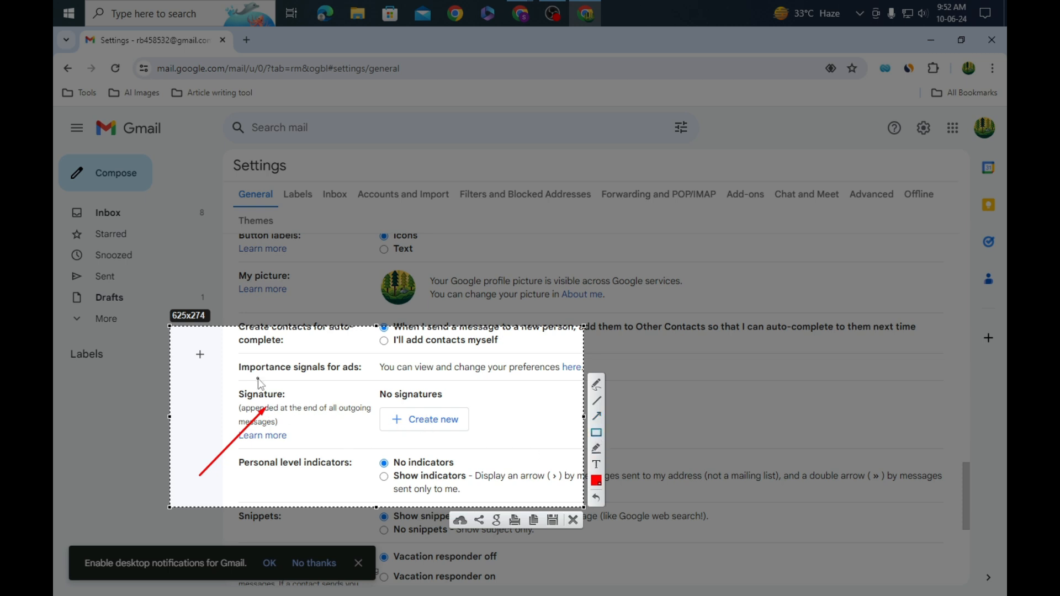
mouse_move(225, 378)
mouse_down()
mouse_move(479, 456)
mouse_move(522, 441)
mouse_up()
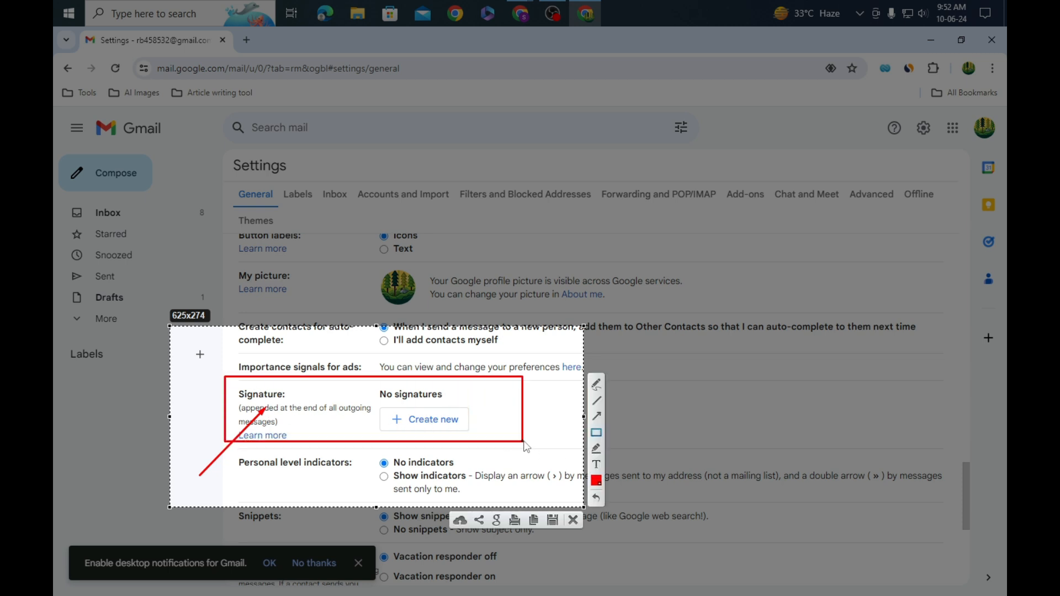
click(573, 520)
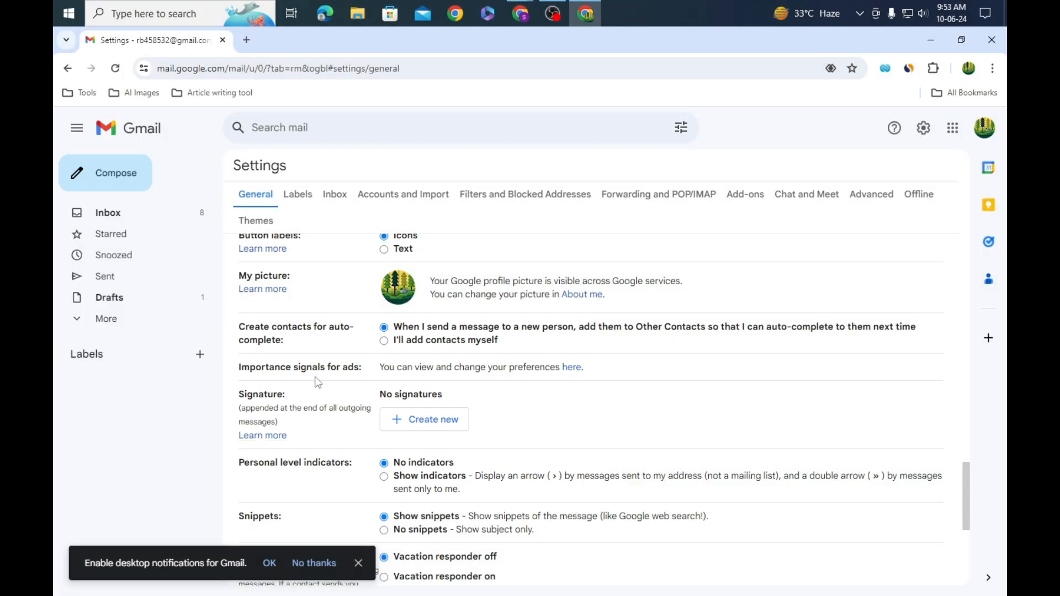
Step: Create a new Gmail signature named 'digital marketing'
click(414, 428)
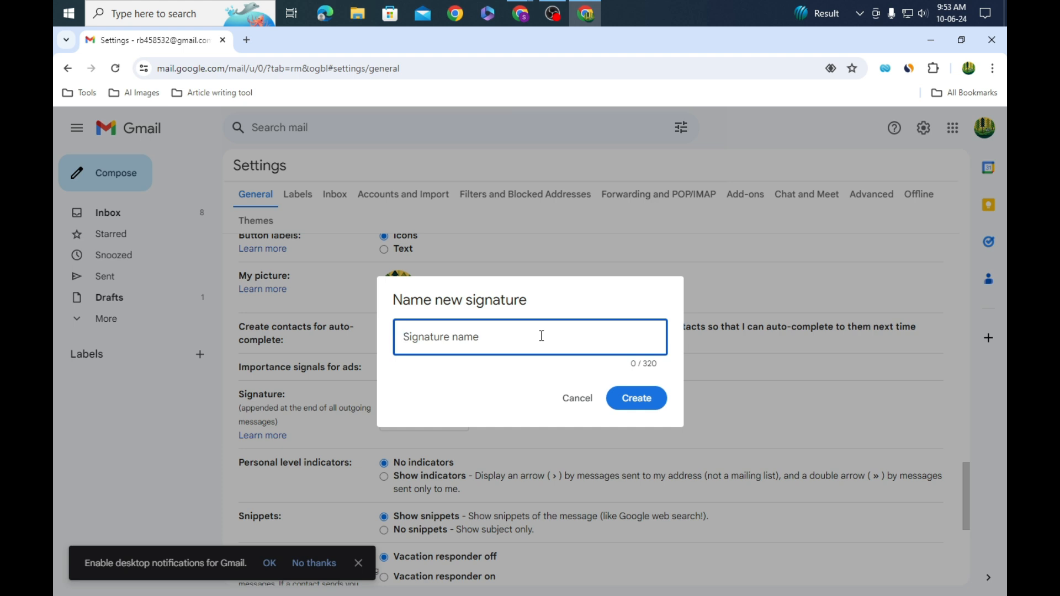
text(s)
key(BackSpace)
key(BackSpace)
text(digital ma)
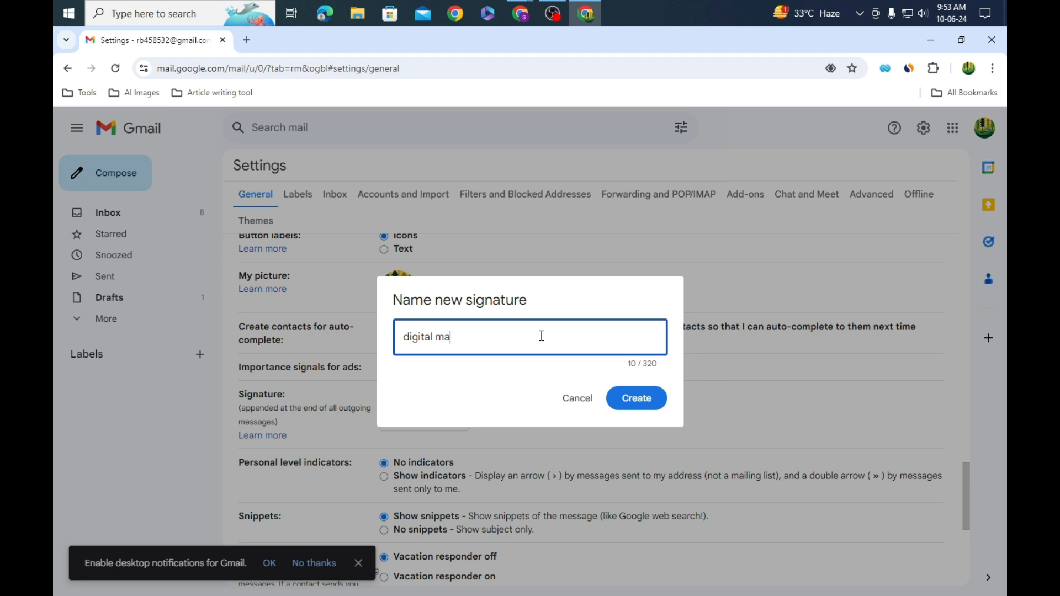
text(rketing)
click(640, 407)
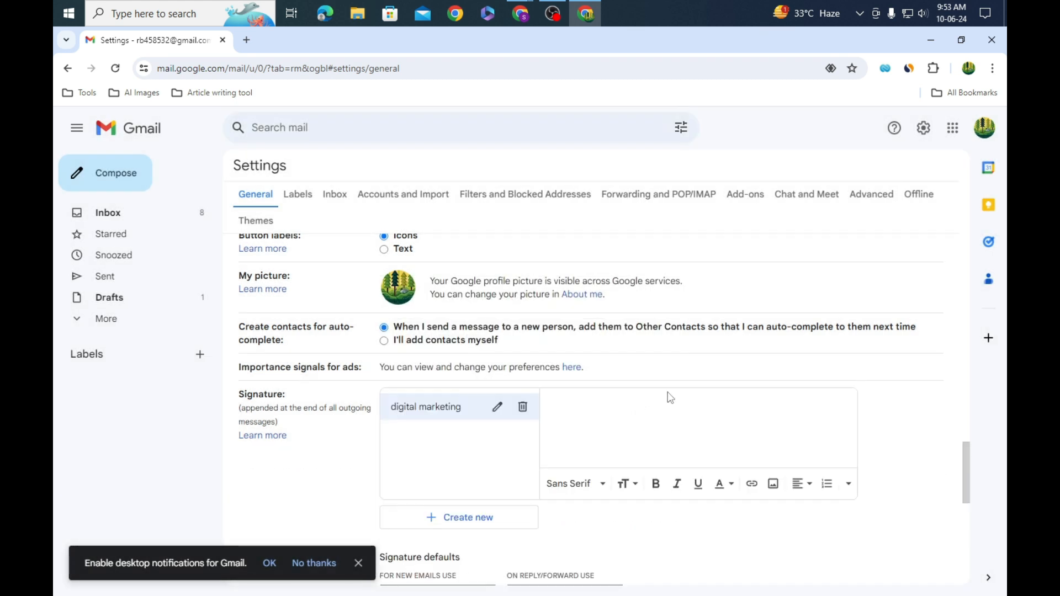
scroll(667, 393, down, 1)
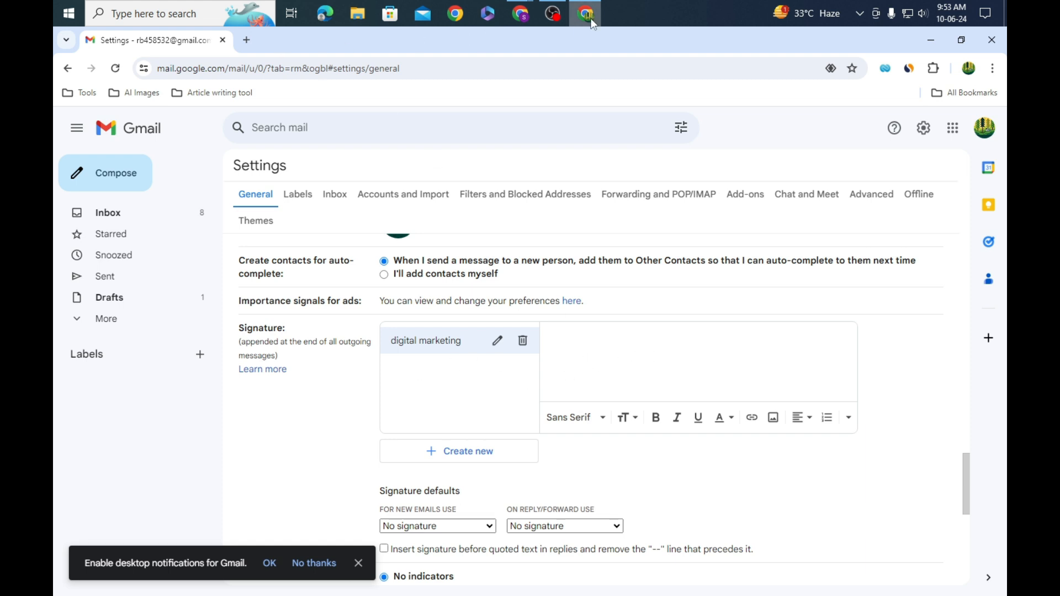
Step: Paste the copied Gimmio signature into the 'digital marketing' signature editor
mouse_move(584, 24)
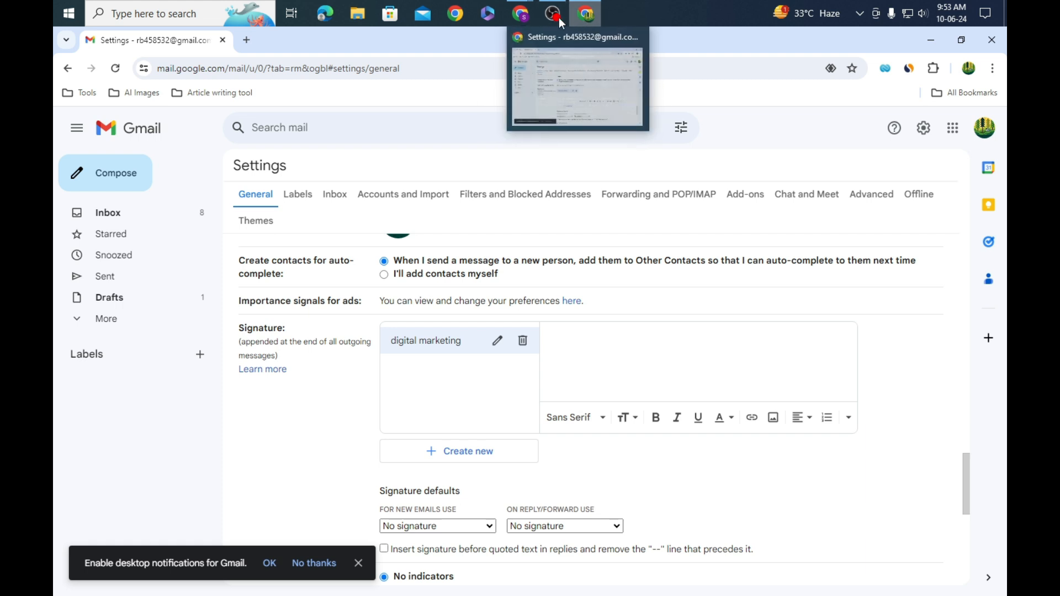
mouse_move(525, 15)
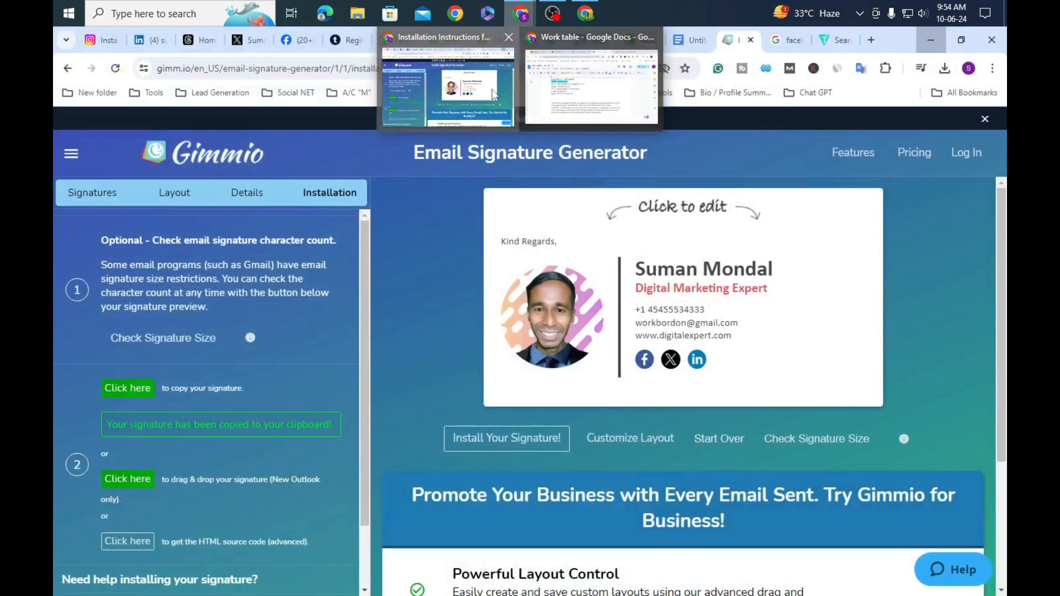
click(492, 89)
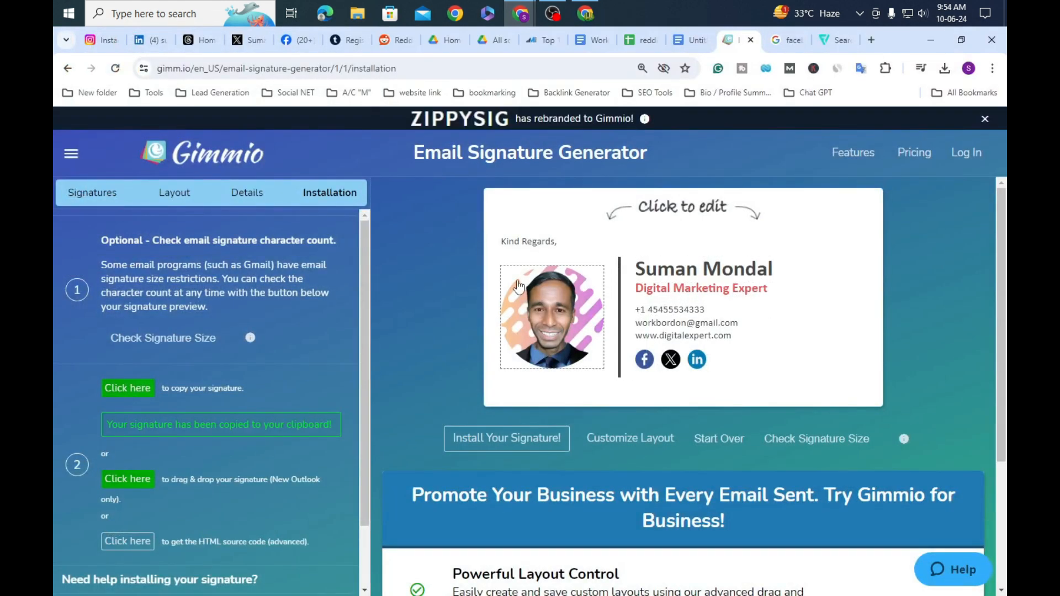
click(583, 21)
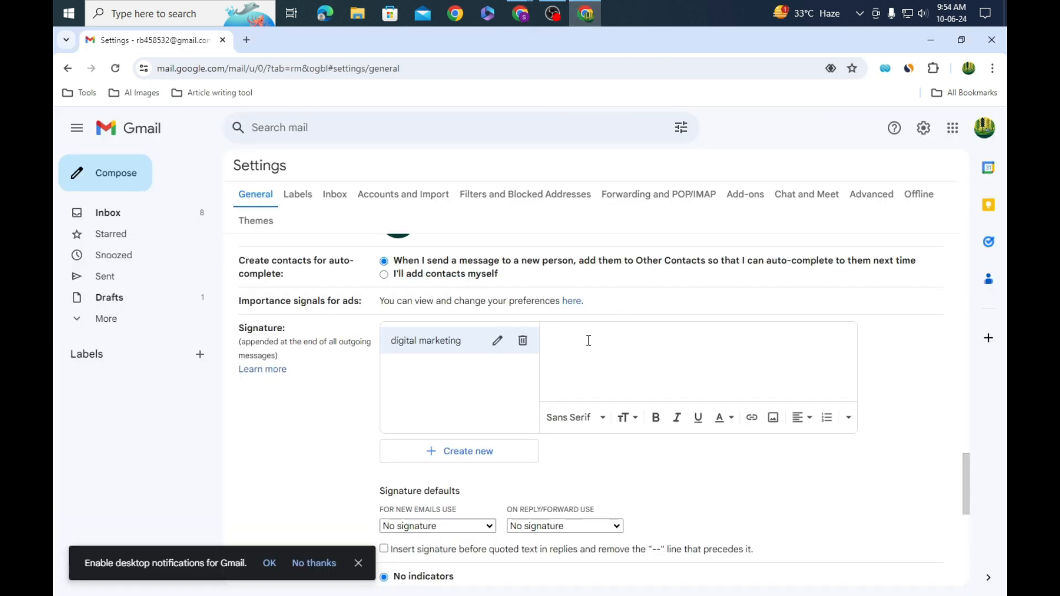
key(ctrl+v)
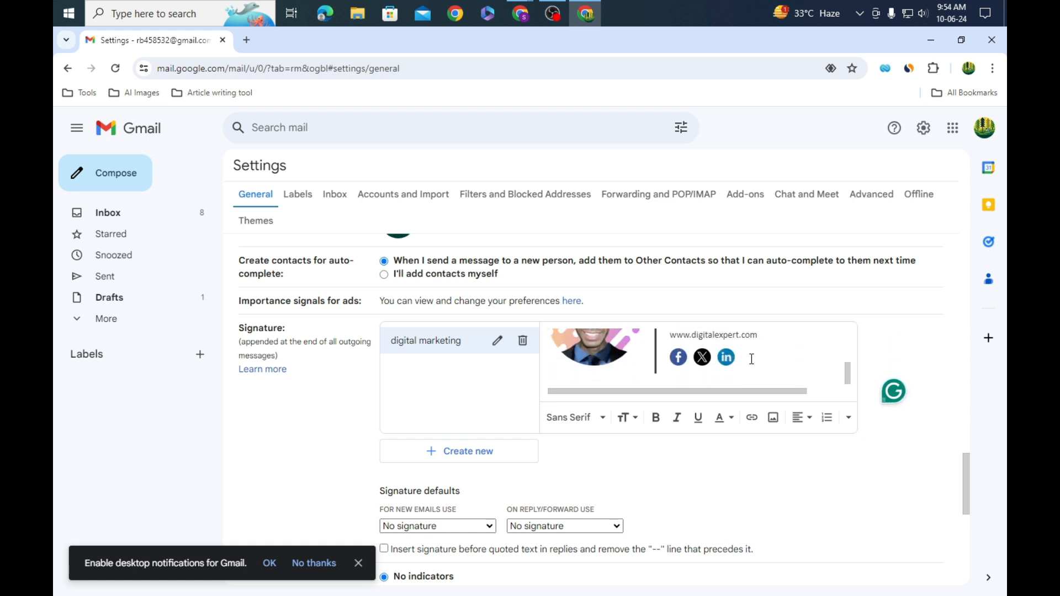
scroll(704, 356, down, 3)
scroll(694, 357, up, 2)
scroll(664, 352, down, 3)
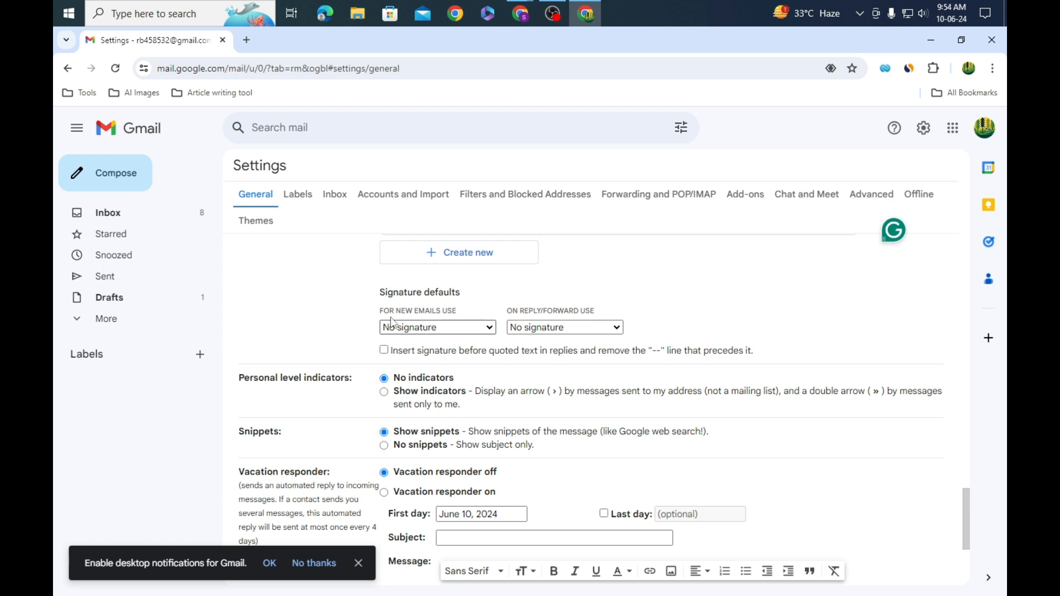
Step: Set 'digital marketing' as the default for new emails and replies/forwards, and save changes
click(495, 331)
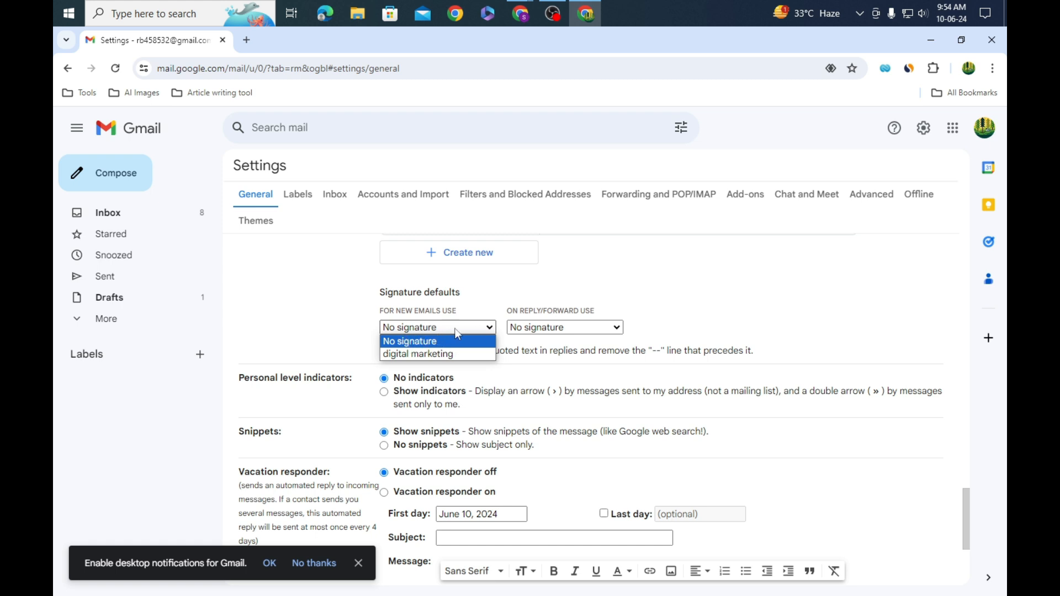
click(447, 360)
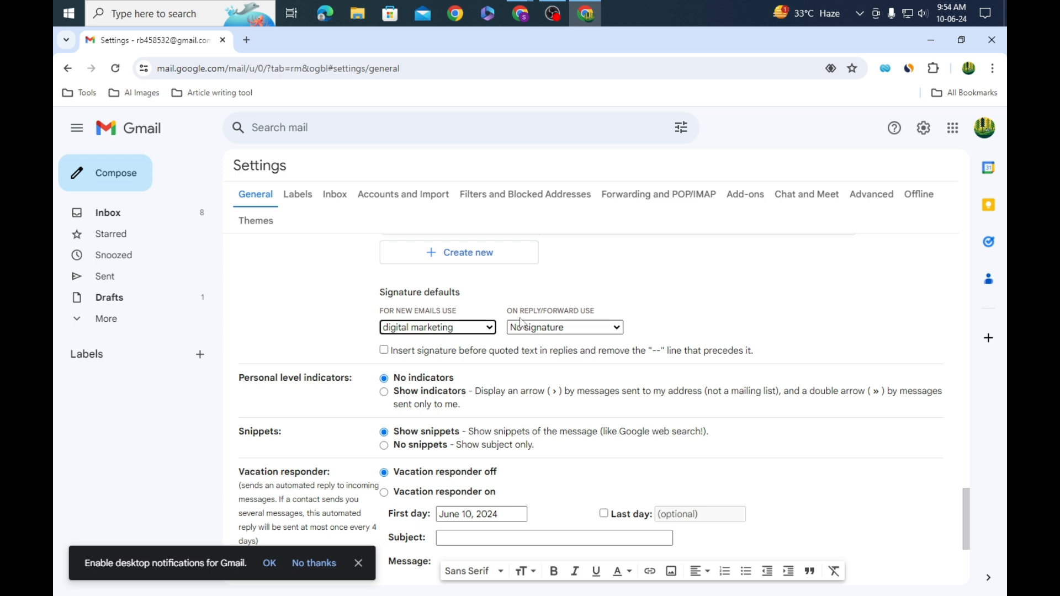
click(618, 330)
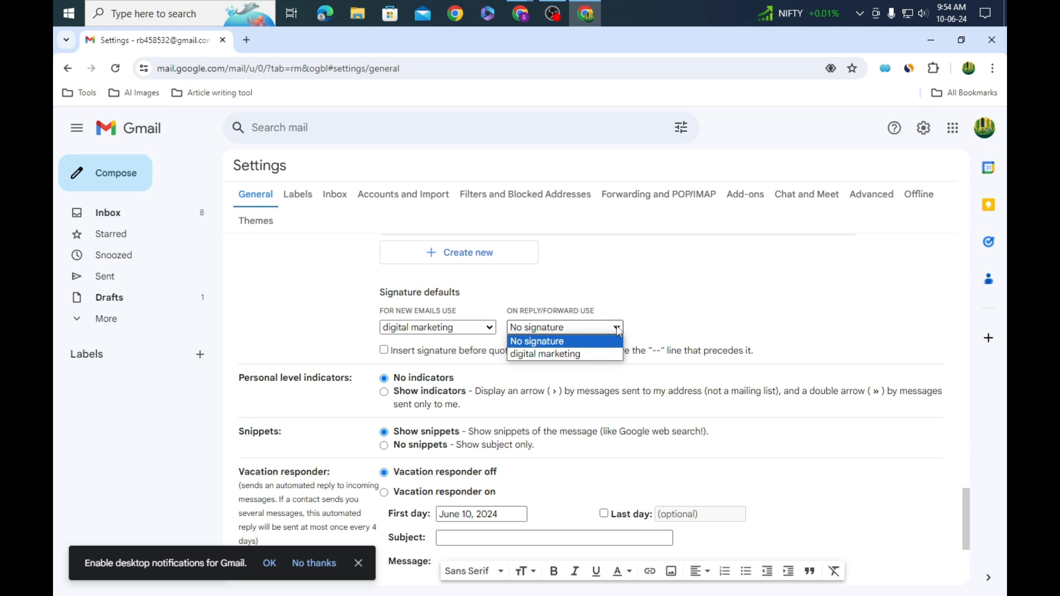
click(559, 356)
scroll(665, 317, down, 3)
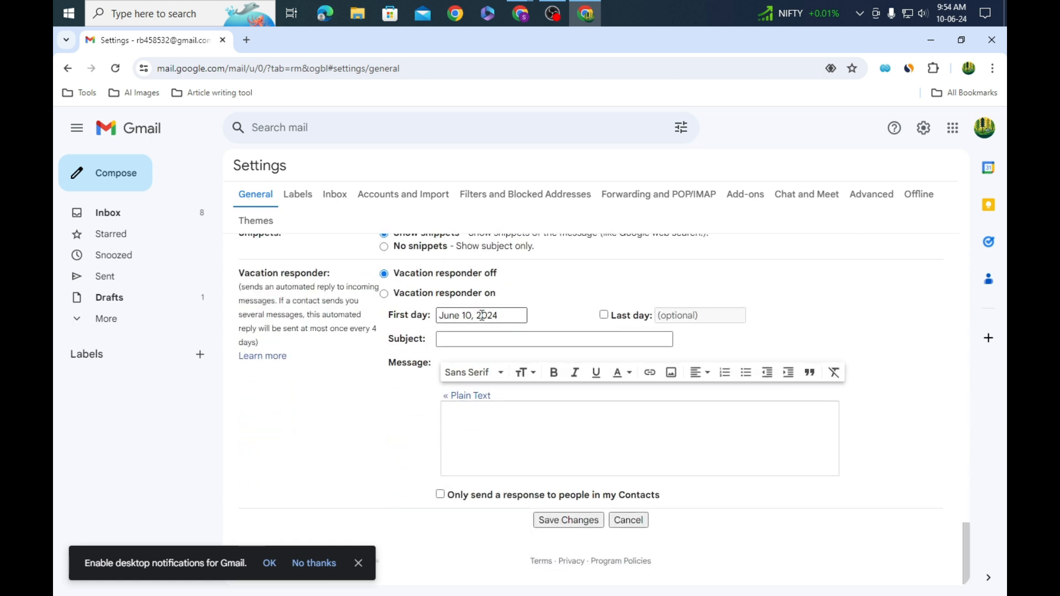
scroll(549, 303, up, 2)
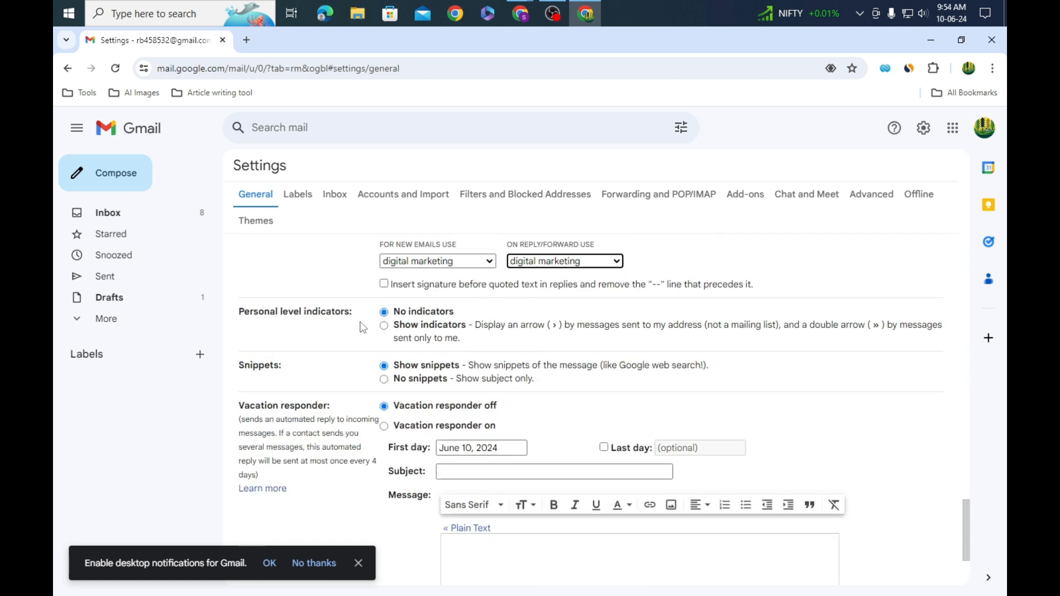
scroll(552, 361, down, 2)
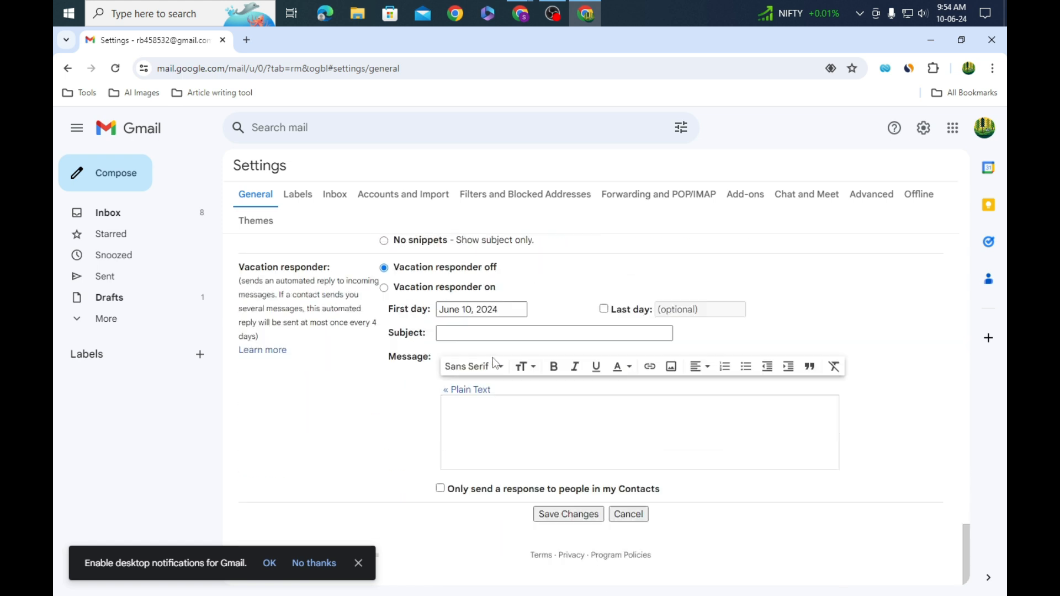
click(572, 516)
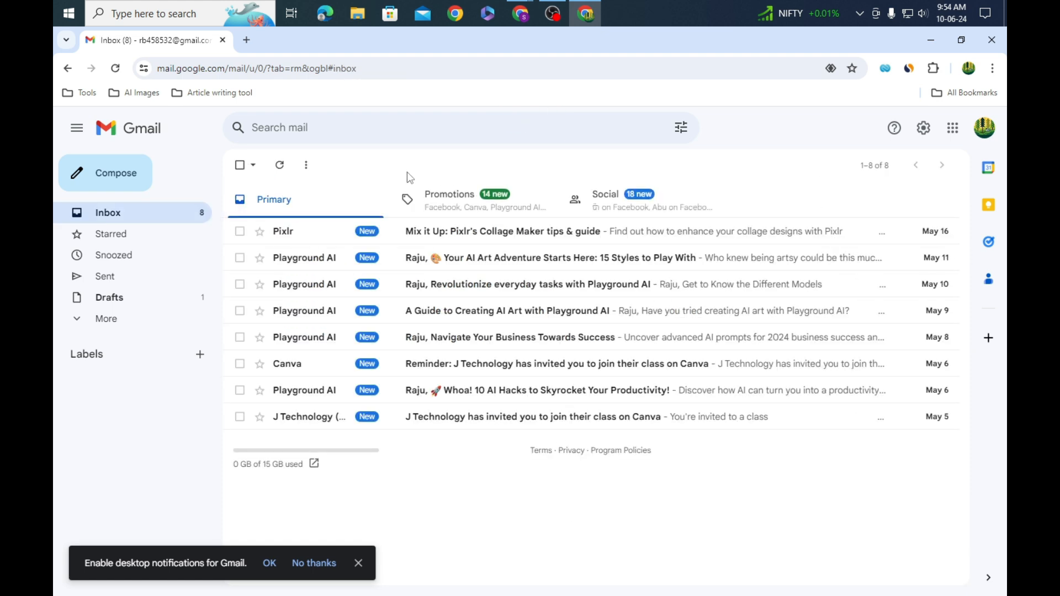
Step: Compose a test message to verify the signature's Facebook icon link, then close it
click(123, 188)
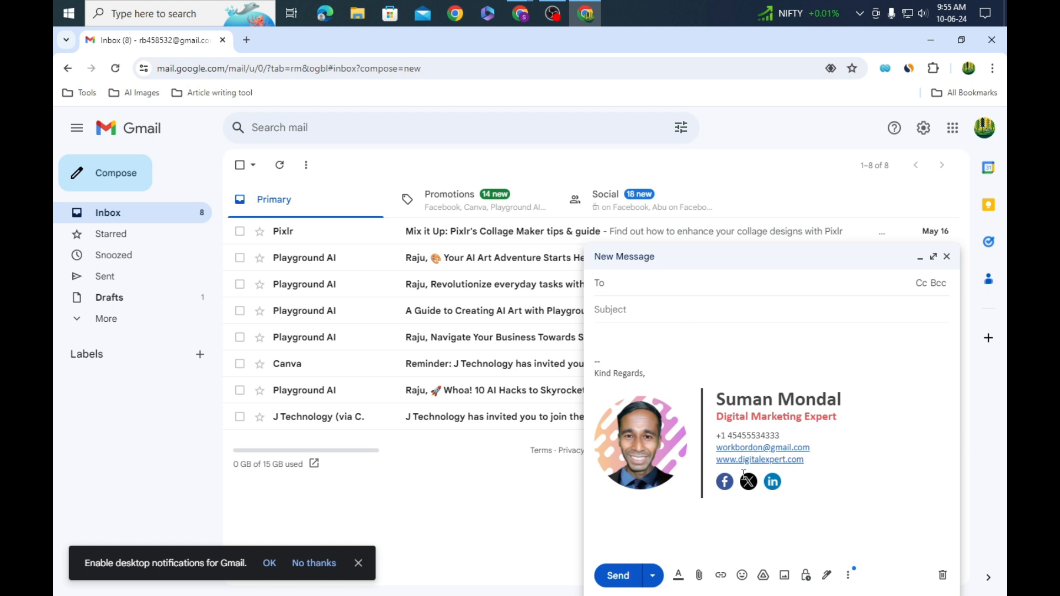
click(726, 484)
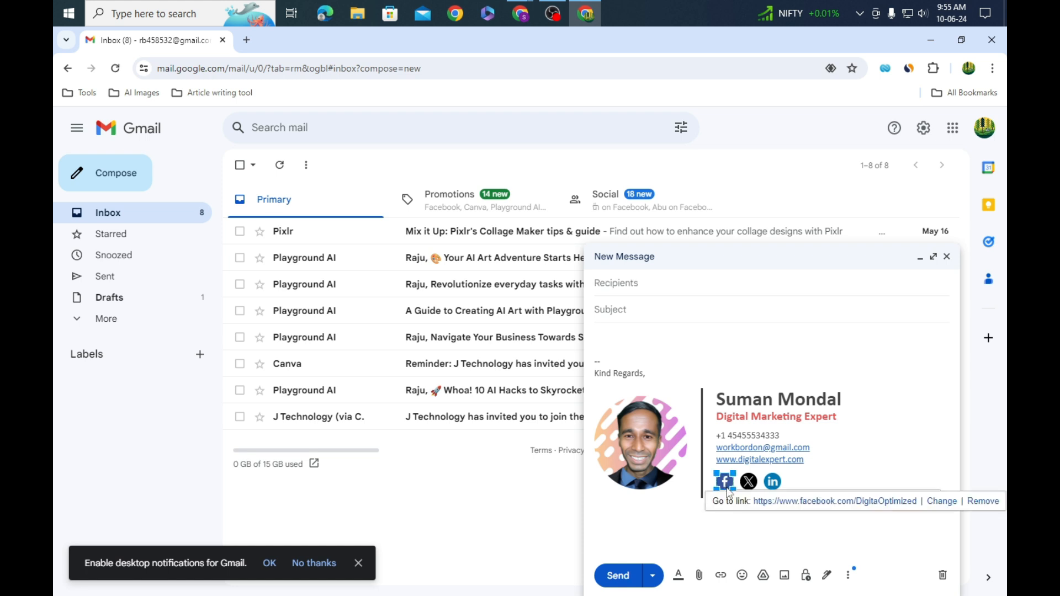
click(471, 549)
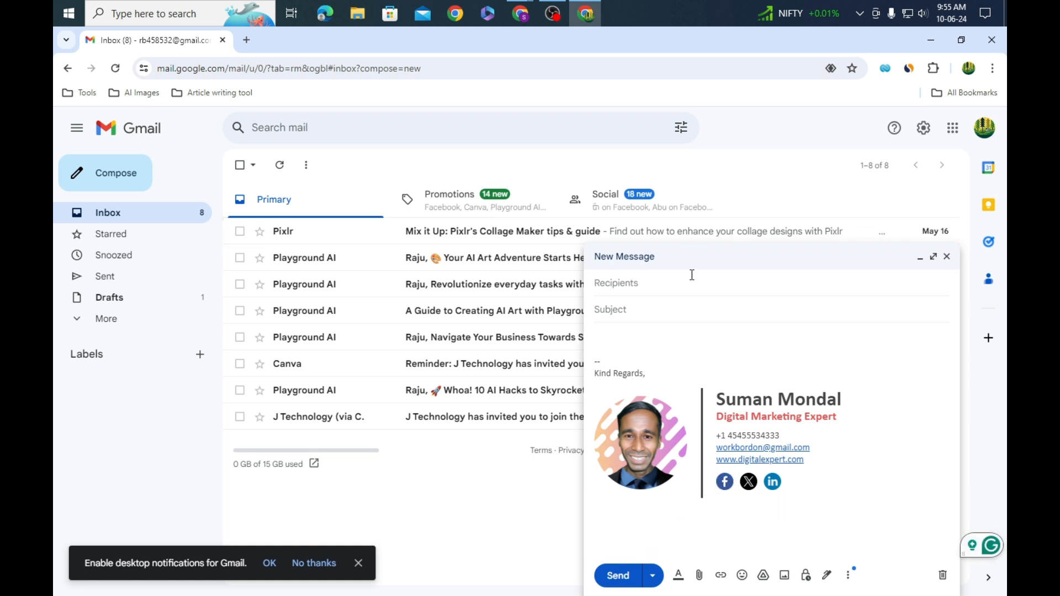
click(946, 257)
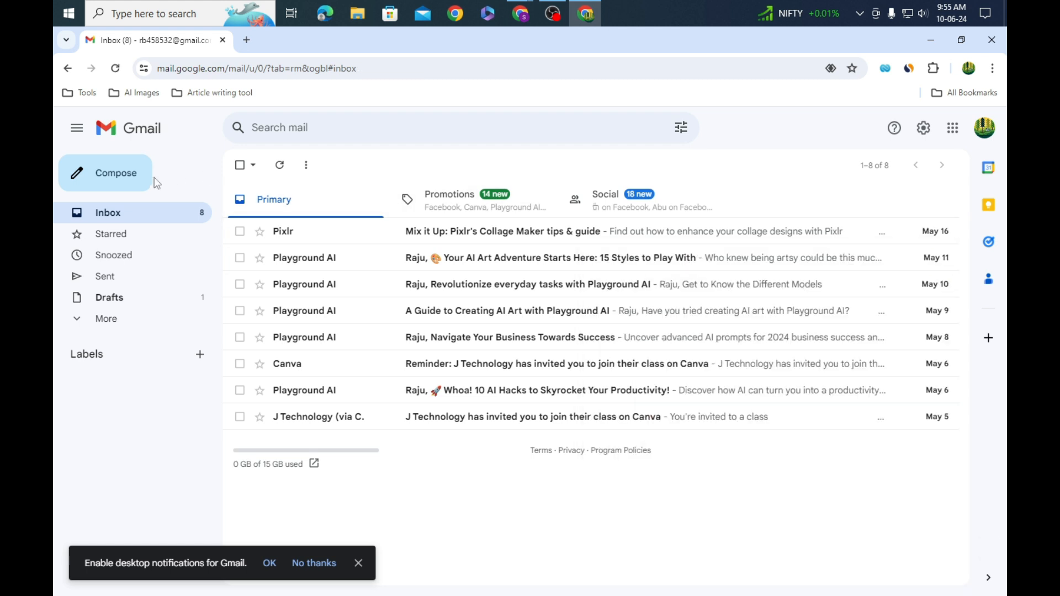
Step: Open and discard another new message, then minimize the Gmail and Gimmio windows
click(134, 175)
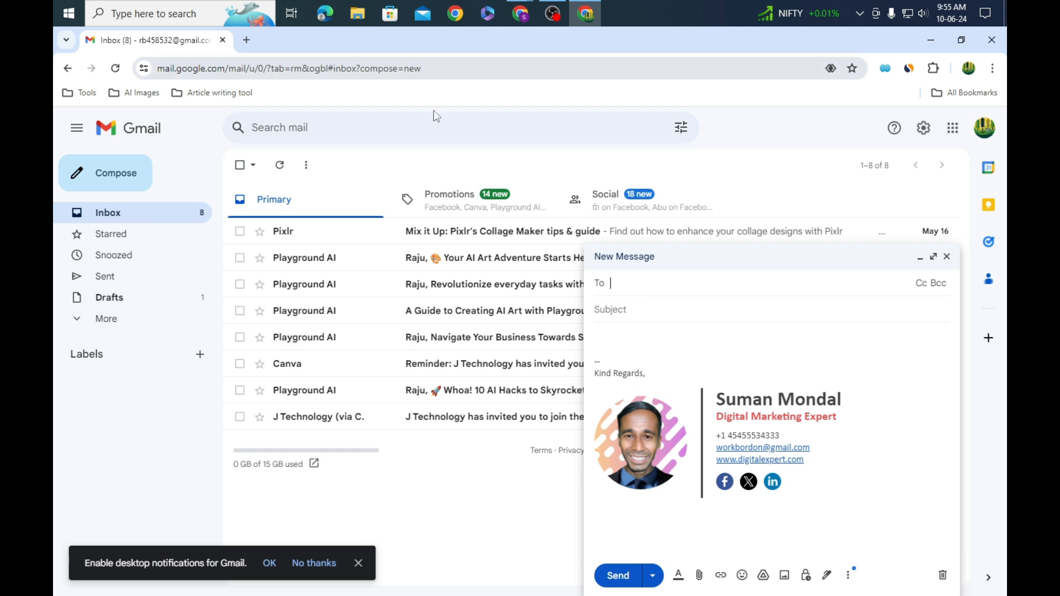
click(946, 256)
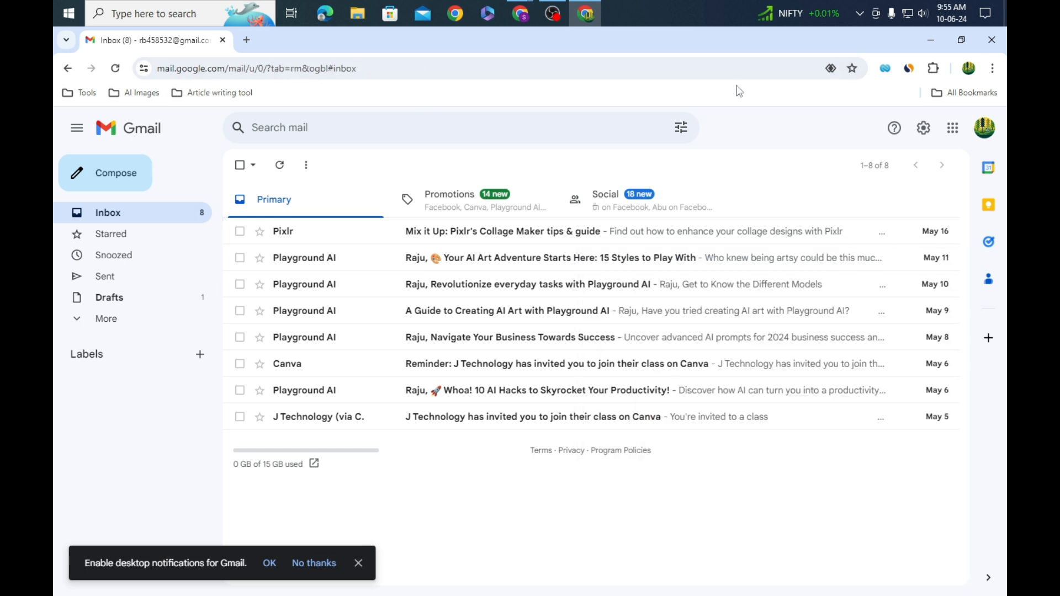
click(938, 44)
click(932, 39)
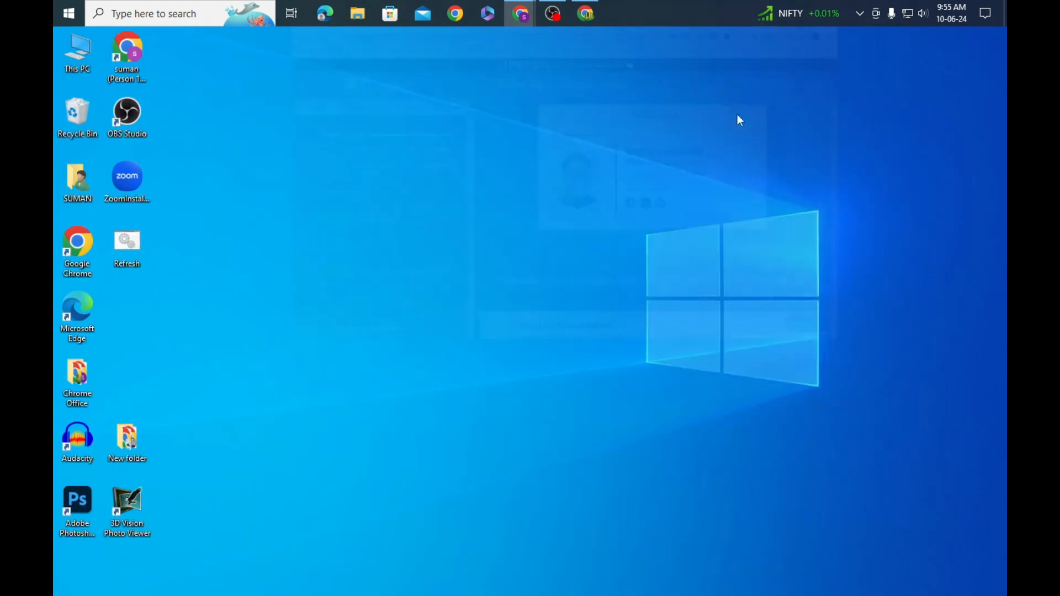
Step: Launch another Chrome profile from the Chrome Office folder and open its Gmail inbox full-screen
double_click(82, 388)
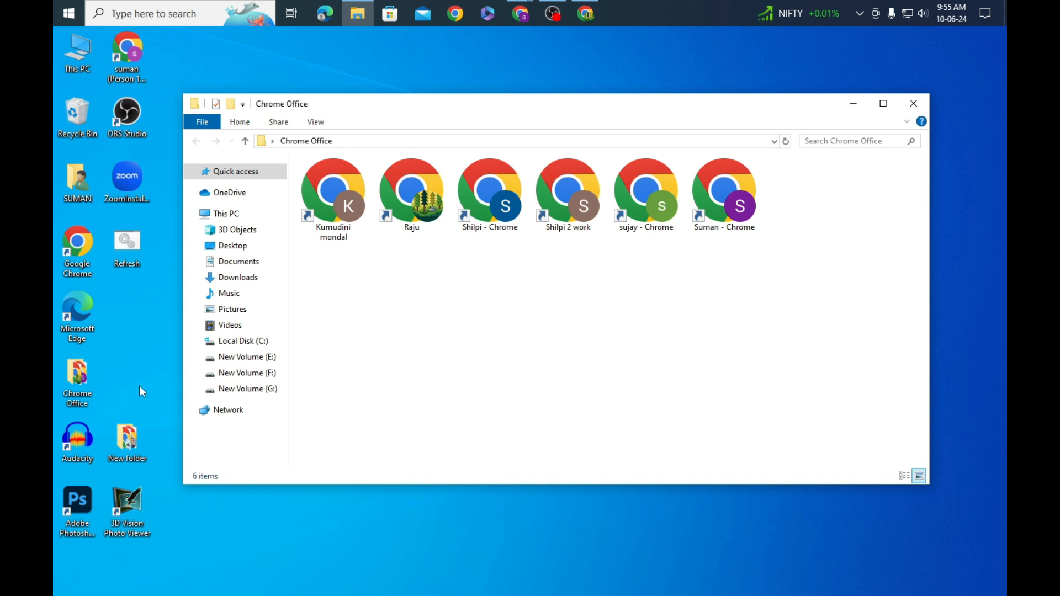
double_click(505, 198)
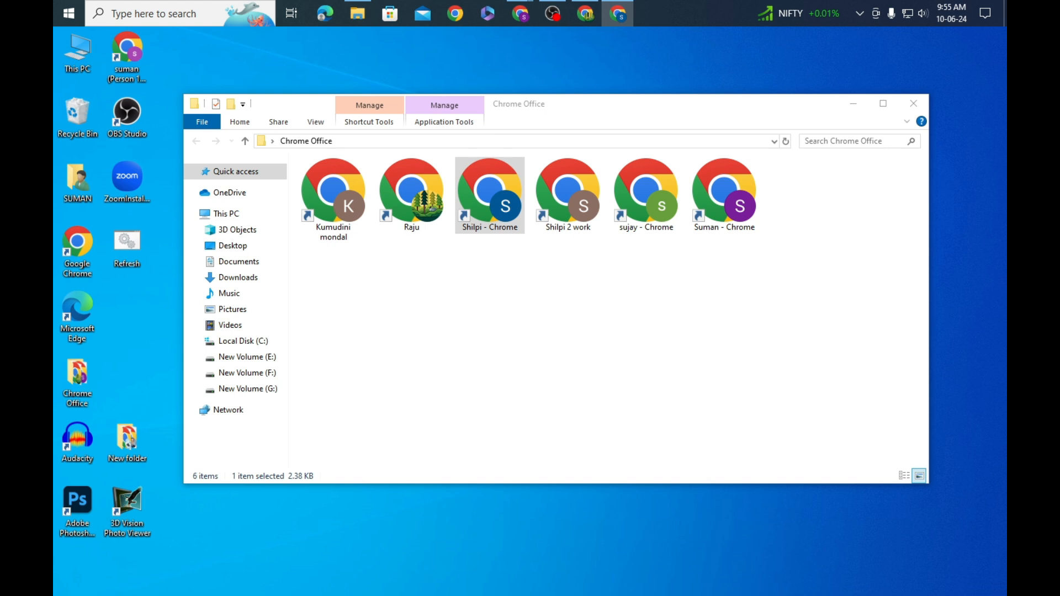
click(393, 206)
click(914, 104)
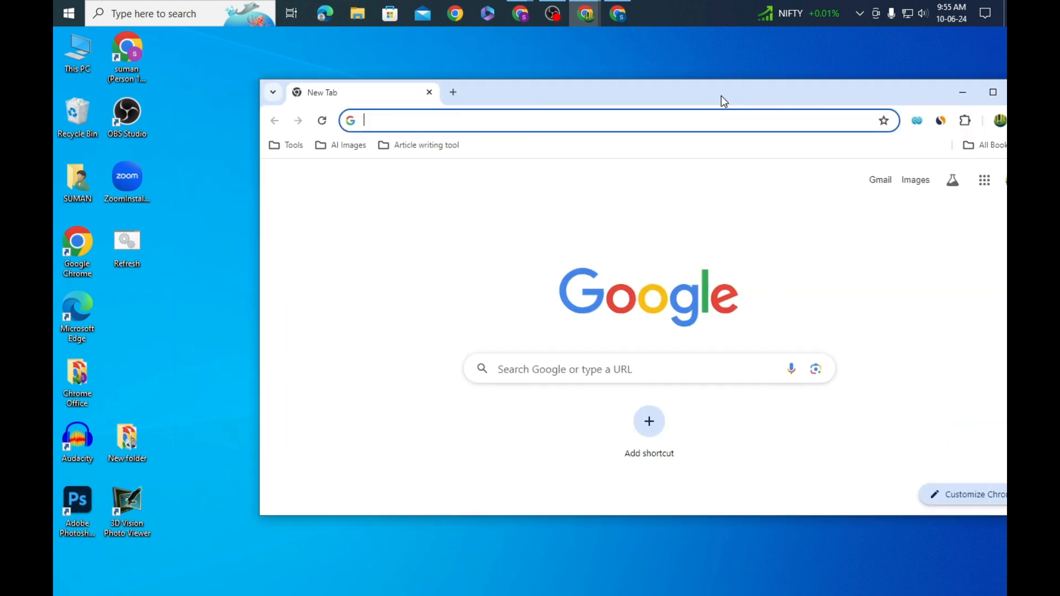
drag(721, 99, 617, 99)
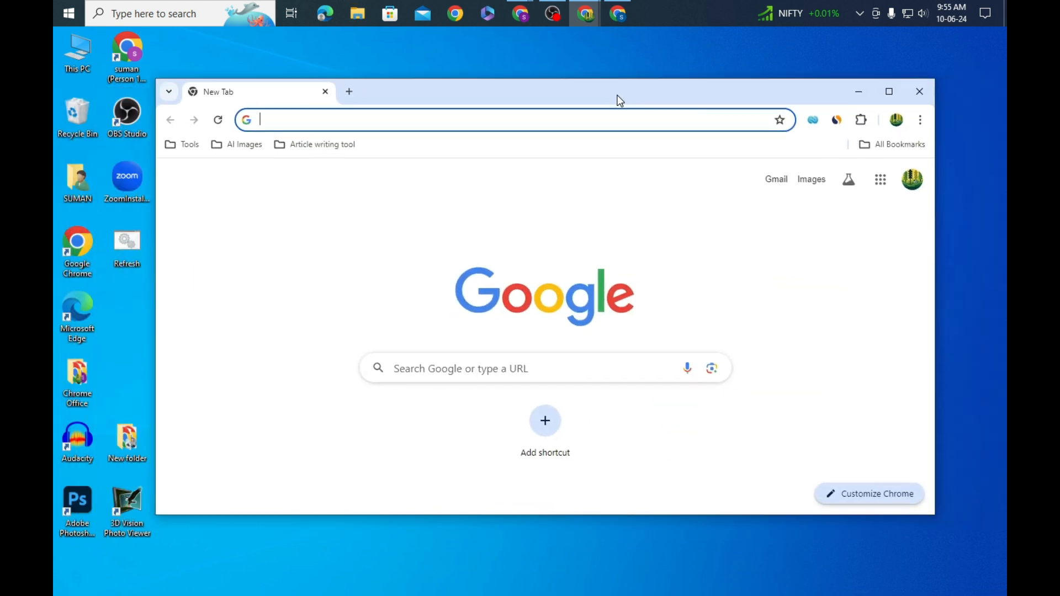
click(775, 179)
click(889, 92)
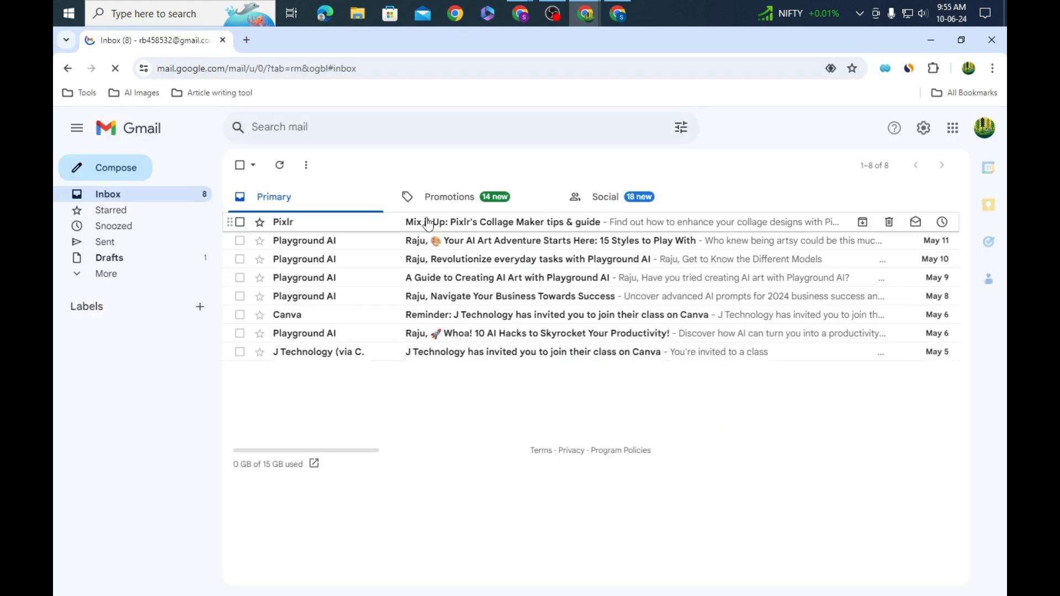
Step: Send the second account an email with subject 'Digital marketing' and body 'hi gggggggggggggggggg'
click(114, 179)
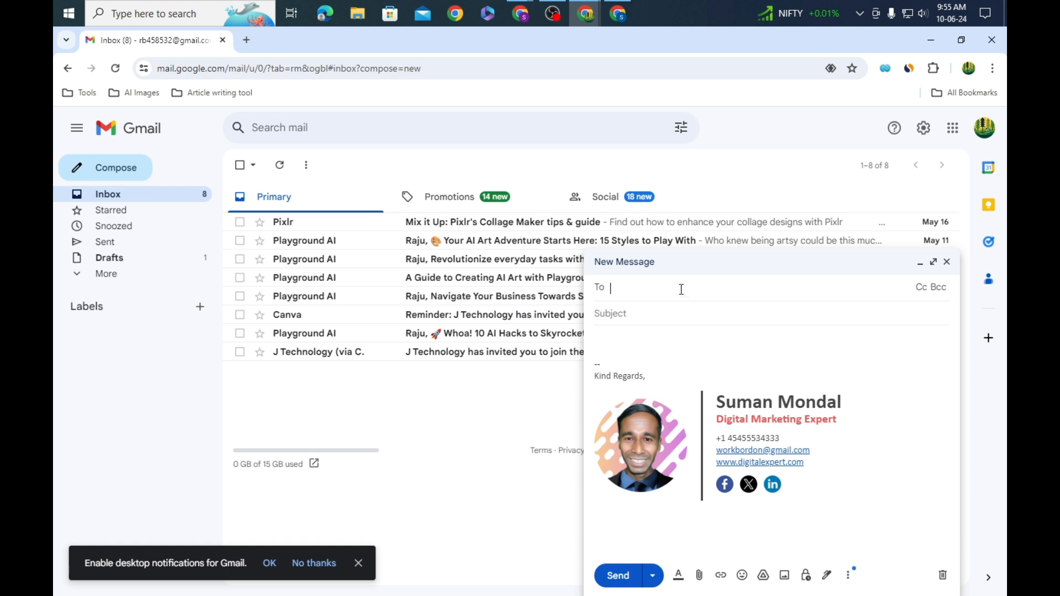
click(681, 287)
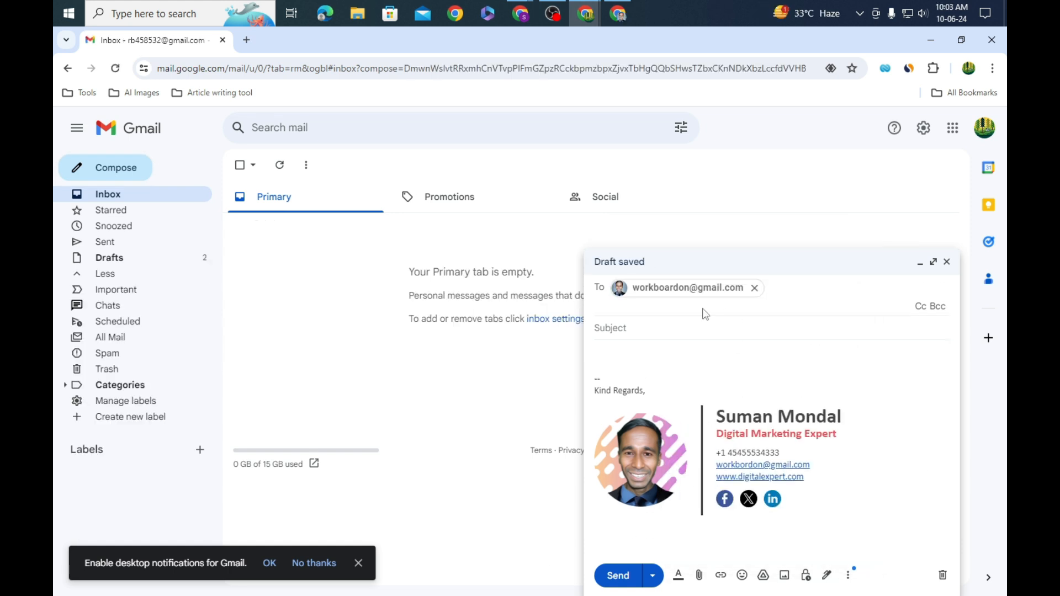
click(664, 328)
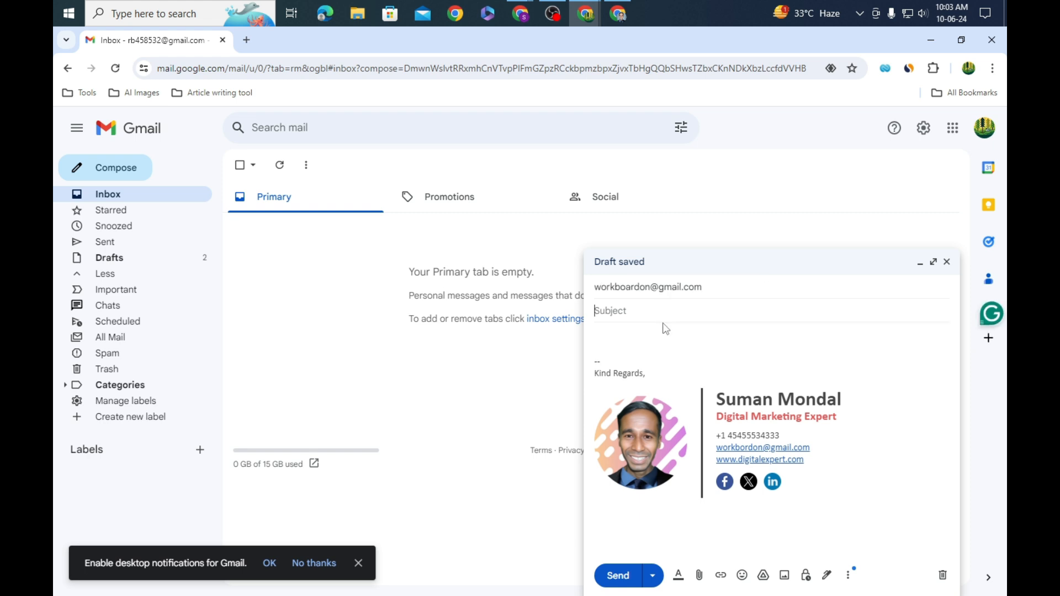
text(gma)
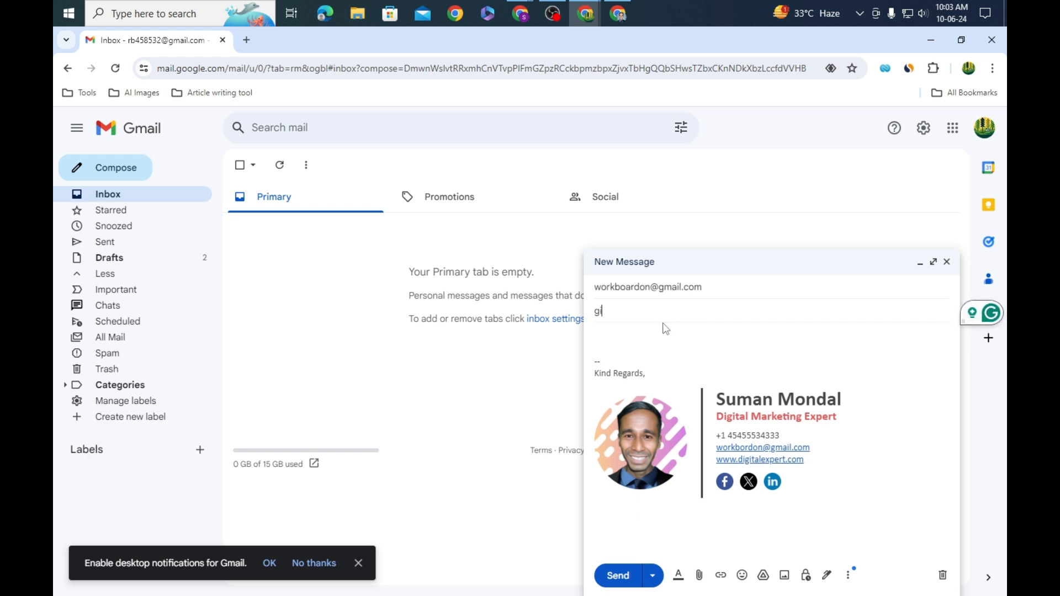
text(i)
key(BackSpace)
key(BackSpace)
text(Digital)
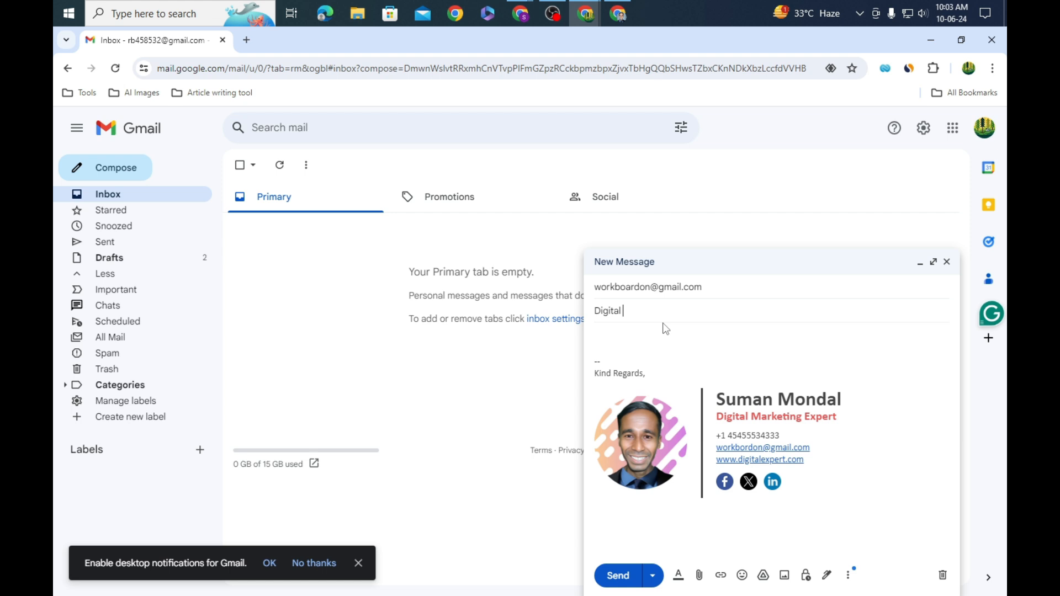
text( marketing)
click(613, 343)
text(hi g)
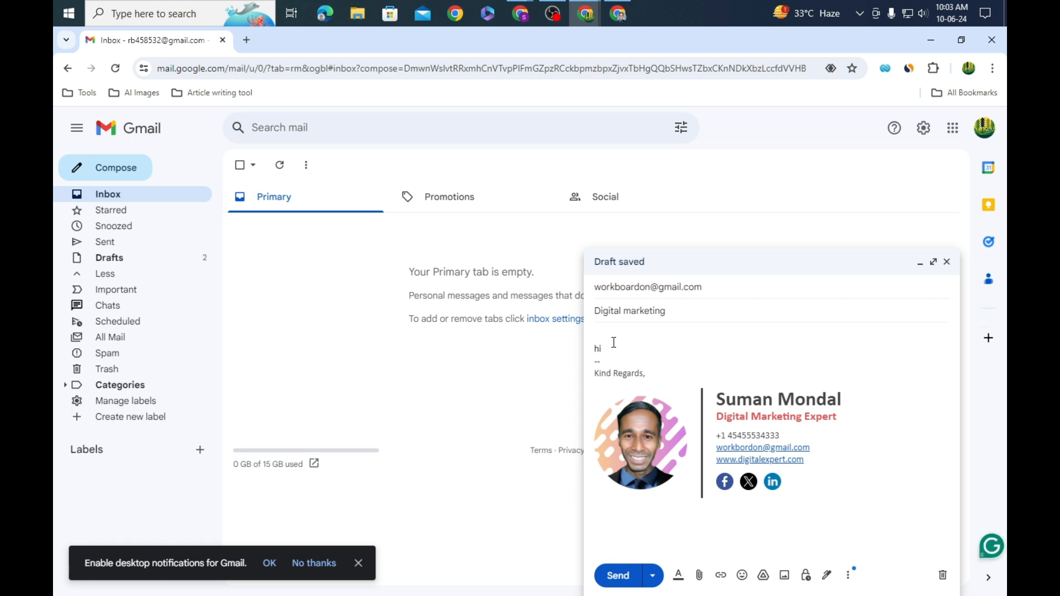
text(ggggggggggggggggg)
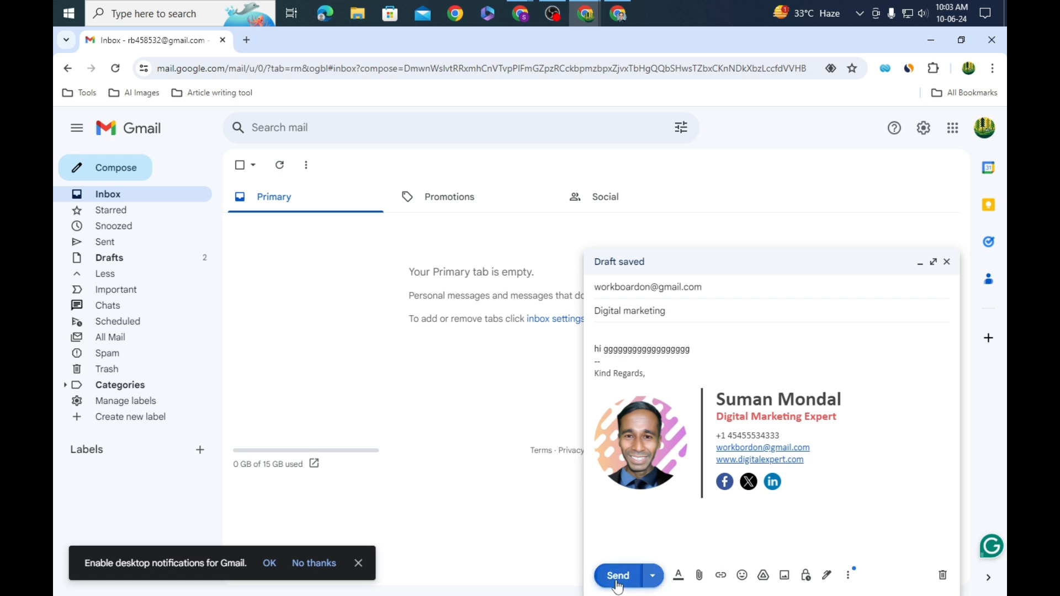
click(619, 576)
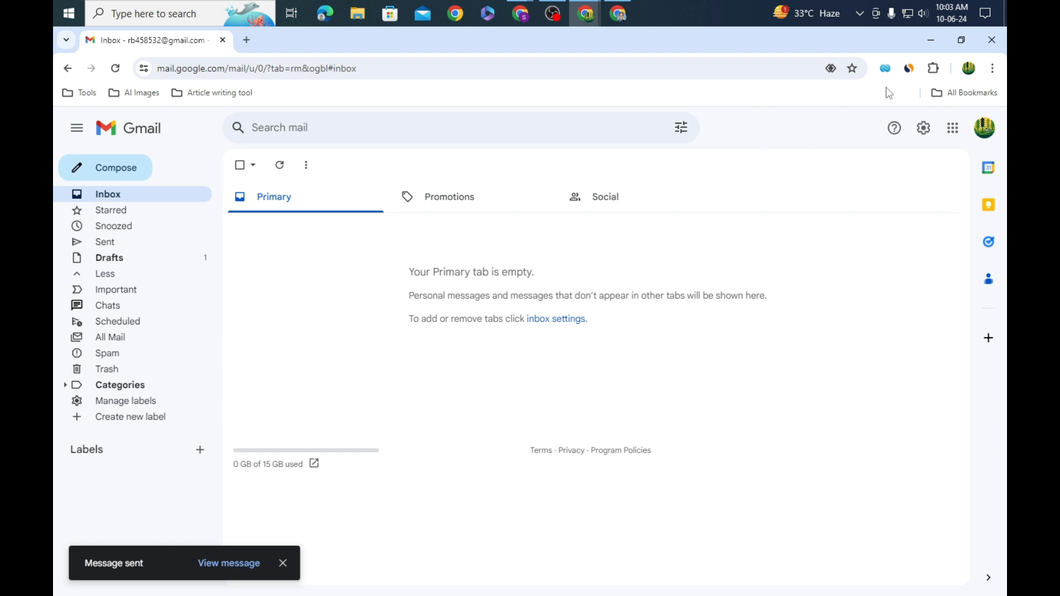
click(930, 42)
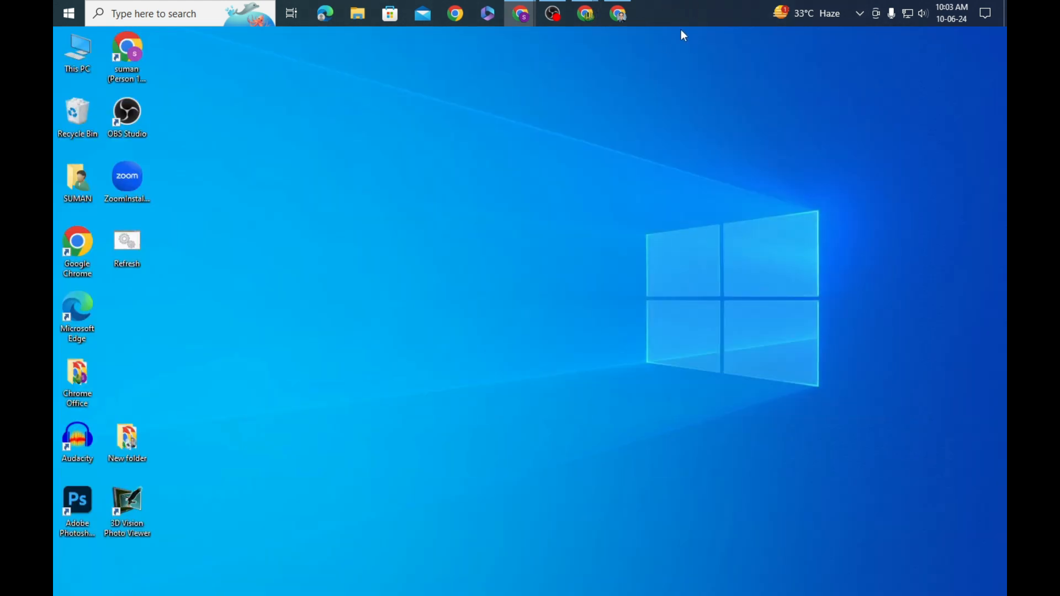
Step: Reload the recipient's inbox, open the Digital marketing email and follow its signature's Facebook link
click(620, 18)
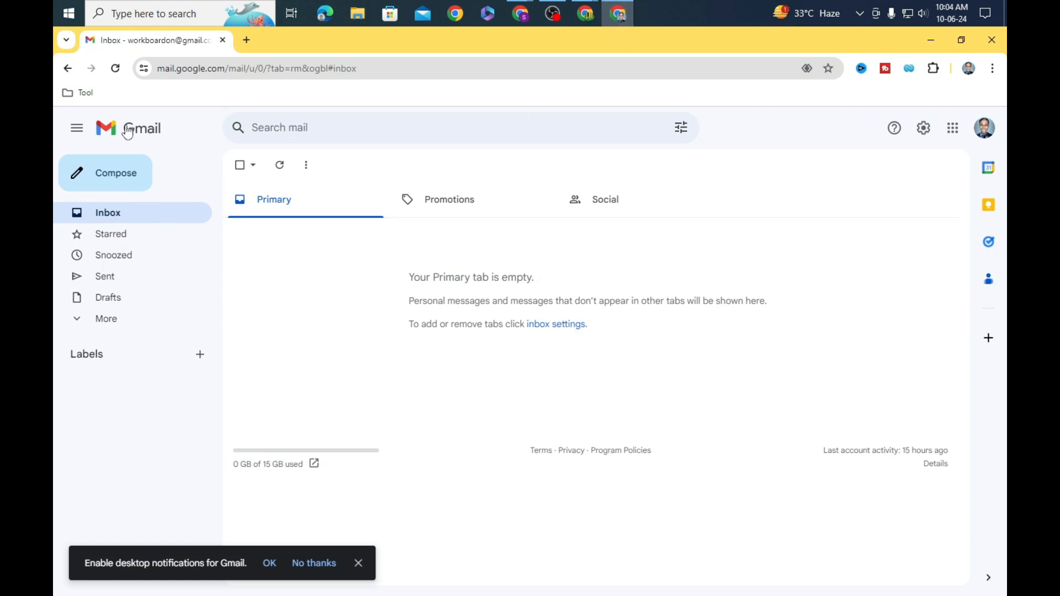
click(115, 70)
click(115, 69)
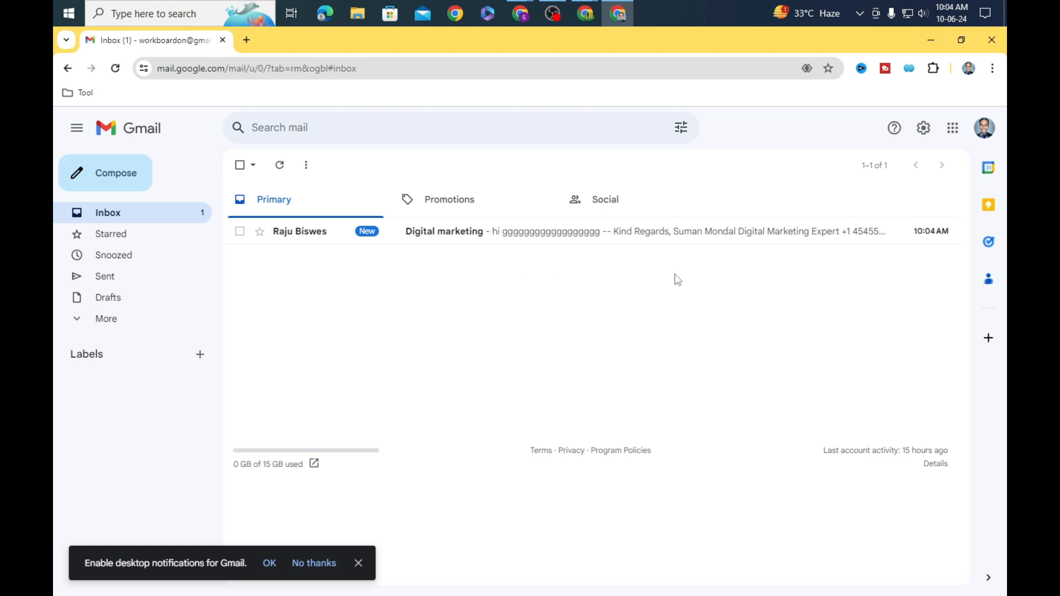
click(654, 232)
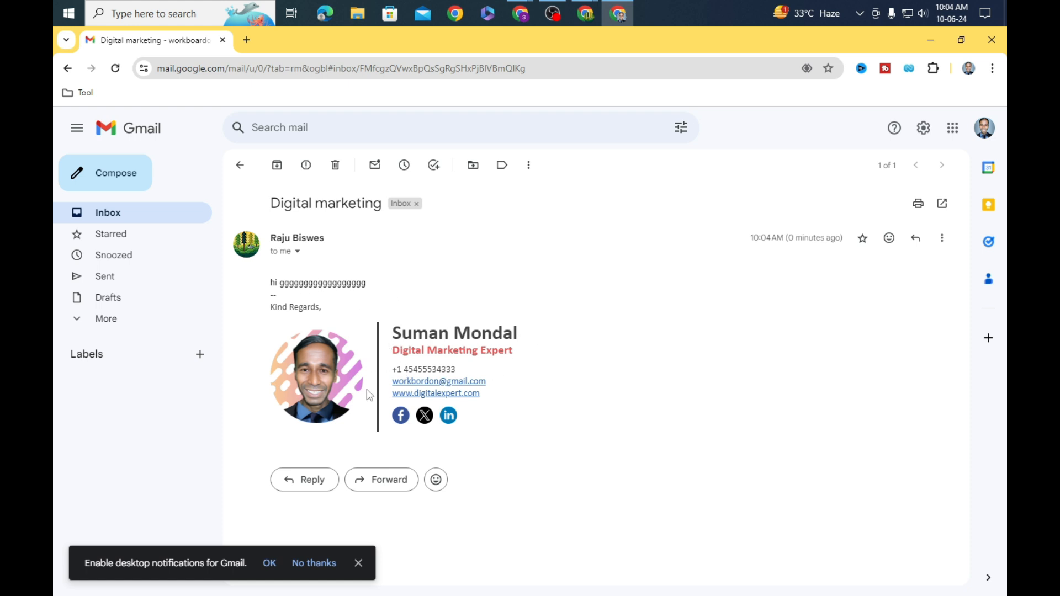
click(402, 417)
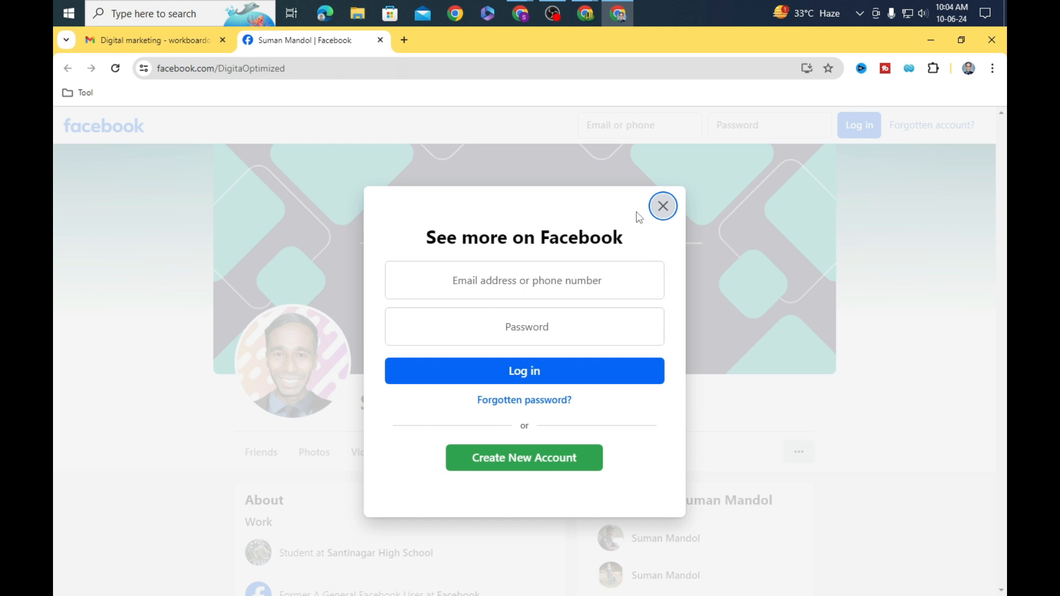
click(665, 209)
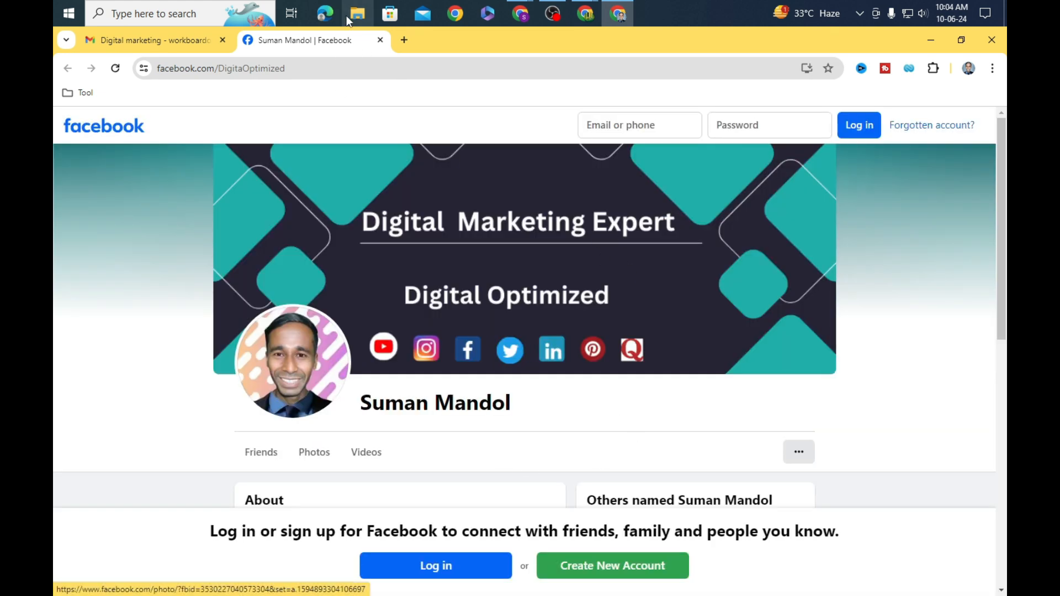
click(380, 40)
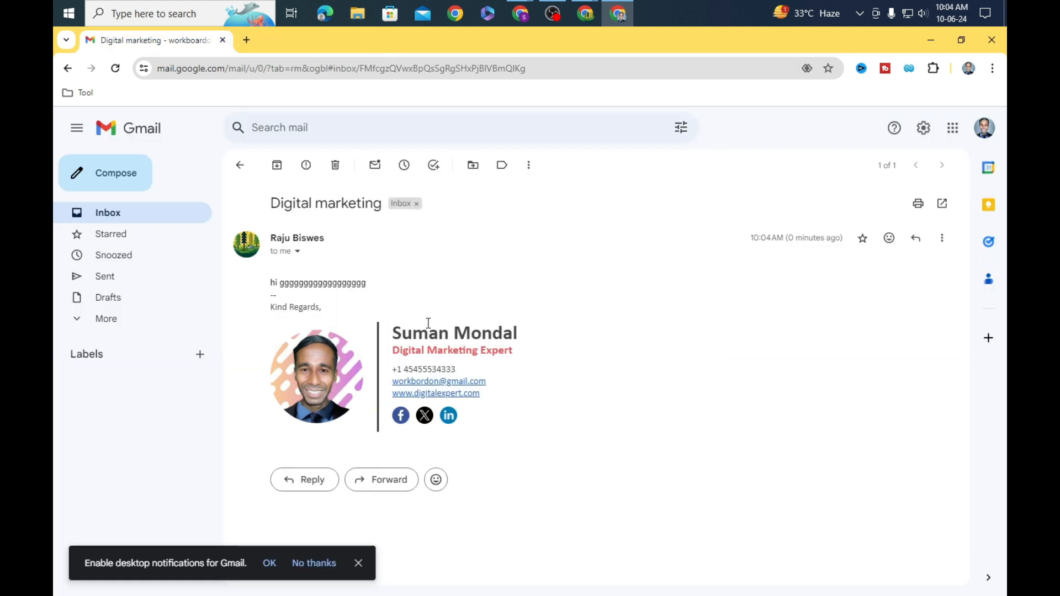
click(424, 415)
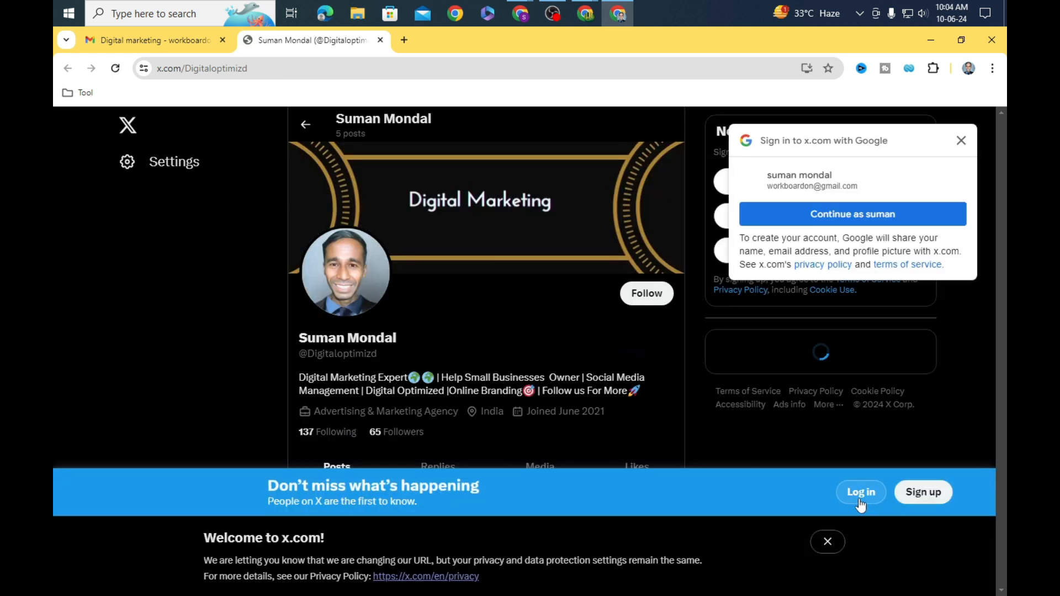
click(860, 497)
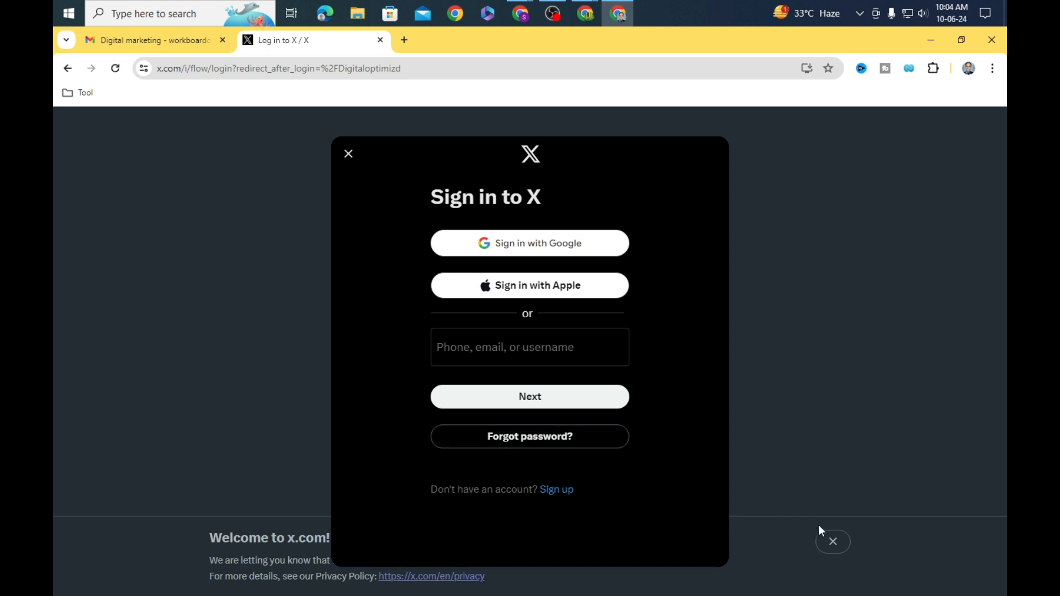
click(346, 157)
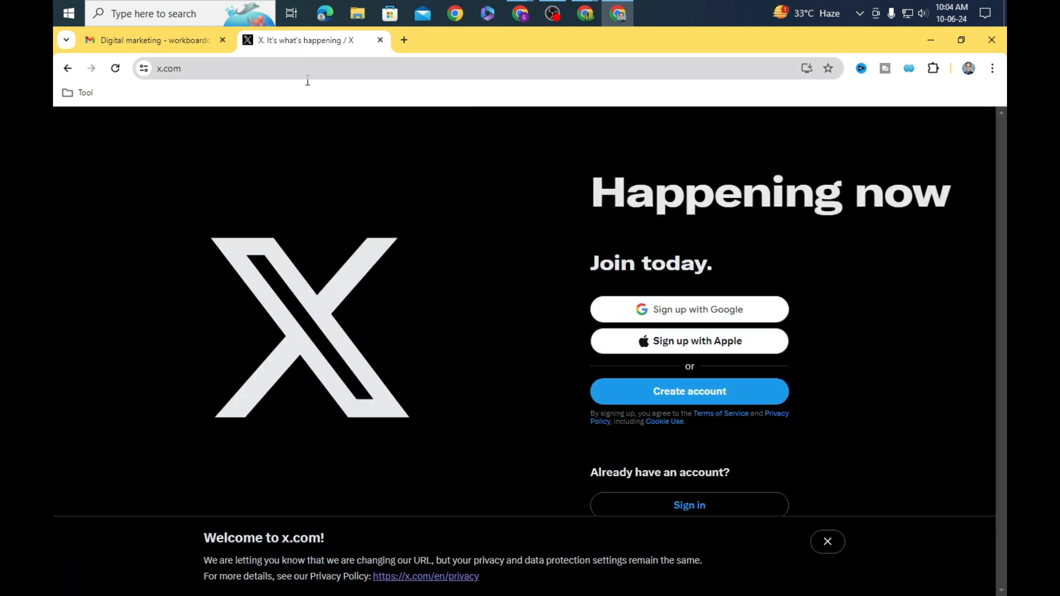
click(834, 547)
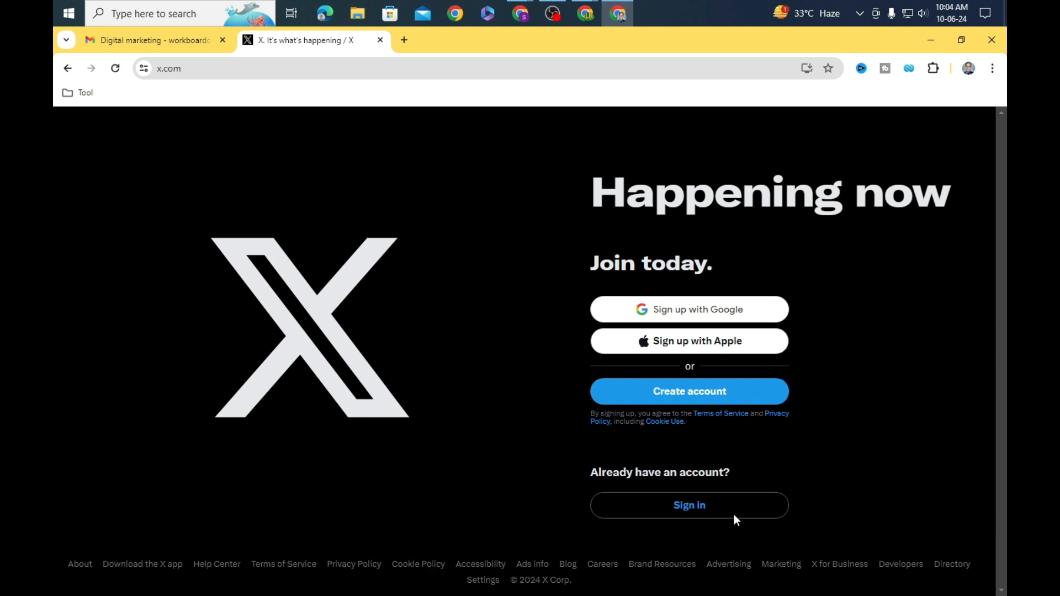
click(380, 40)
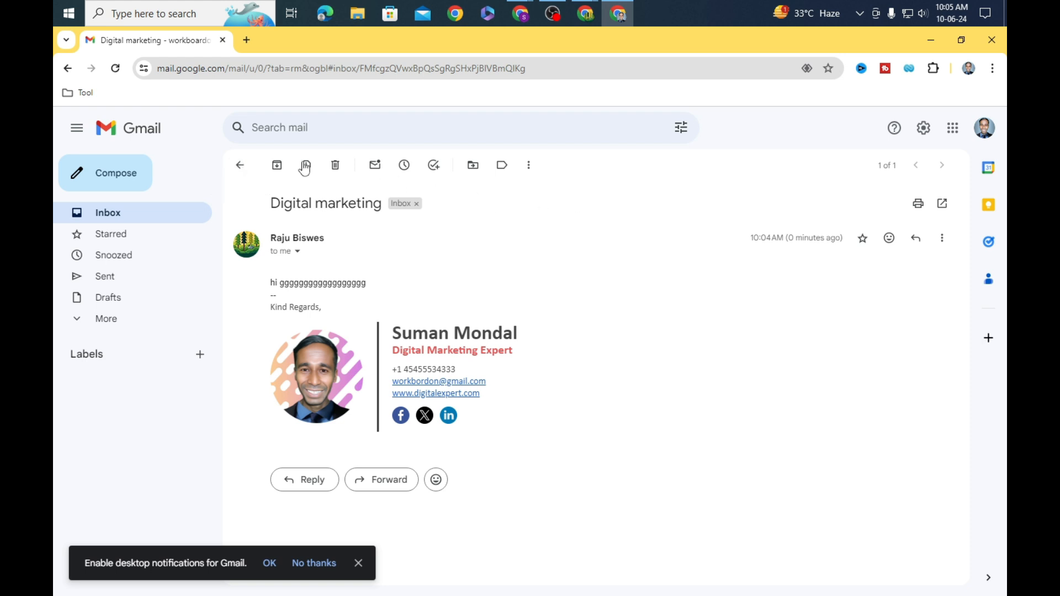
click(244, 166)
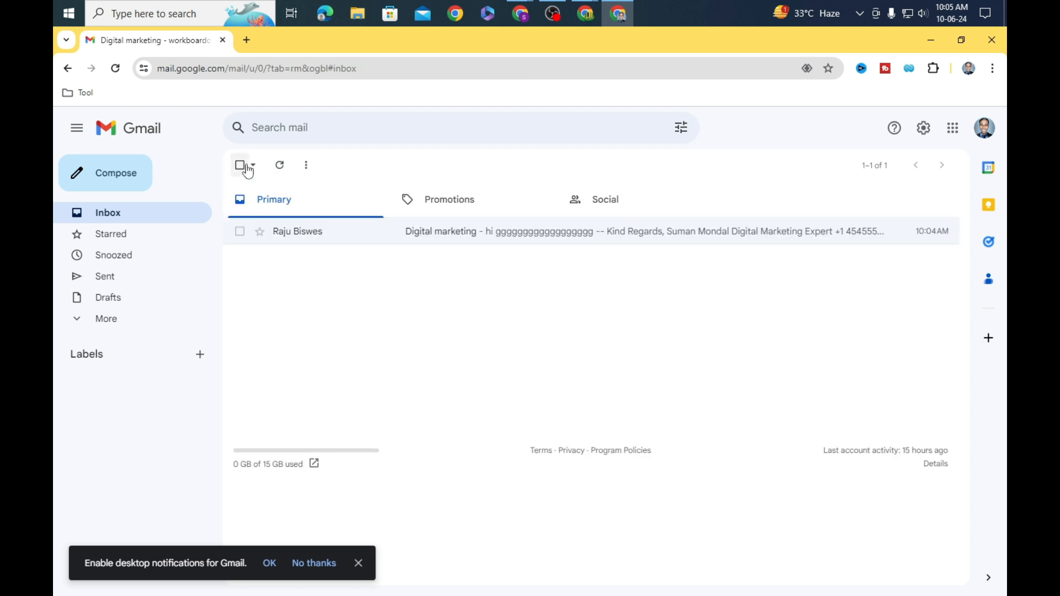
Step: Move the received test email to Trash in Gmail and minimise the Gmail window
click(240, 231)
click(339, 165)
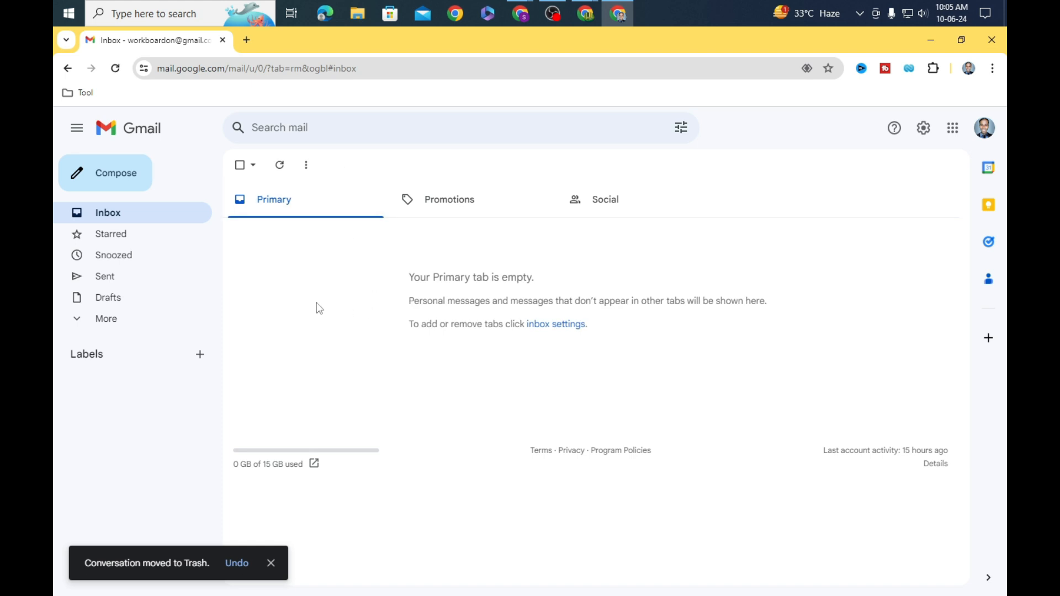
click(931, 39)
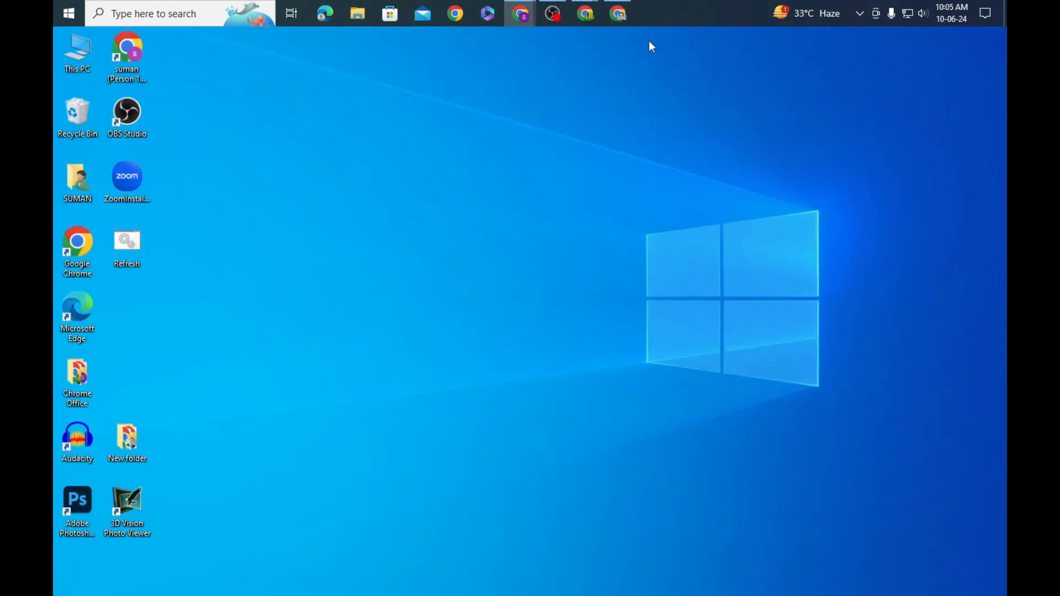
click(623, 23)
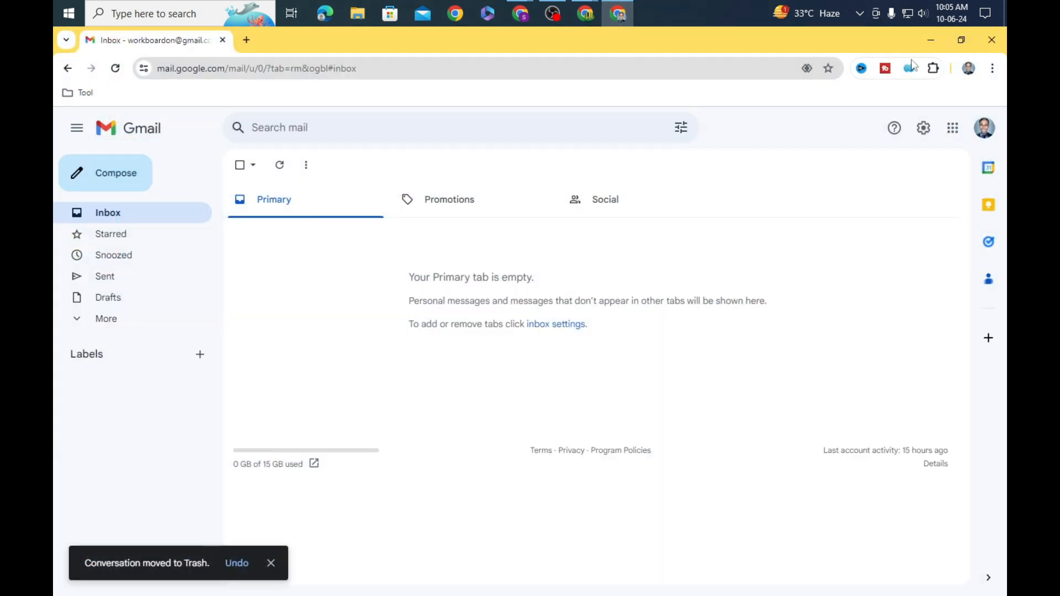
click(930, 40)
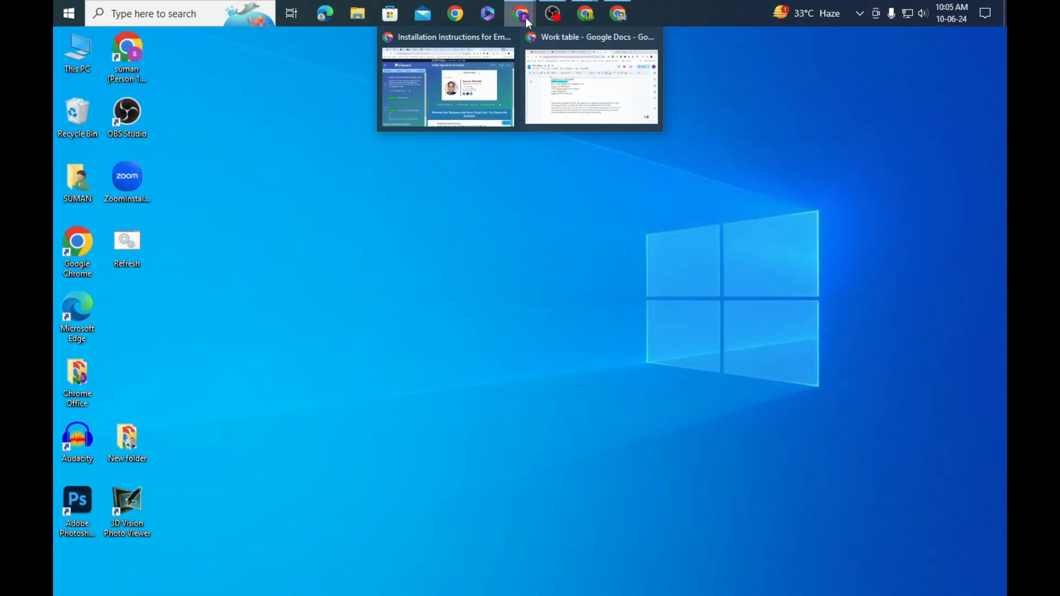
Step: Restore the Gimmio installation window, then switch to the Untitled document with the pasted signature
mouse_move(525, 26)
click(501, 75)
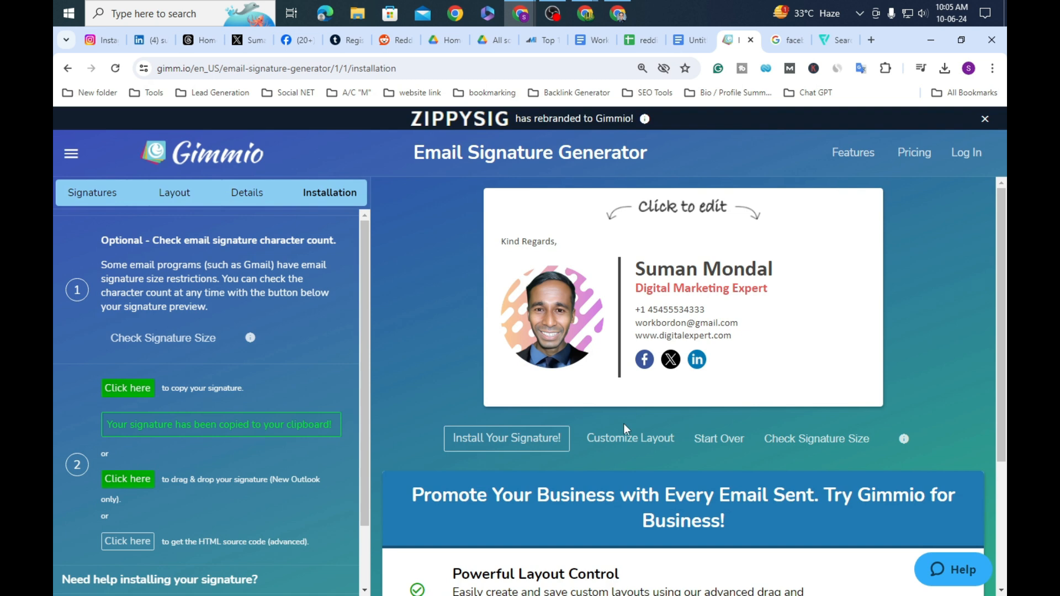
click(692, 44)
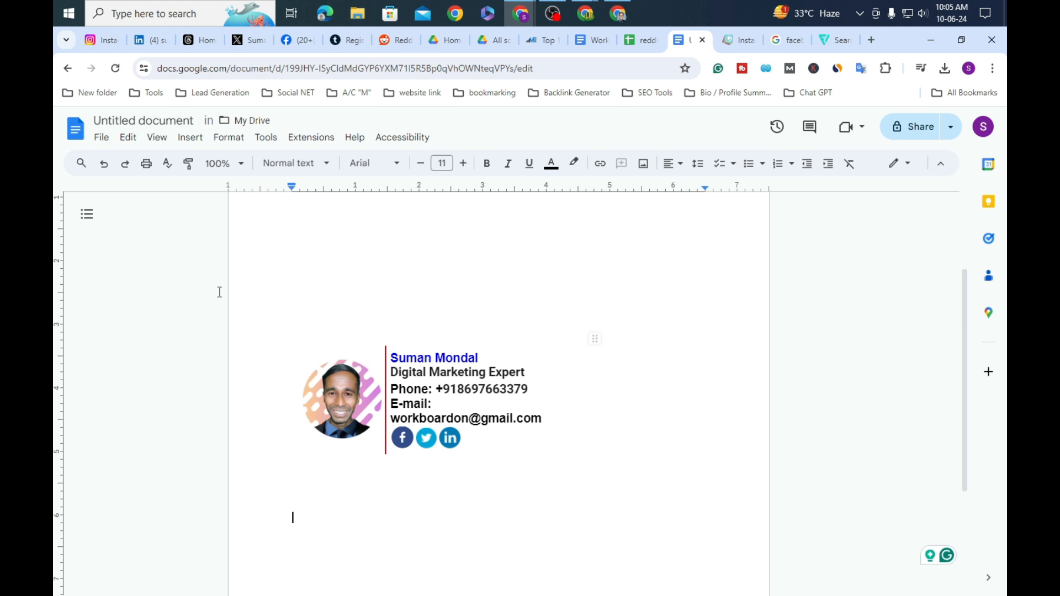
Step: Select and deselect the existing signature photo to inspect it
click(326, 409)
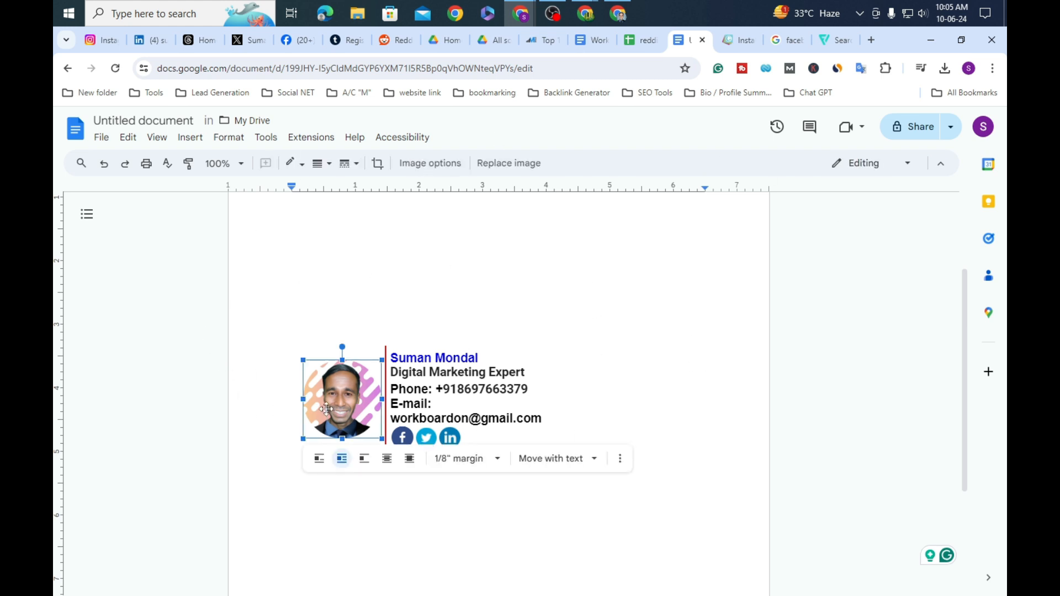
click(577, 260)
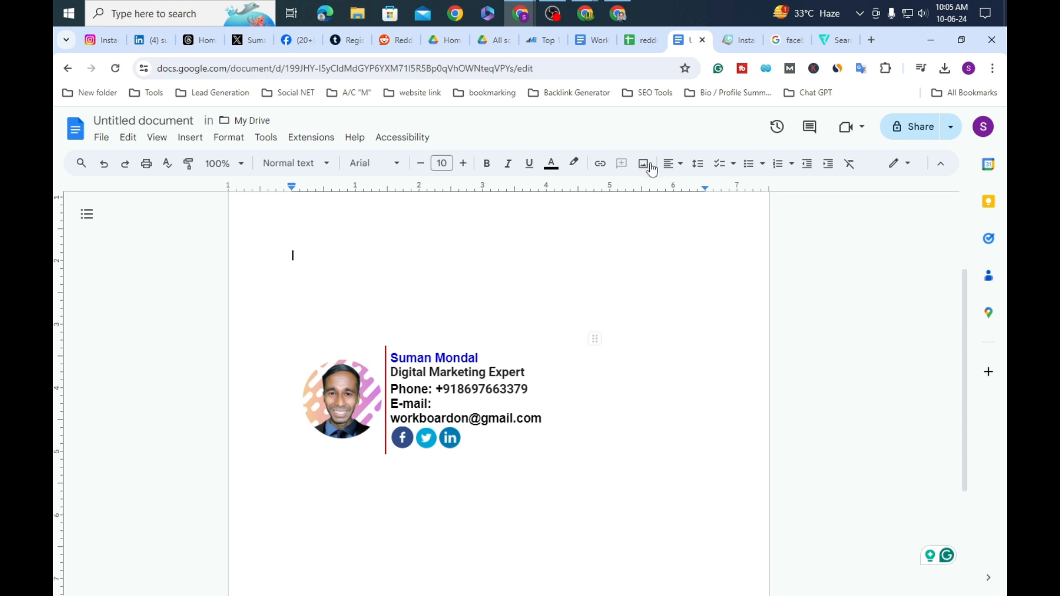
click(350, 401)
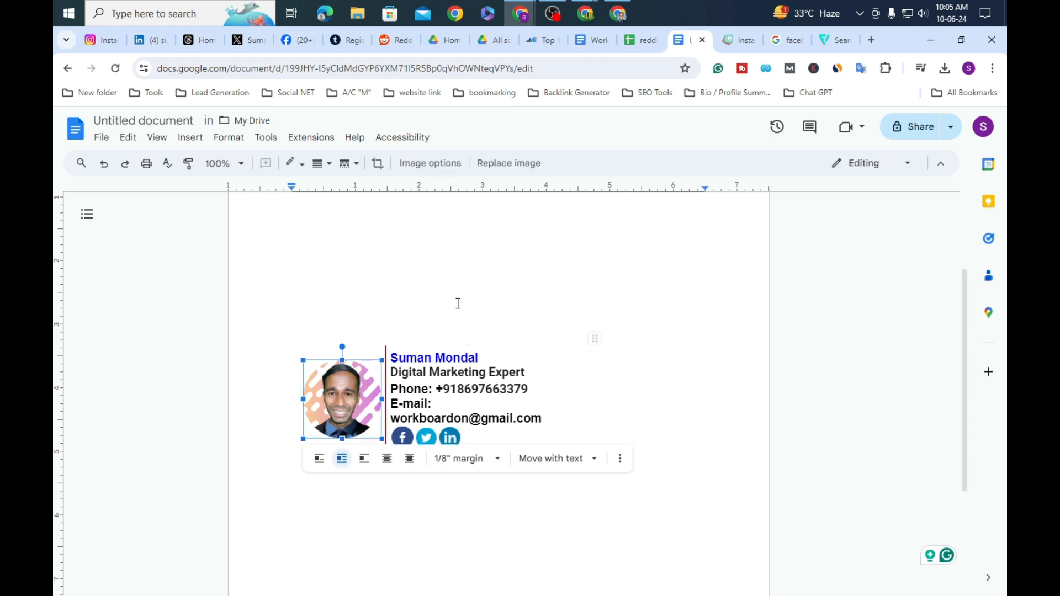
click(534, 326)
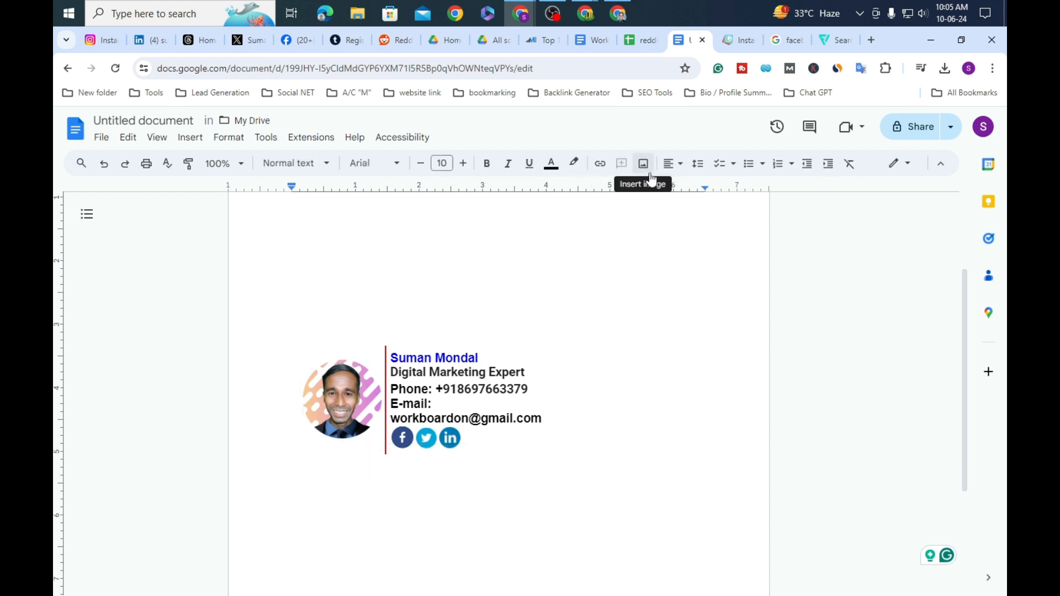
Step: Capture a screen region with an arrow pointing out the image-insert feature, then close it
key(Print)
drag(557, 114, 732, 249)
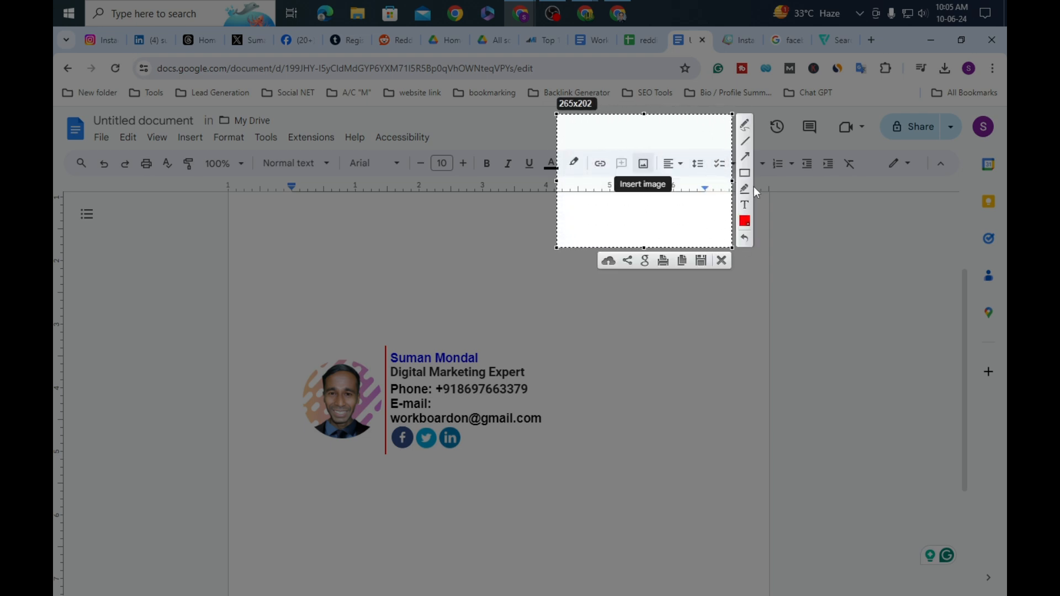
mouse_move(568, 235)
mouse_down()
mouse_move(611, 181)
mouse_move(644, 173)
mouse_up()
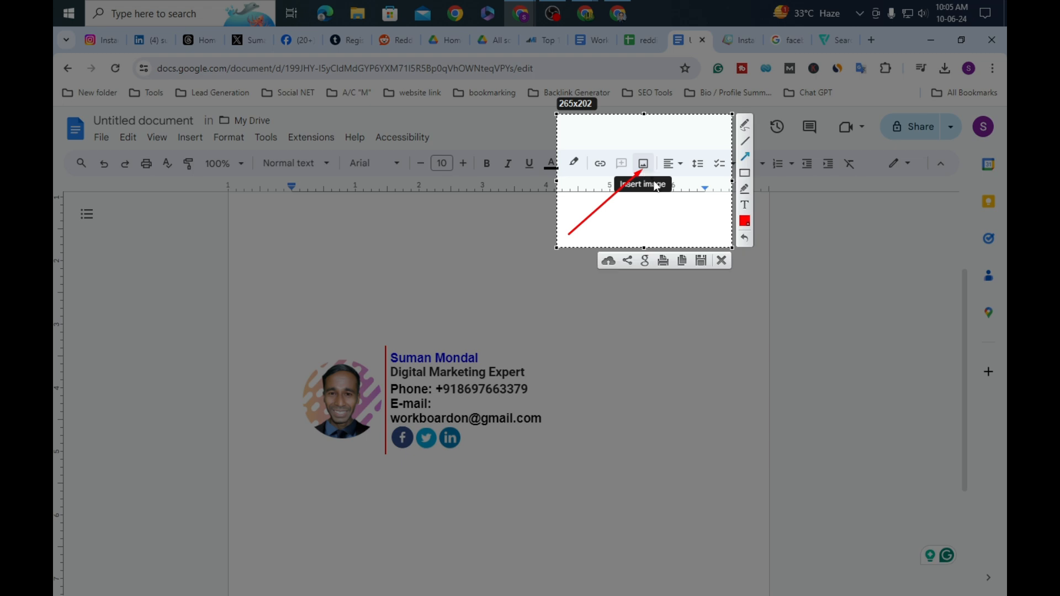
click(721, 260)
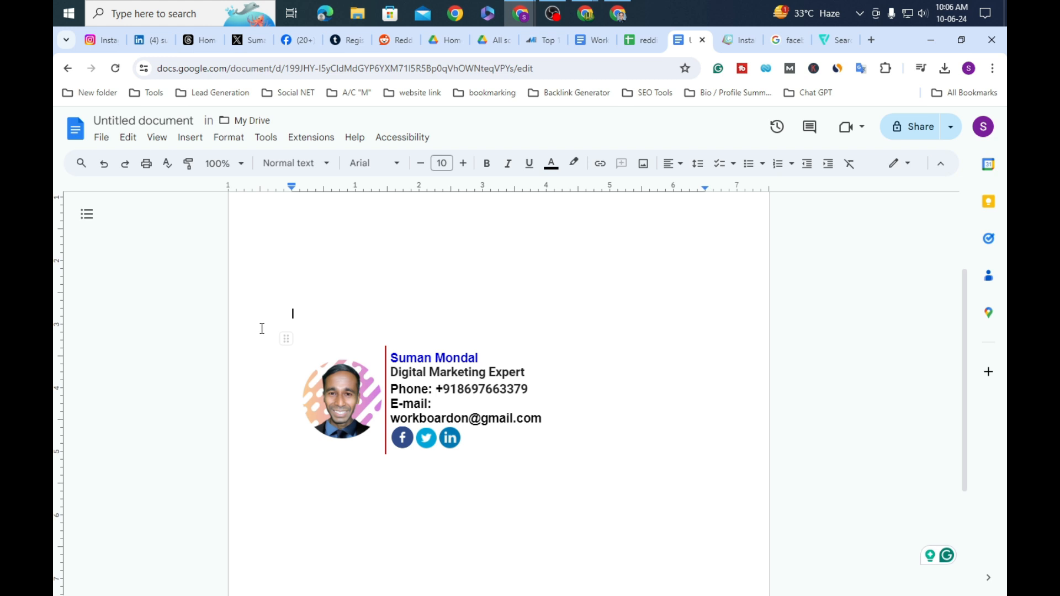
Step: Upload the bearded man portrait onto the empty line above the signature table
mouse_move(274, 313)
mouse_down()
mouse_move(295, 331)
mouse_move(556, 396)
mouse_up()
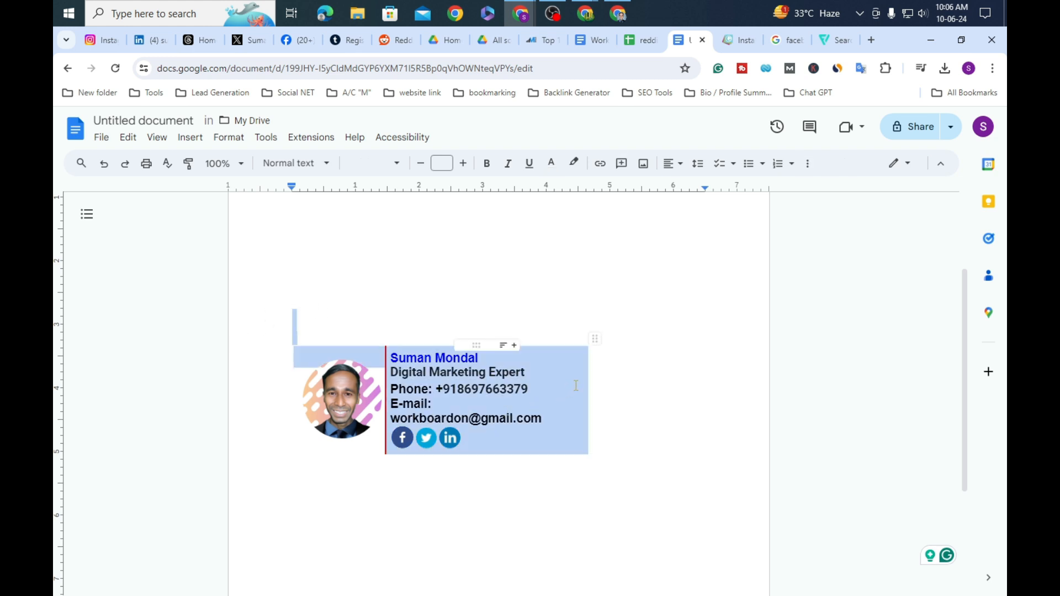
click(584, 262)
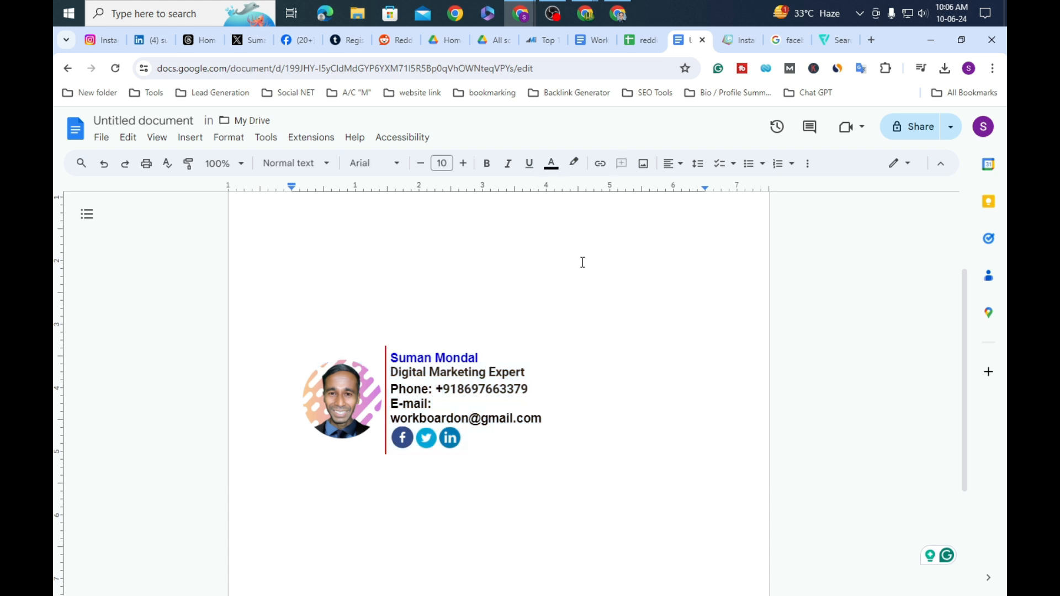
click(643, 166)
click(705, 190)
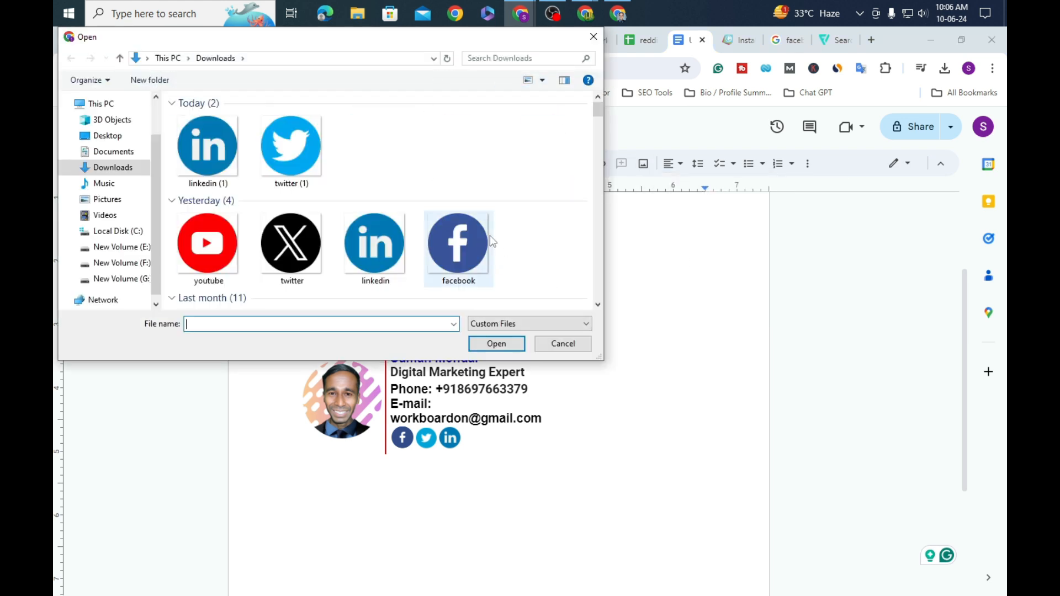
scroll(489, 235, down, 5)
scroll(431, 232, up, 5)
scroll(373, 227, down, 2)
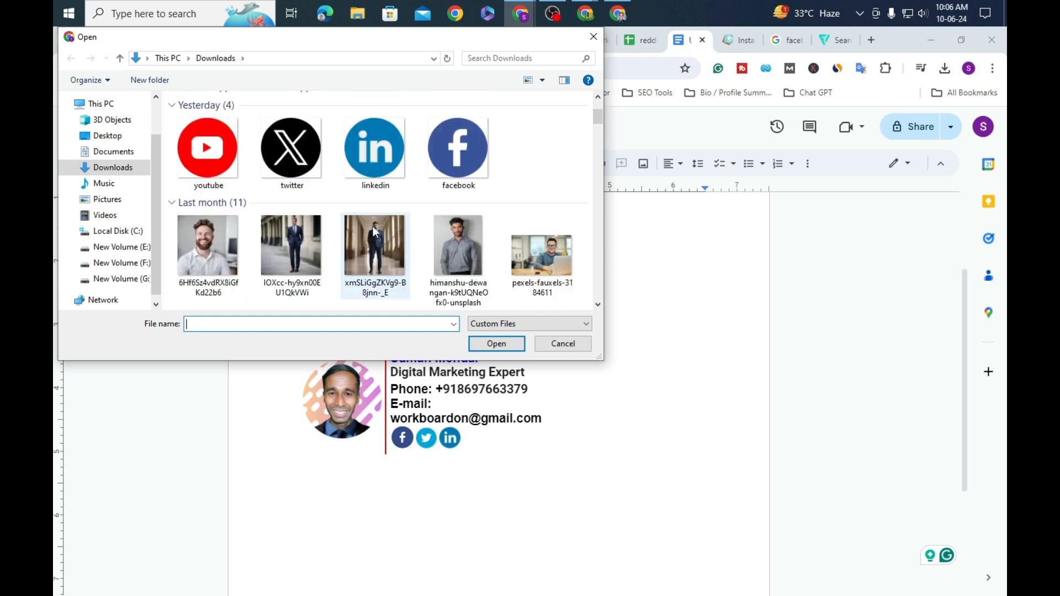
click(202, 257)
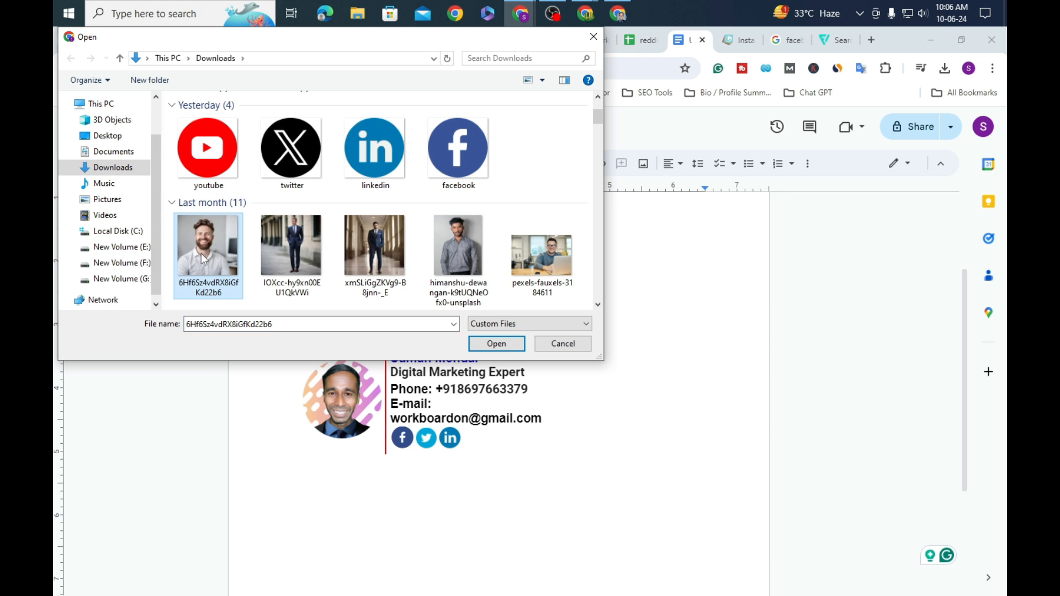
click(505, 343)
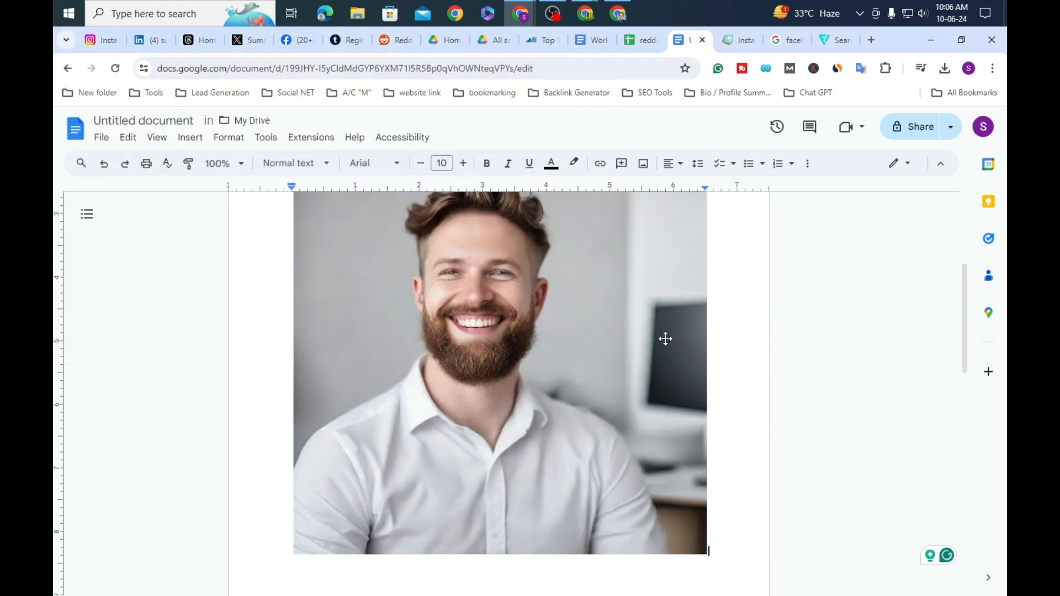
Step: Shrink the inserted bearded portrait to a small square
scroll(609, 358, up, 3)
click(586, 453)
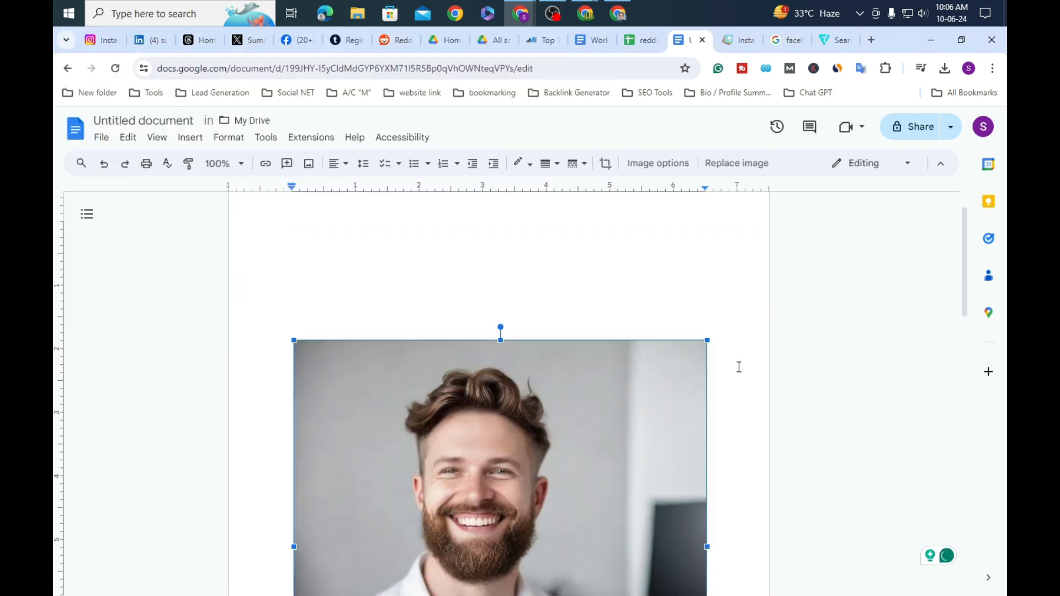
drag(707, 340, 539, 498)
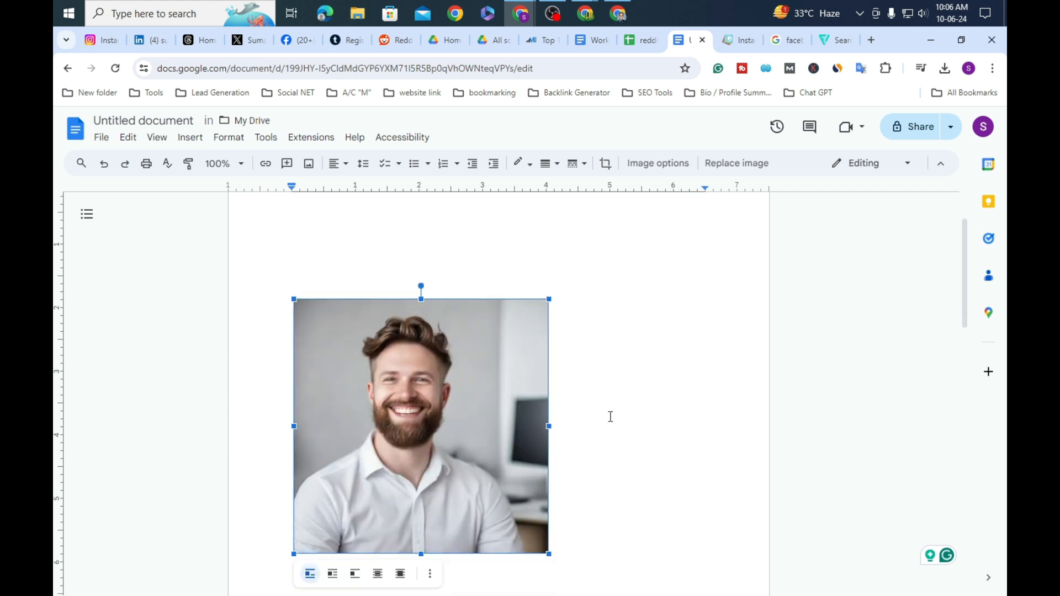
scroll(516, 313, up, 1)
drag(550, 274, 468, 367)
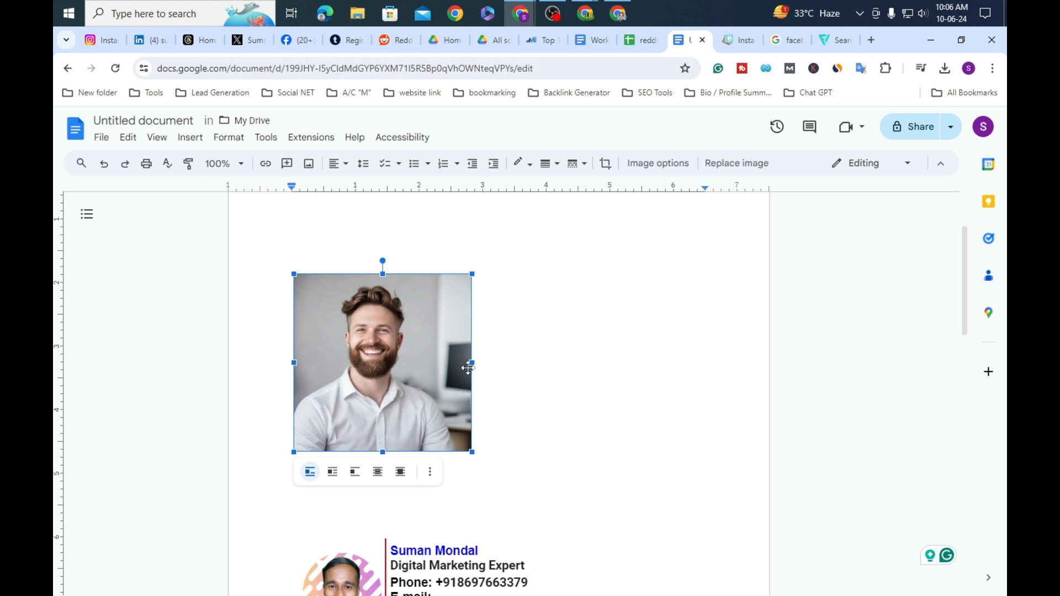
drag(473, 272, 460, 285)
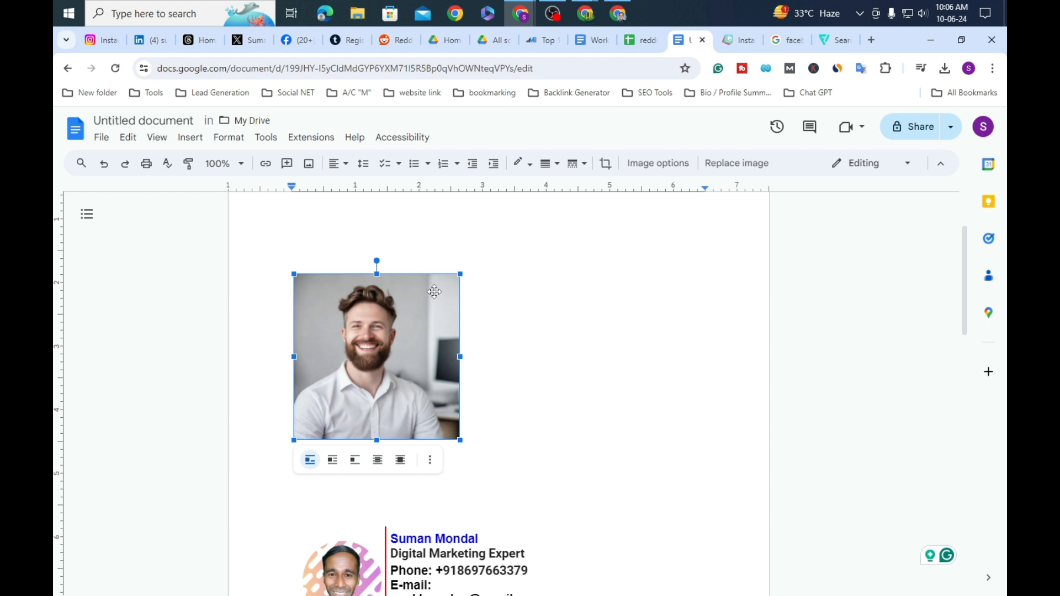
Step: Delete the inserted portrait and dismiss the image options again
key(Delete)
scroll(621, 244, up, 3)
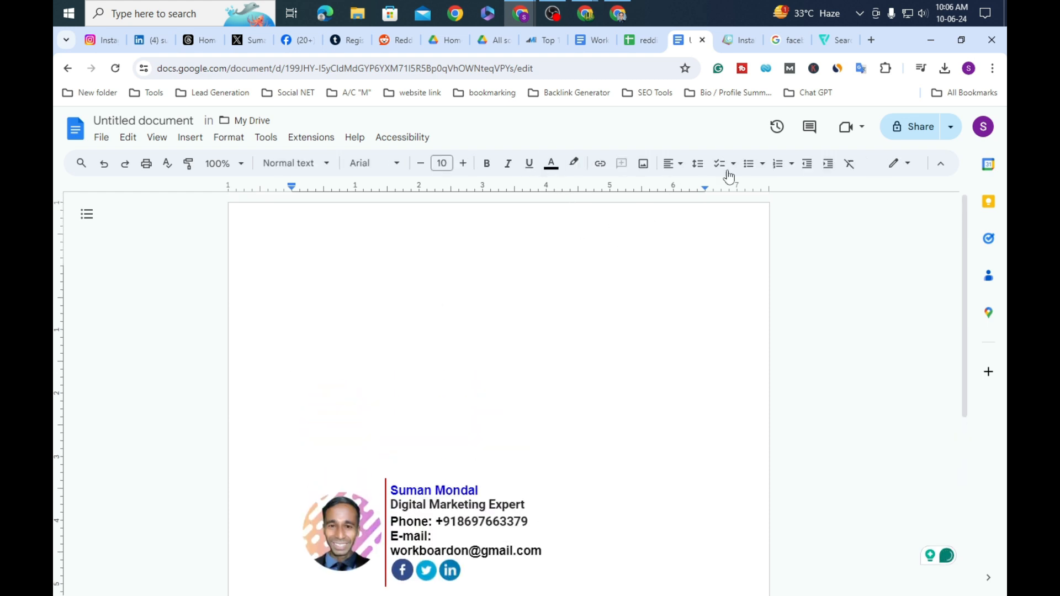
click(643, 163)
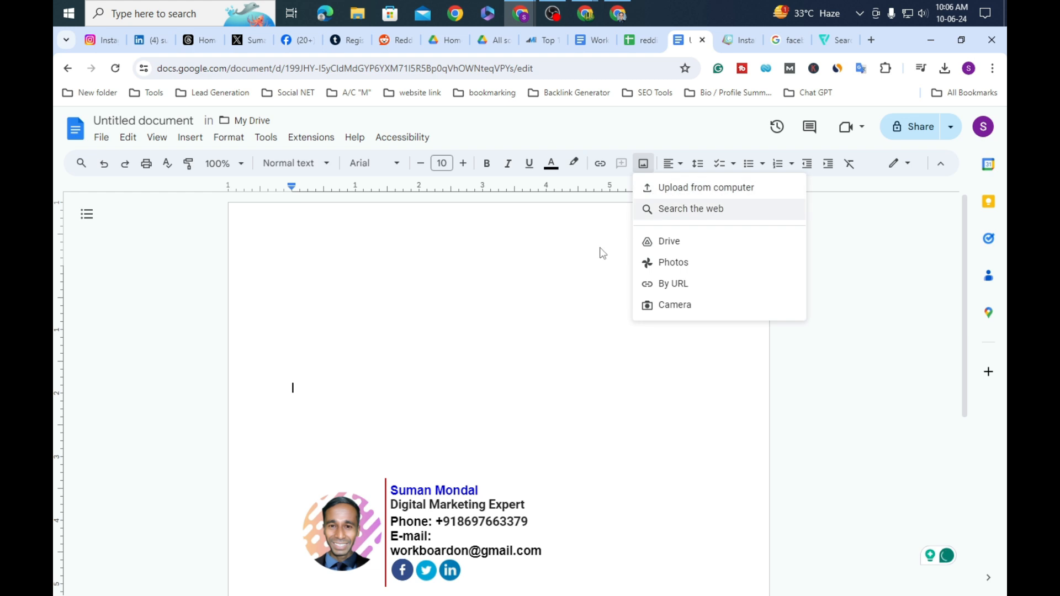
click(516, 271)
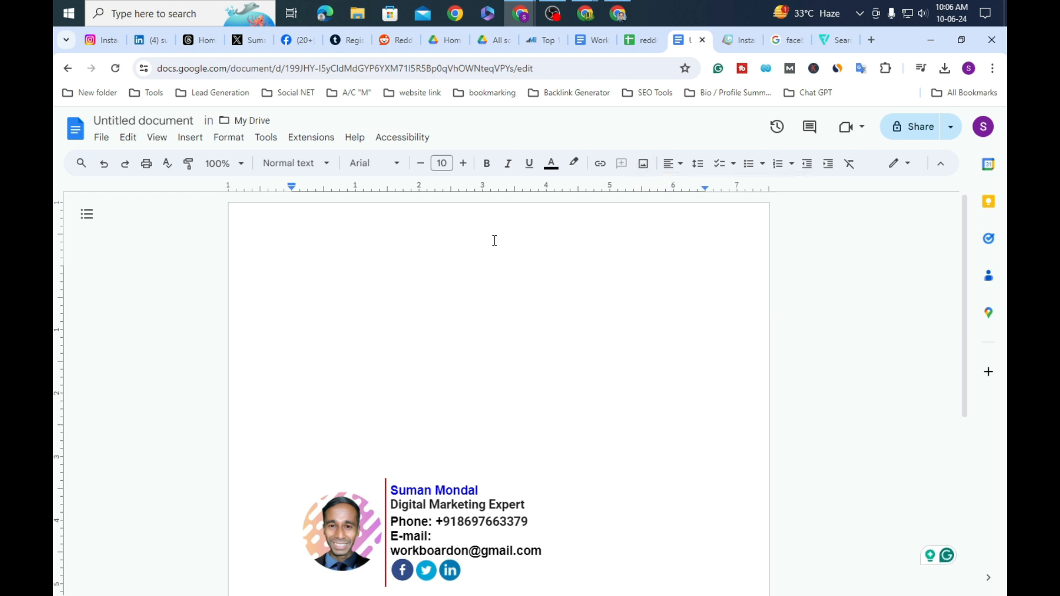
Step: In a new Chrome tab, search 'profile pic maker' and open pfpmaker.com
click(869, 42)
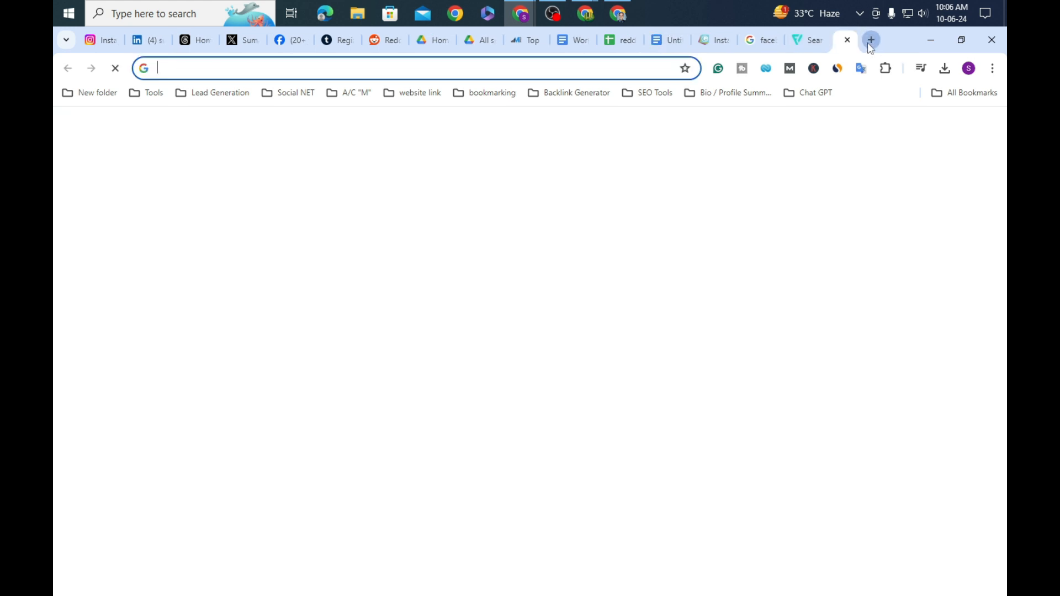
click(511, 313)
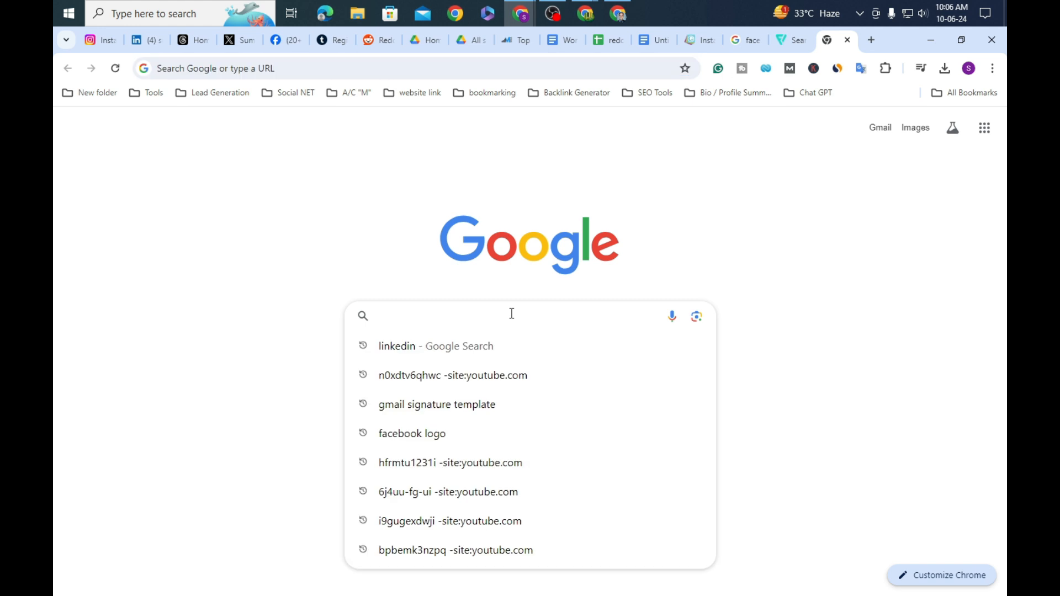
text(pro)
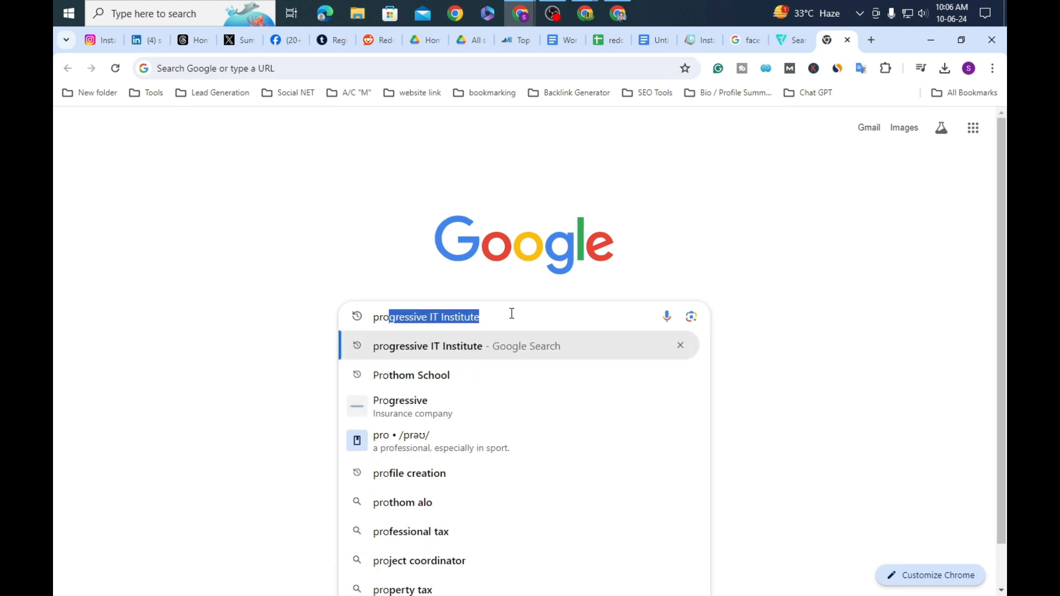
text(file)
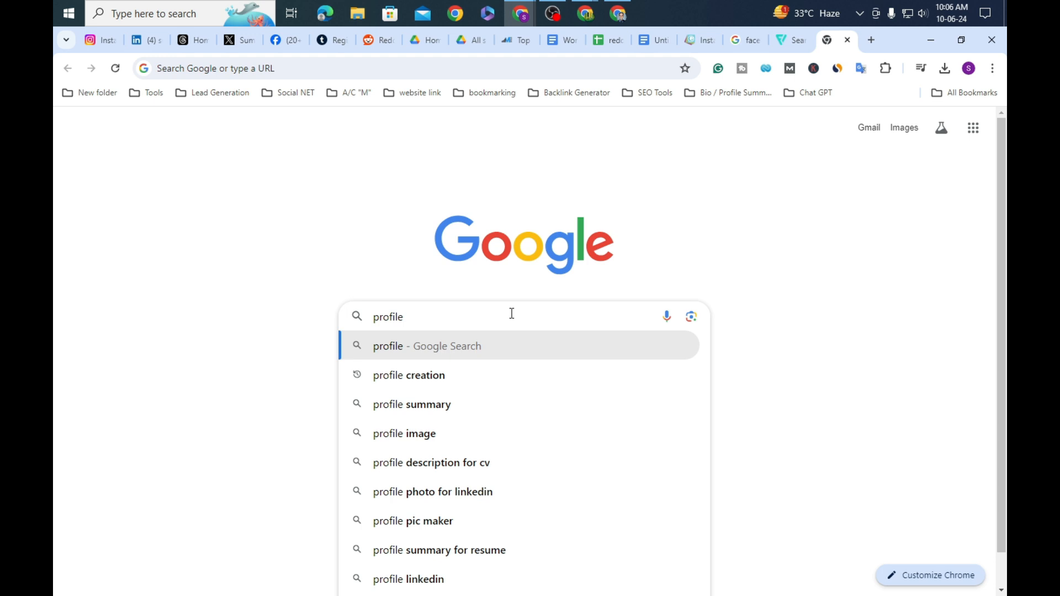
text( pic)
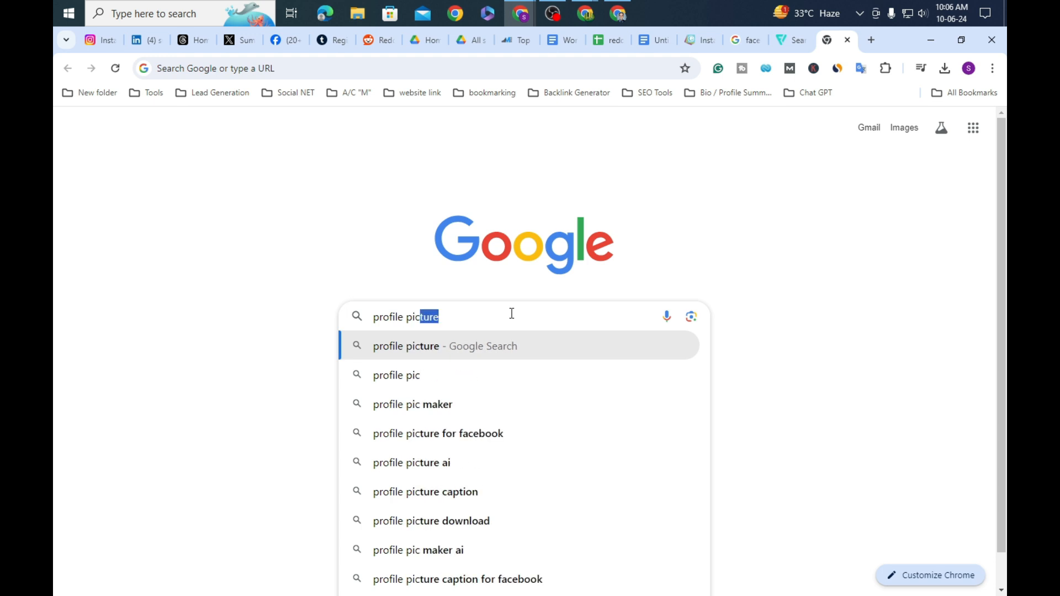
click(466, 406)
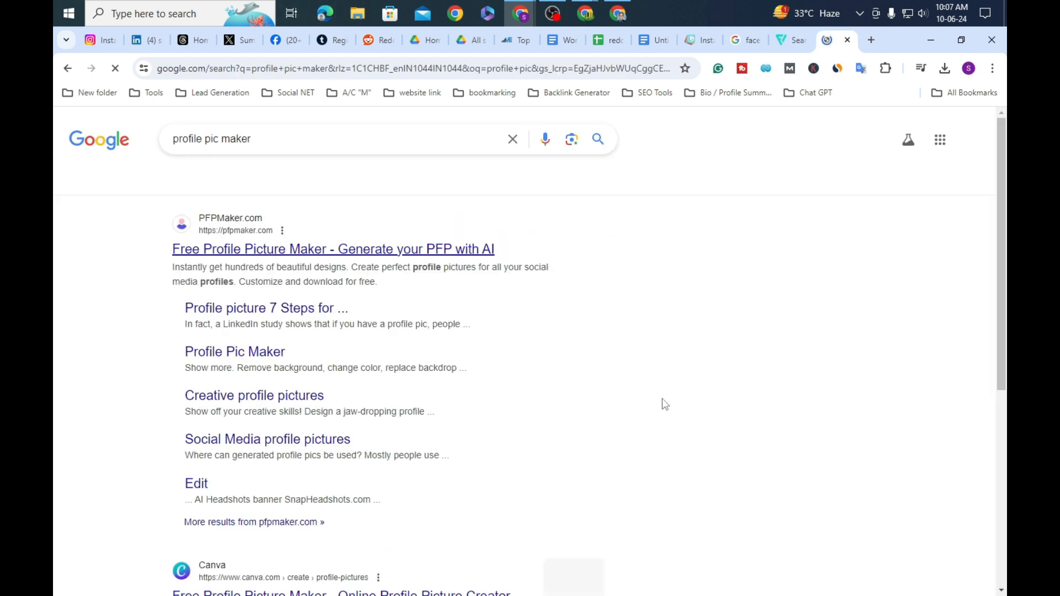
click(386, 251)
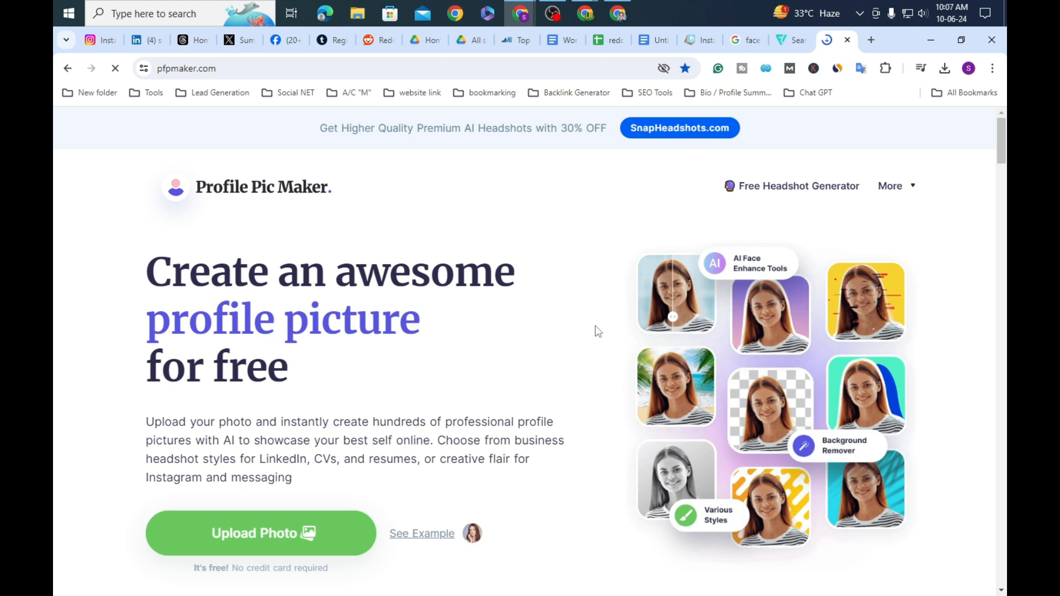
Step: Upload the bearded man portrait to Profile Pic Maker
scroll(596, 330, down, 2)
click(259, 399)
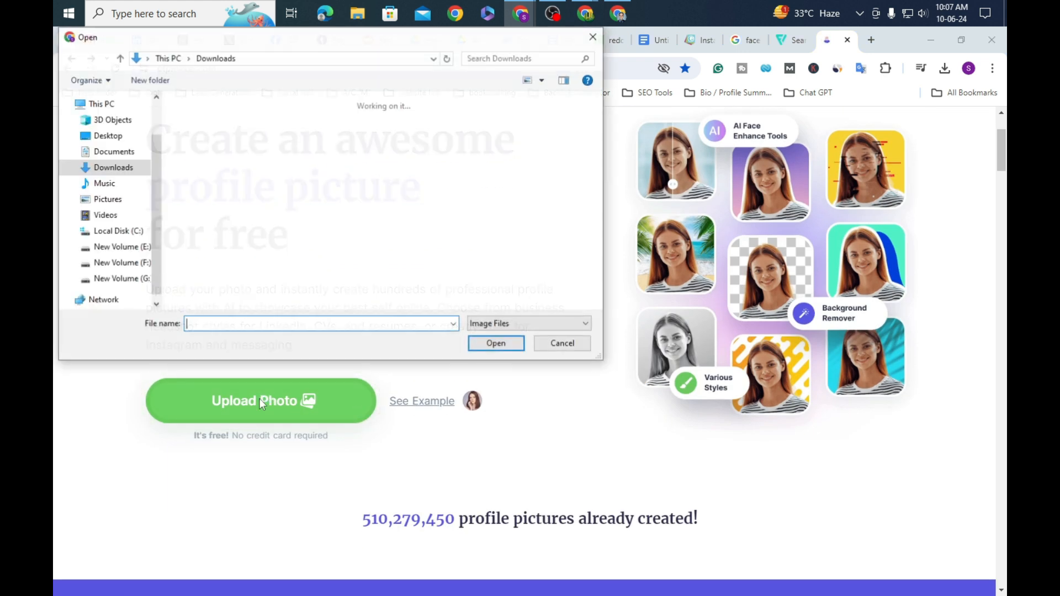
scroll(431, 278, down, 5)
click(373, 145)
click(492, 342)
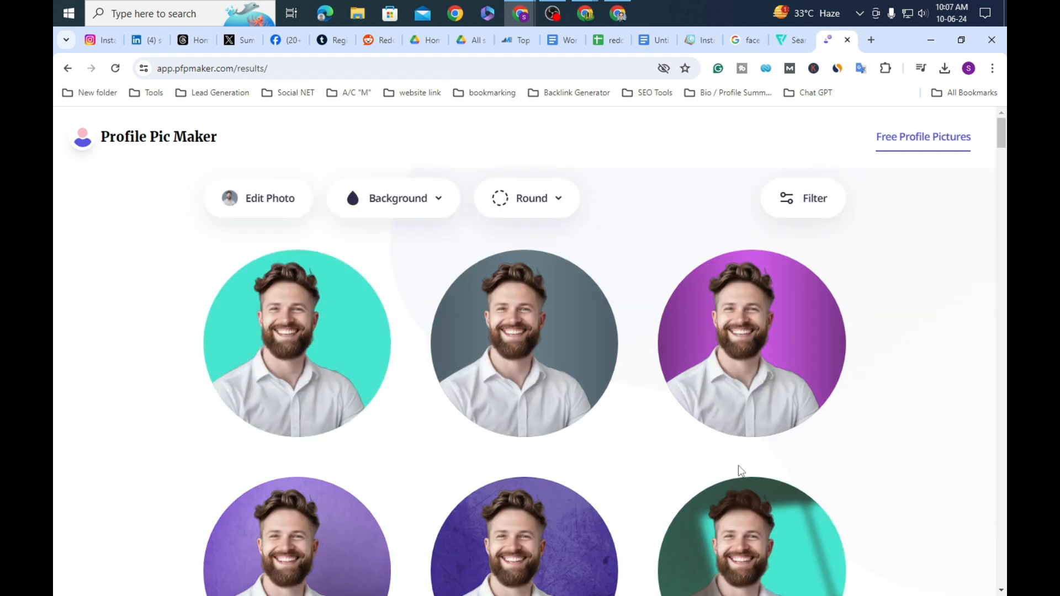
Step: Nudge the purple-background portrait, download it as profile-pic (1).png, and return to the document
scroll(717, 463, down, 2)
scroll(619, 461, up, 2)
scroll(378, 473, down, 5)
scroll(378, 473, down, 3)
scroll(497, 387, up, 5)
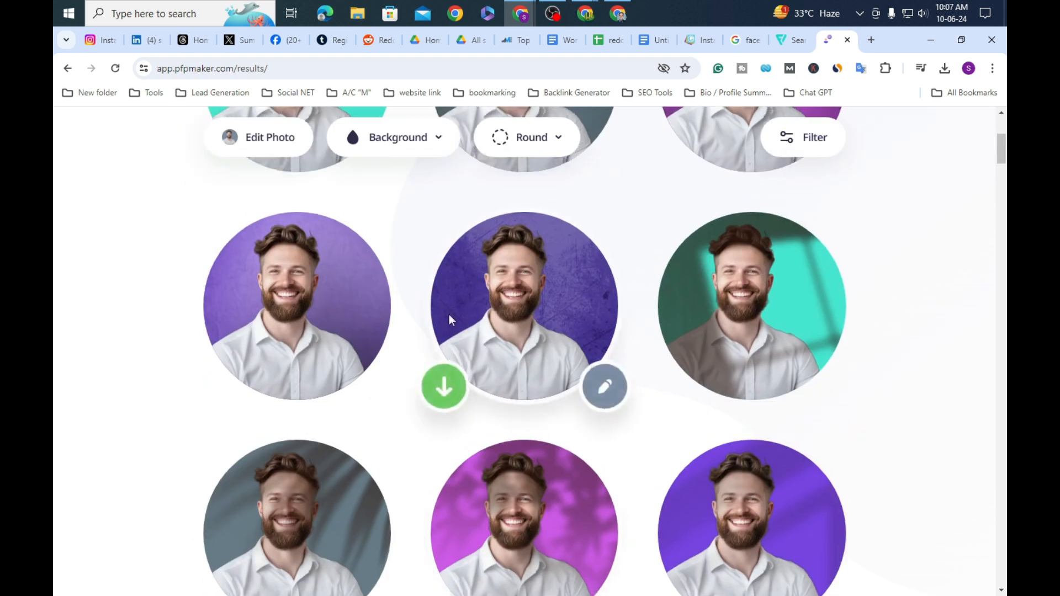
scroll(753, 326, up, 3)
scroll(756, 309, up, 1)
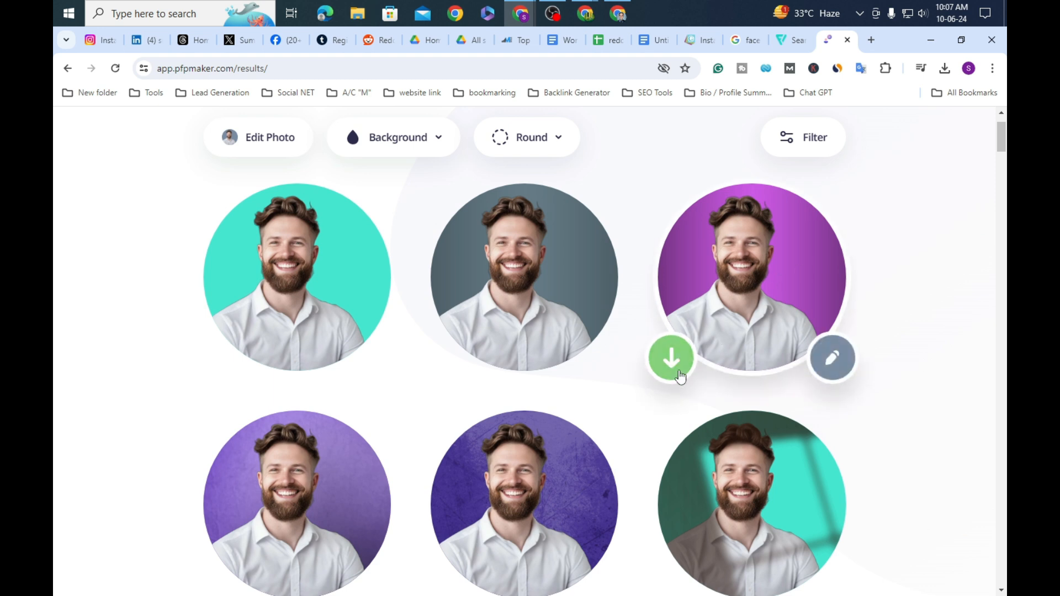
click(831, 357)
drag(716, 420, 732, 407)
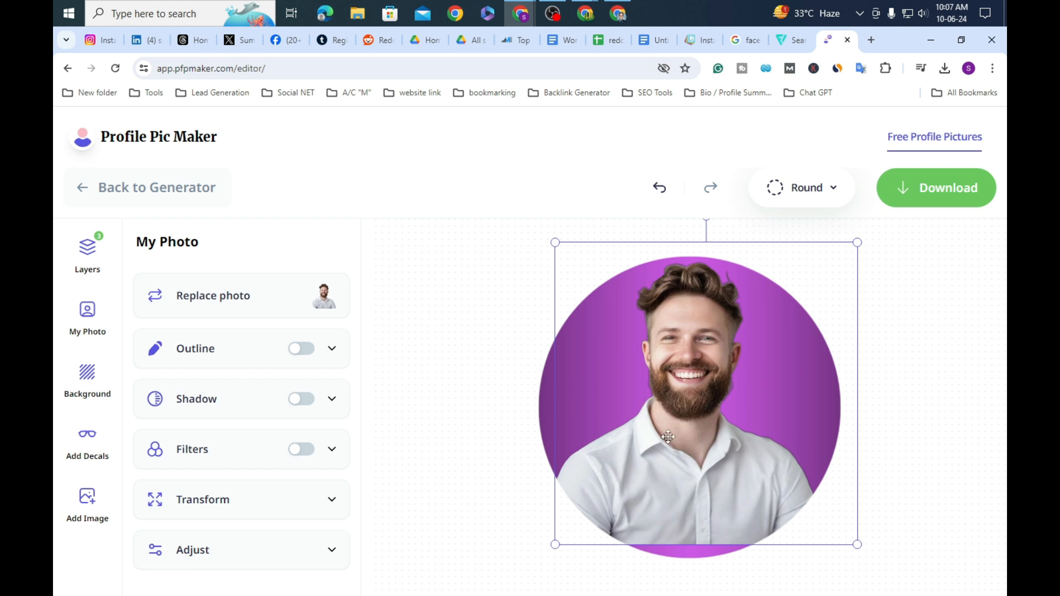
click(950, 195)
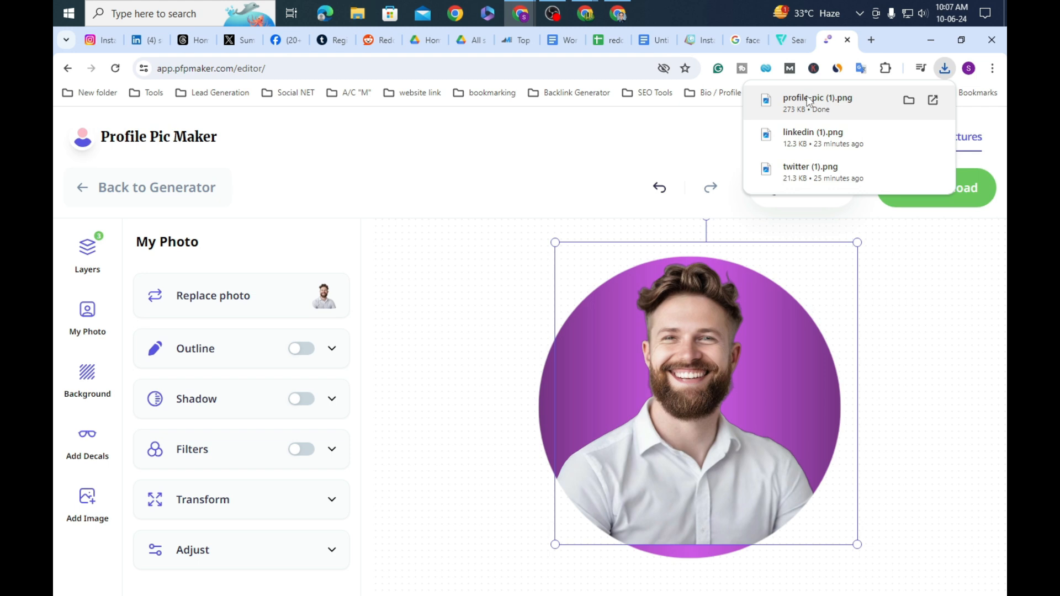
click(642, 43)
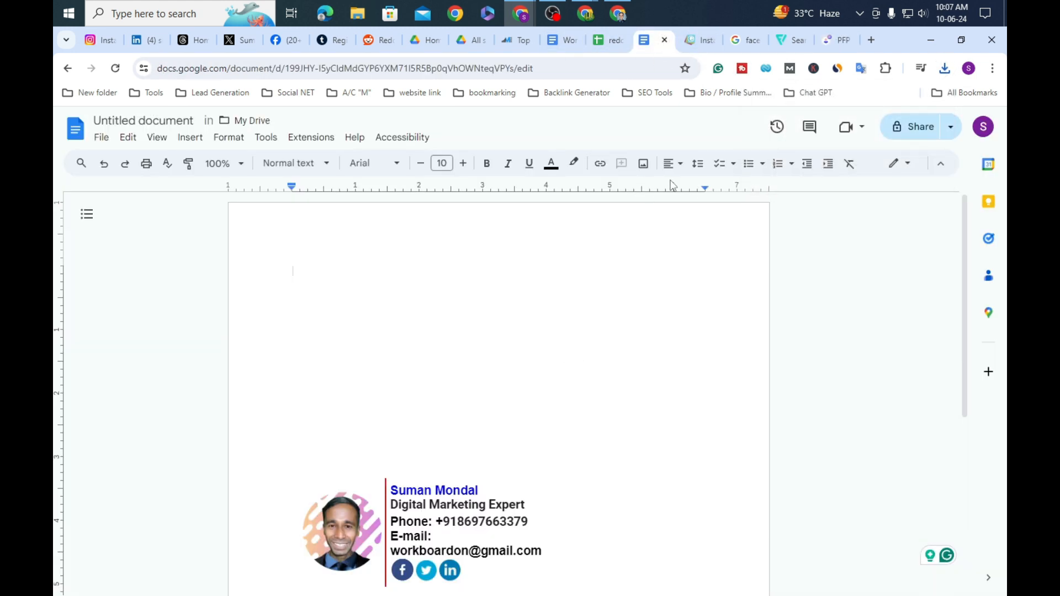
Step: Insert profile-pic (1) from the computer into the document
click(645, 164)
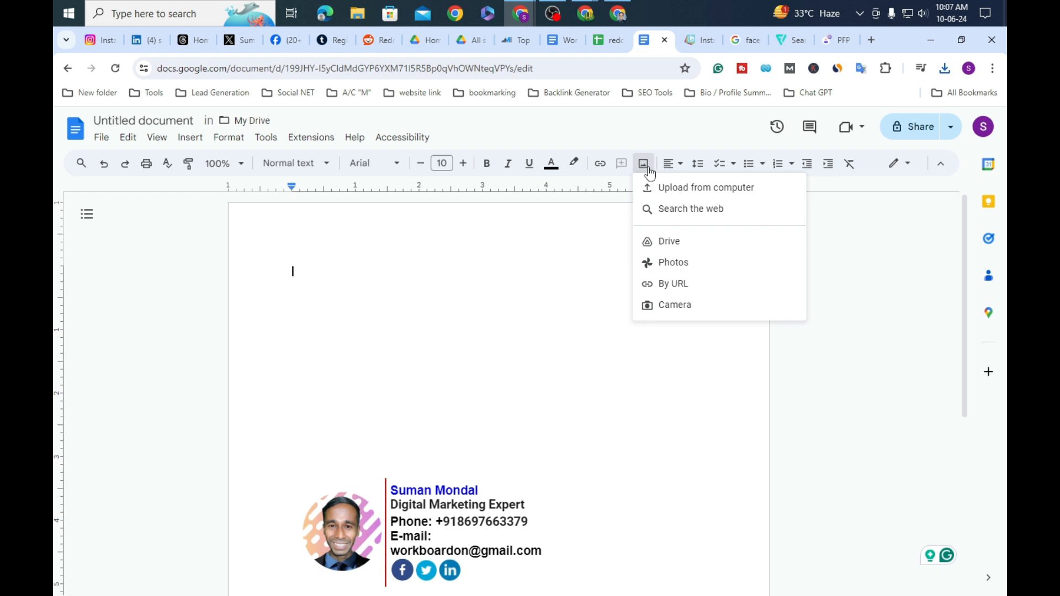
click(745, 190)
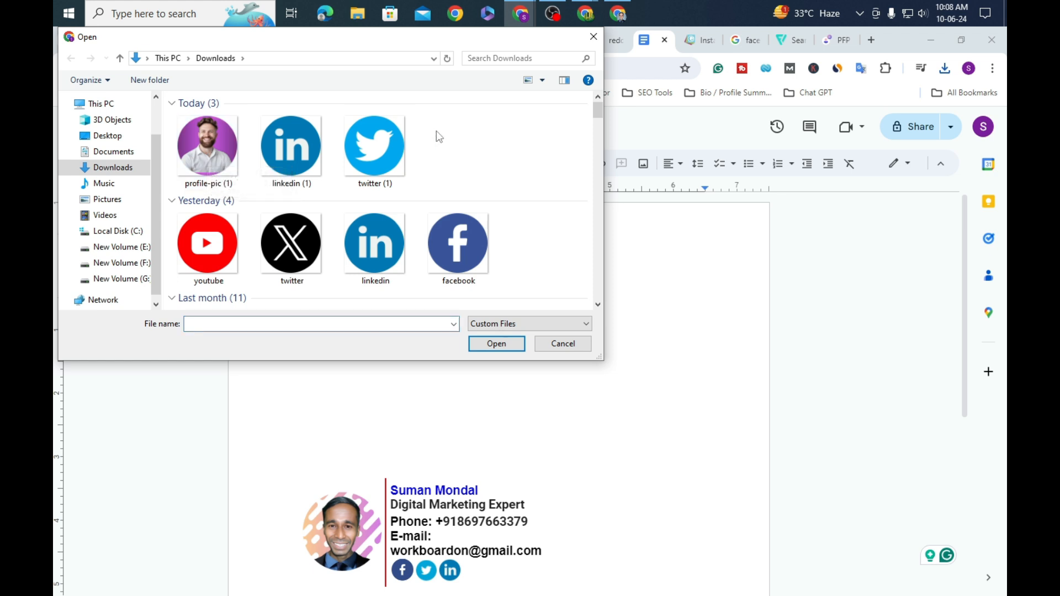
click(228, 161)
click(496, 343)
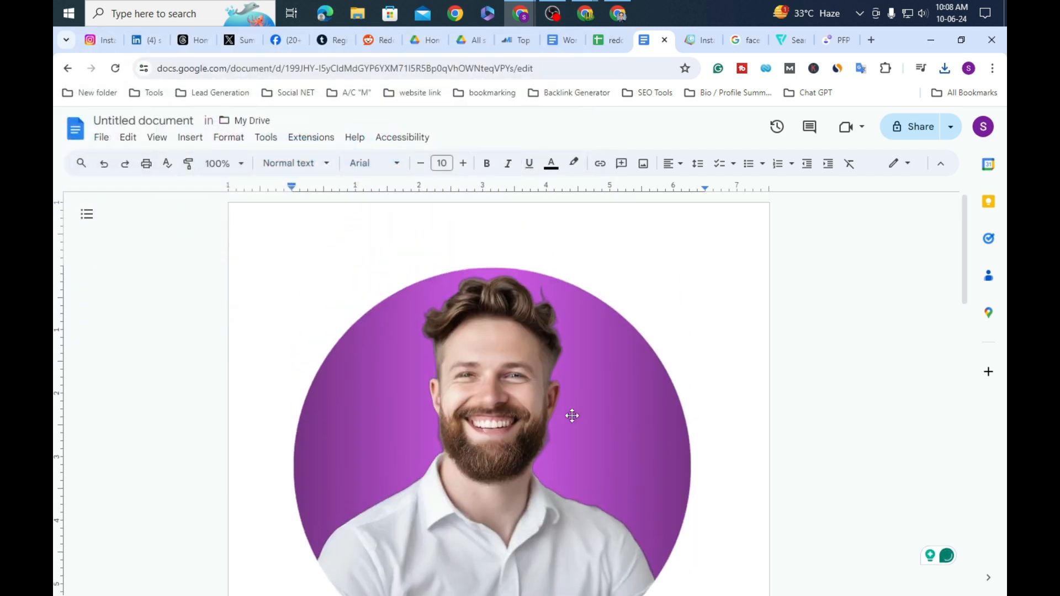
Step: Shrink the inserted purple portrait to a small size in three corner drags
drag(688, 200, 537, 355)
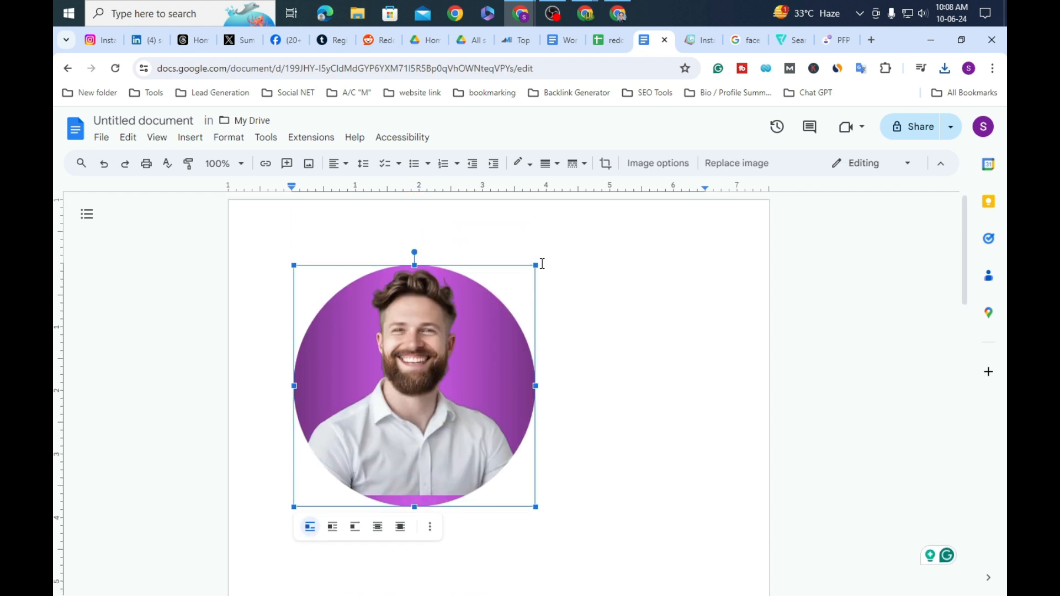
drag(534, 263, 473, 324)
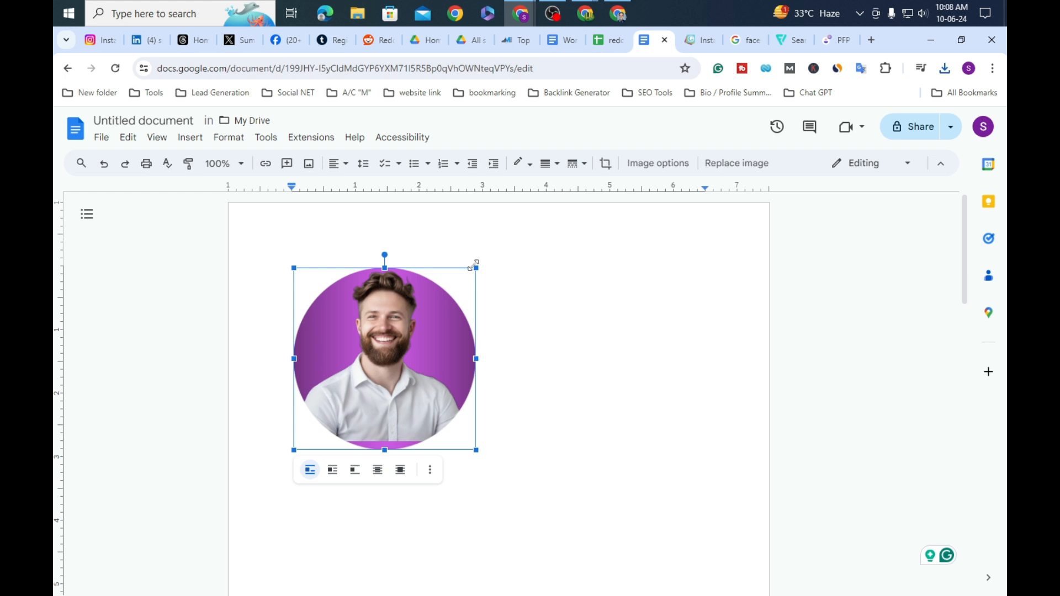
drag(477, 269, 443, 301)
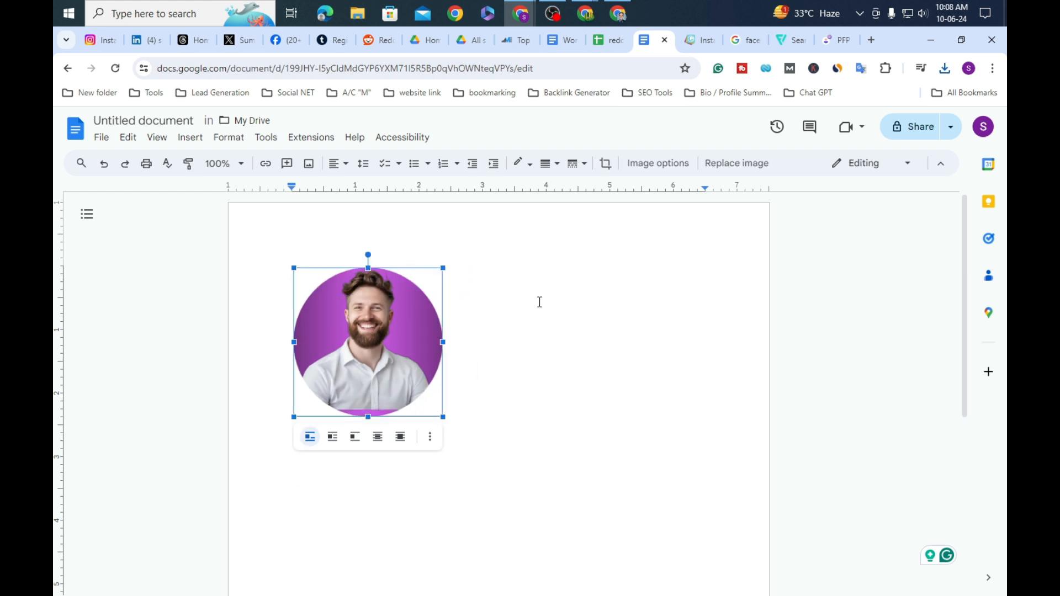
scroll(540, 302, down, 4)
scroll(540, 302, up, 4)
scroll(540, 302, down, 1)
scroll(540, 302, up, 1)
Step: Delete the old photo from the signature table
drag(445, 264, 420, 291)
scroll(495, 333, down, 3)
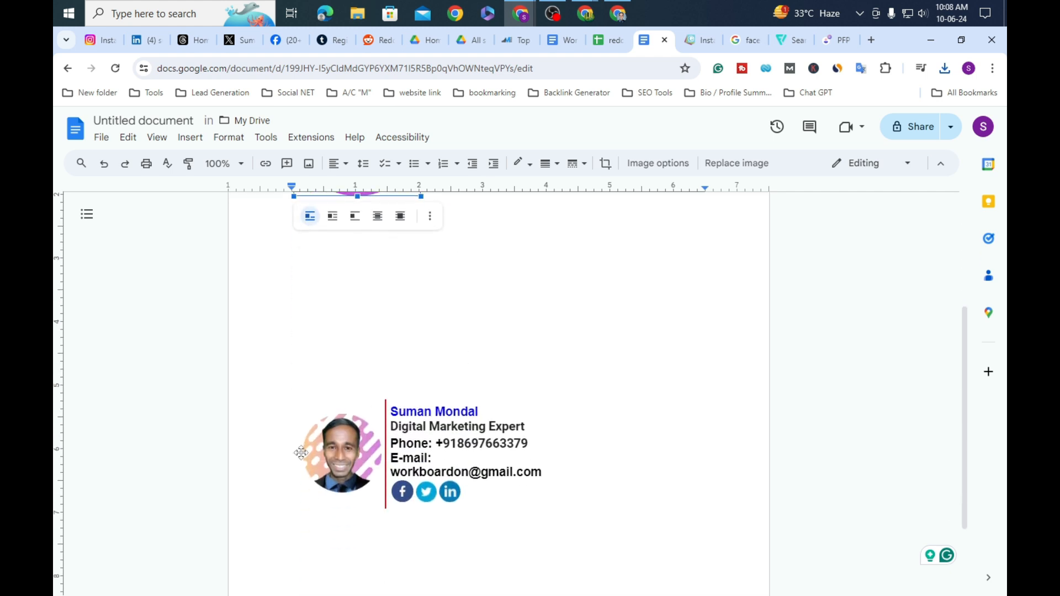
click(336, 463)
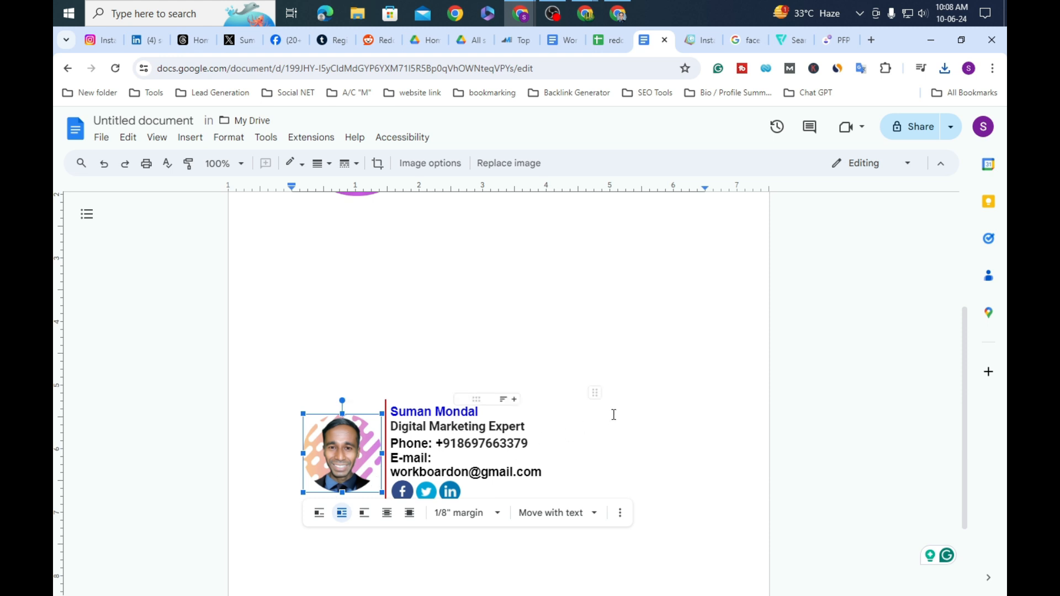
scroll(613, 414, up, 3)
click(475, 402)
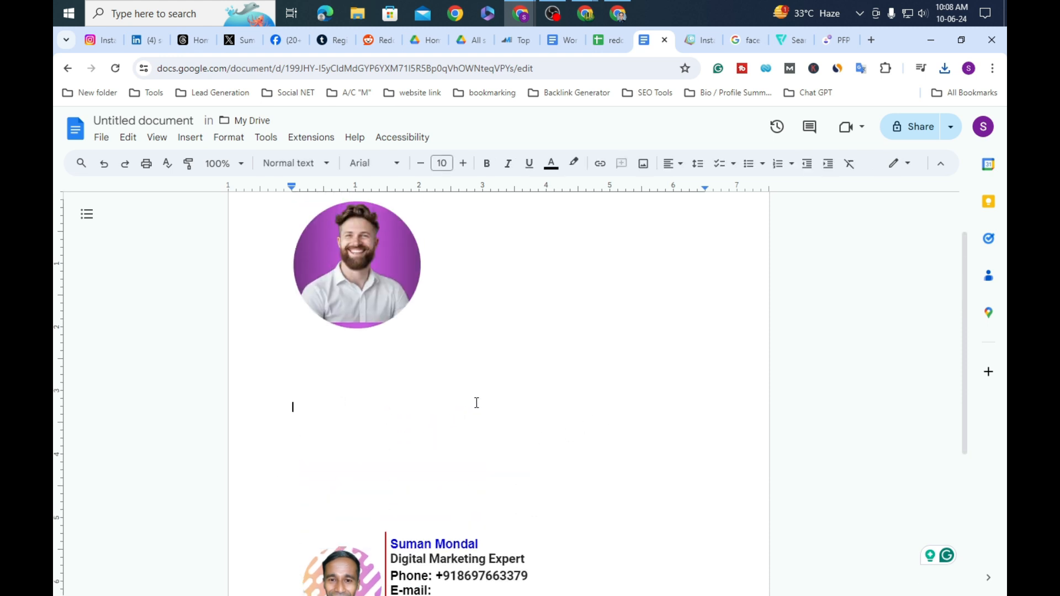
click(367, 269)
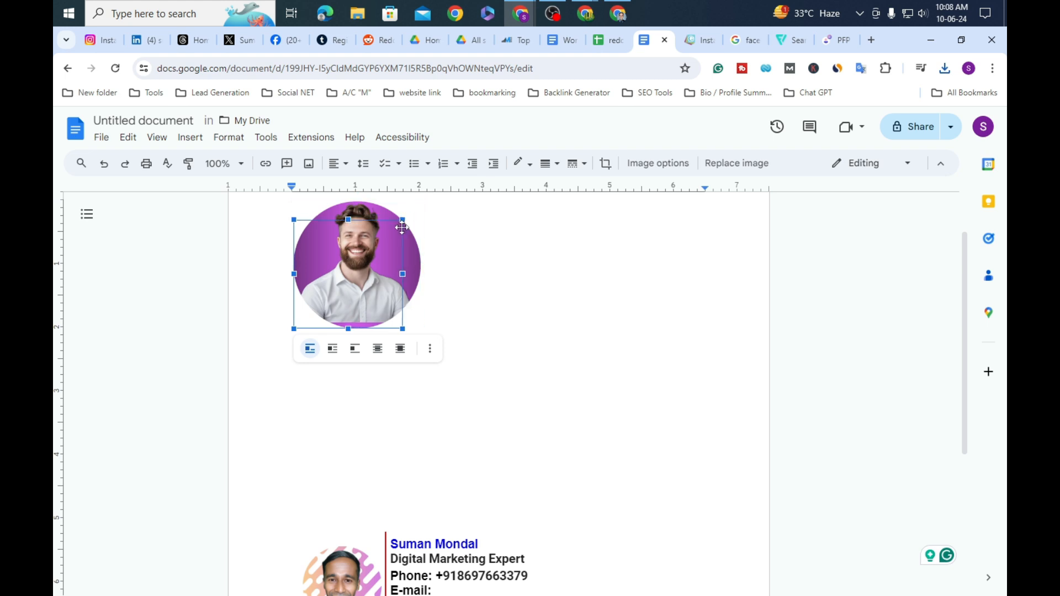
scroll(353, 386, down, 3)
click(350, 442)
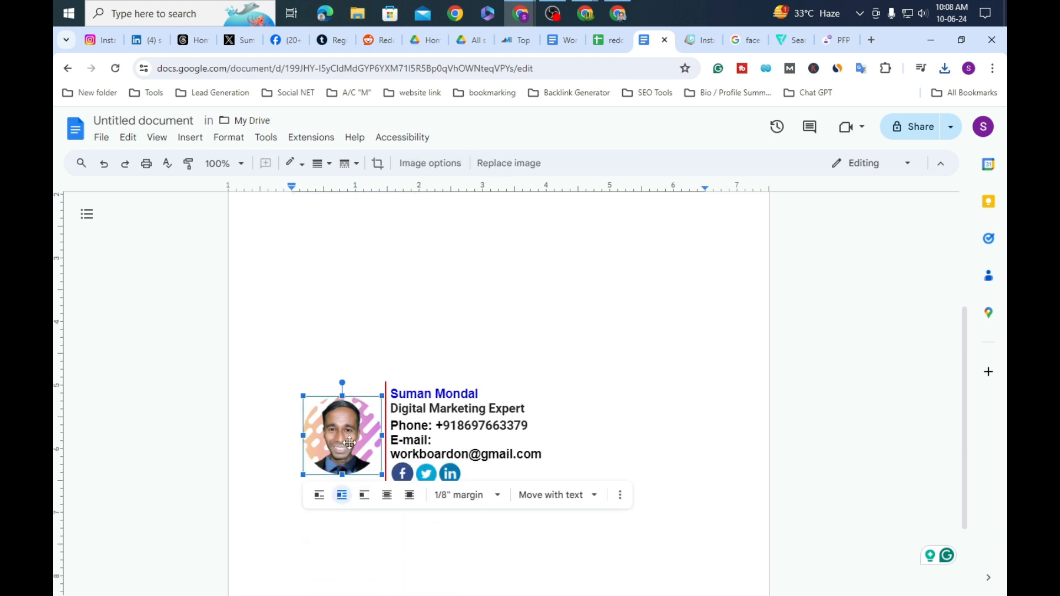
key(Delete)
Step: Move the purple portrait into the table cell beside the details and shrink it to fit
scroll(596, 387, up, 3)
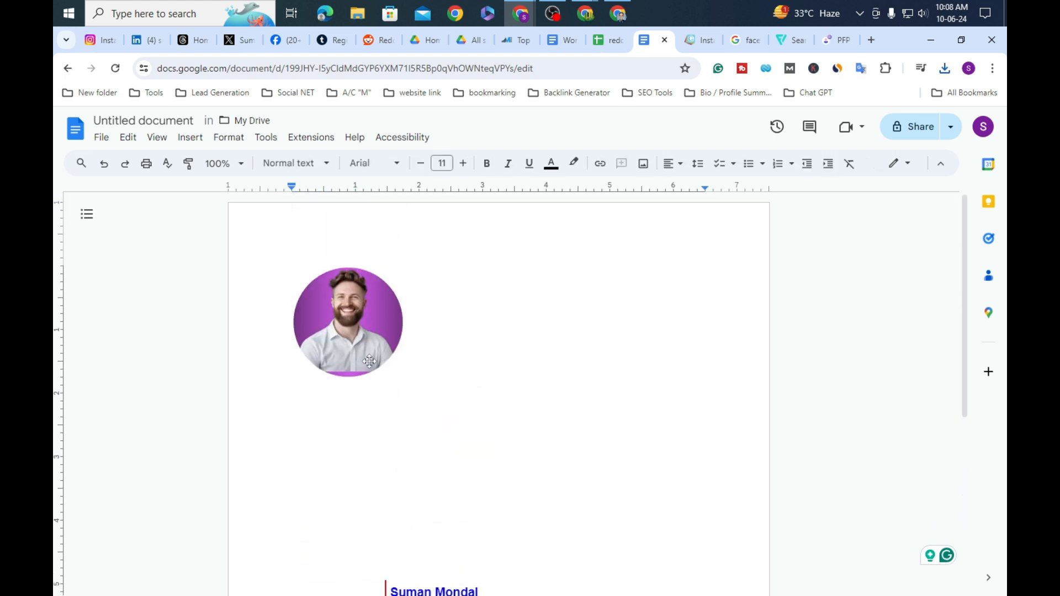
click(357, 331)
mouse_move(317, 591)
mouse_down()
mouse_move(309, 547)
mouse_move(323, 524)
mouse_up()
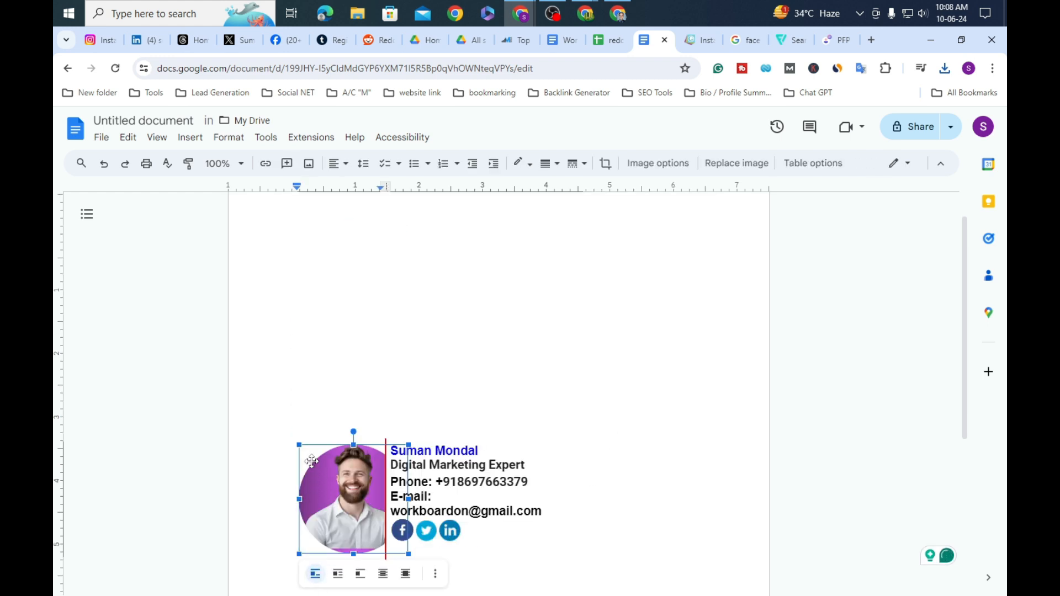
drag(299, 444, 325, 469)
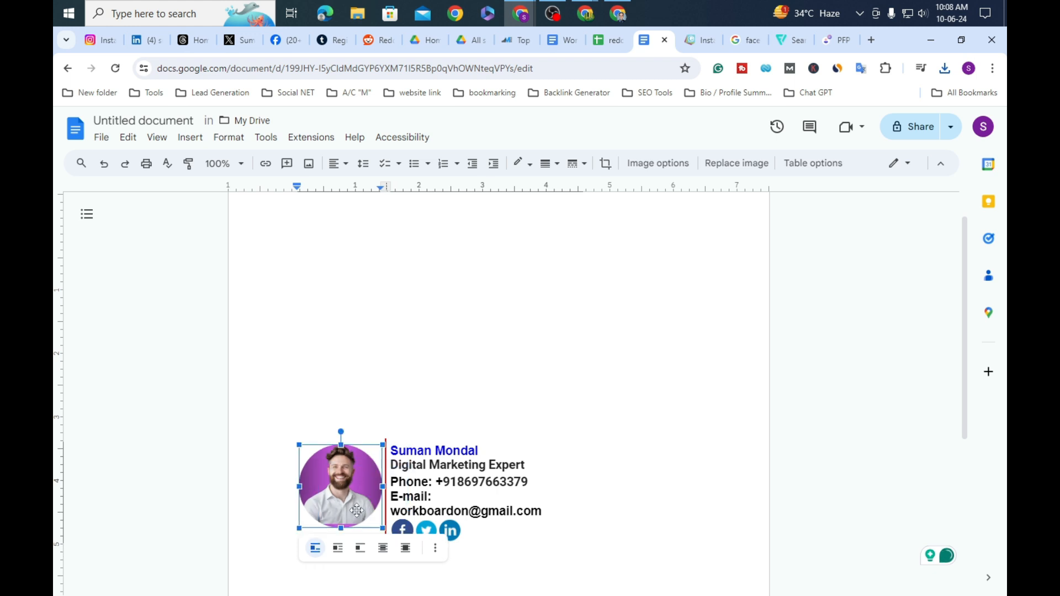
click(605, 378)
scroll(606, 377, down, 3)
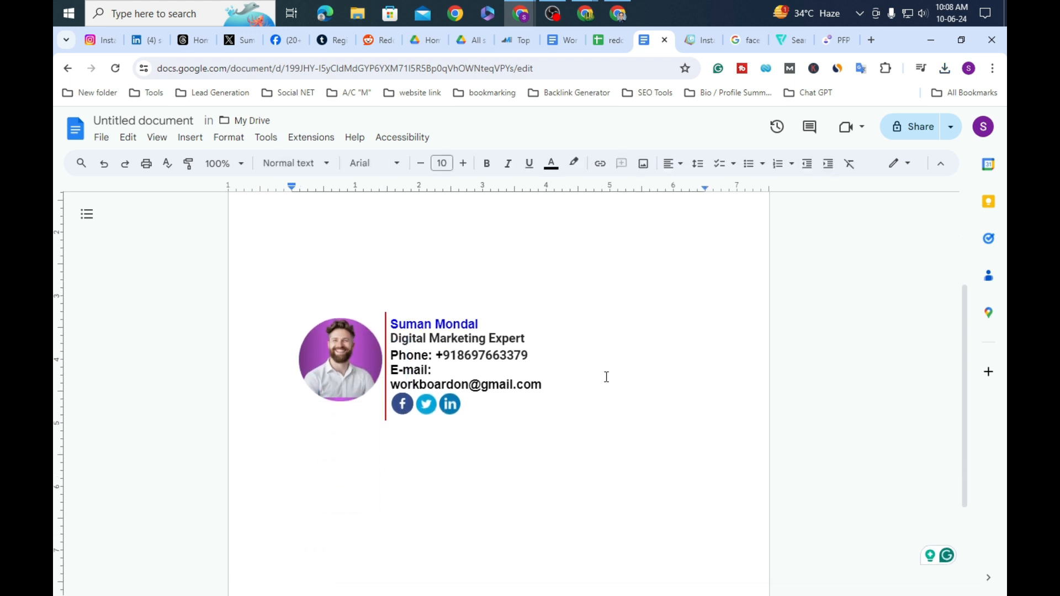
Step: Colour the contact cell's top, right and bottom borders blue from the Border color palette
click(443, 305)
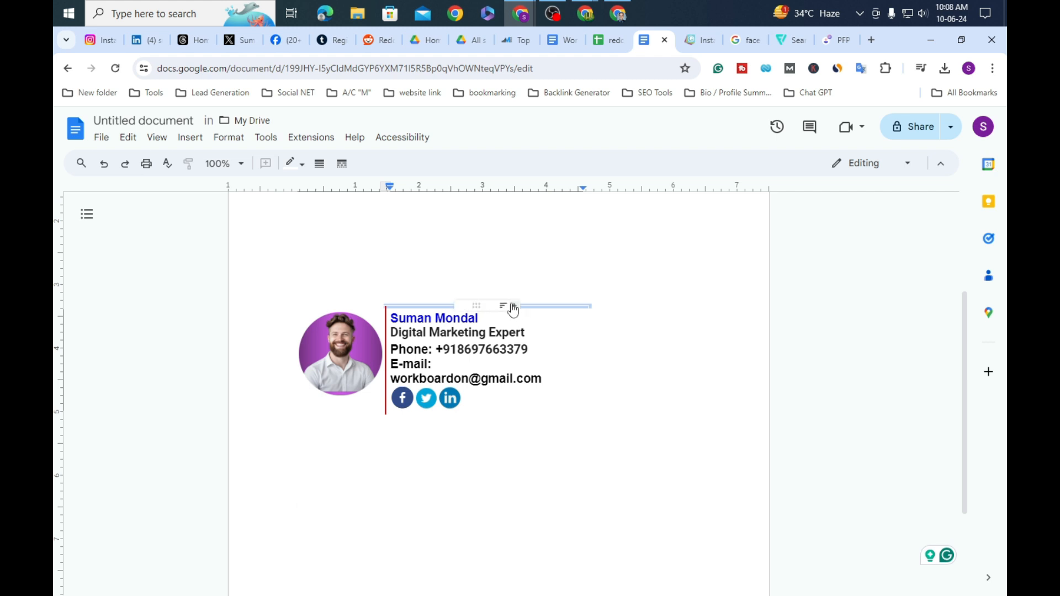
click(293, 165)
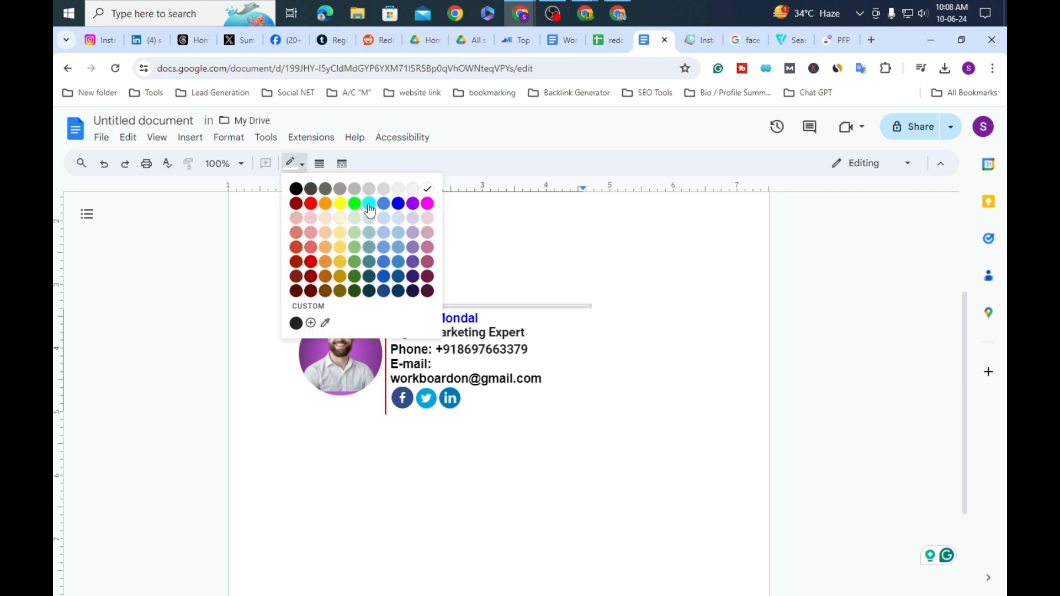
click(398, 205)
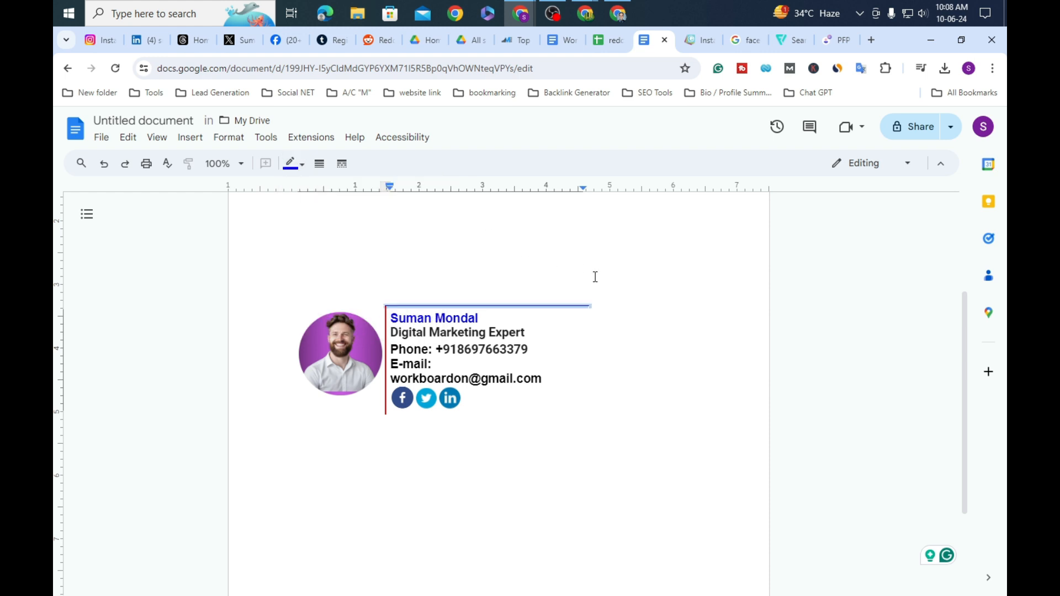
click(589, 346)
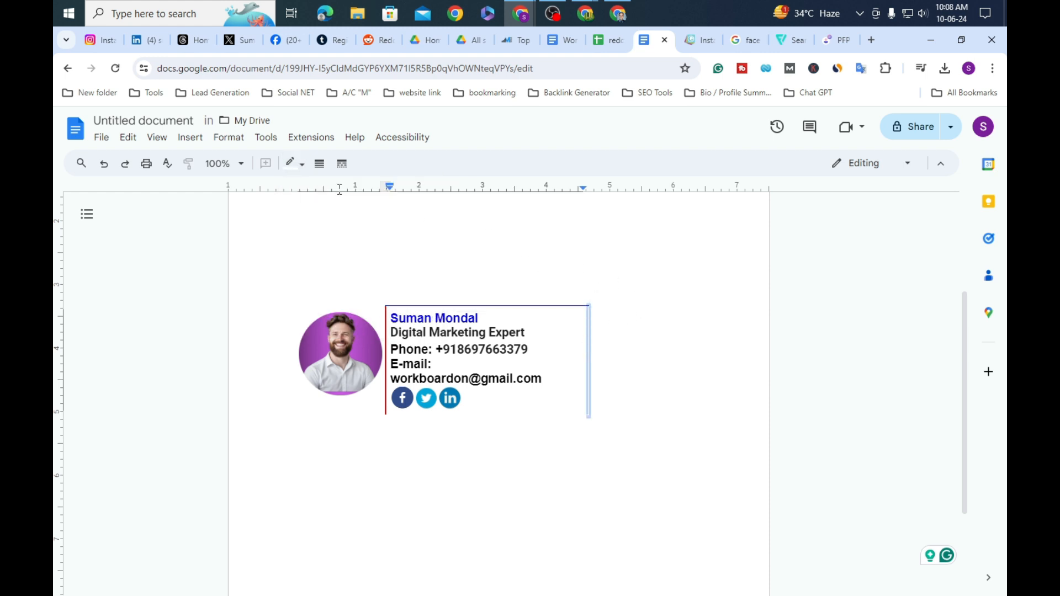
click(300, 164)
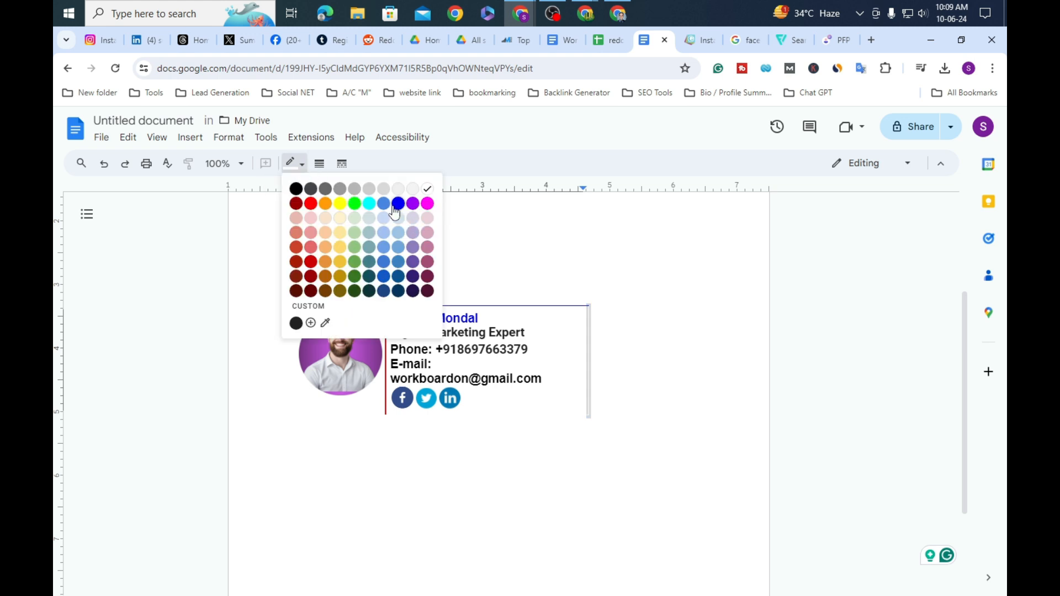
click(409, 216)
click(507, 413)
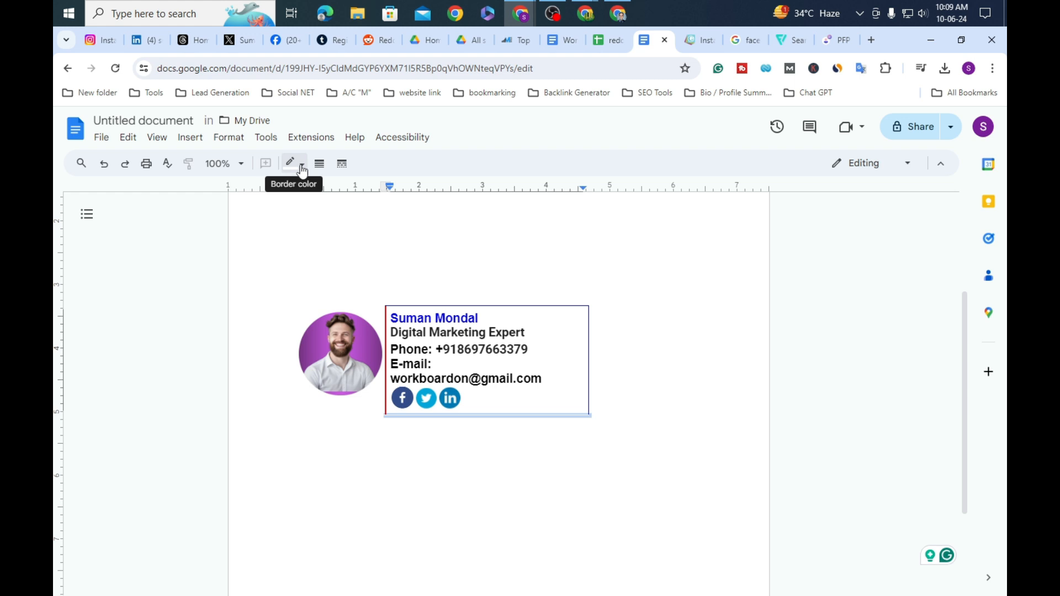
click(302, 166)
click(407, 203)
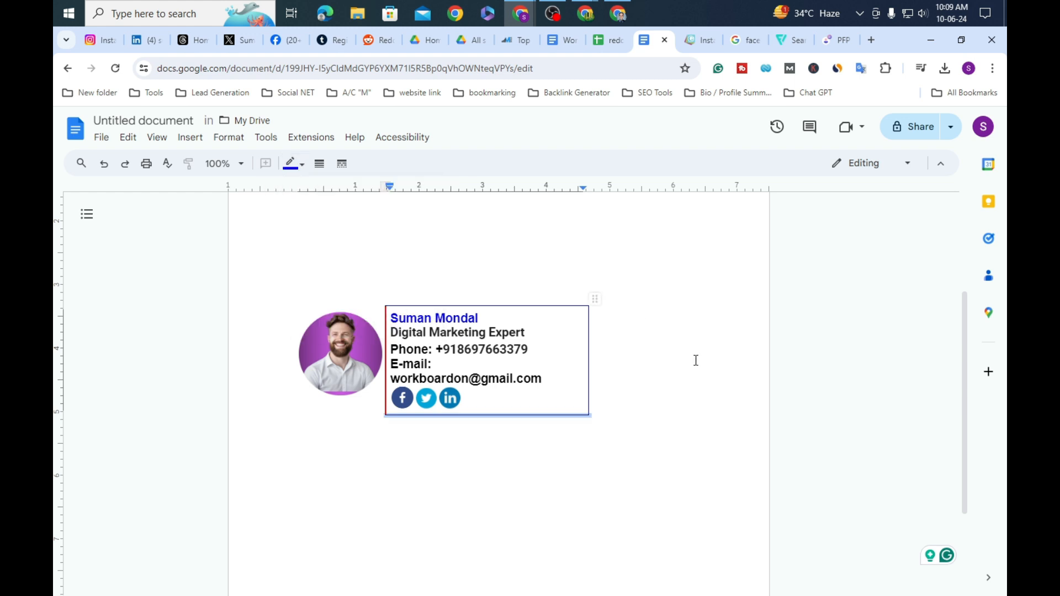
click(696, 360)
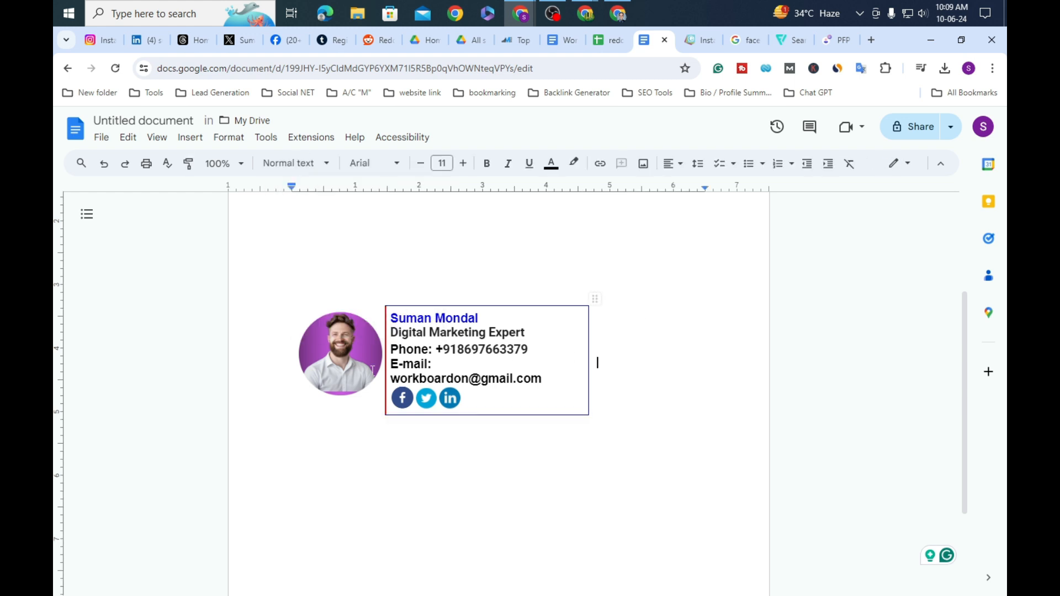
click(447, 319)
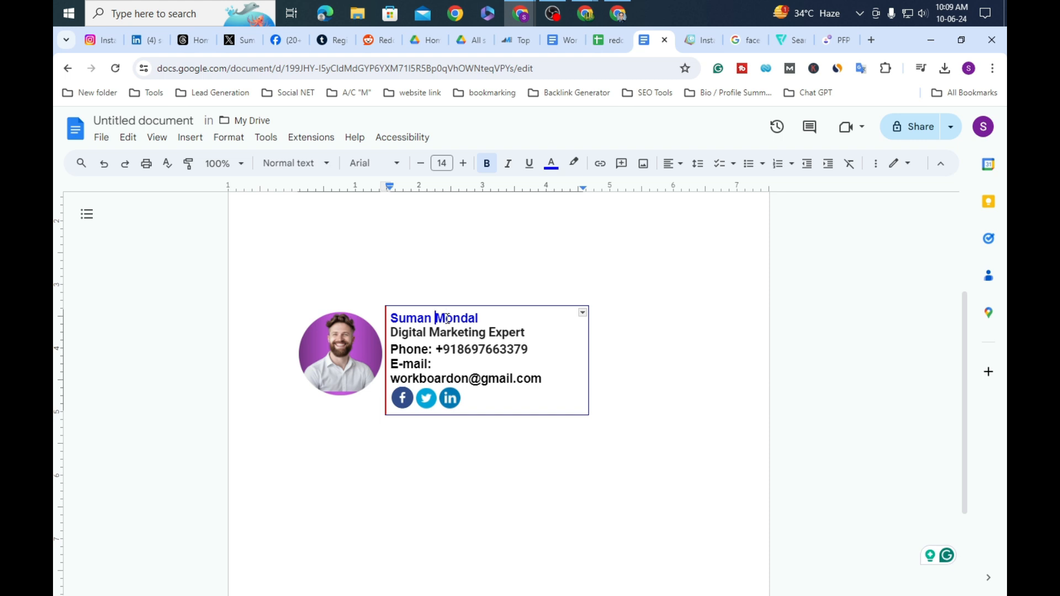
Step: Replace the first name, trim 'Expert' from the job title, and enter a new phone number
key(BackSpace)
key(BackSpace)
key(BackSpace)
key(BackSpace)
key(BackSpace)
key(BackSpace)
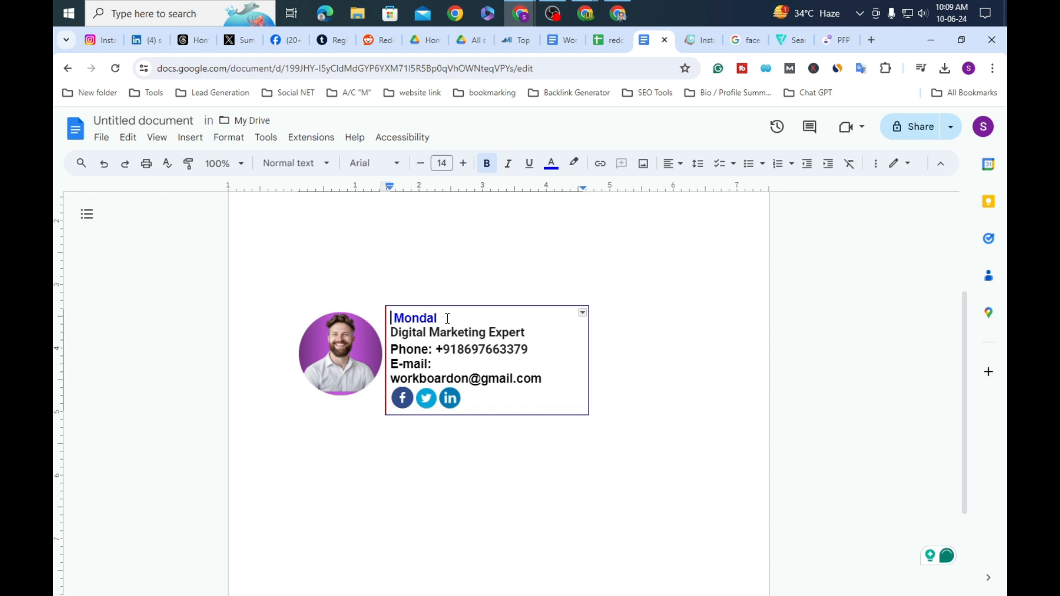
text(Raju)
click(557, 330)
key(BackSpace)
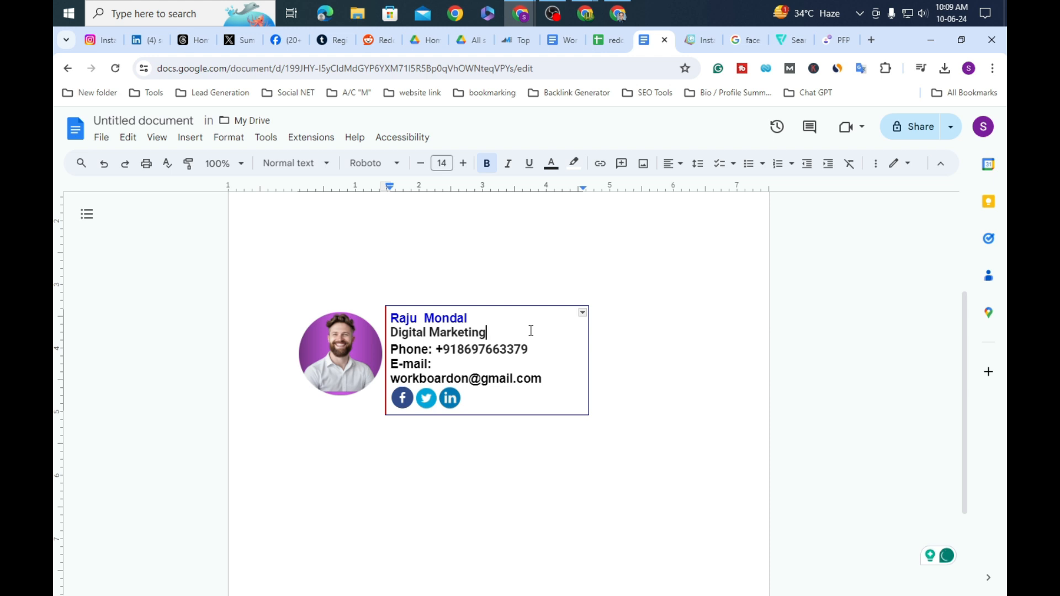
click(531, 350)
key(BackSpace)
key(BackSpace)
key(BackSpace)
key(BackSpace)
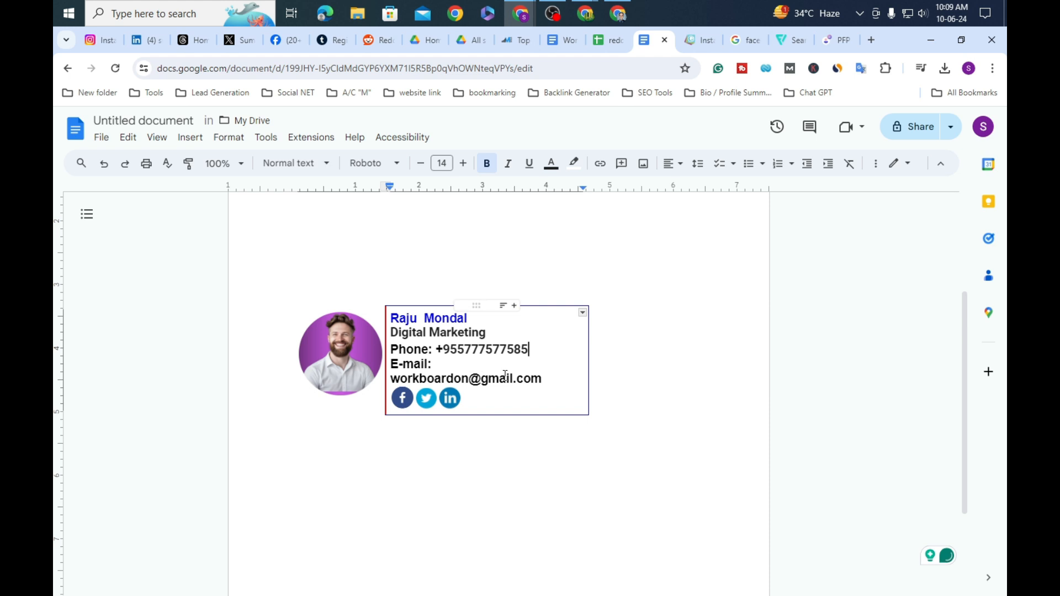
Step: Replace the old e-mail address after 'E-mail:' with a new Gmail address
double_click(547, 379)
key(BackSpace)
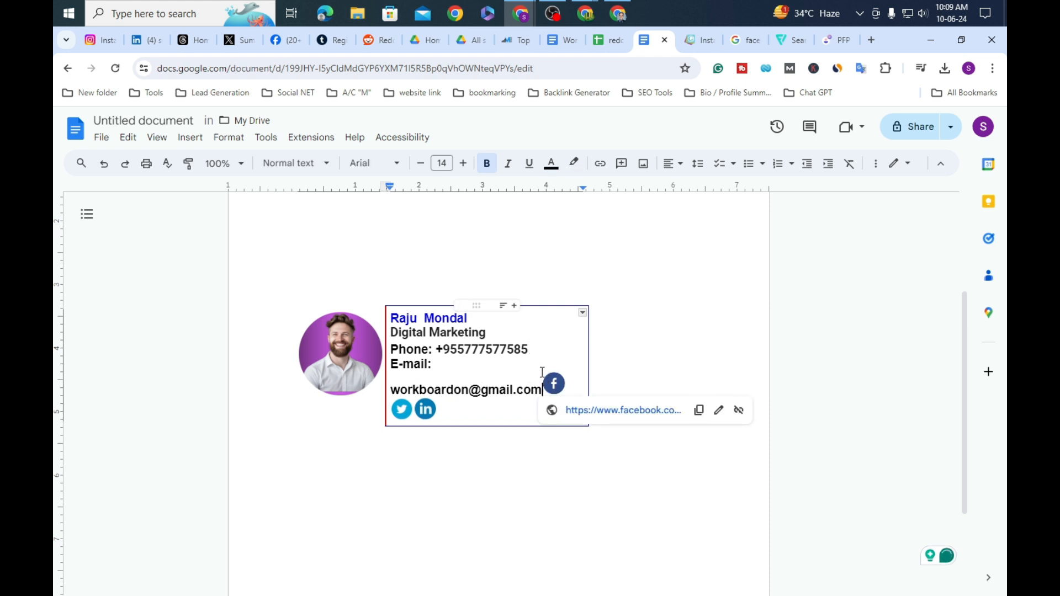
key(BackSpace)
key(BackSpace)
key(BackSpace)
key(BackSpace)
key(BackSpace)
key(BackSpace)
key(BackSpace)
key(BackSpace)
key(BackSpace)
key(BackSpace)
key(BackSpace)
key(BackSpace)
key(BackSpace)
key(BackSpace)
key(BackSpace)
key(BackSpace)
key(BackSpace)
key(BackSpace)
key(BackSpace)
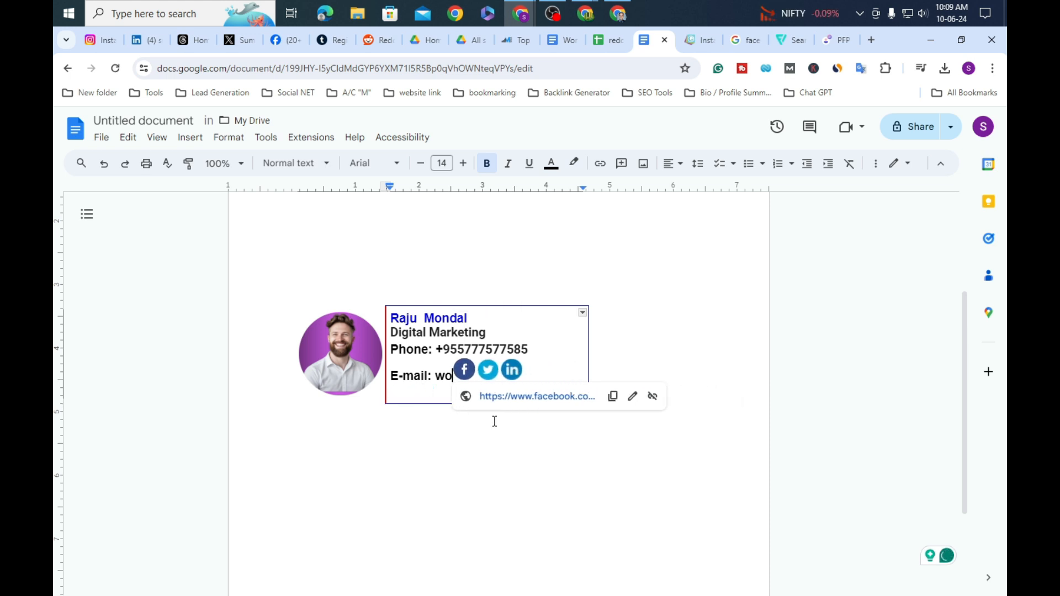
key(BackSpace)
key(BackSpace)
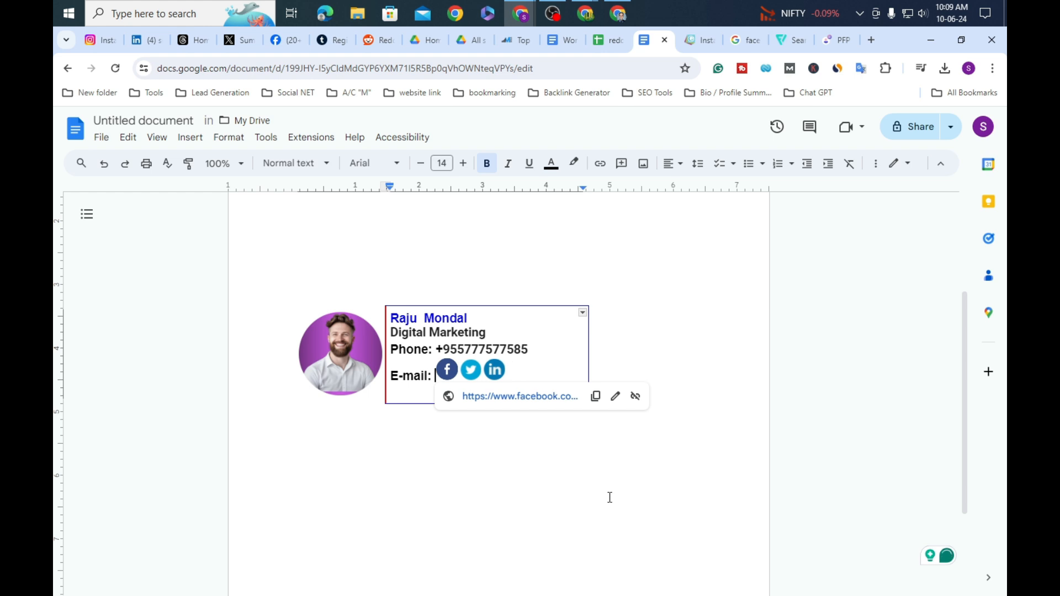
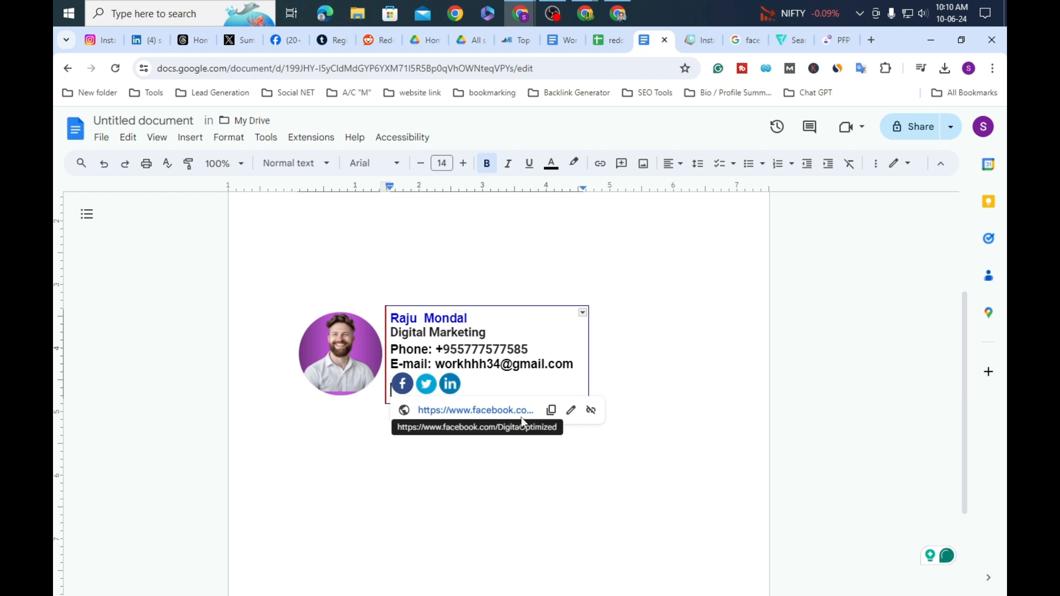
Step: Remove the existing links from the Facebook, Twitter and LinkedIn icons
click(403, 384)
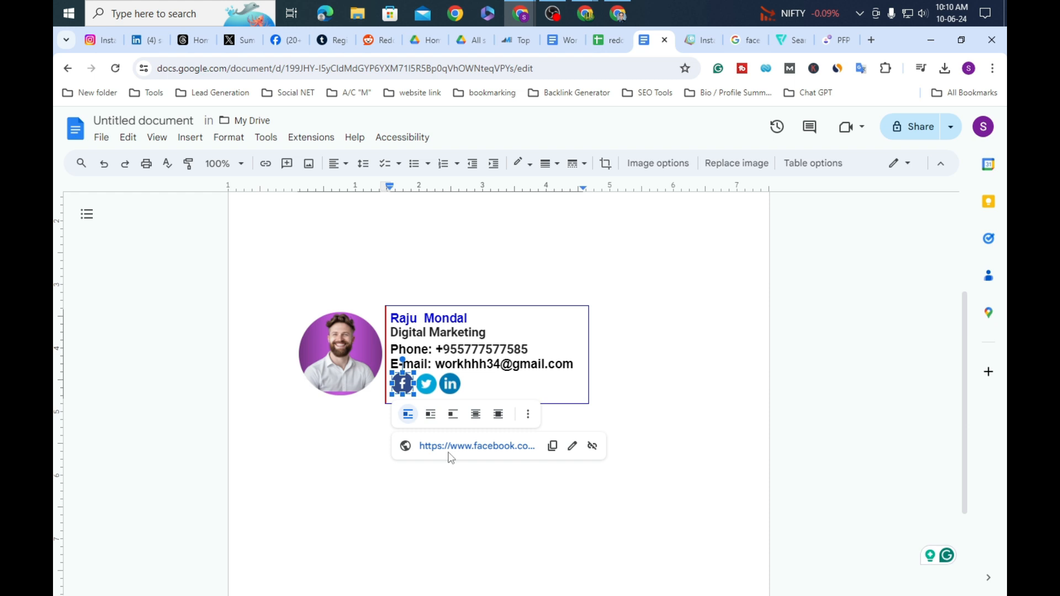
click(591, 452)
click(427, 384)
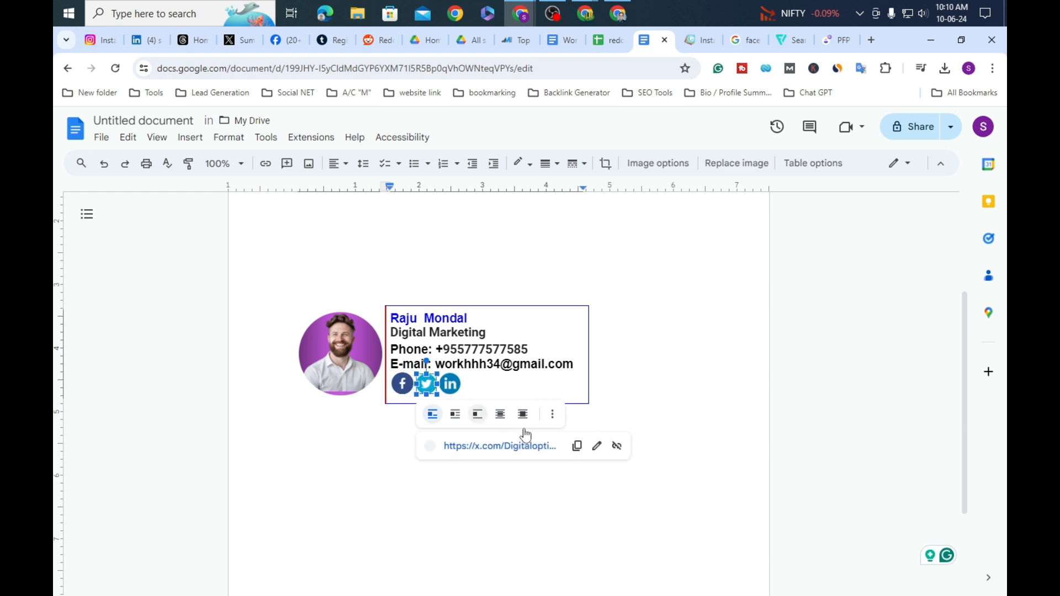
click(617, 452)
click(450, 383)
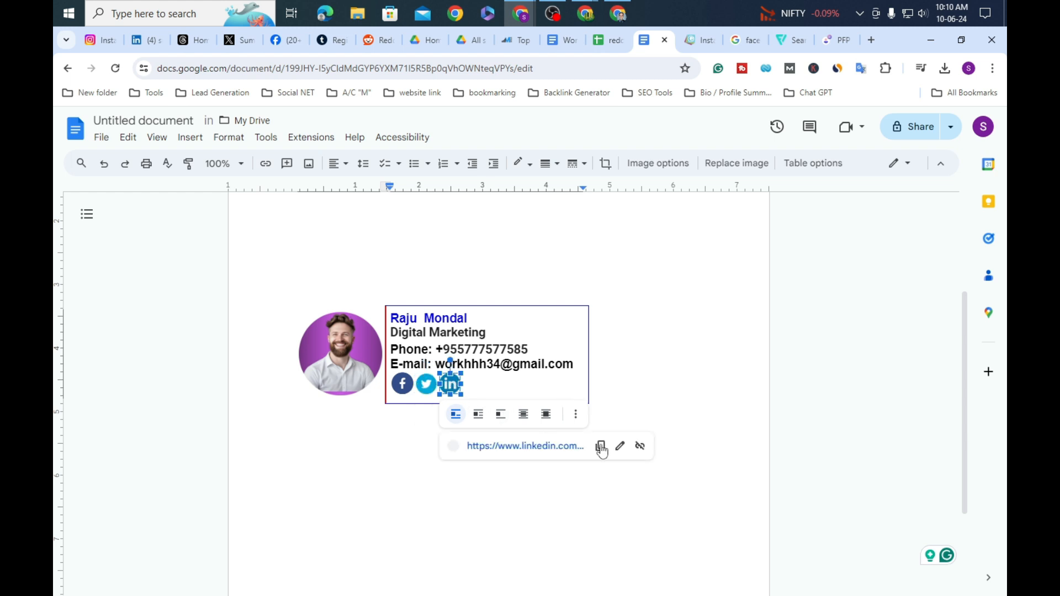
click(636, 446)
click(404, 385)
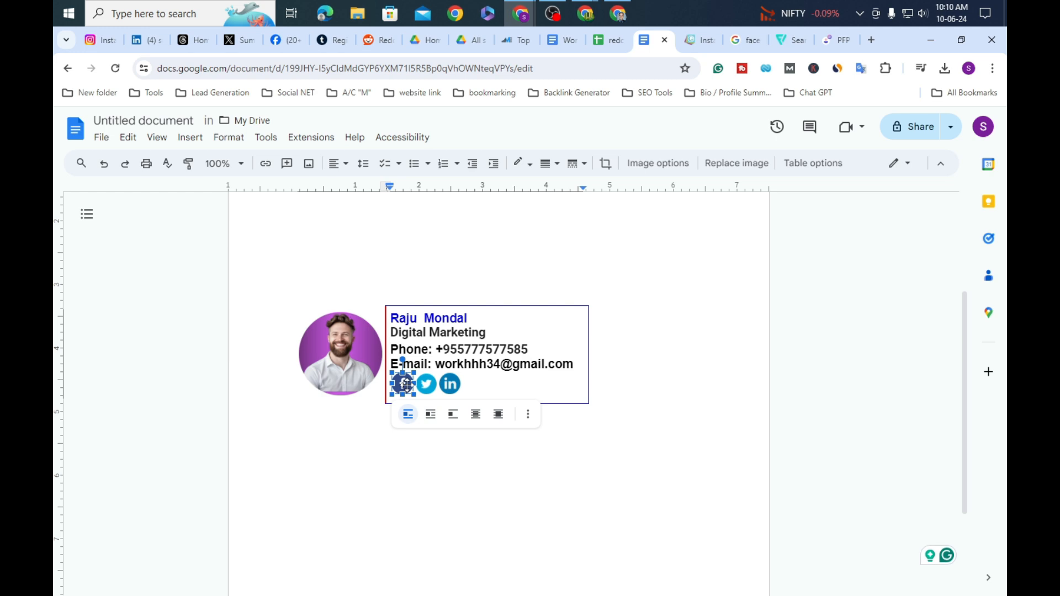
Step: Capture the toolbar area with an arrow annotation, then discard the capture
key(super+shift+s)
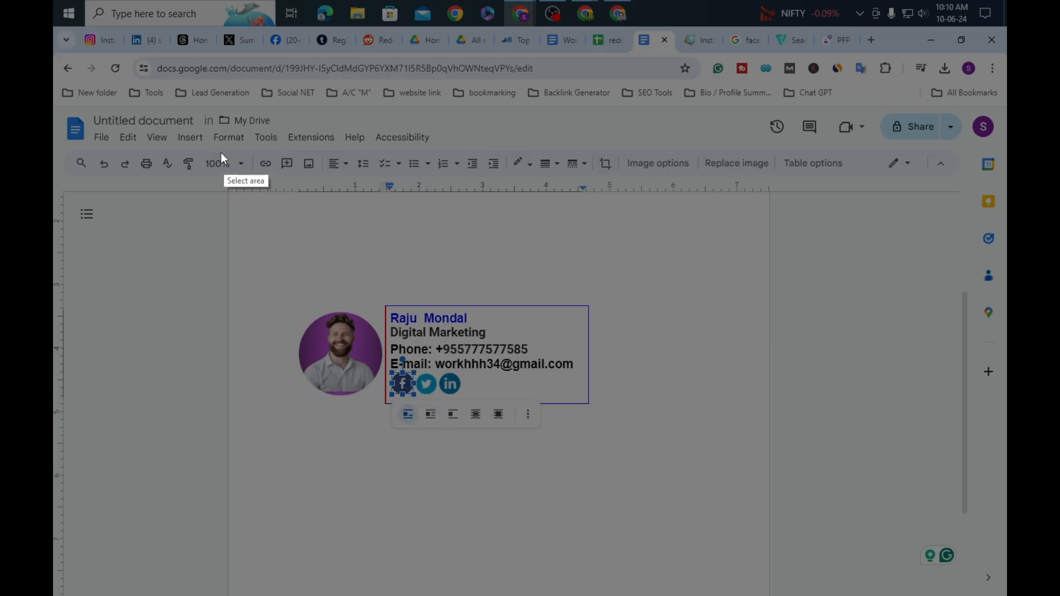
drag(201, 127, 376, 227)
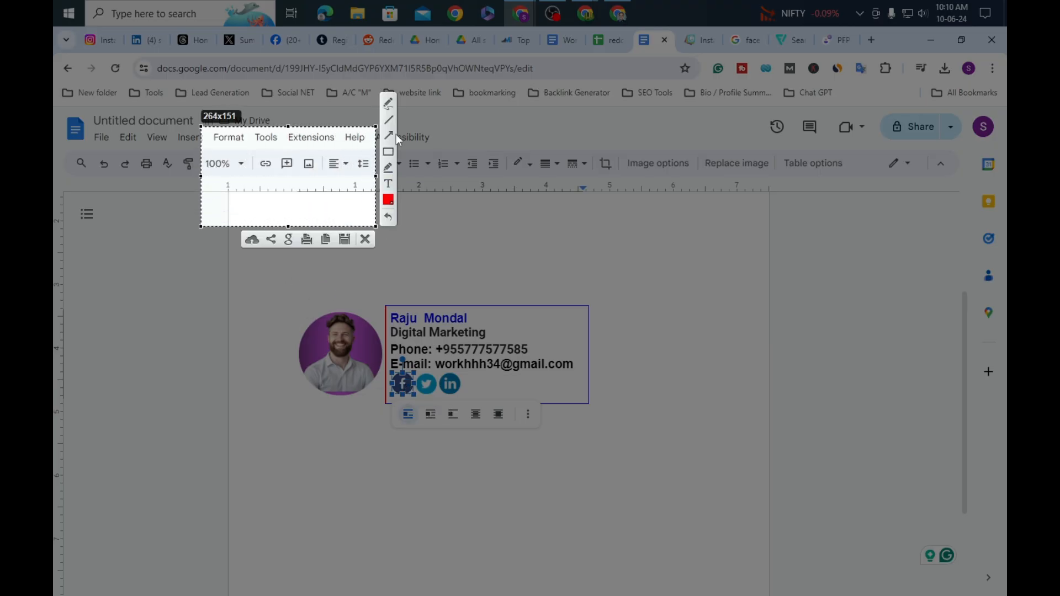
drag(211, 214, 264, 172)
click(365, 239)
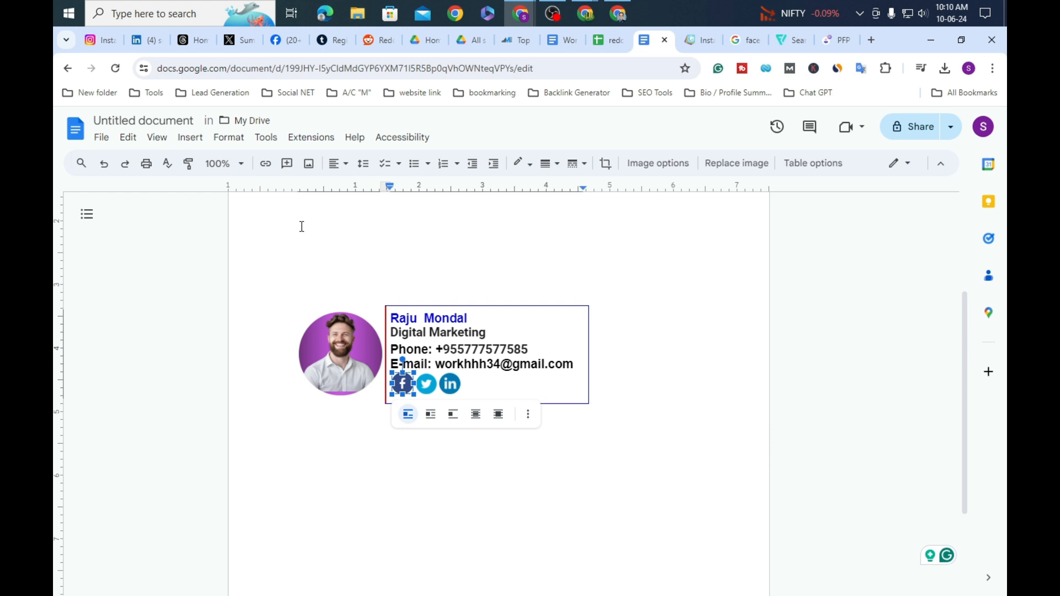
Step: Link the Facebook icon to the document's own web address
click(265, 165)
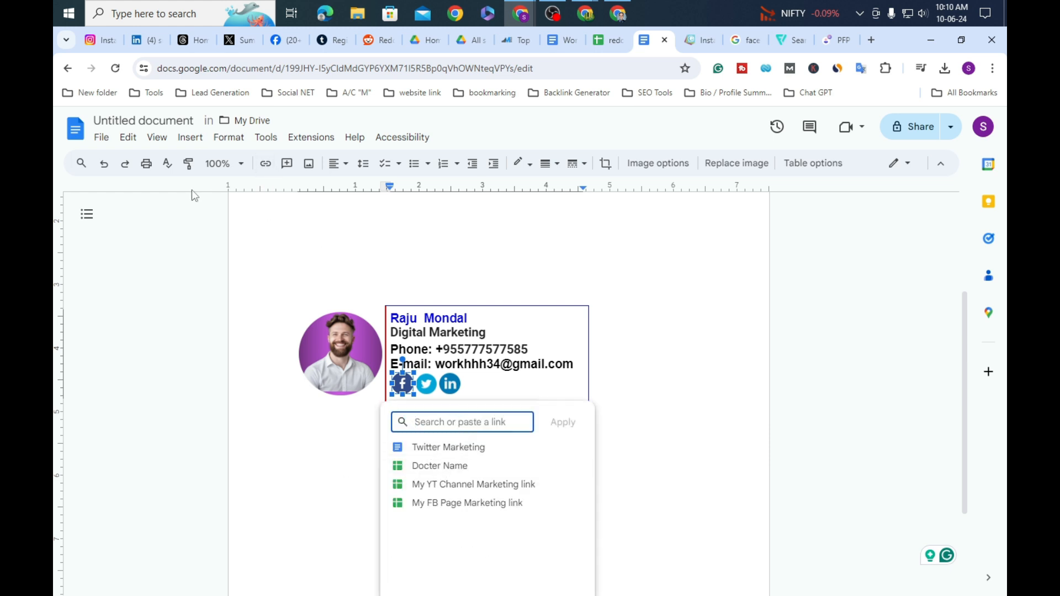
click(594, 70)
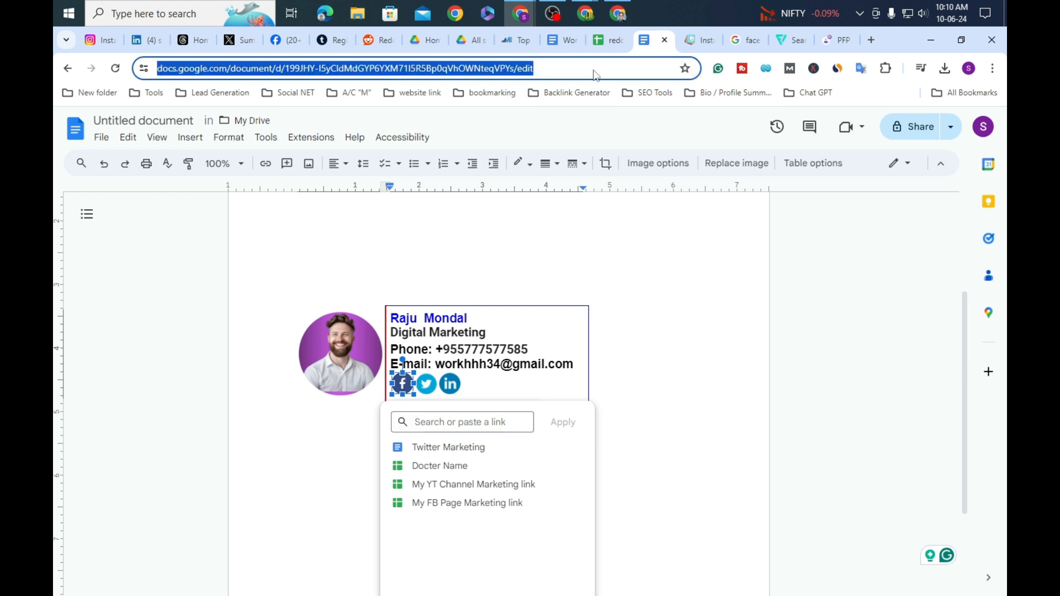
right_click(594, 69)
click(663, 192)
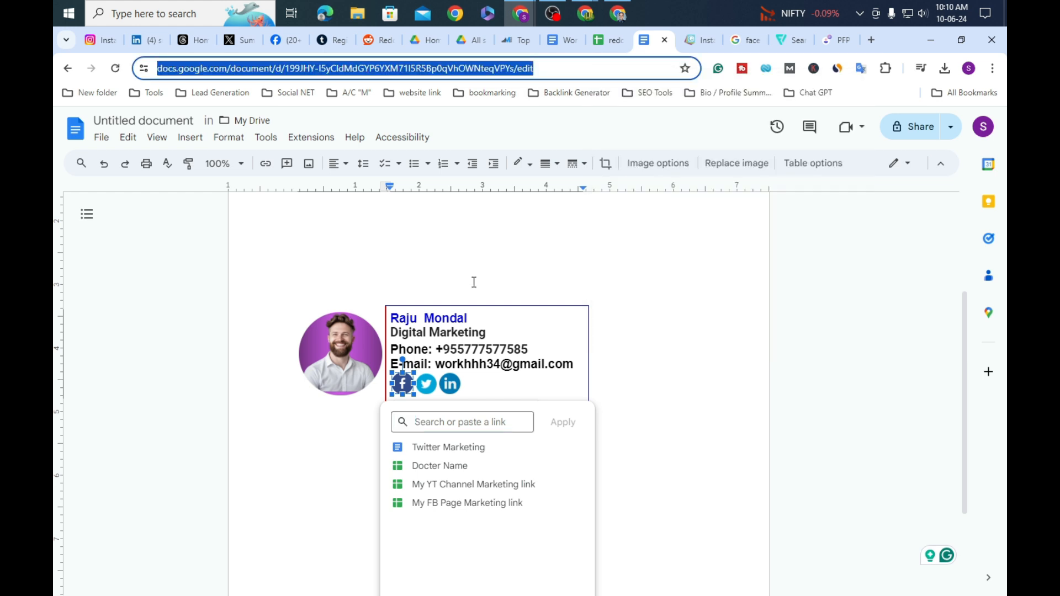
click(451, 423)
right_click(449, 428)
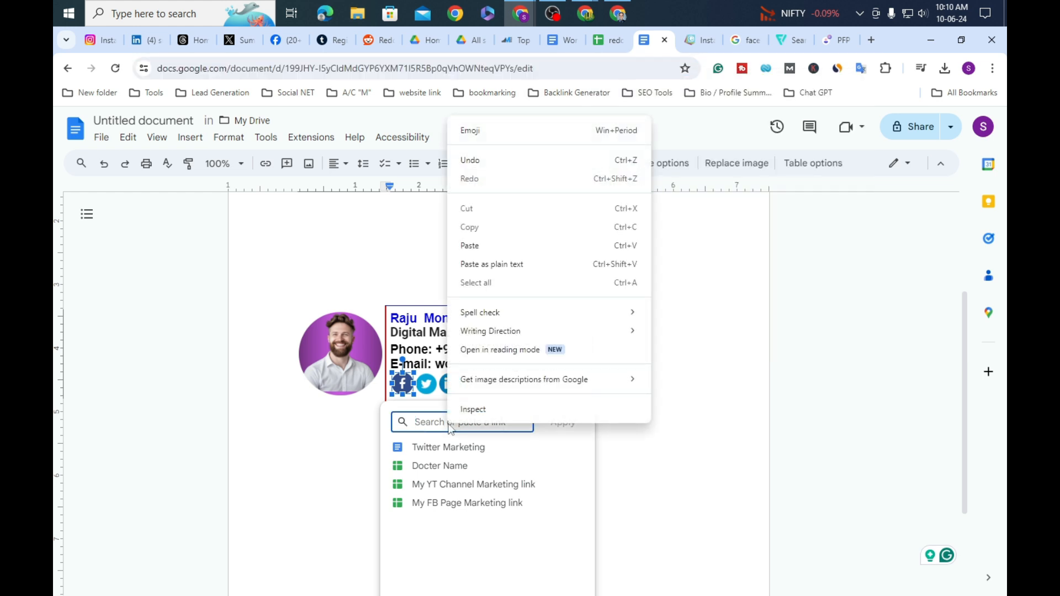
click(502, 245)
click(563, 423)
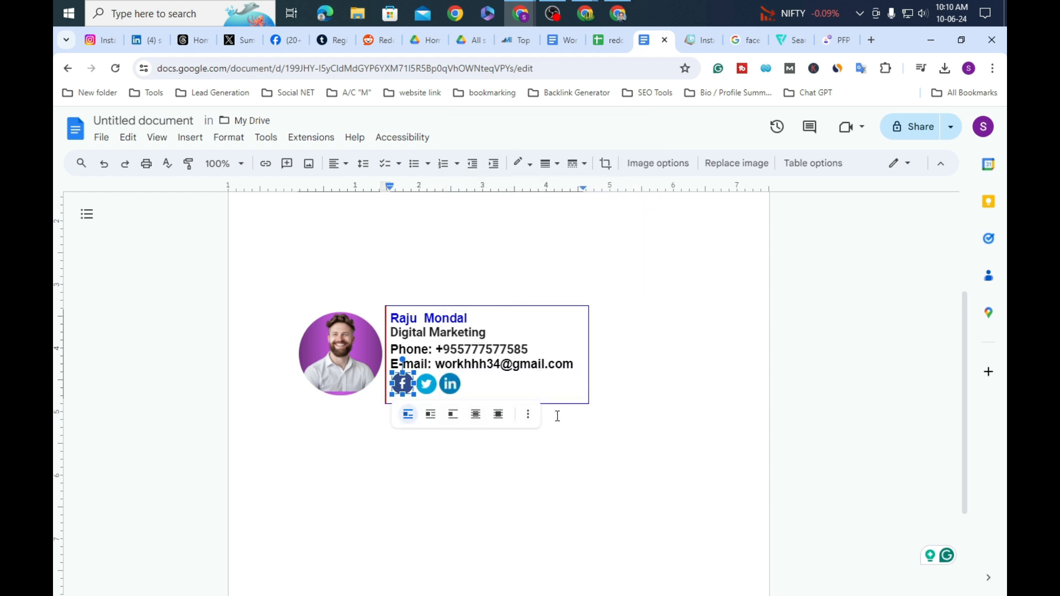
Step: Link the Twitter icon to the document's web address as well
click(426, 384)
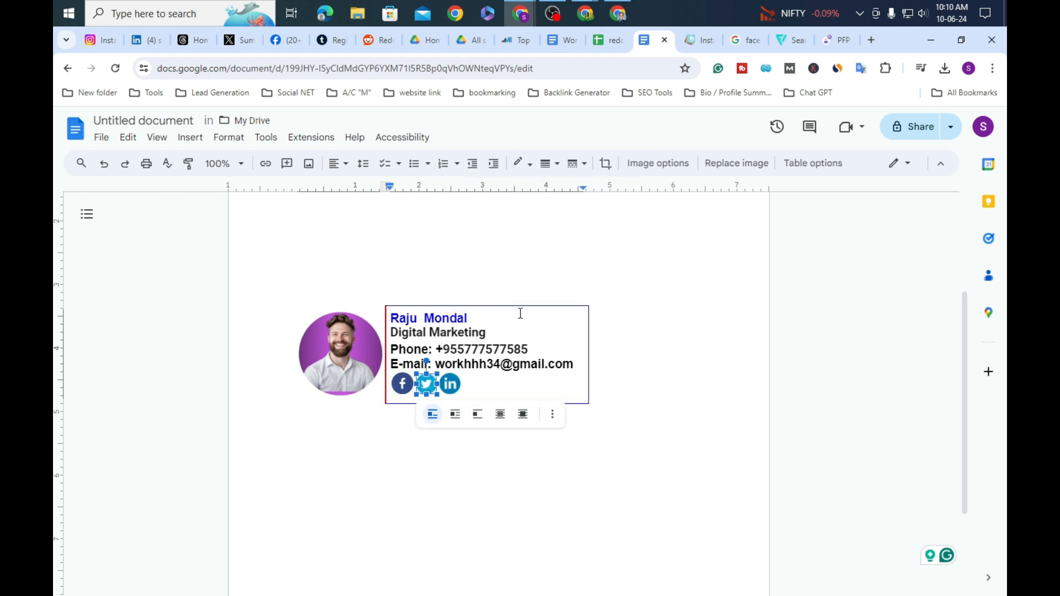
click(266, 165)
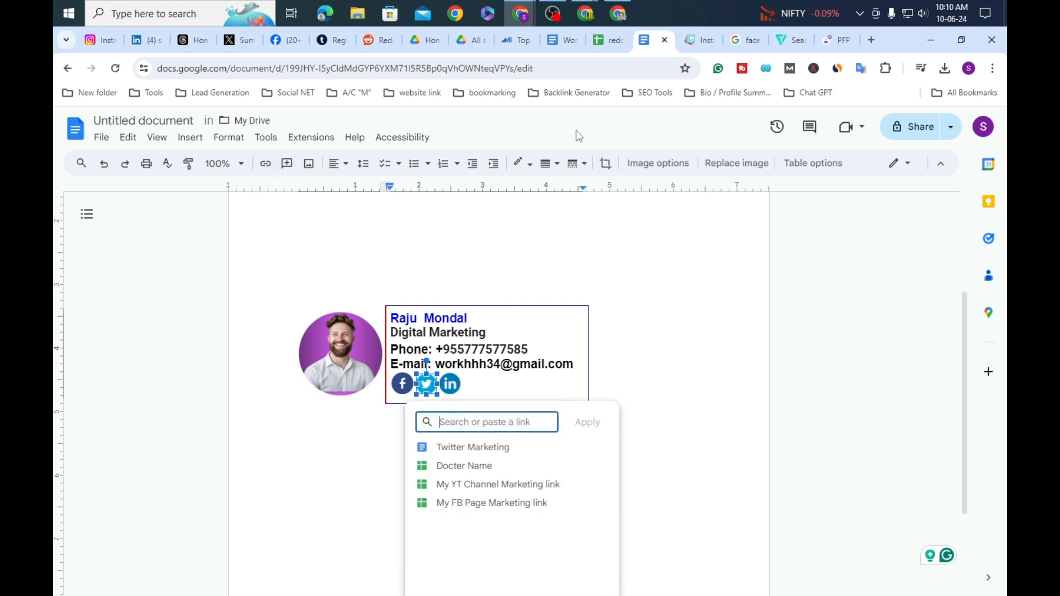
click(582, 65)
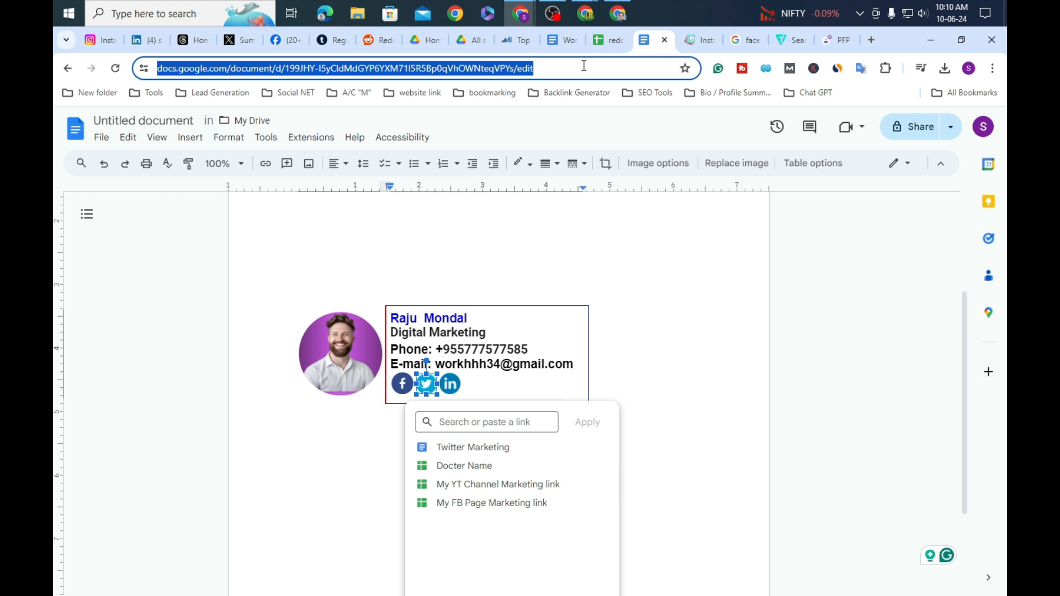
right_click(584, 66)
click(654, 190)
right_click(481, 422)
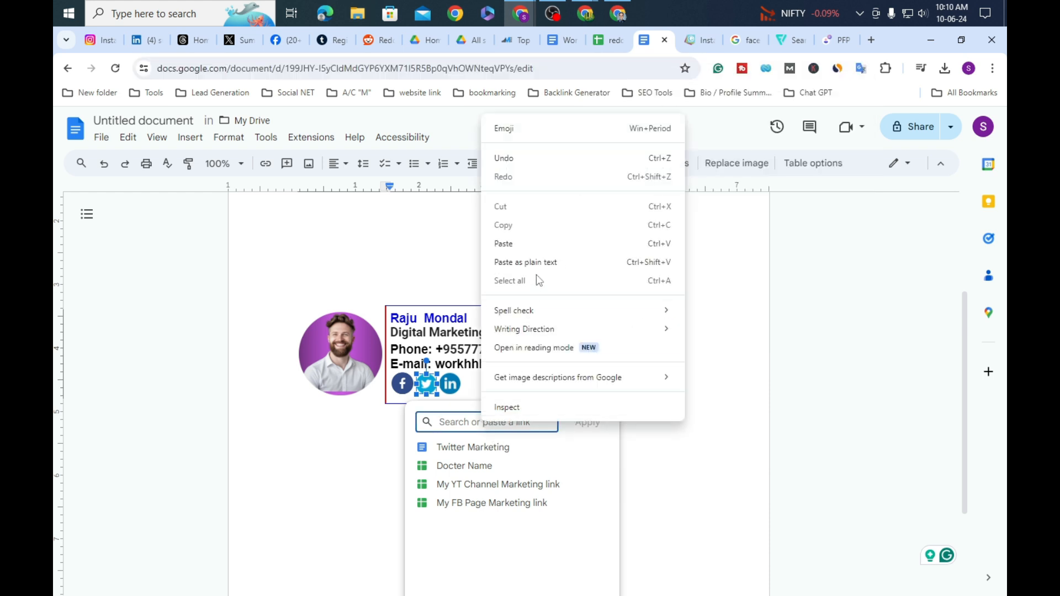
click(526, 244)
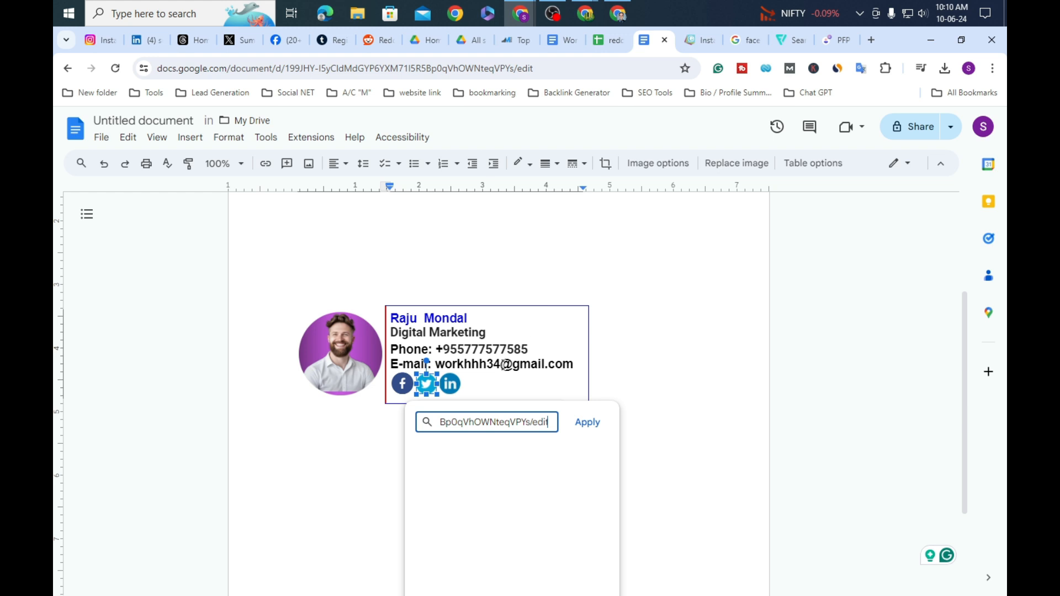
click(587, 422)
click(449, 383)
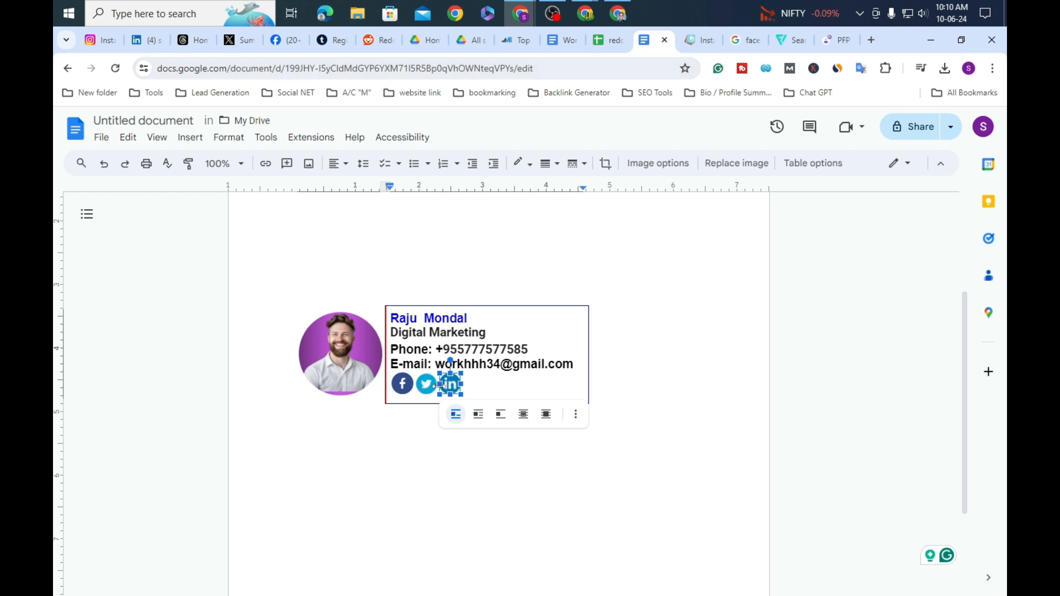
click(403, 384)
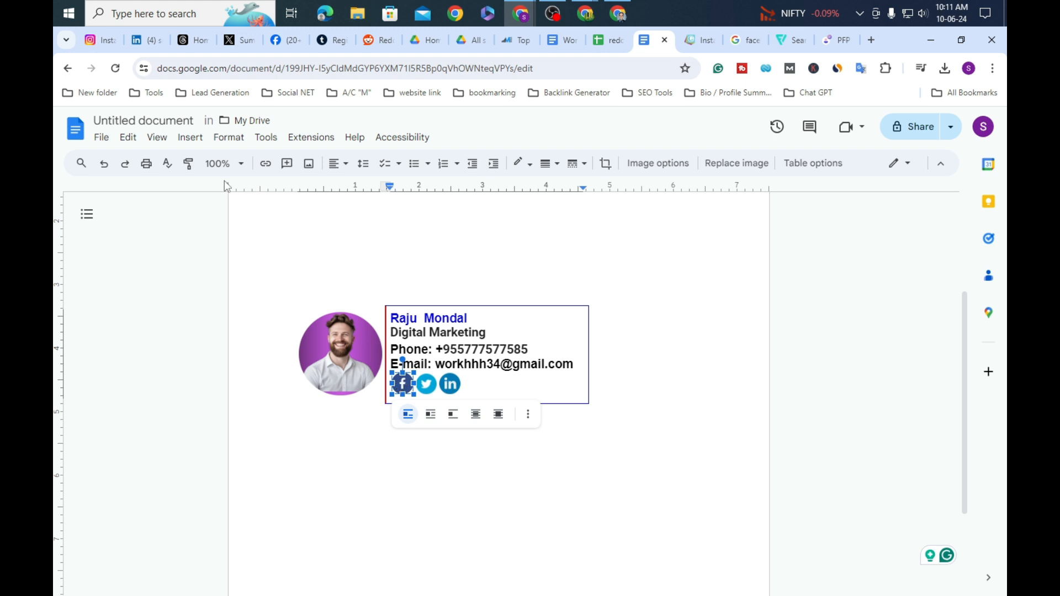
Step: Copy the Facebook profile page URL from the Facebook browser tab
click(264, 163)
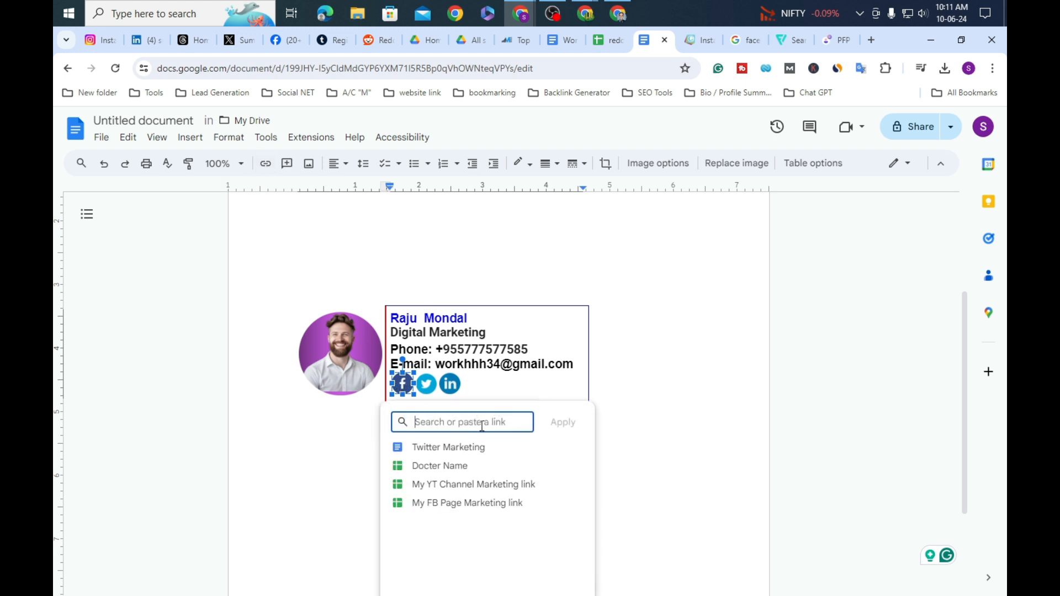
click(652, 420)
click(399, 388)
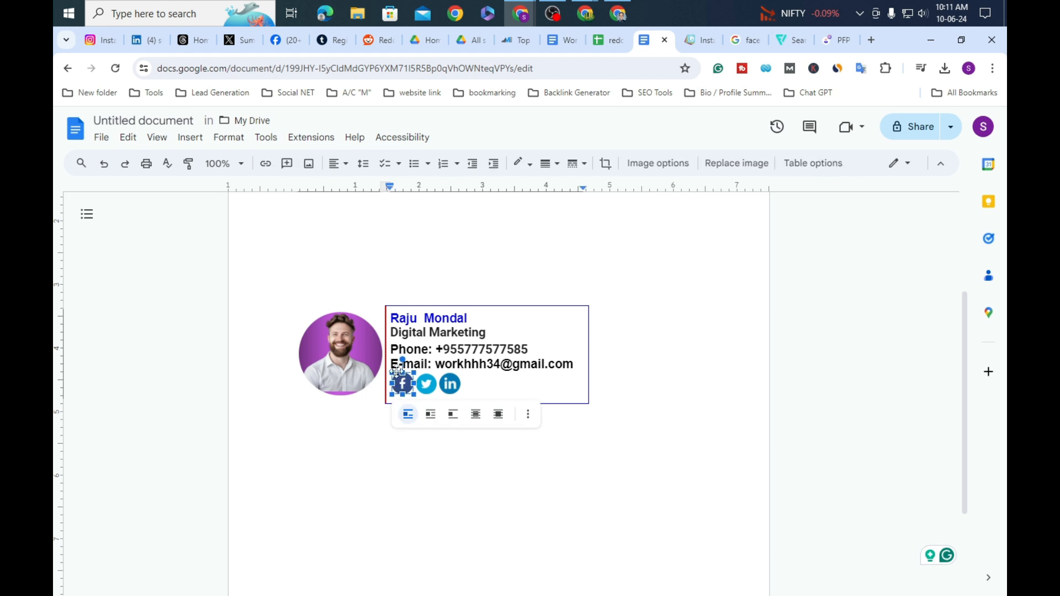
click(280, 45)
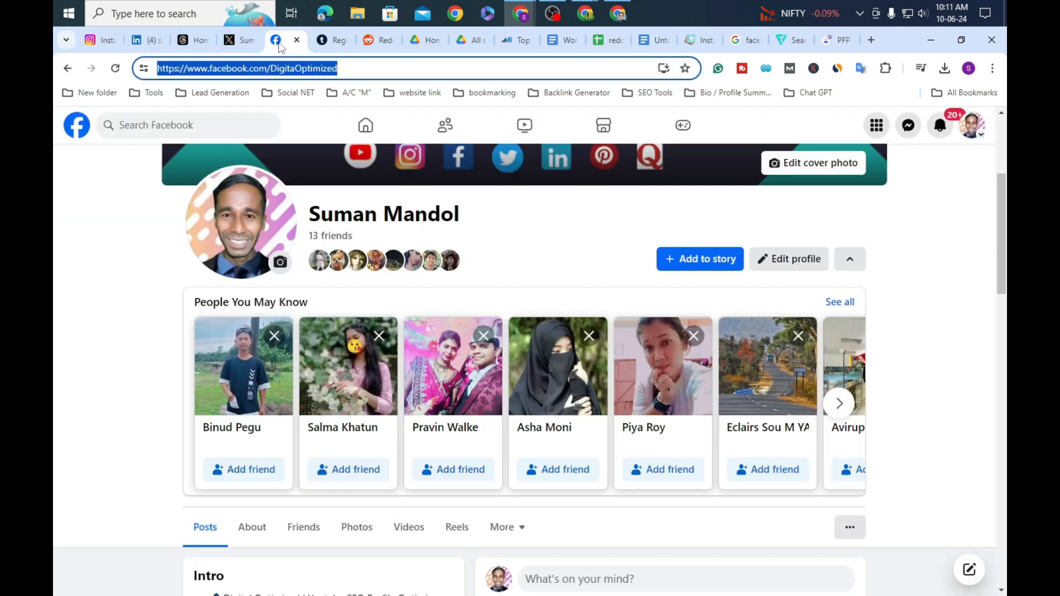
right_click(411, 67)
click(486, 189)
Step: Link the Facebook icon in the signature to the copied Facebook profile URL
click(646, 40)
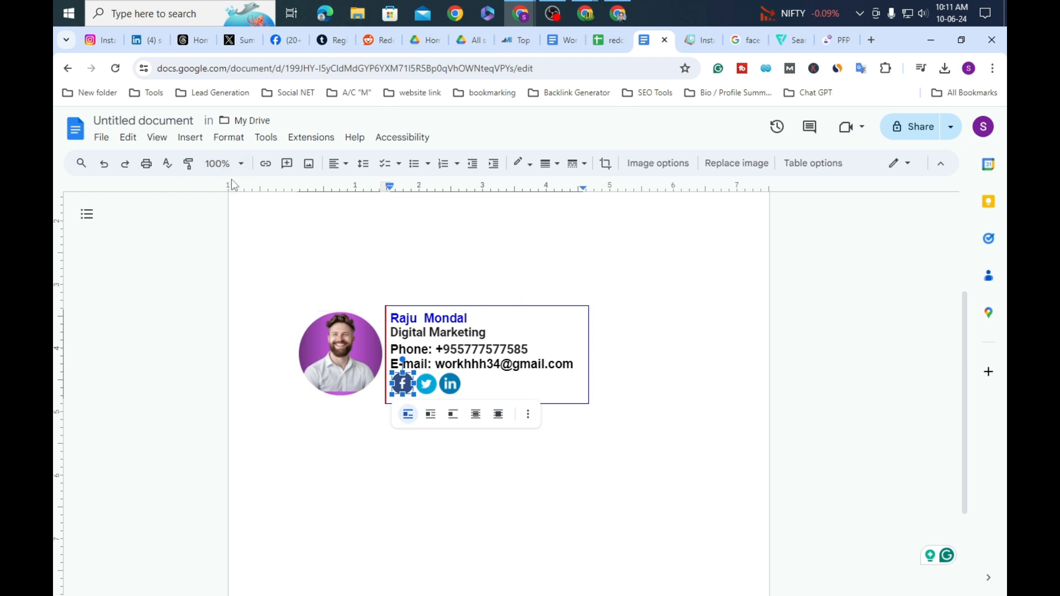
click(265, 163)
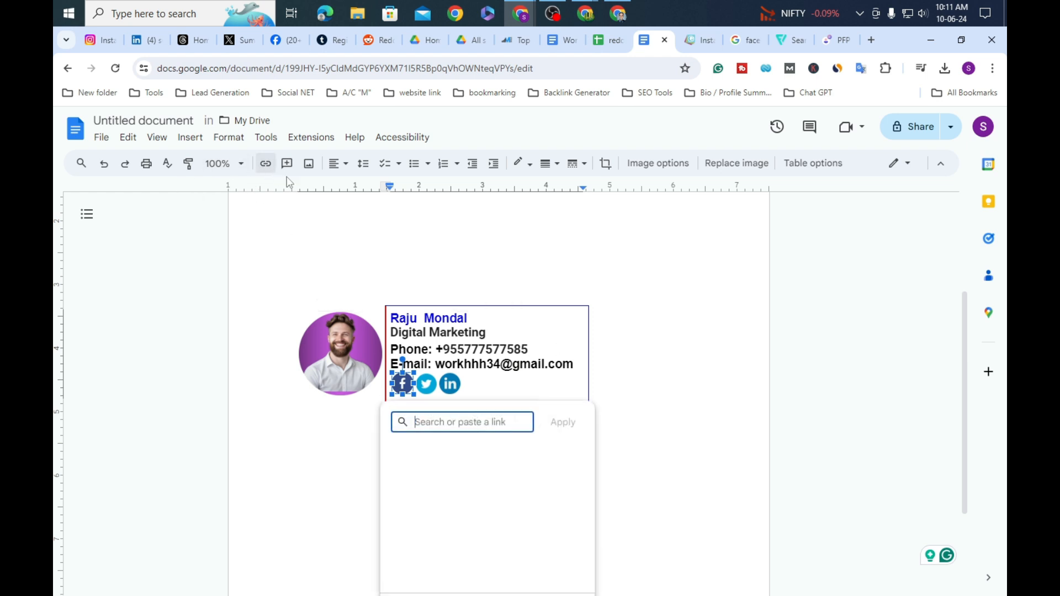
right_click(477, 422)
click(540, 249)
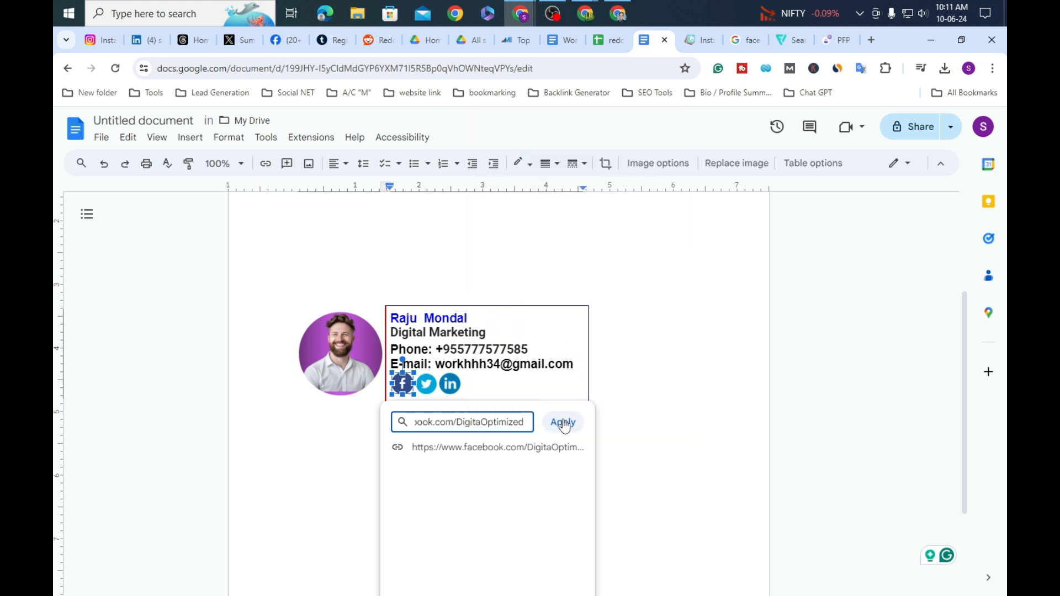
click(567, 428)
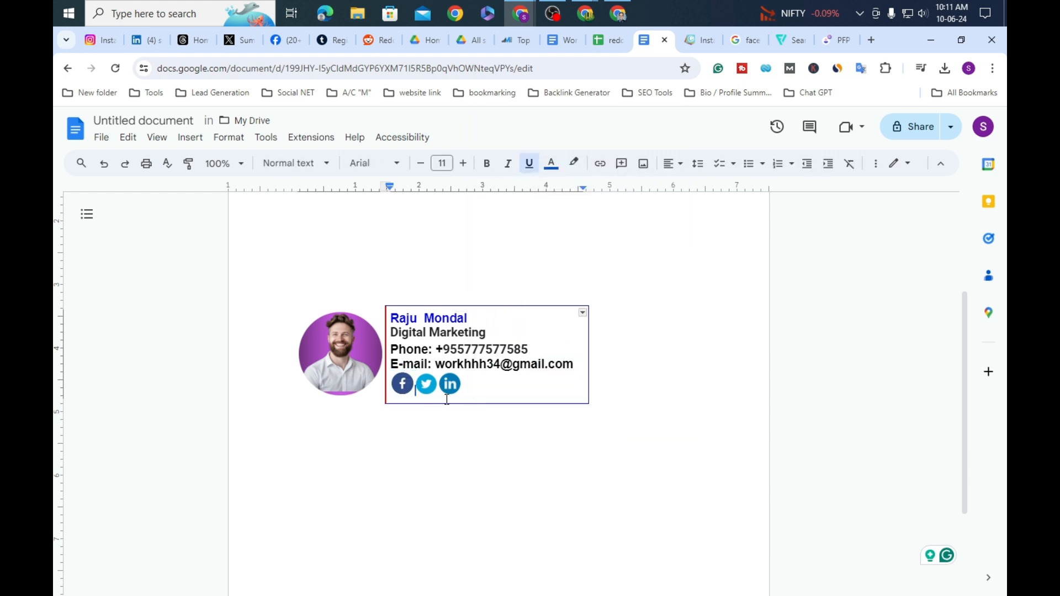
click(420, 389)
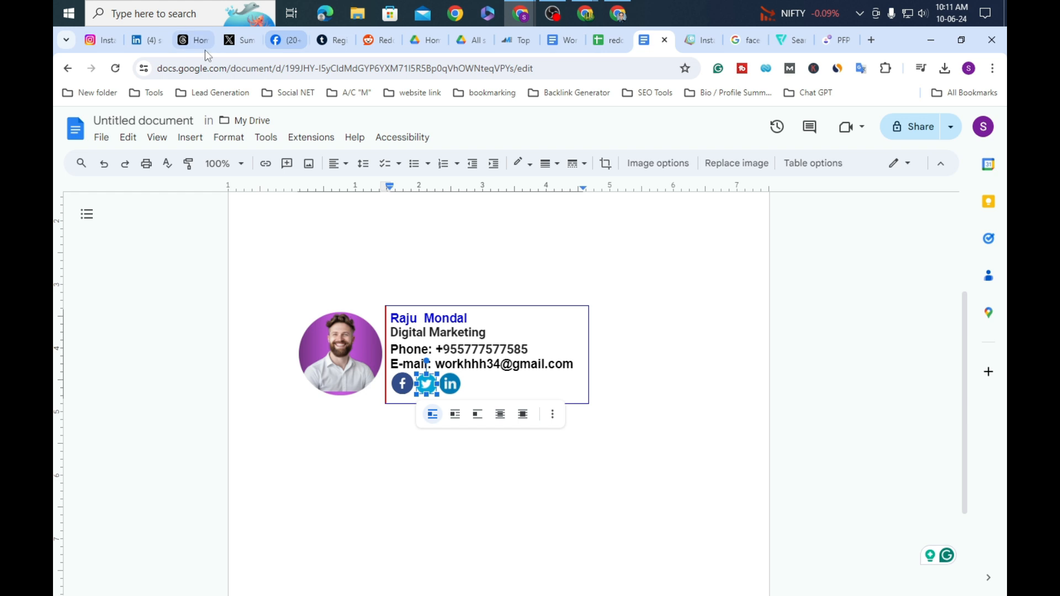
Step: Copy the X profile page URL from the X browser tab
click(246, 44)
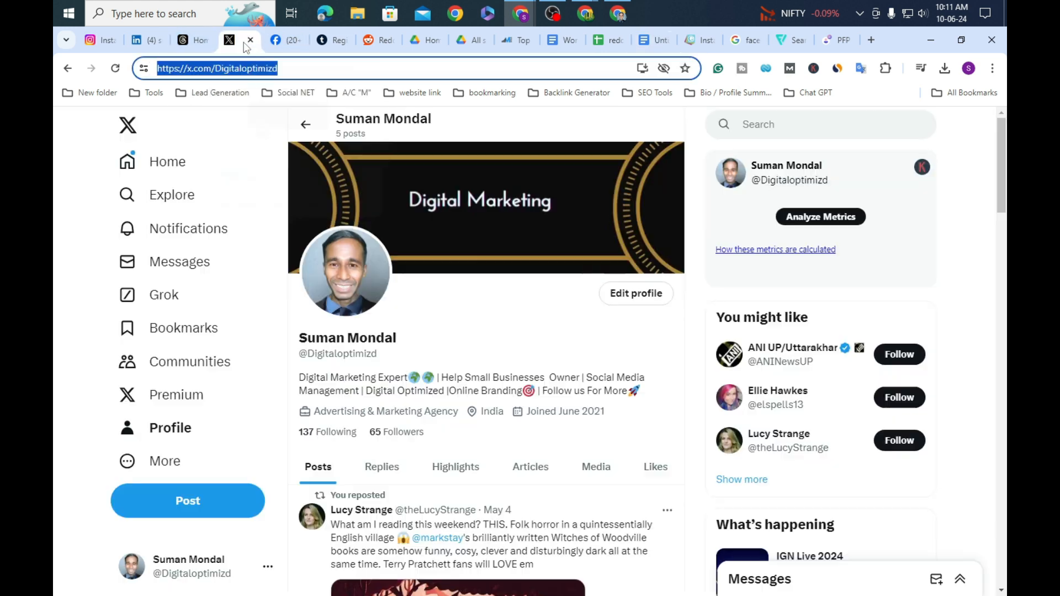
right_click(400, 68)
click(470, 198)
click(643, 40)
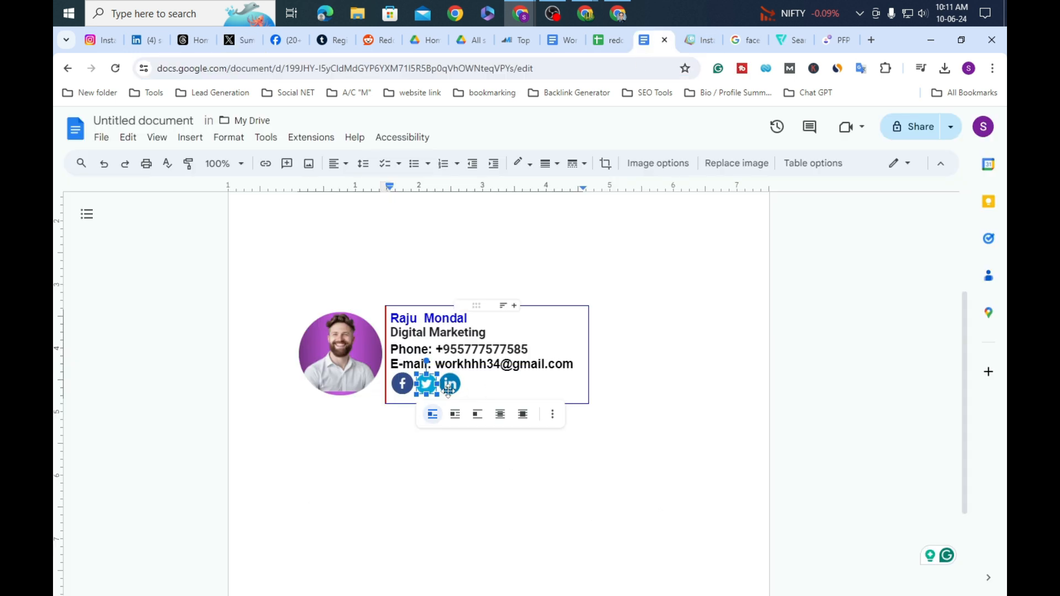
Step: Link the Twitter icon to the copied X profile URL, then bring up the Gmail inbox
click(267, 168)
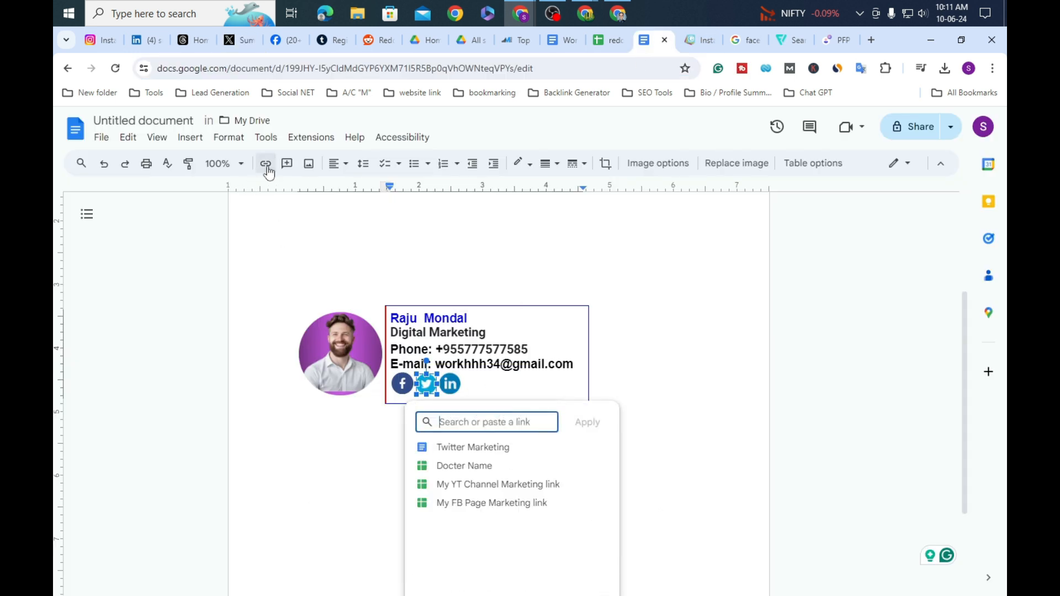
right_click(501, 421)
click(591, 245)
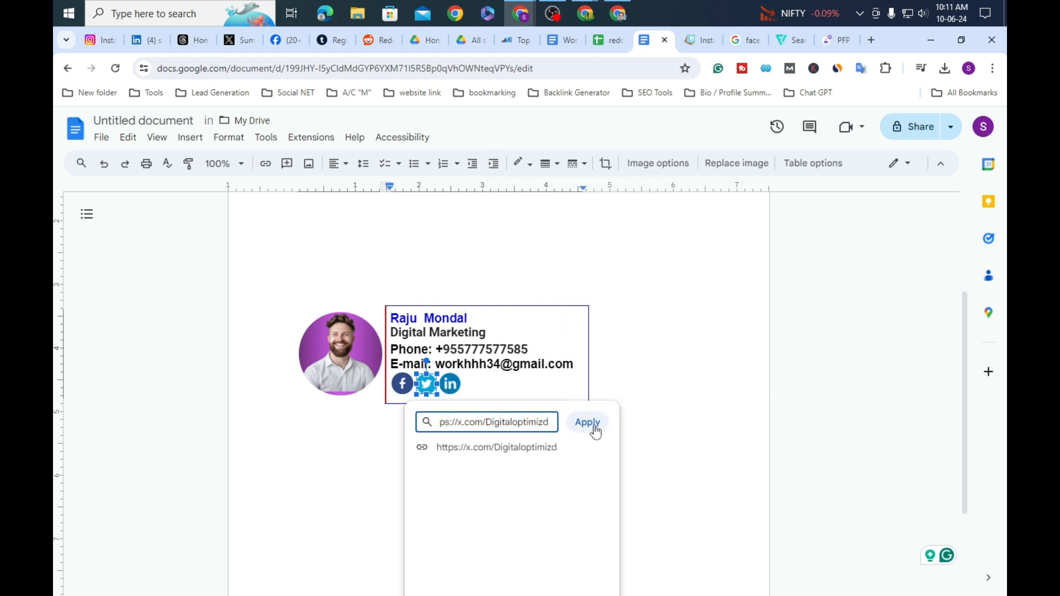
click(587, 423)
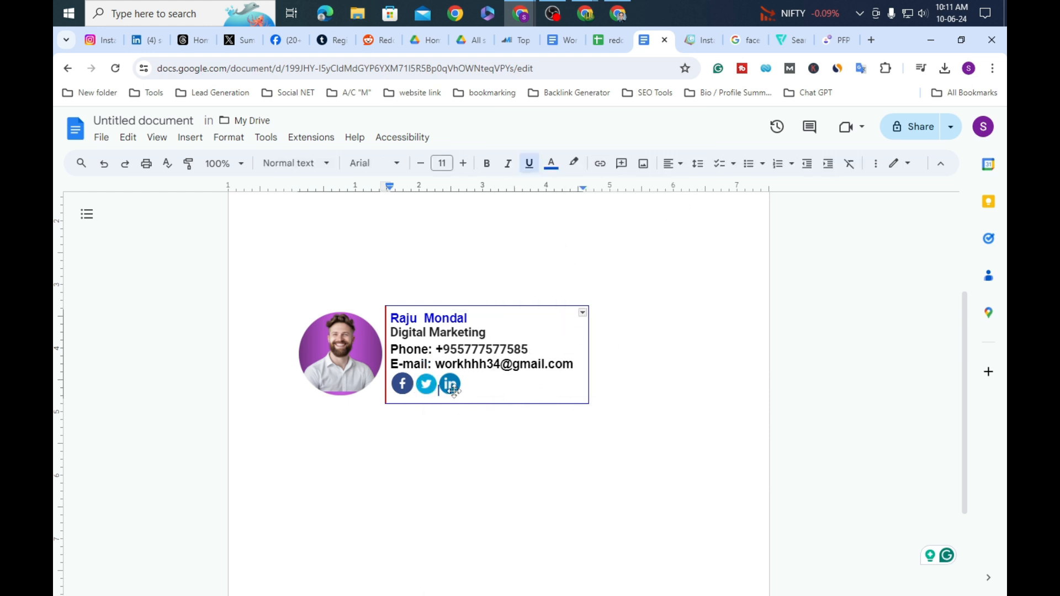
click(711, 290)
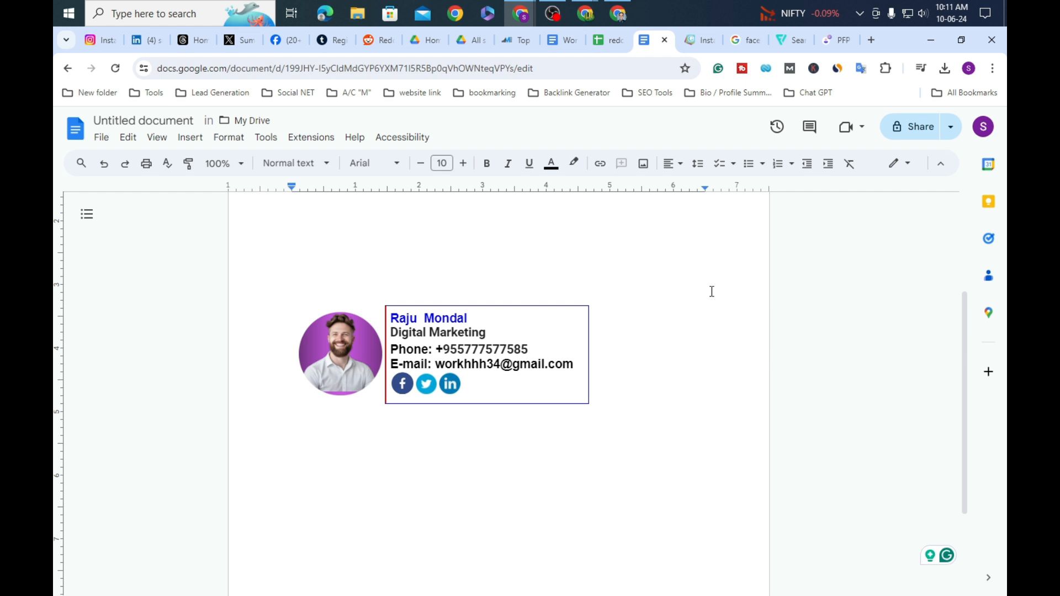
mouse_move(585, 14)
click(661, 96)
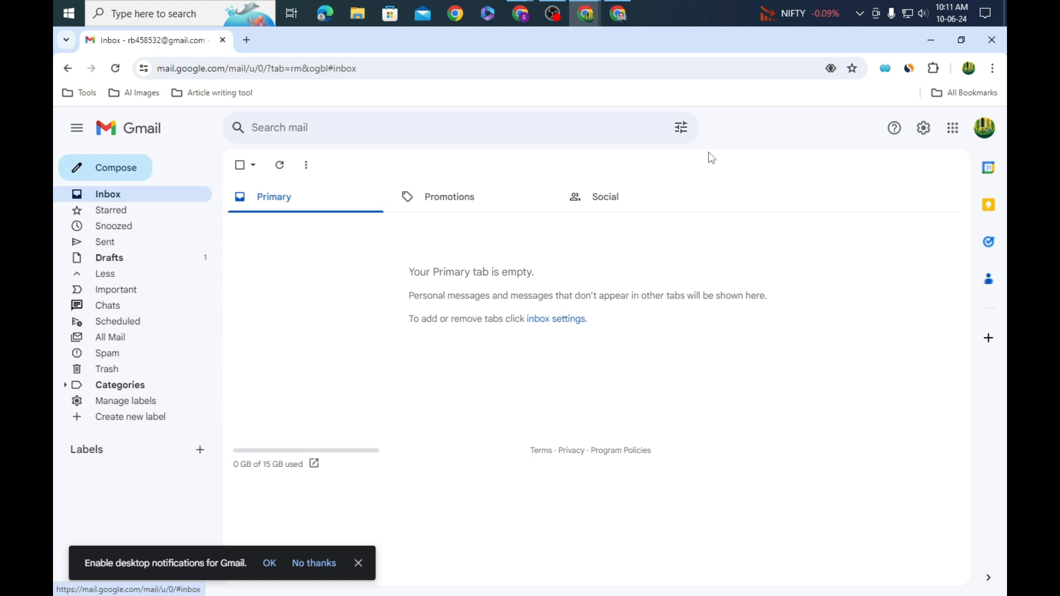
Step: In Gmail's full settings, delete the old 'digital marketing' signature
click(924, 130)
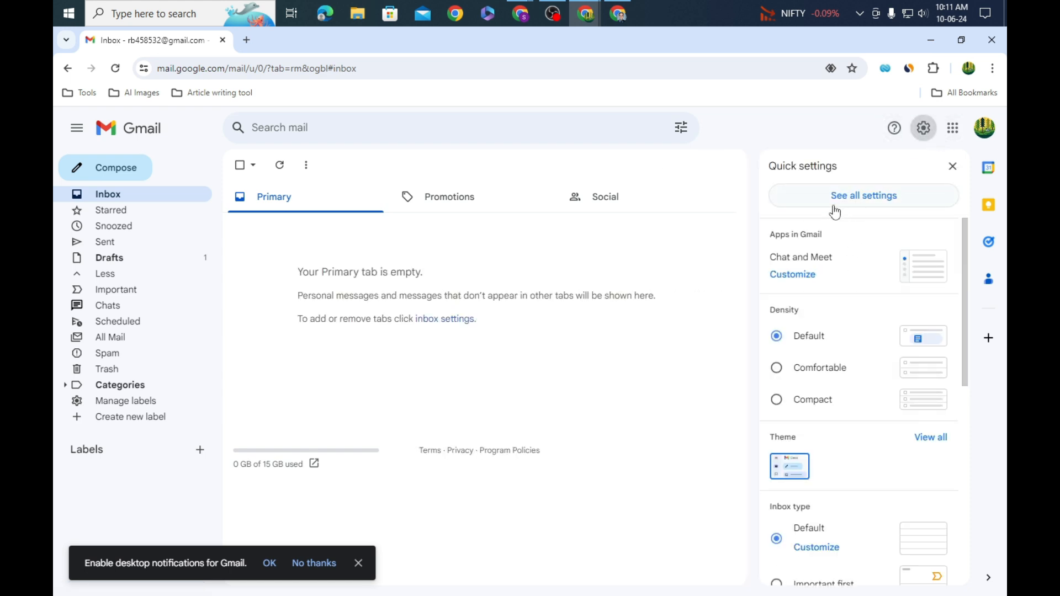
click(877, 205)
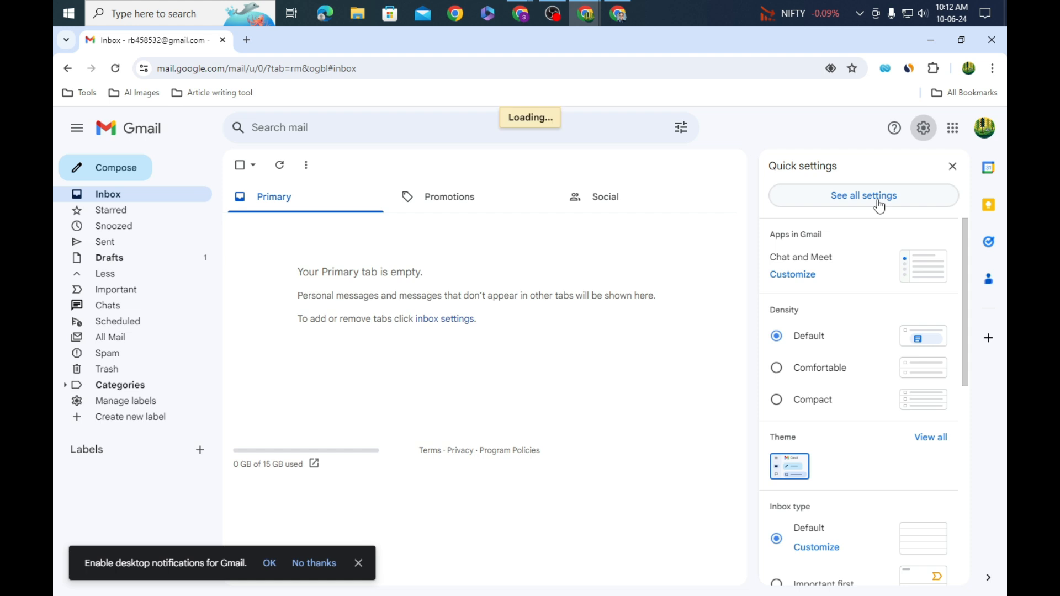
scroll(578, 356, down, 8)
scroll(579, 355, down, 15)
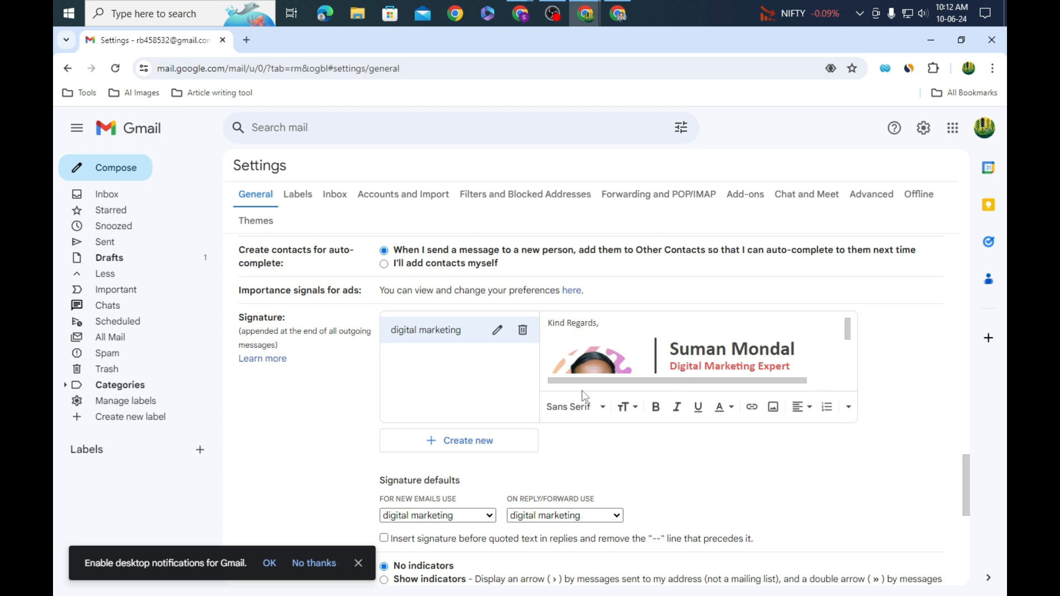
click(522, 330)
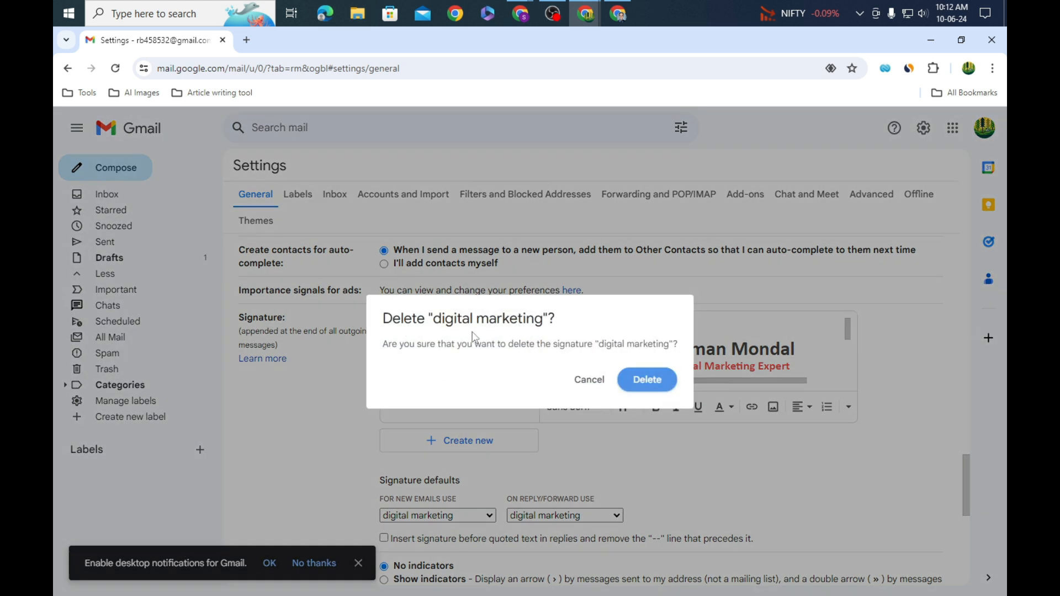
click(649, 383)
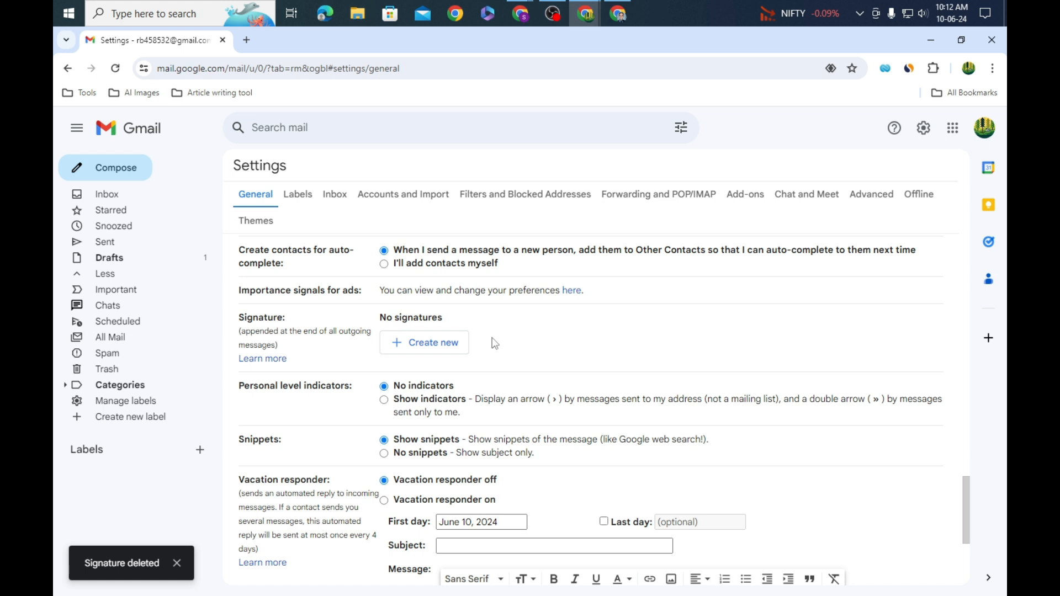
Step: Create a new Gmail signature named 'digital marketing'
click(435, 354)
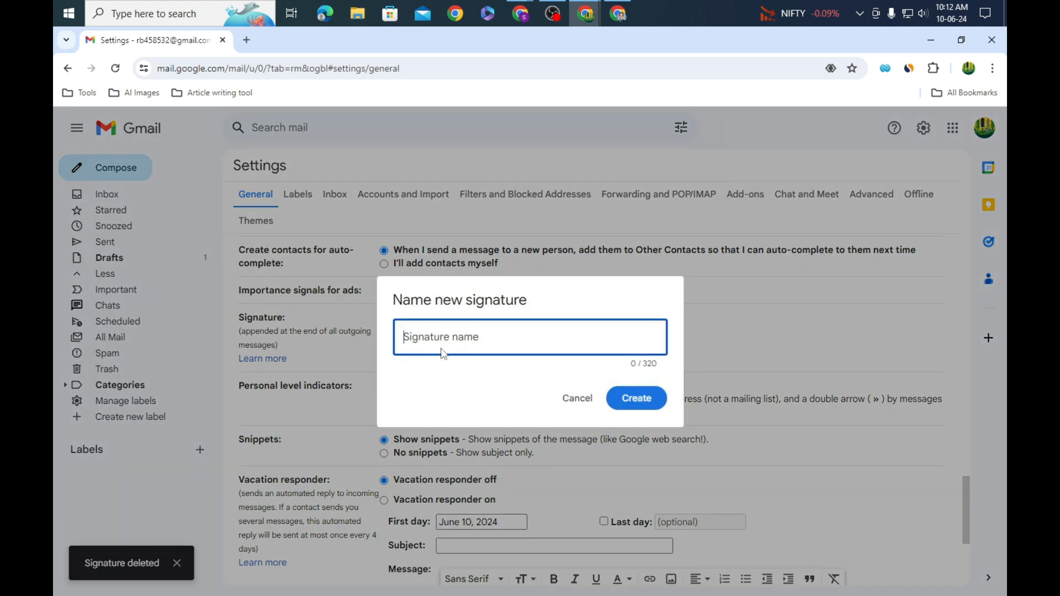
text(digital mark)
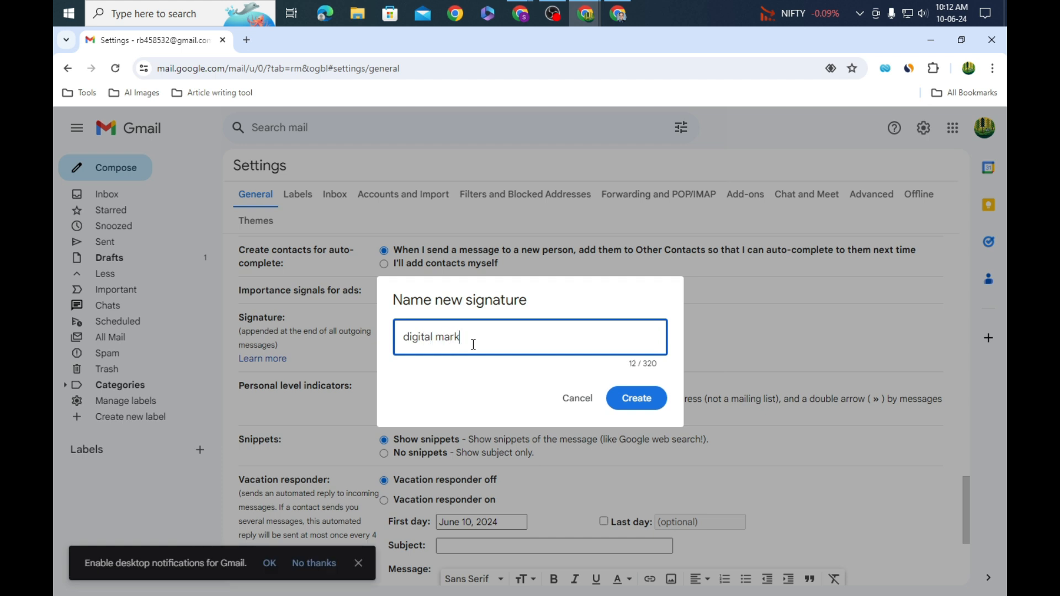
text(etimn)
key(BackSpace)
key(BackSpace)
key(BackSpace)
click(633, 399)
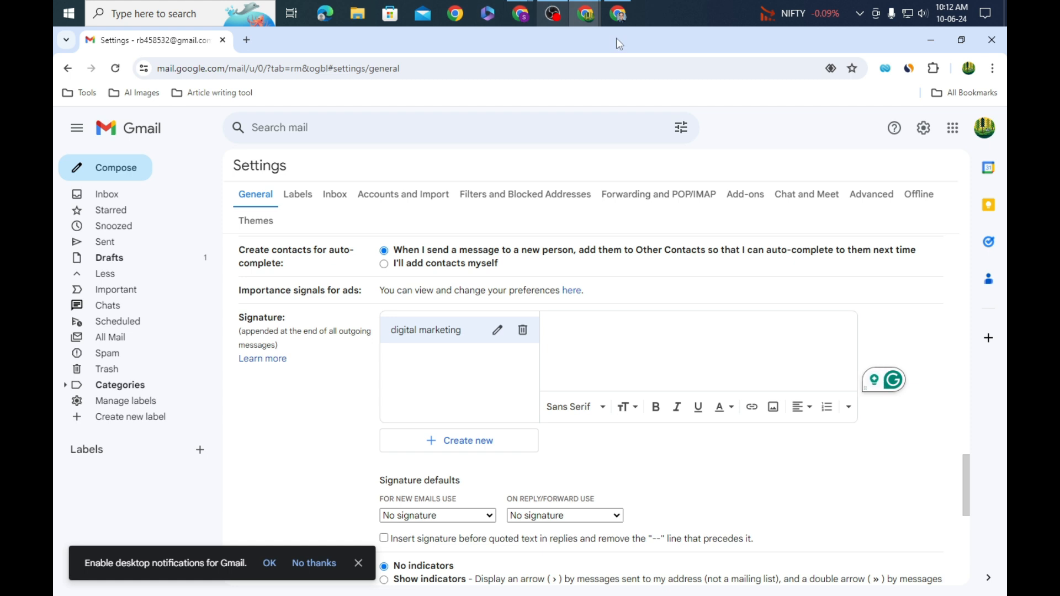
Step: Switch through the open windows to the Untitled Google Docs signature document
click(619, 14)
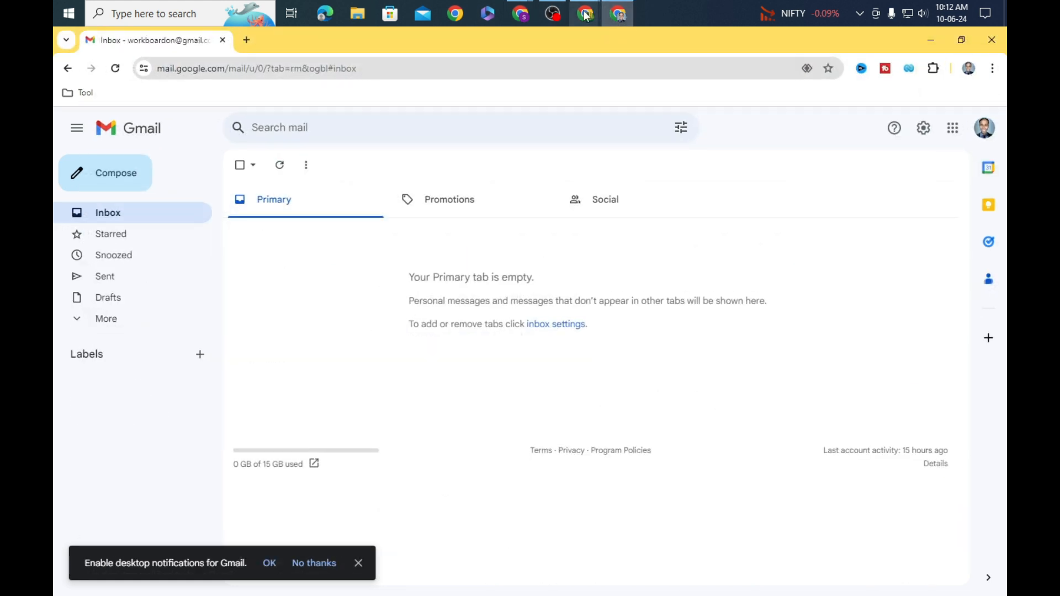
mouse_move(523, 16)
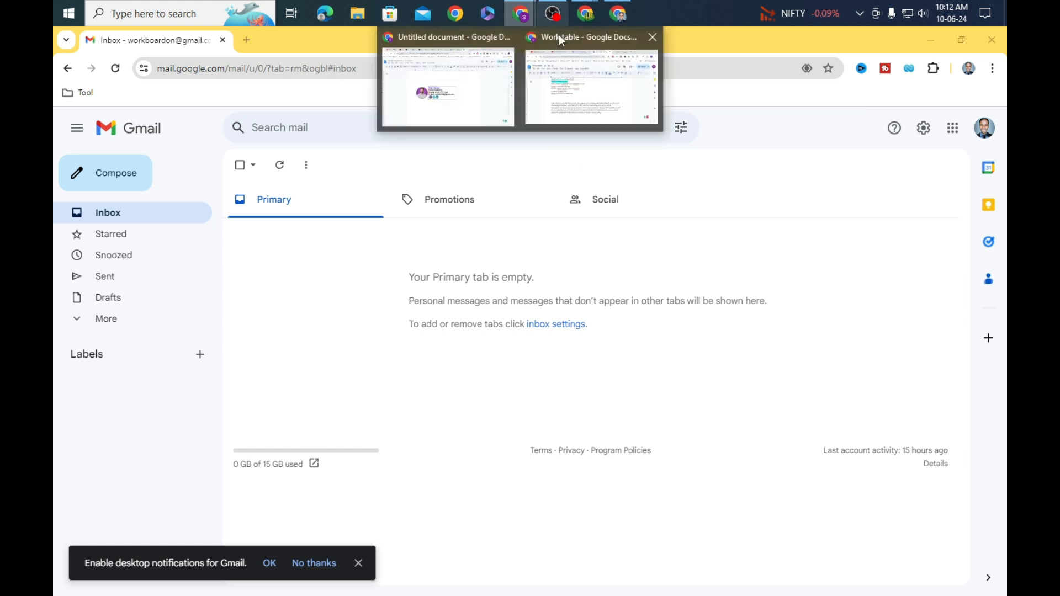
click(586, 13)
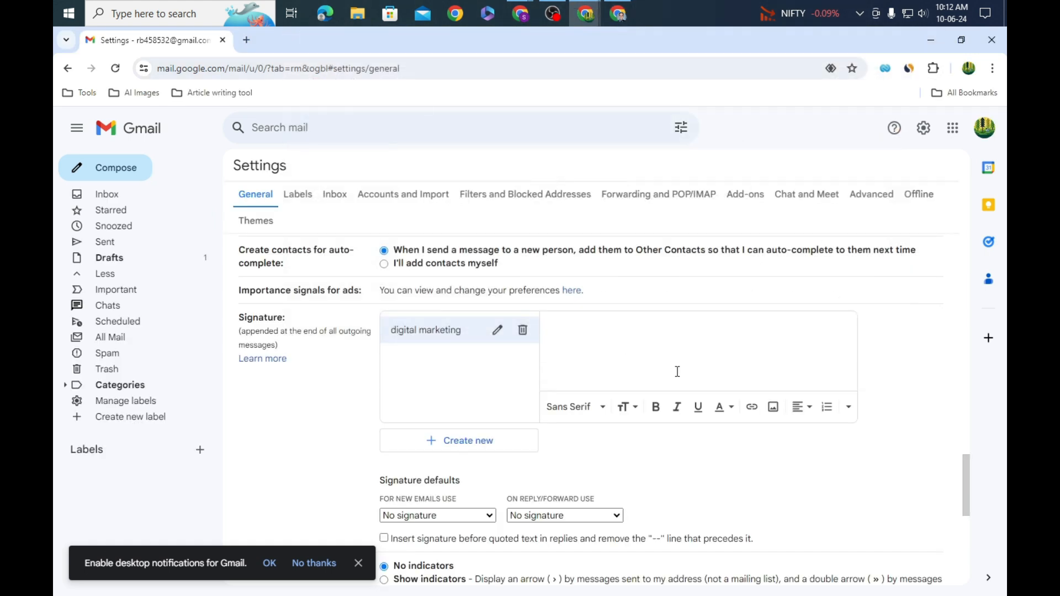
click(522, 16)
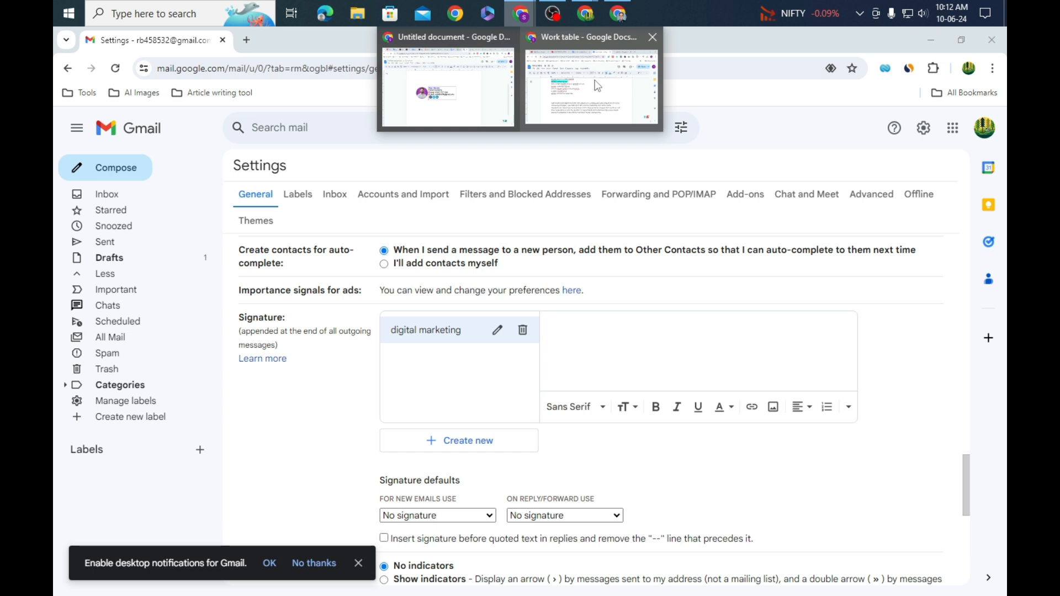
click(592, 81)
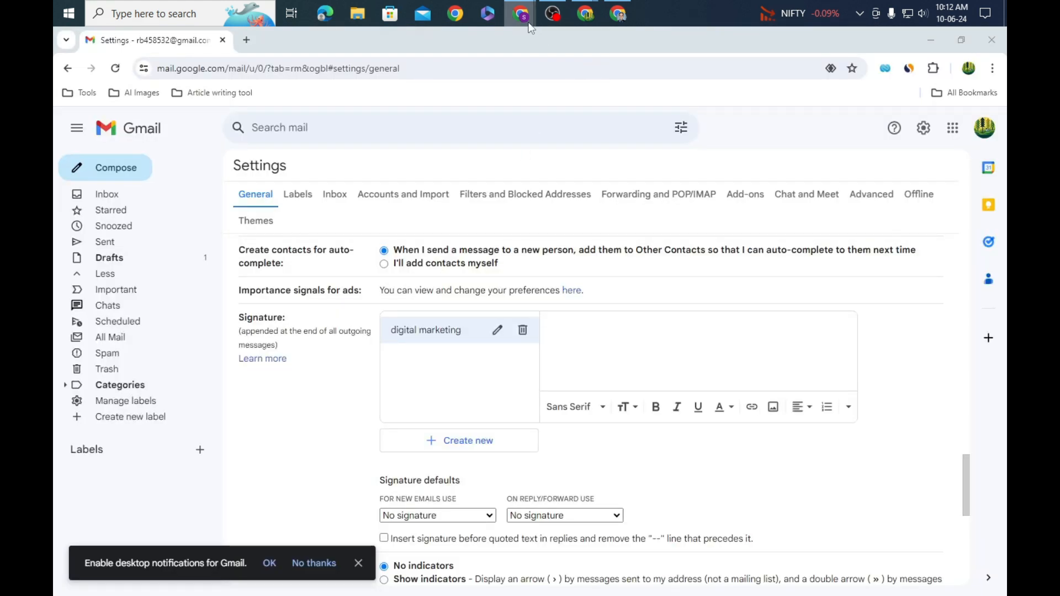
mouse_move(521, 16)
click(480, 74)
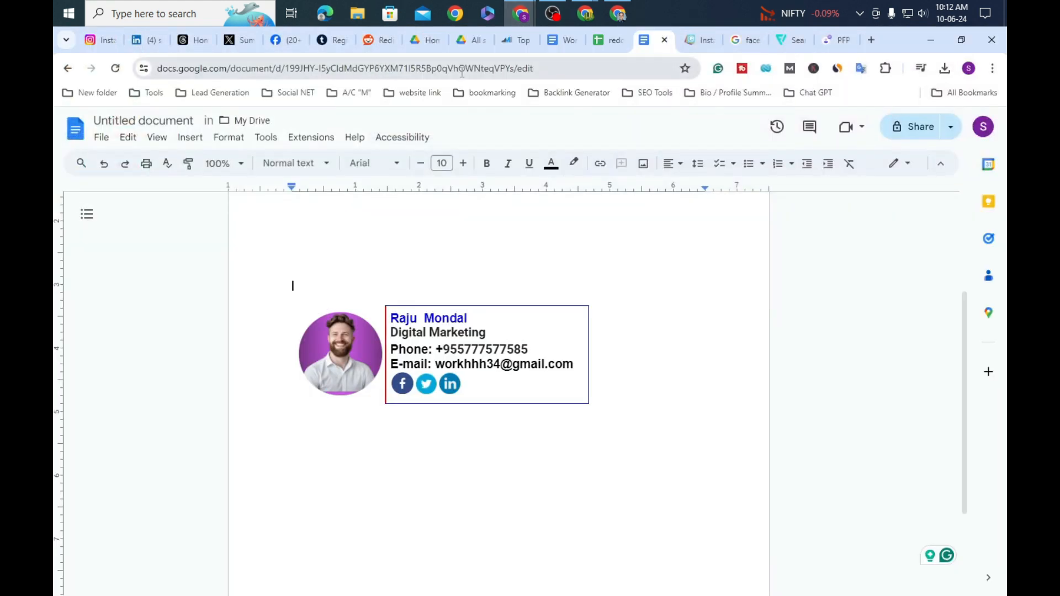
Step: Select the signature table with portrait, contact details and social icons, and copy it
drag(288, 296, 381, 338)
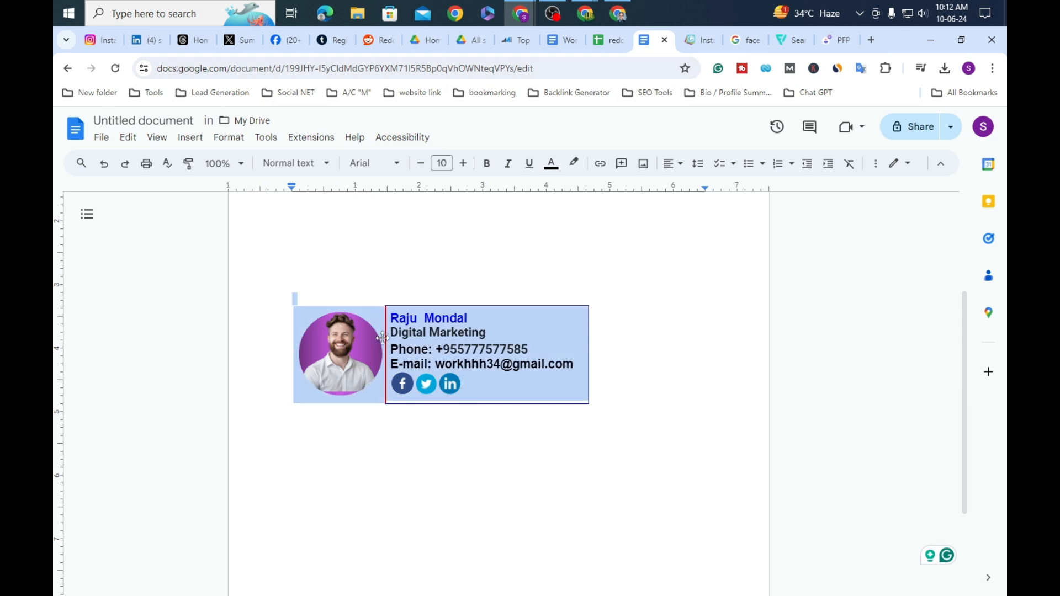
right_click(406, 348)
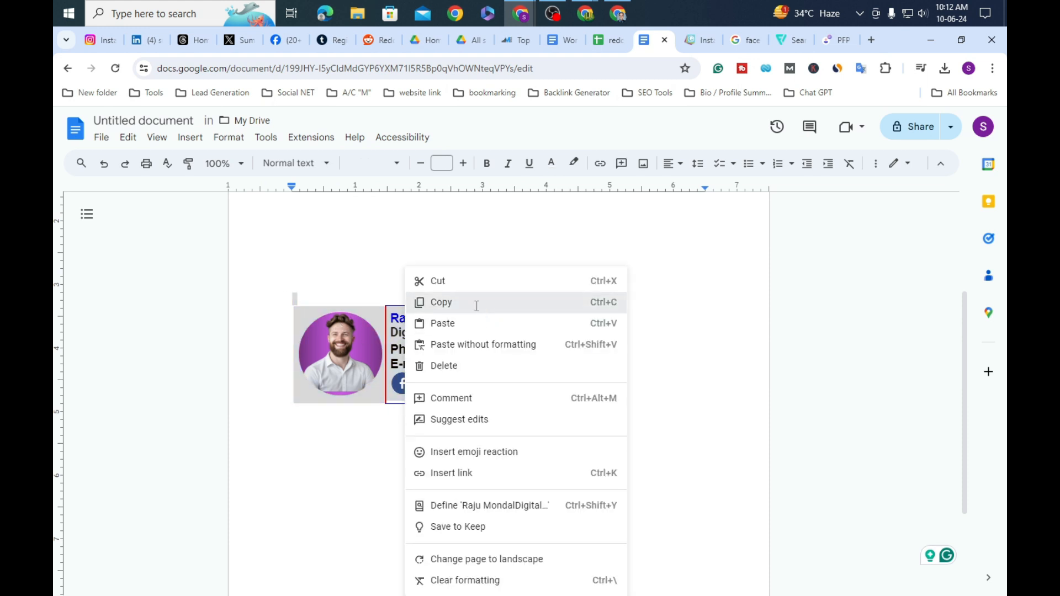
click(476, 303)
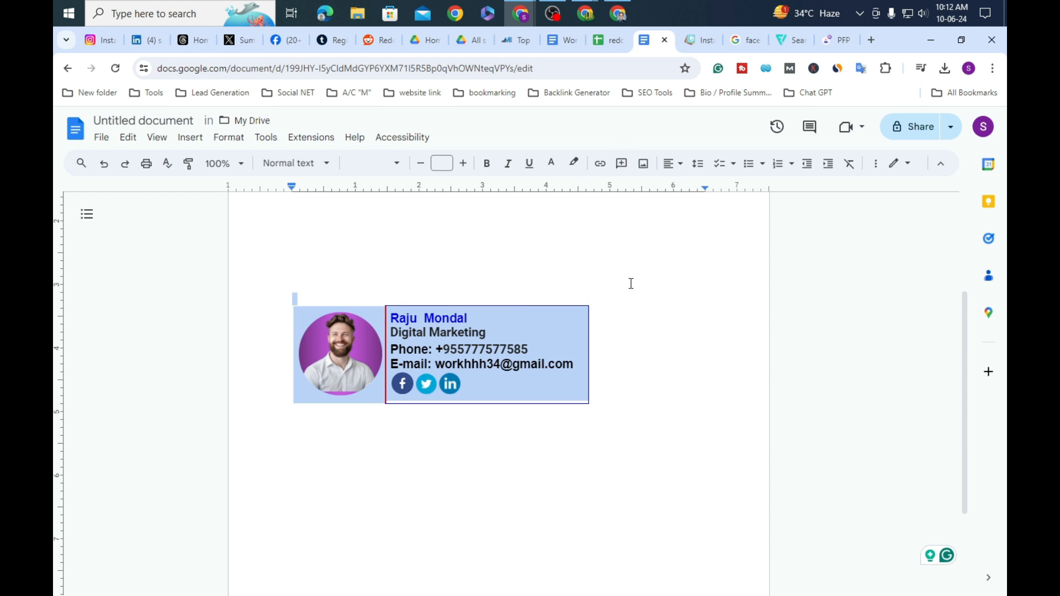
click(586, 13)
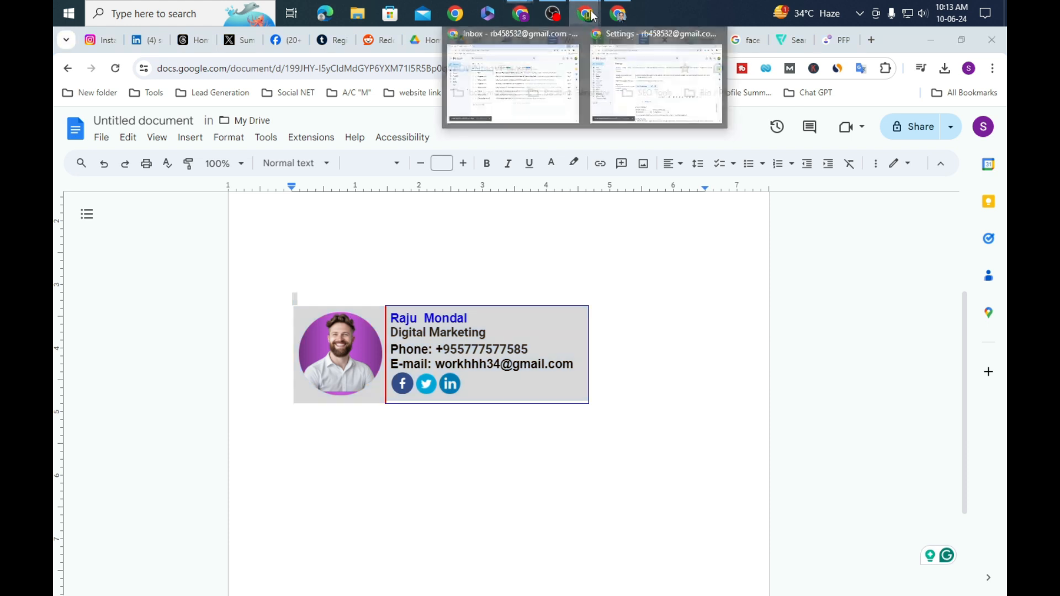
Step: Paste the copied signature table into the 'digital marketing' signature editor
click(652, 91)
right_click(568, 342)
click(605, 218)
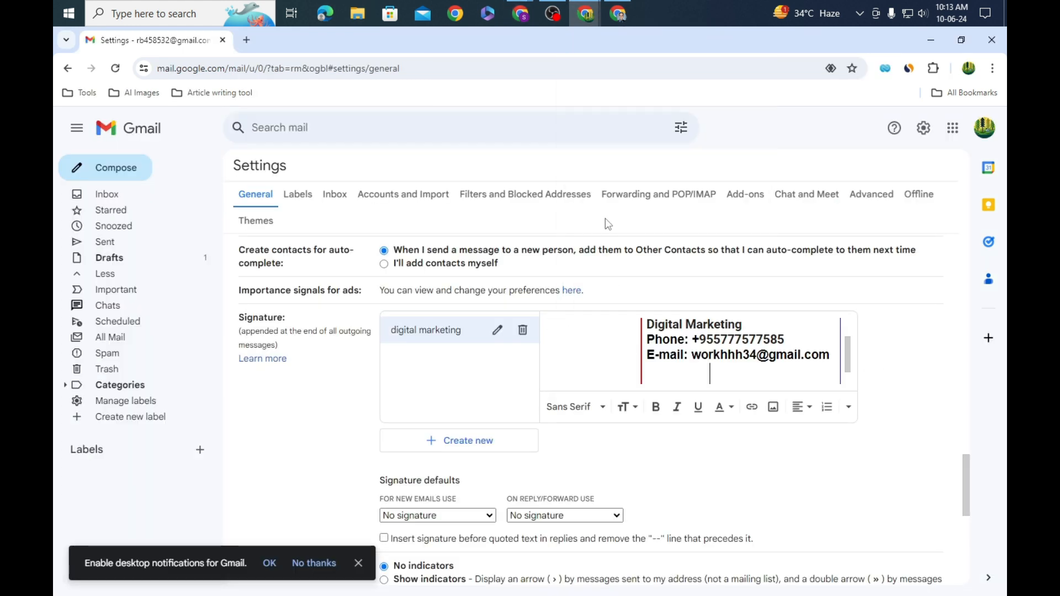
scroll(628, 349, up, 1)
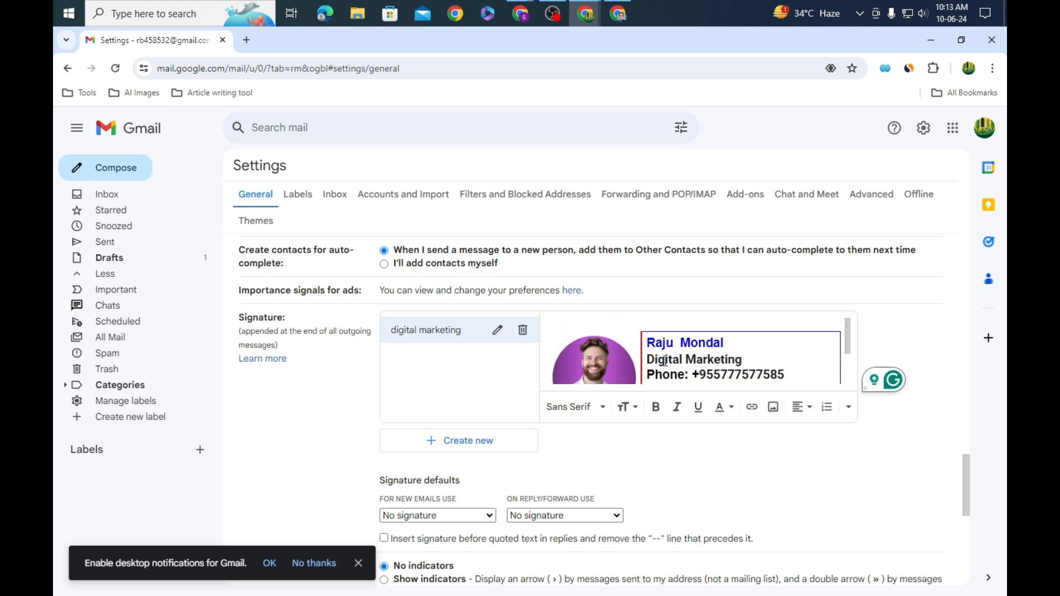
scroll(746, 364, down, 1)
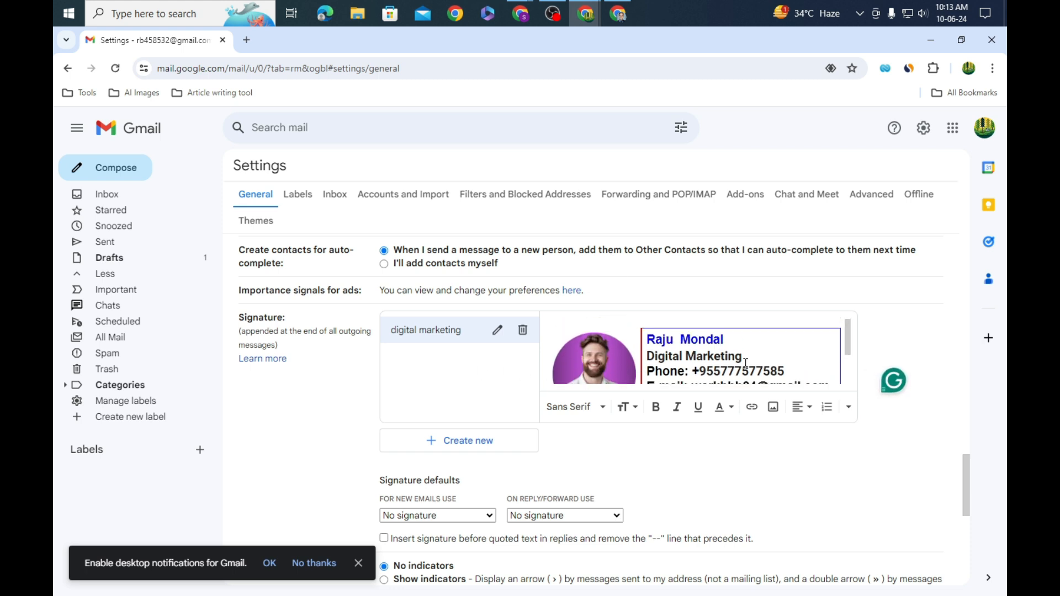
scroll(745, 364, down, 2)
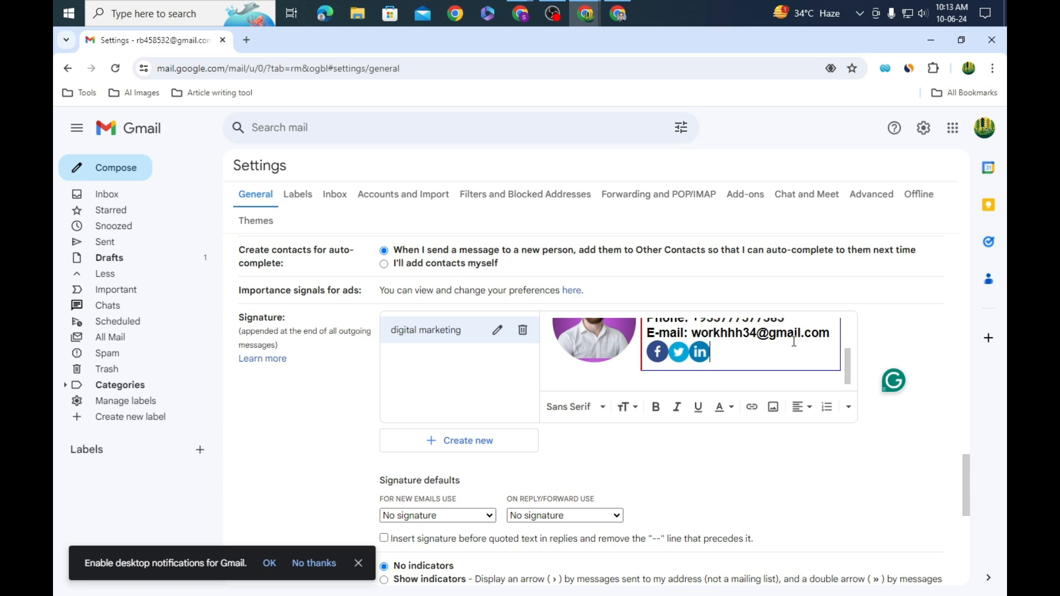
scroll(708, 350, down, 1)
scroll(572, 307, up, 3)
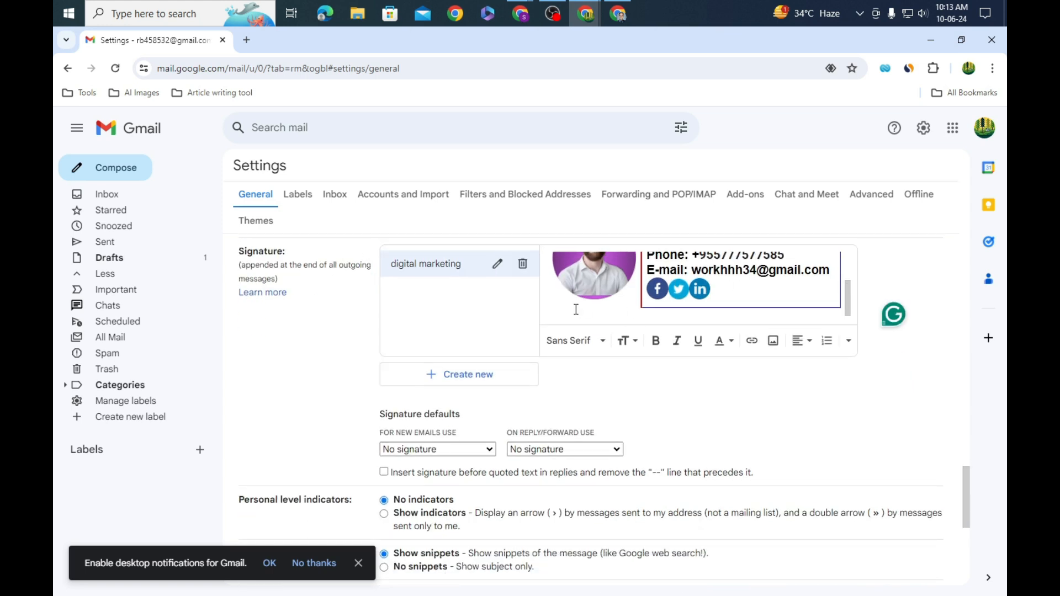
Step: Cancel an extra new signature and open the default signature choice for new emails
click(482, 377)
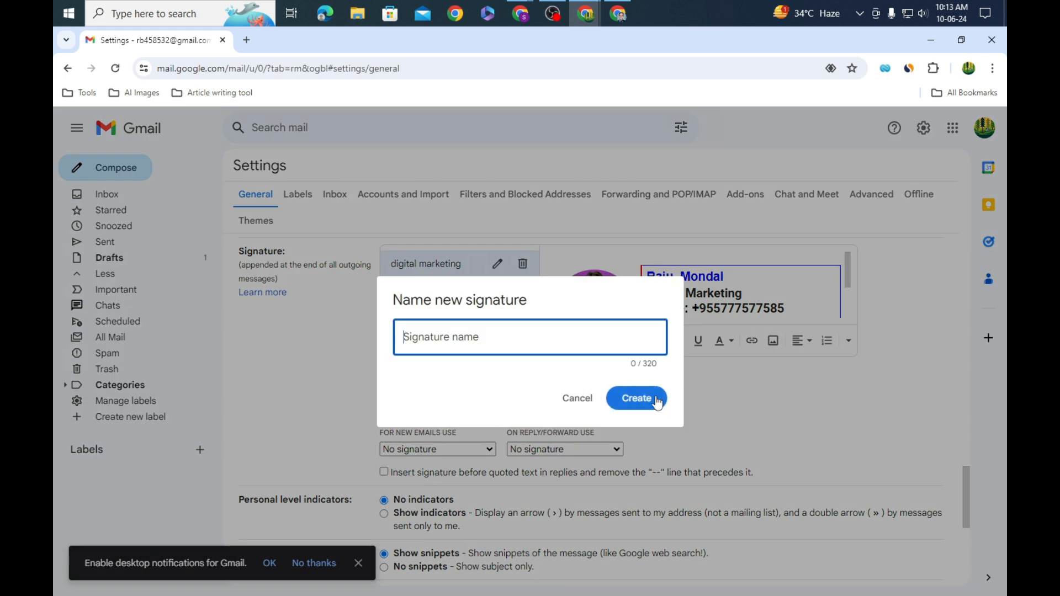
click(580, 399)
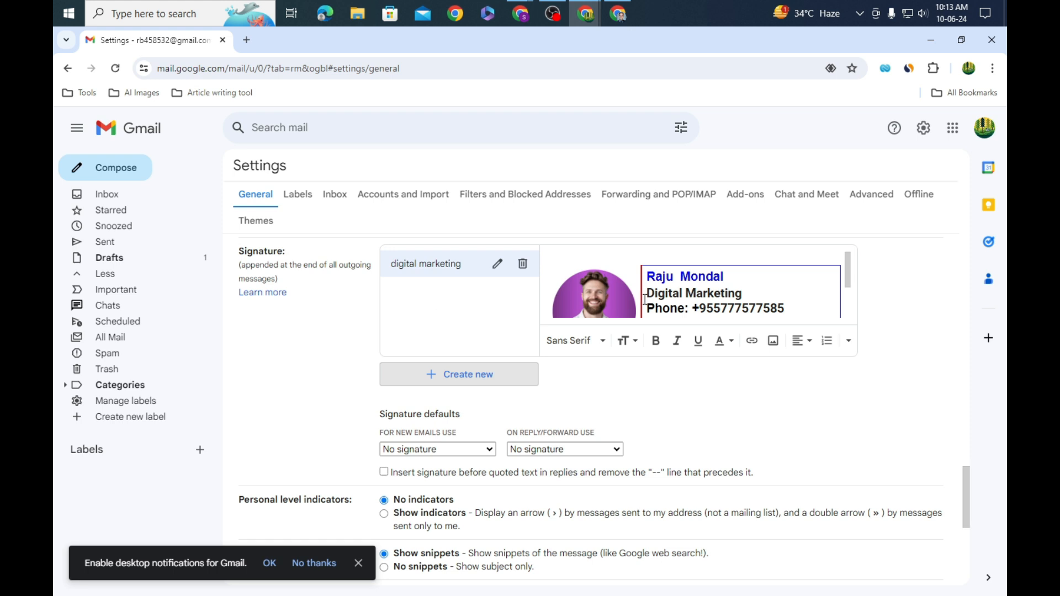
scroll(725, 303, down, 2)
scroll(725, 303, up, 2)
scroll(664, 383, down, 1)
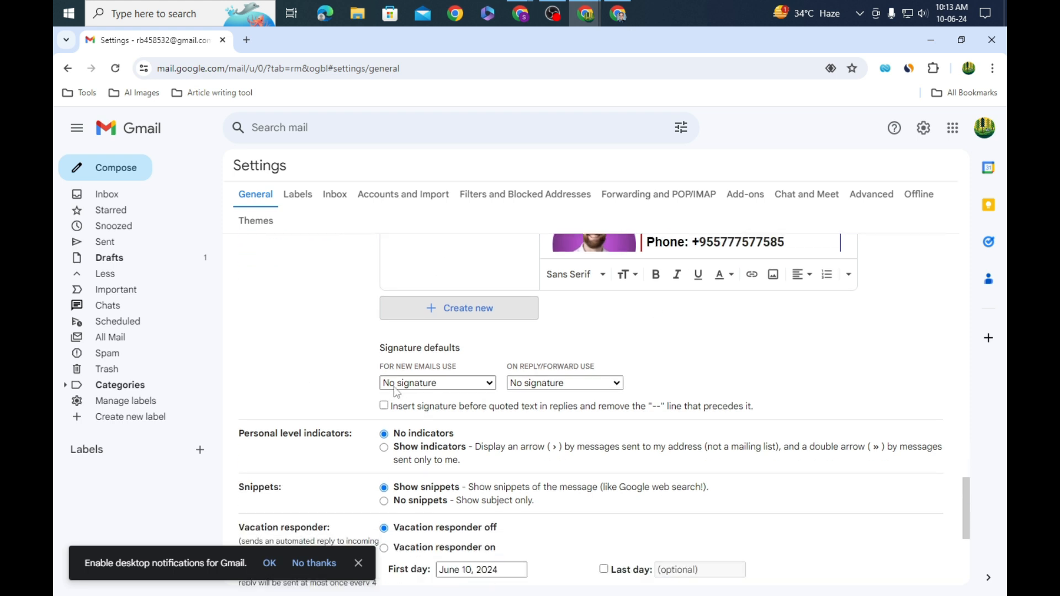
click(495, 389)
Step: Set 'digital marketing' as default for new emails and replies/forwards, then save changes
click(421, 411)
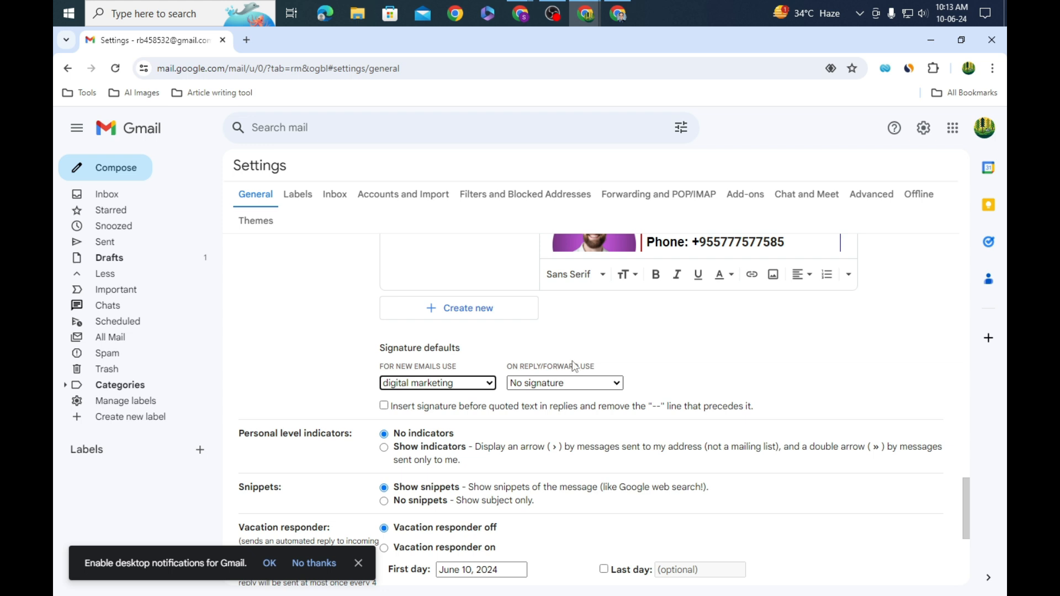
click(616, 384)
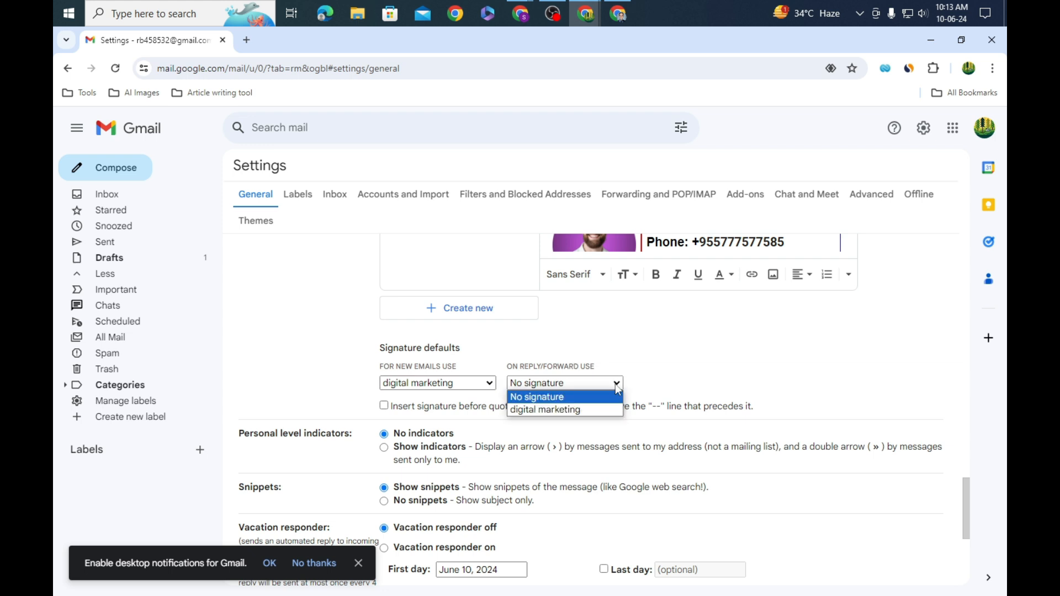
click(569, 411)
scroll(613, 392, down, 5)
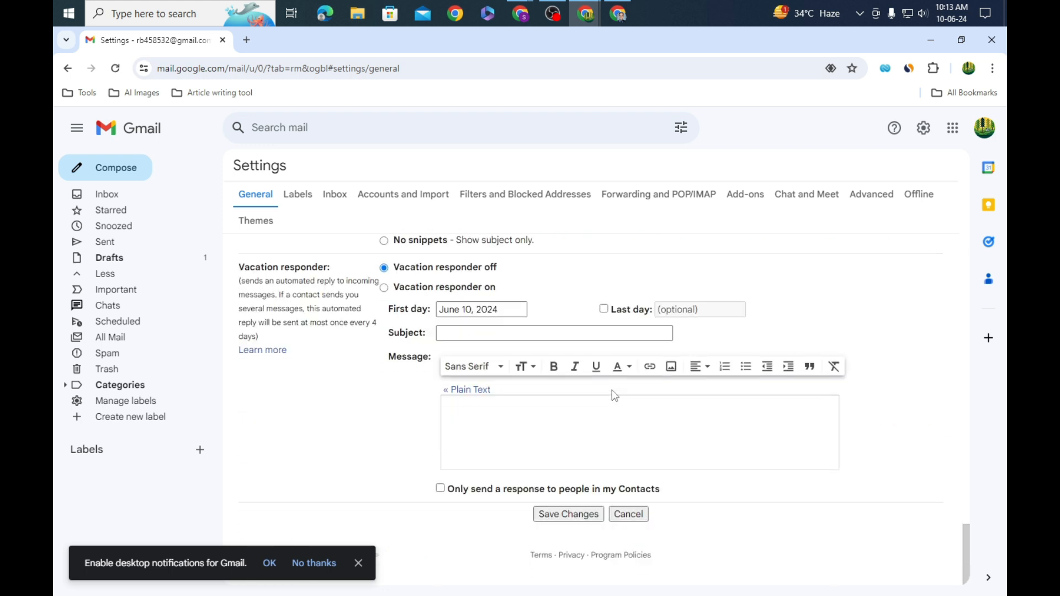
click(577, 519)
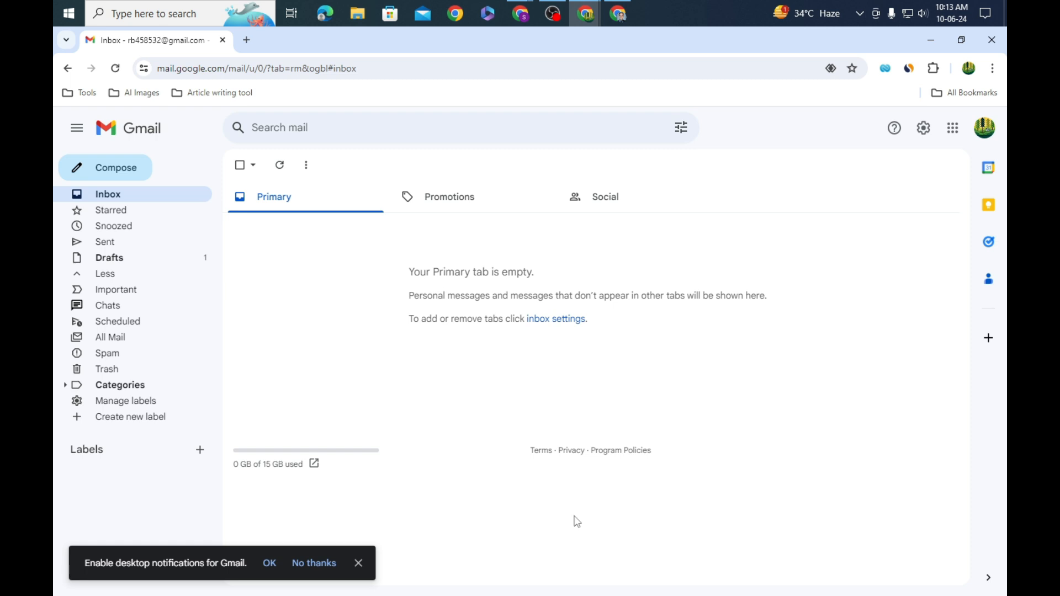
Step: Reload Gmail, start a new message, and switch to the other account's window
click(115, 69)
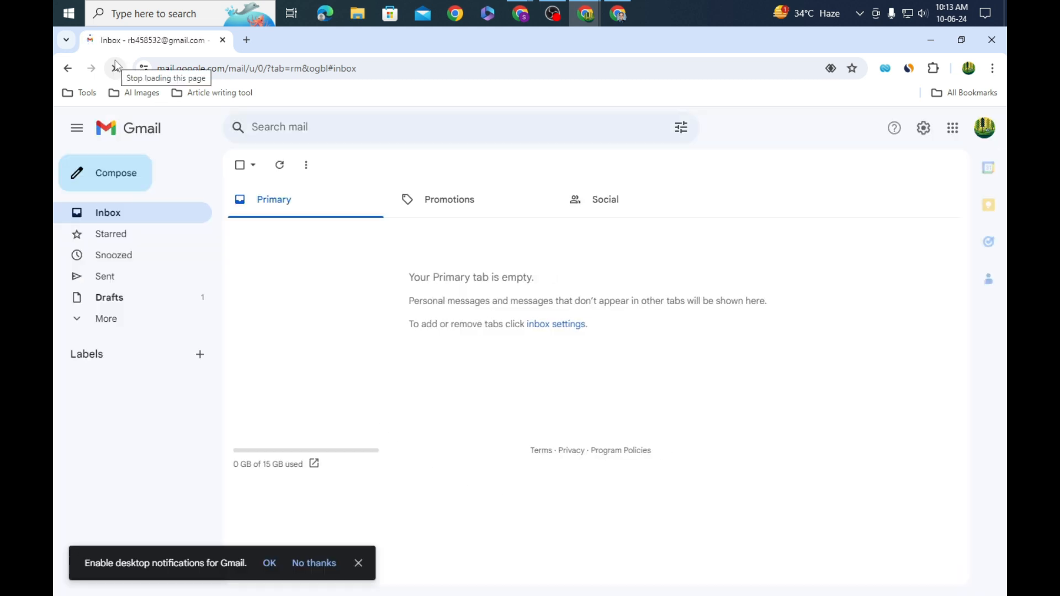
click(109, 186)
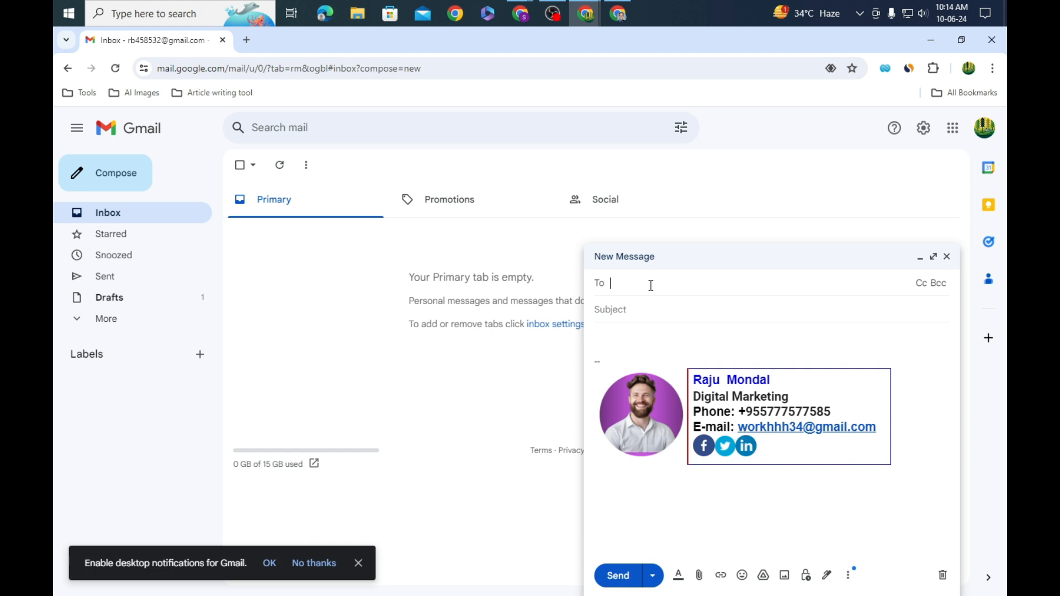
click(617, 14)
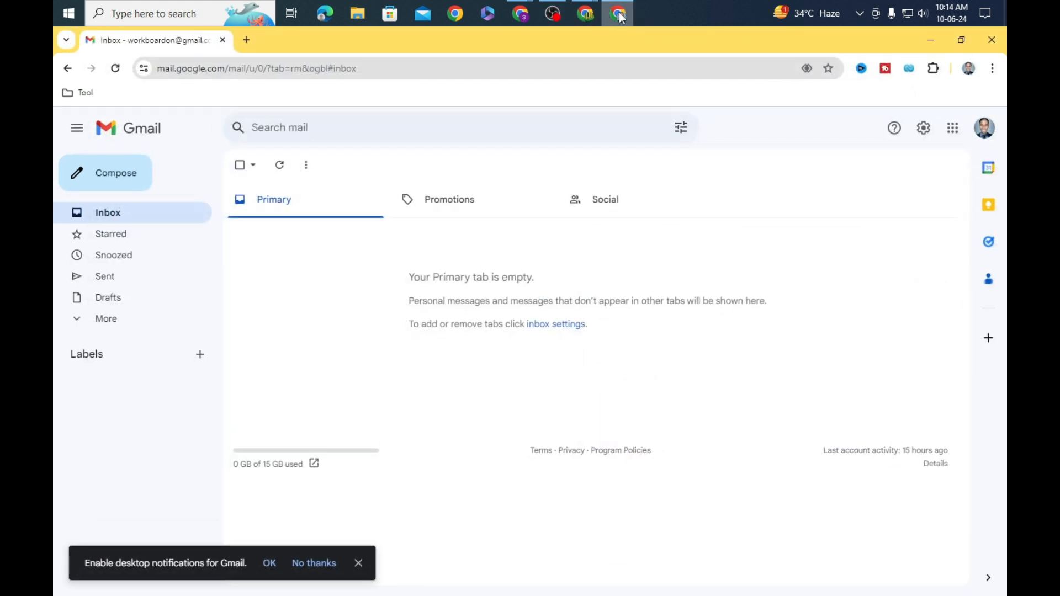
Step: Copy the second account's e-mail address and paste it into the new message's To field
click(984, 127)
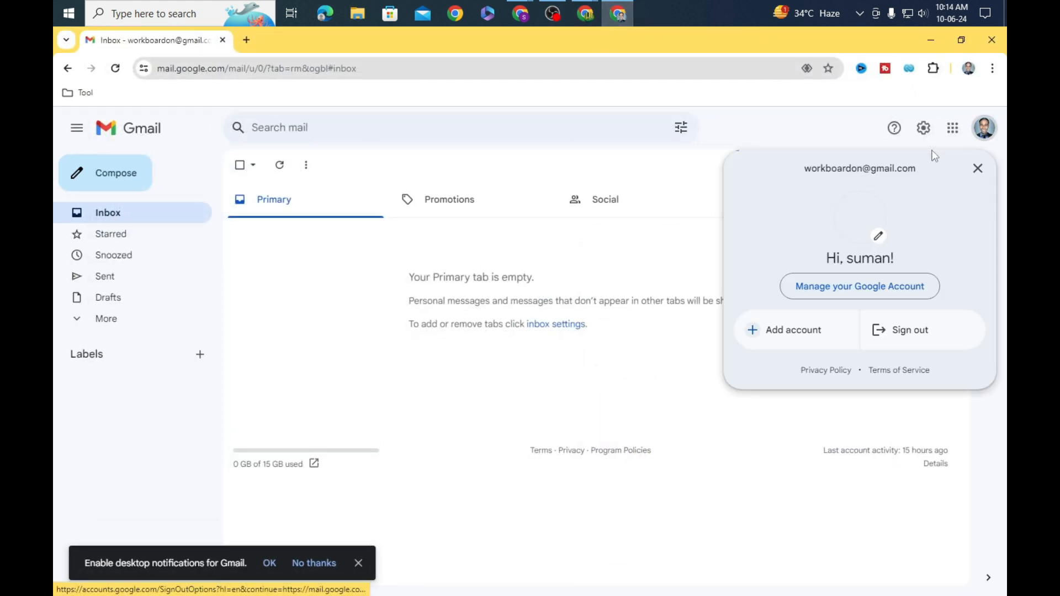
triple_click(867, 166)
right_click(867, 167)
click(788, 182)
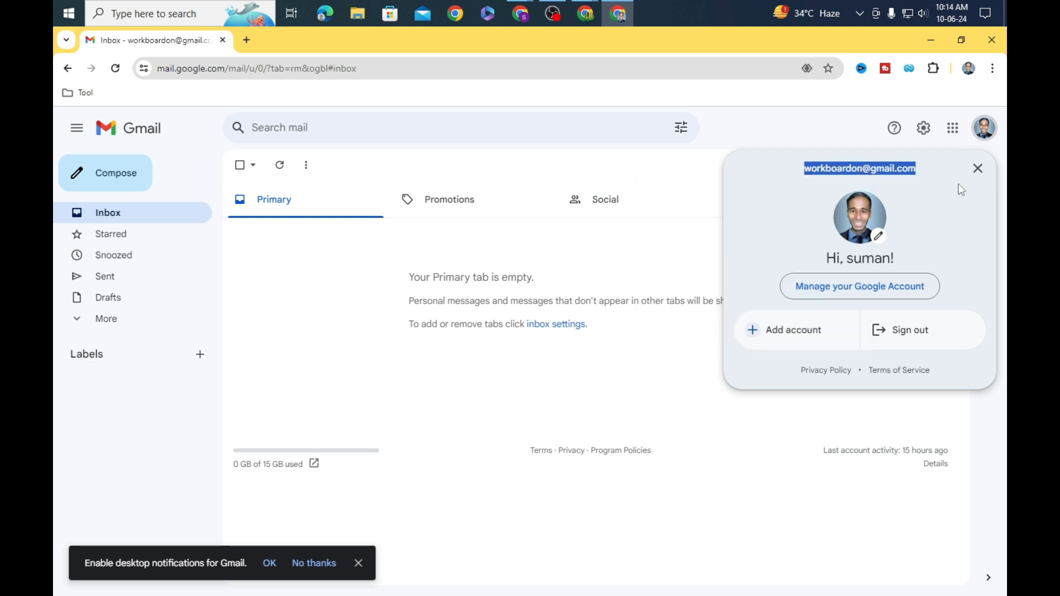
click(977, 168)
click(930, 40)
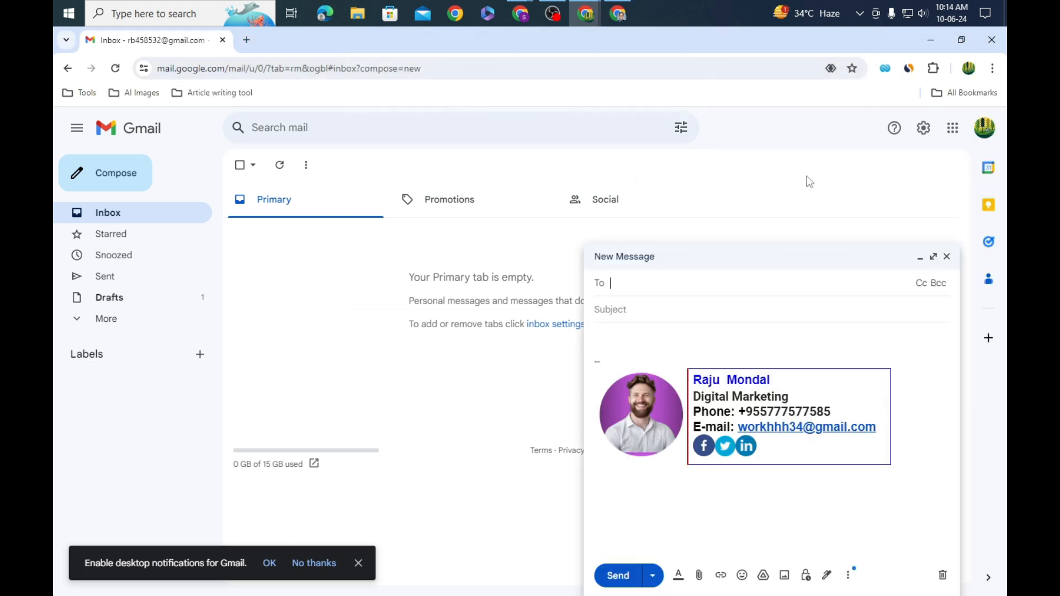
right_click(694, 282)
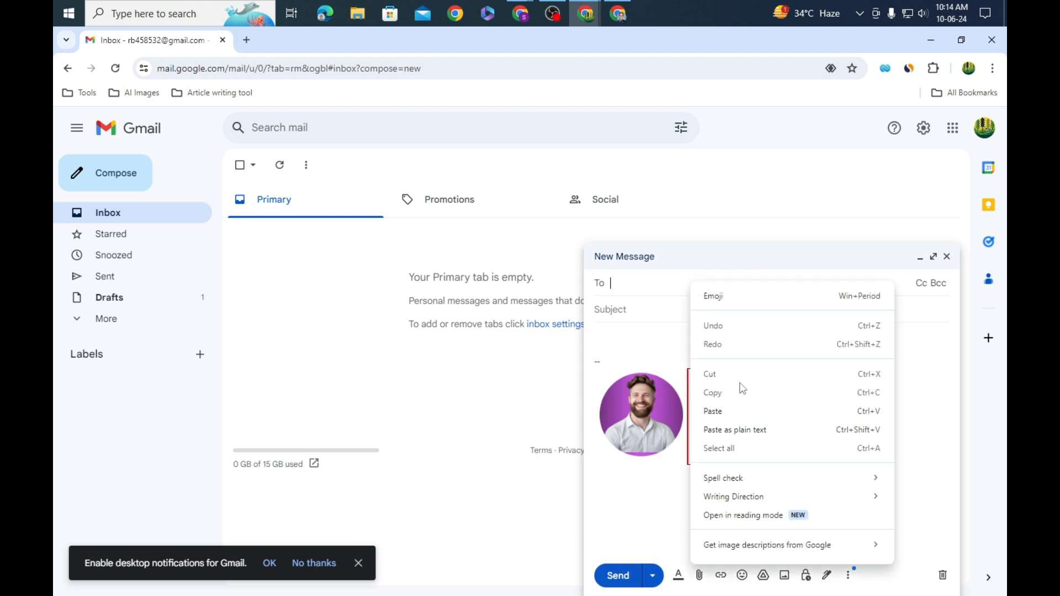
click(737, 411)
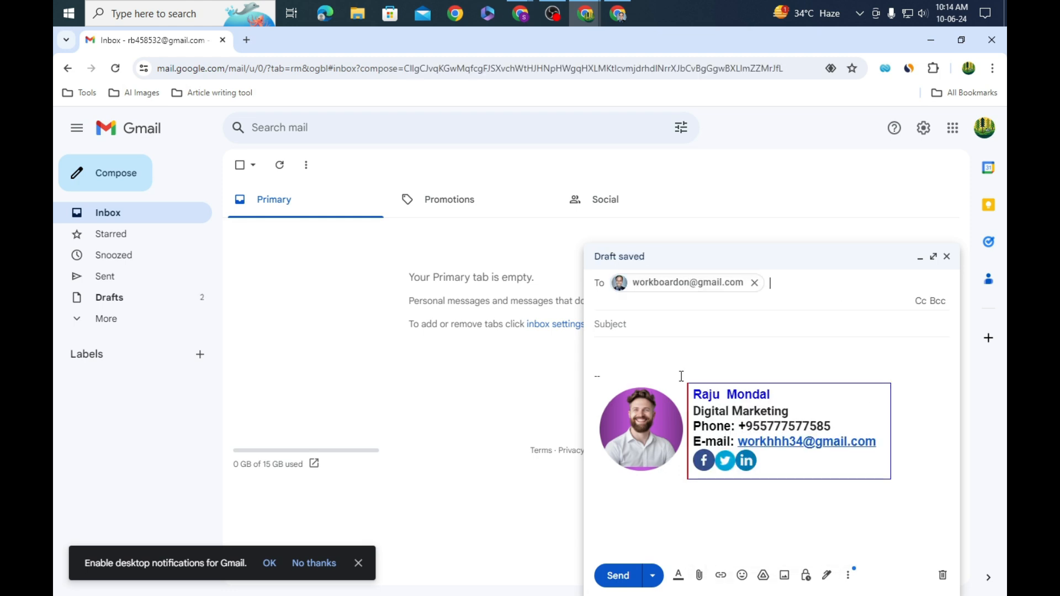
Step: Give the message subject 'digital', add a short 'hi' greeting above the signature, and send it
click(650, 325)
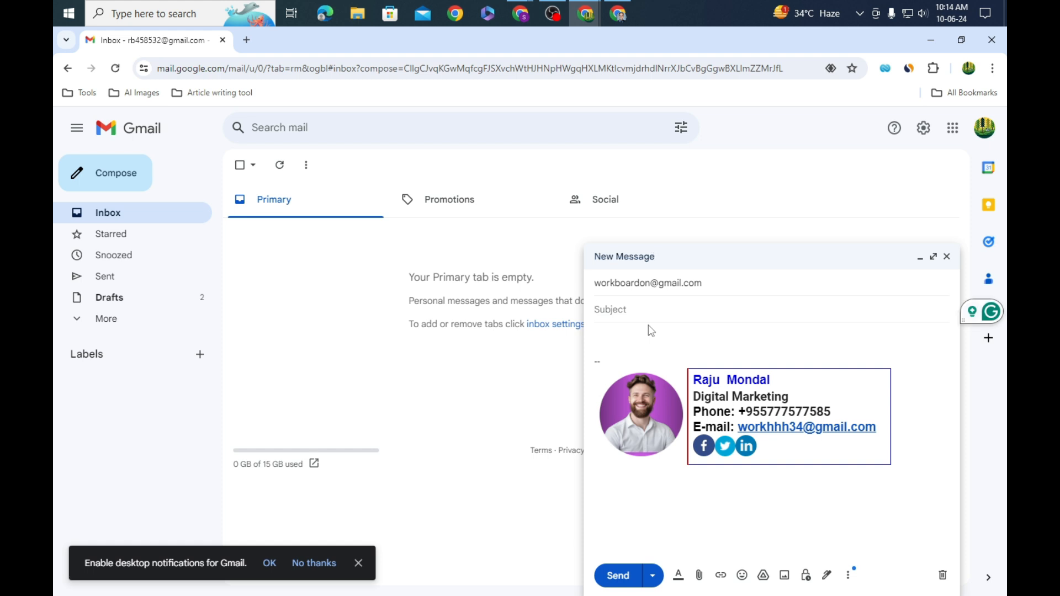
text(digital)
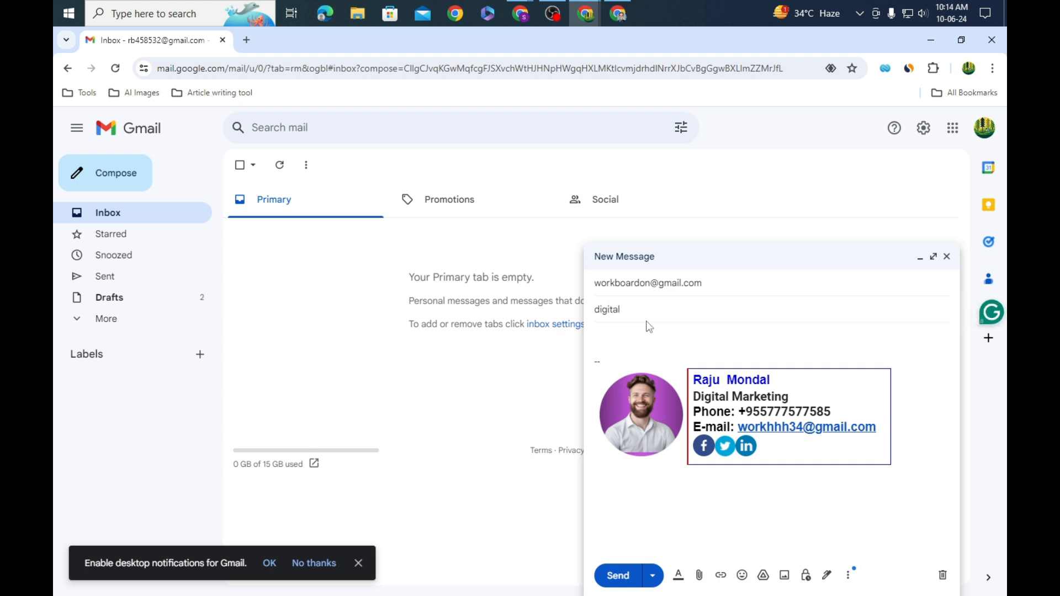
click(640, 330)
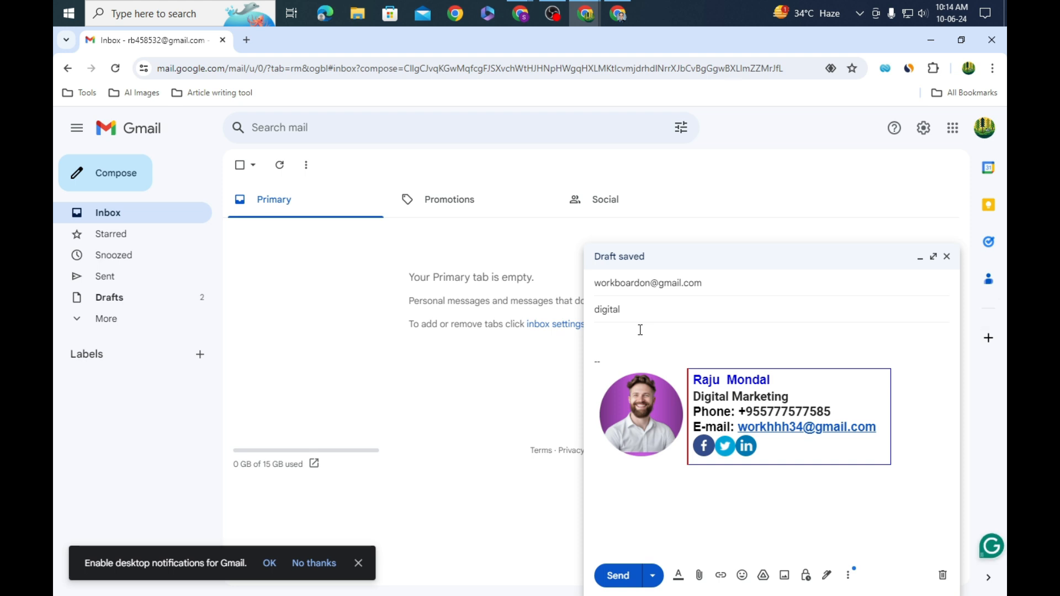
text(hi dddddddddddddddddddddsd)
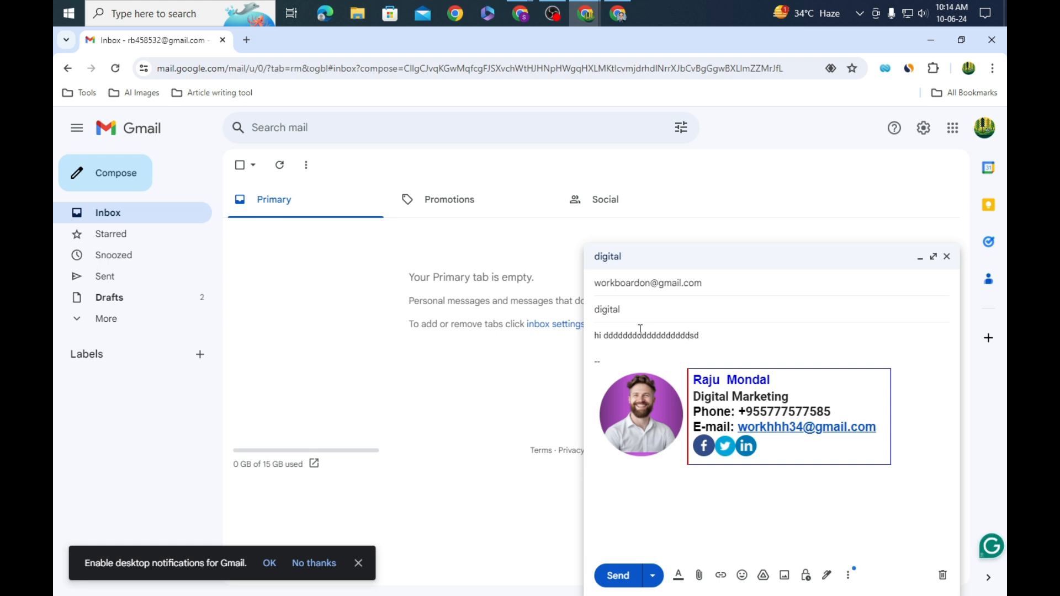
click(617, 576)
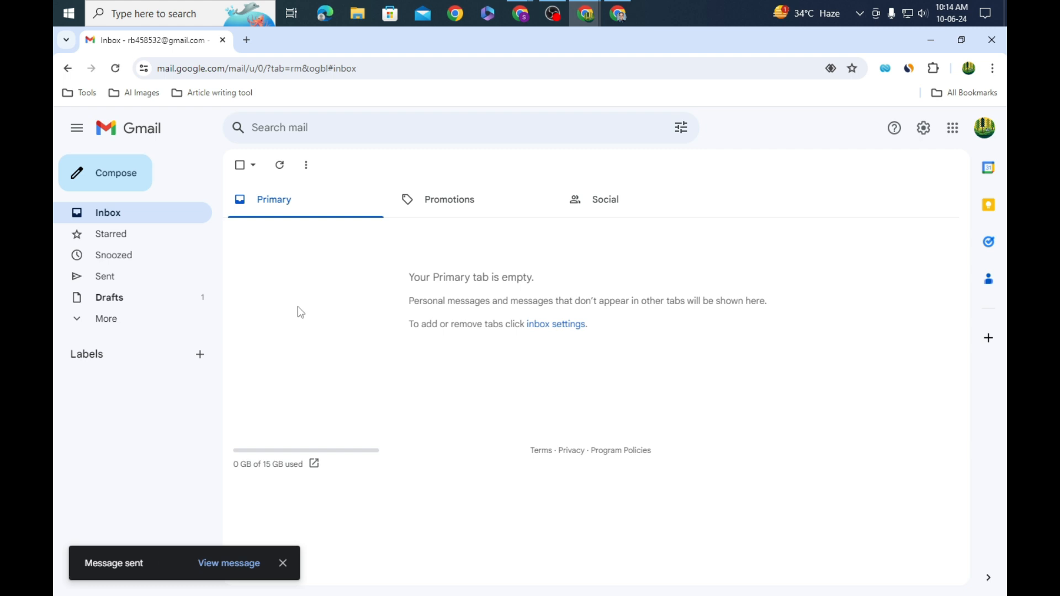
click(929, 42)
Step: Bring up the recipient's Gmail window and confirm which account is signed in
click(617, 230)
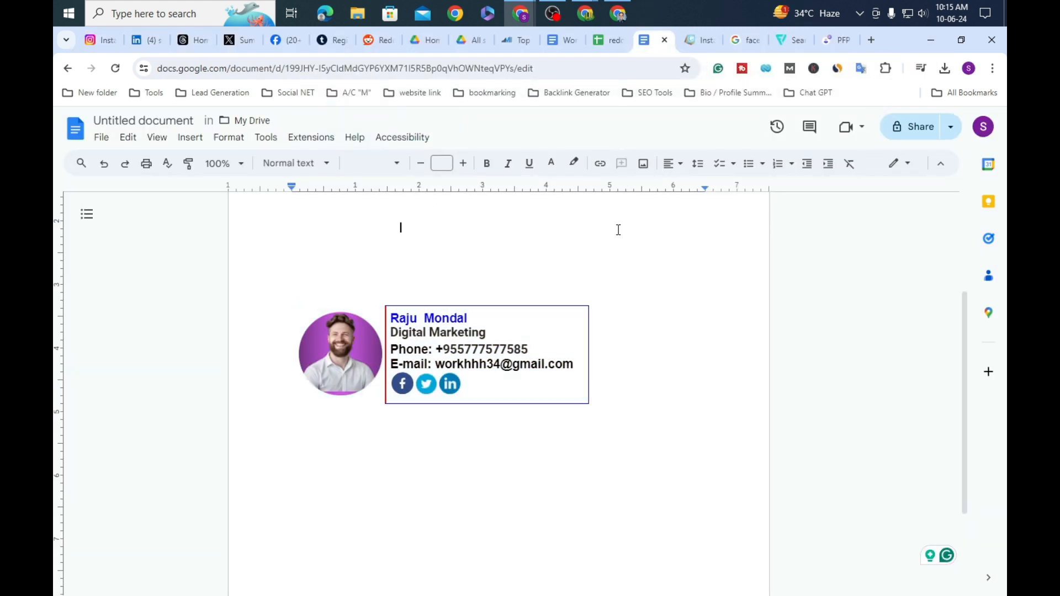
click(618, 13)
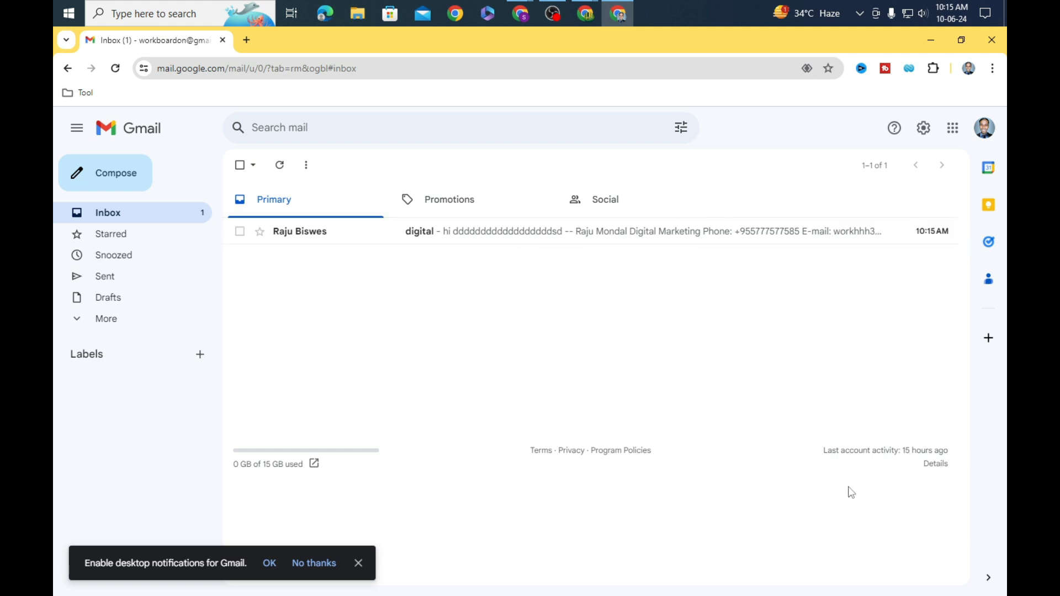
click(984, 129)
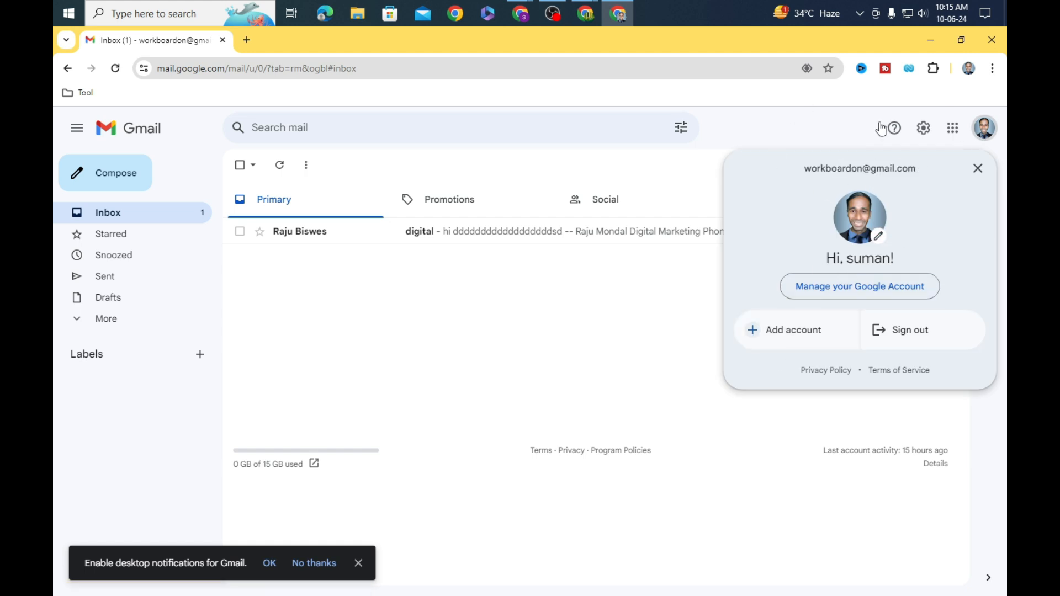
click(814, 127)
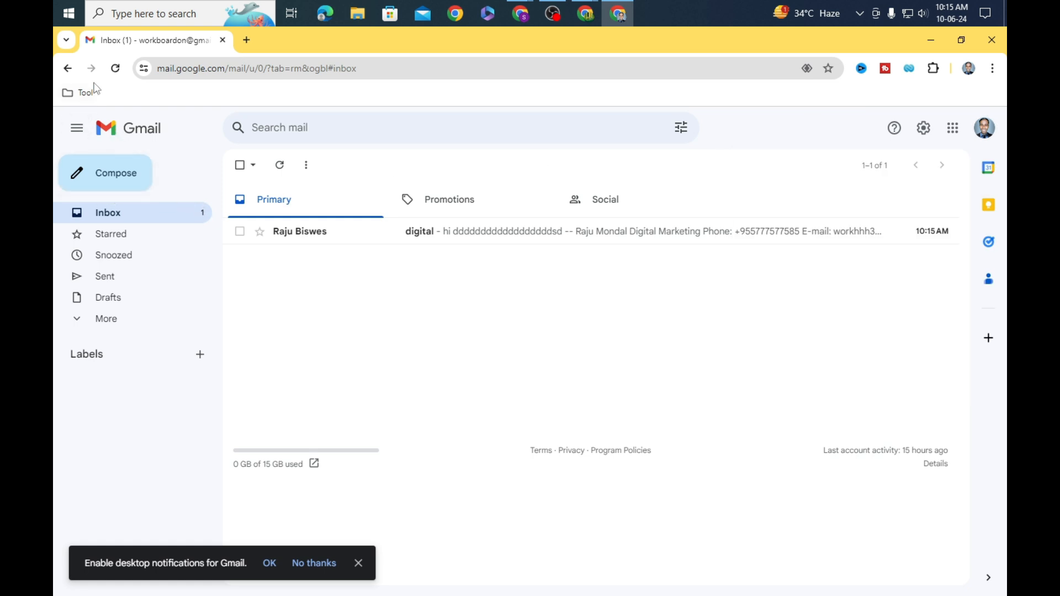
Step: Reload the inbox and open the received 'digital' email to view its signature
click(115, 69)
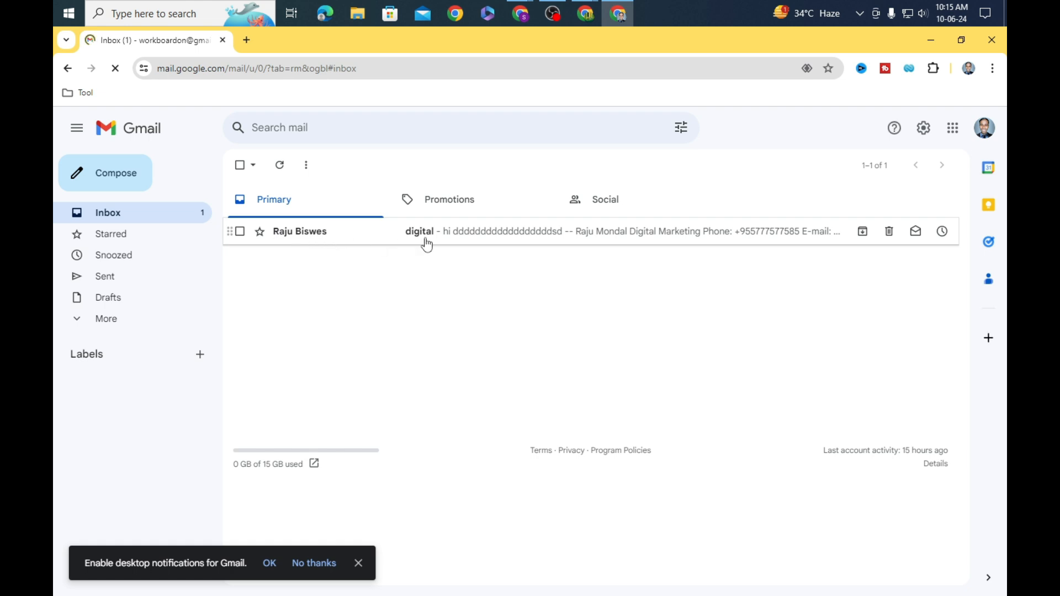
click(498, 239)
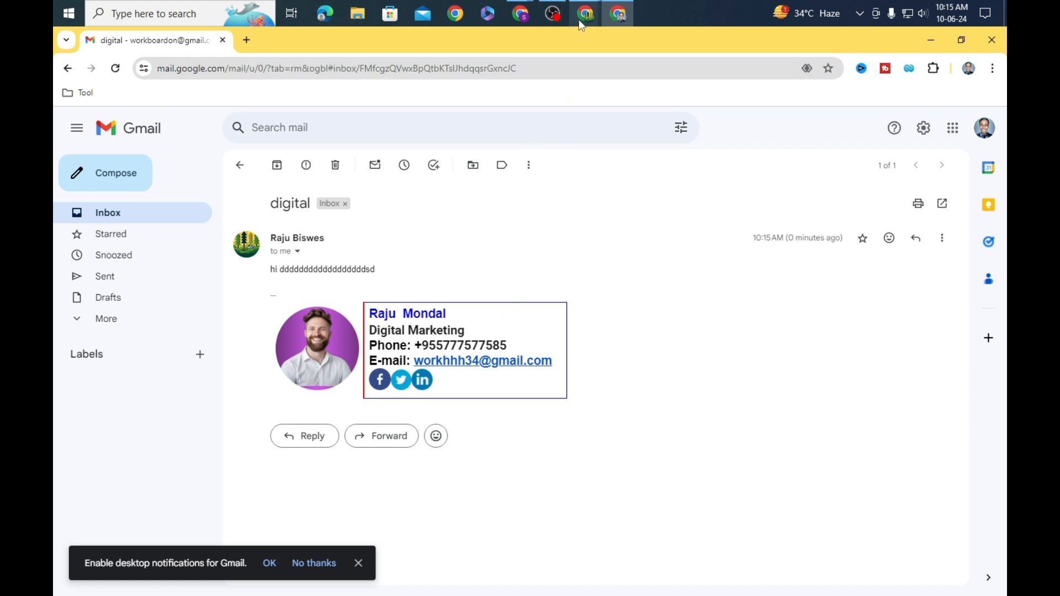
mouse_move(579, 21)
click(932, 47)
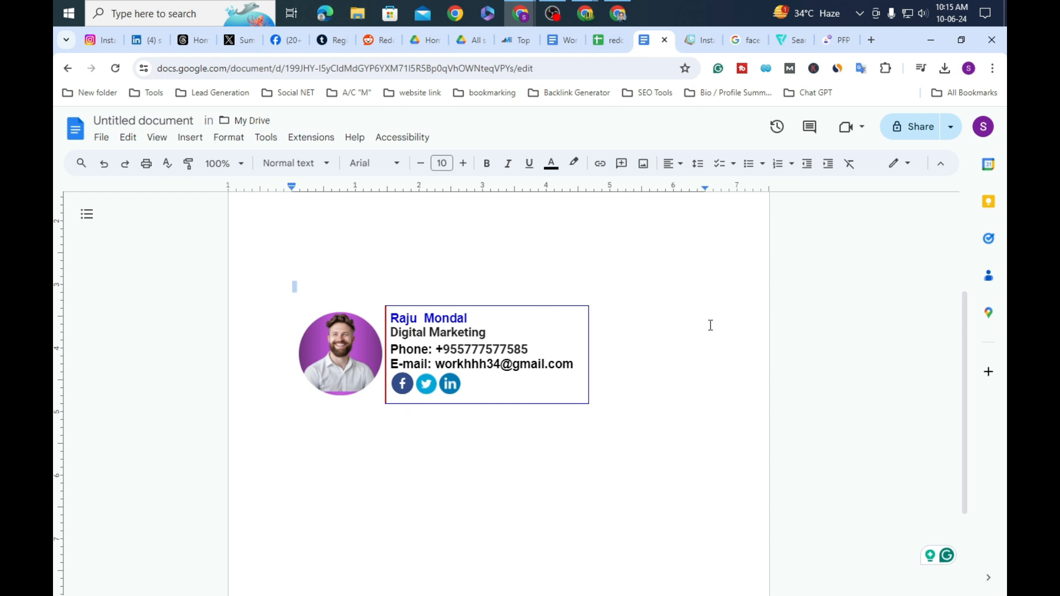
Step: Make the signature table's top, right and bottom borders white
click(539, 306)
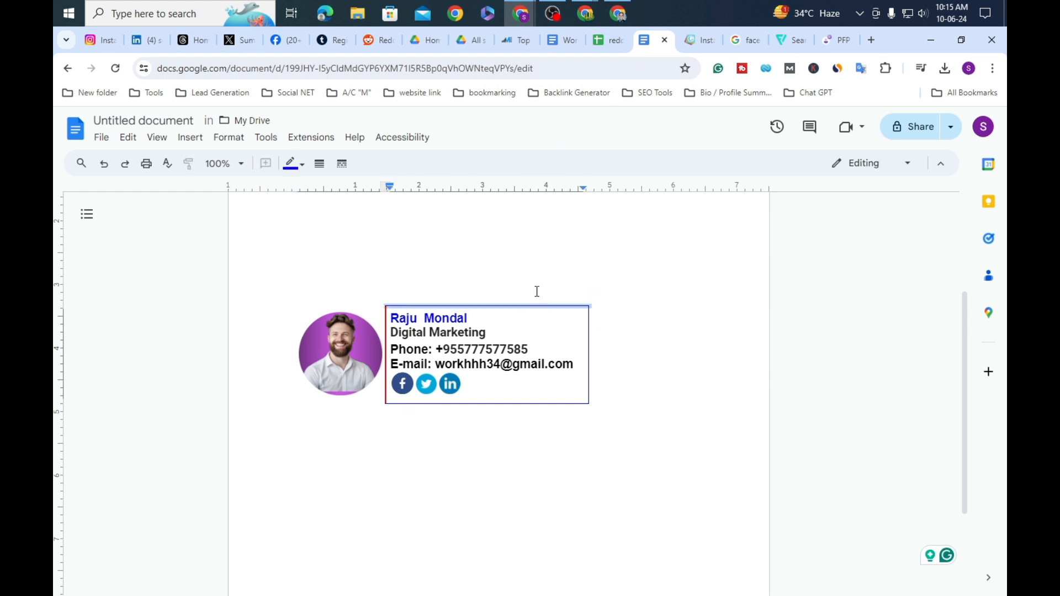
click(291, 164)
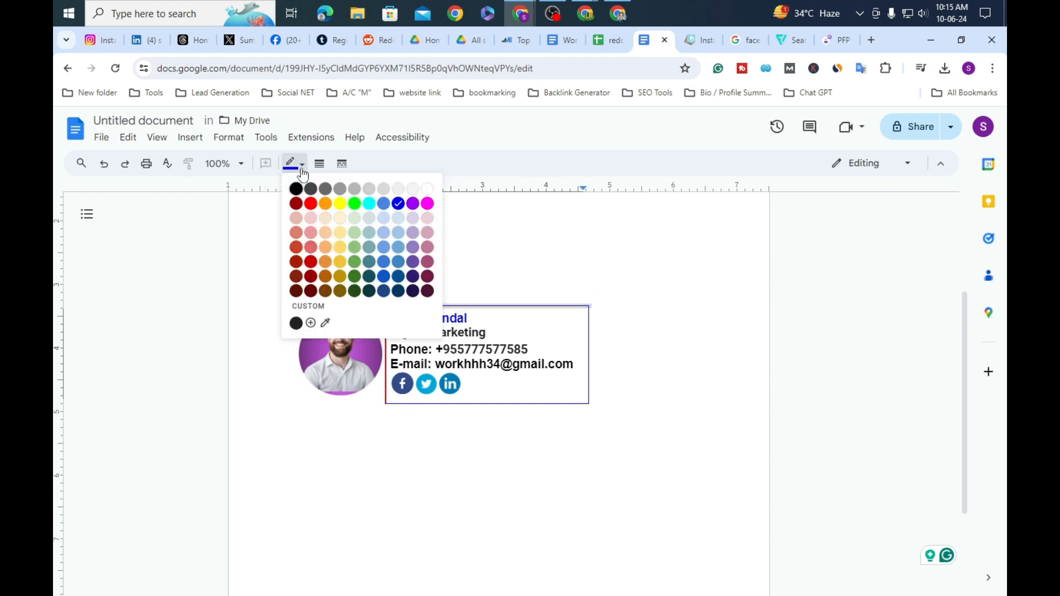
click(427, 189)
click(673, 312)
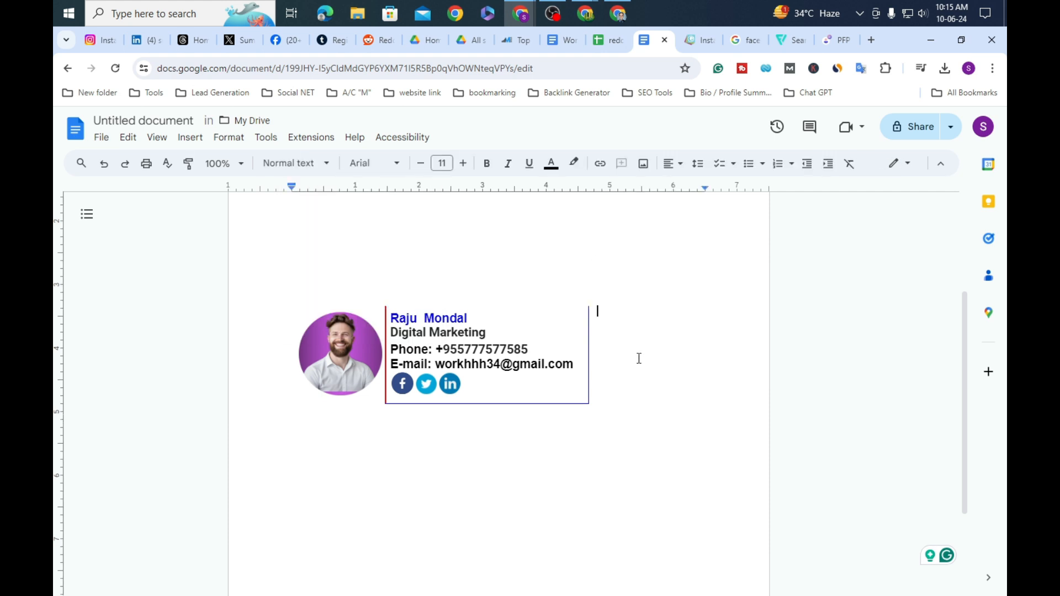
click(586, 361)
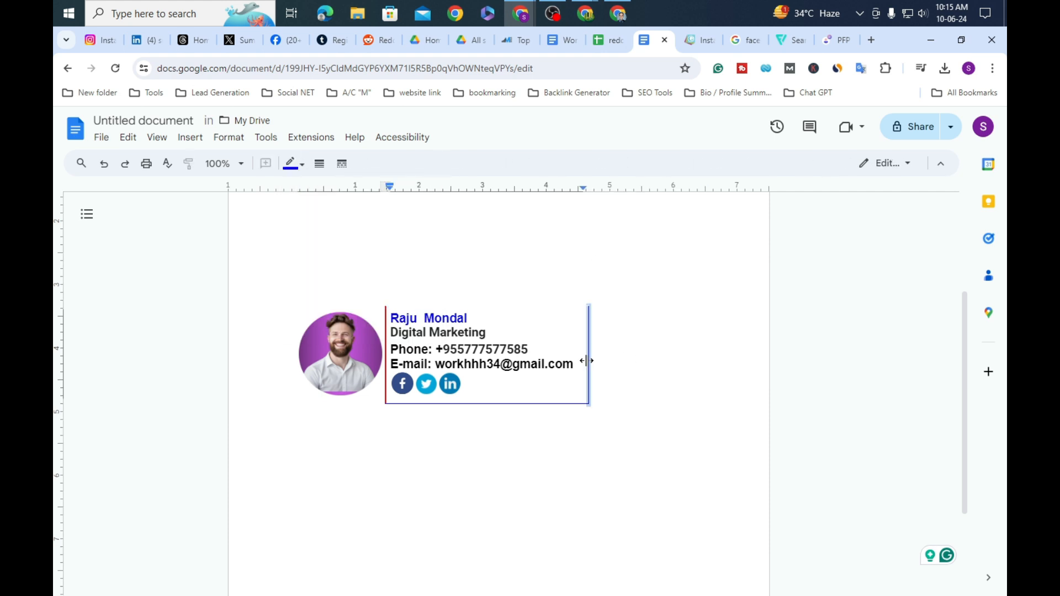
click(301, 167)
click(428, 189)
click(659, 333)
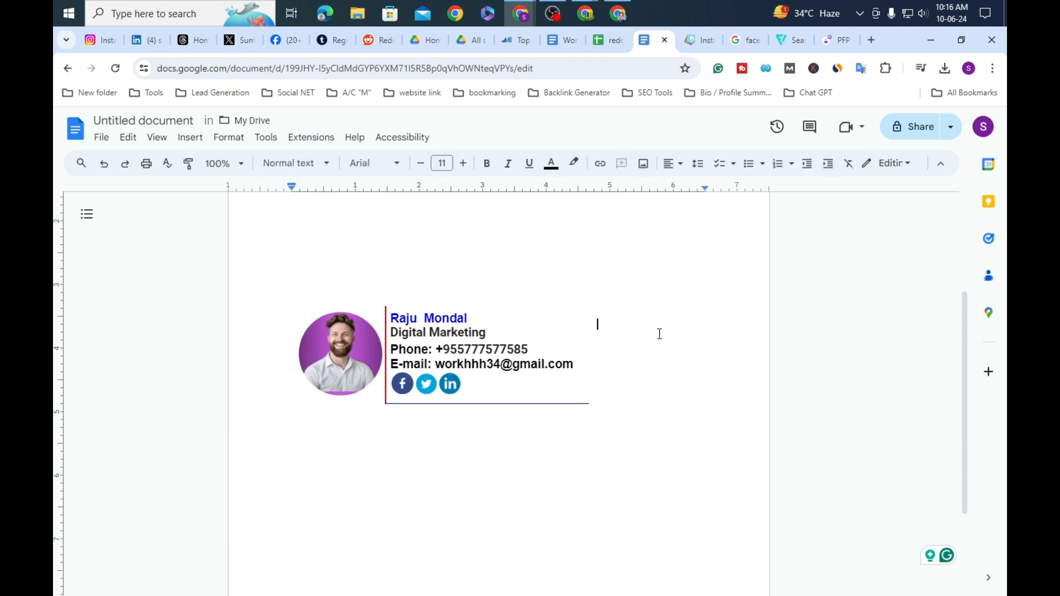
click(522, 404)
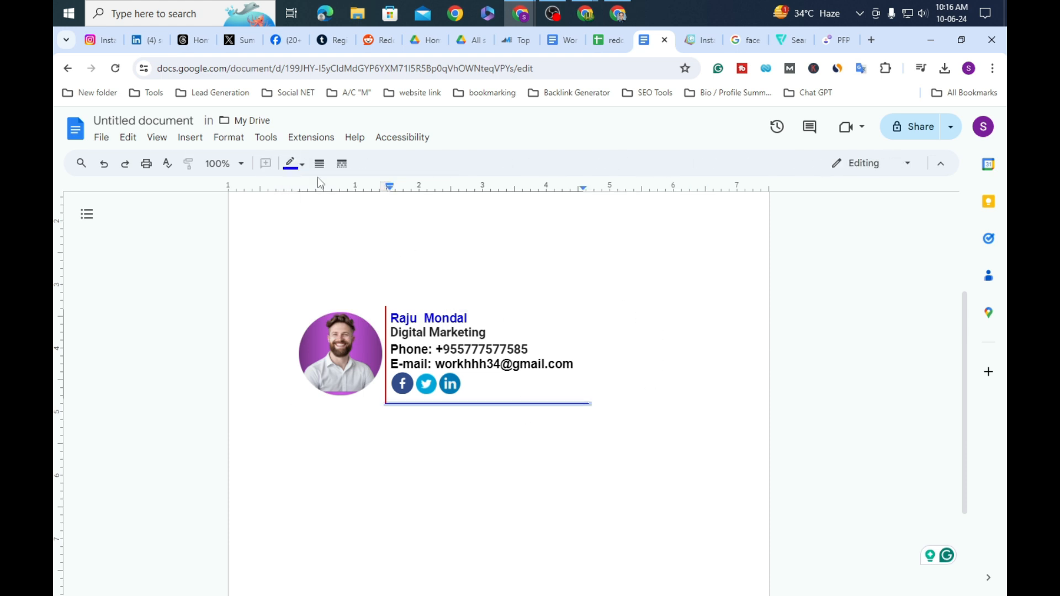
click(298, 164)
click(427, 189)
click(720, 344)
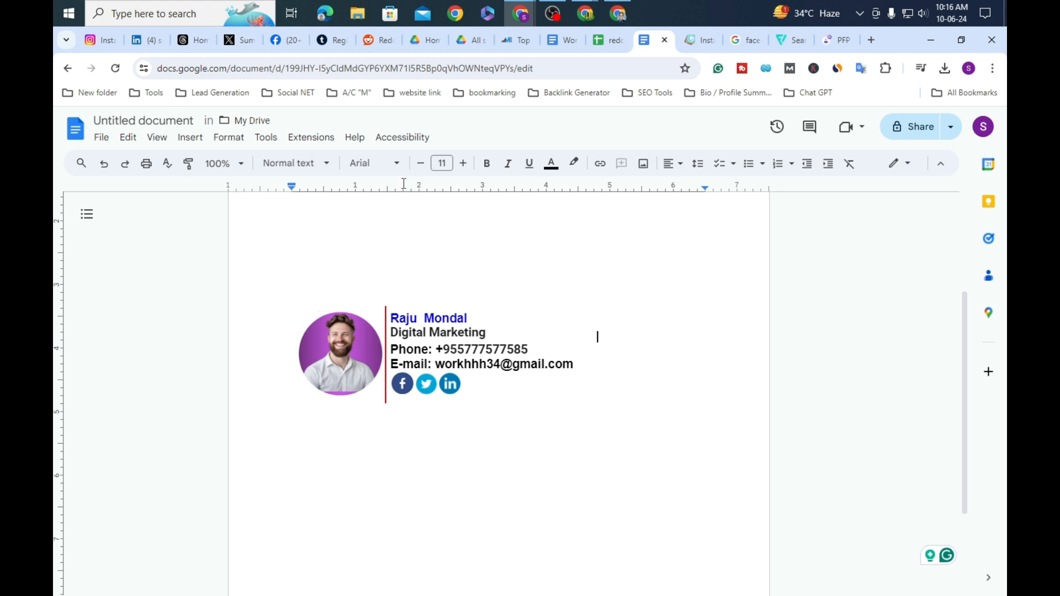
Step: Nudge the table slightly lower on the page and copy the whole signature table
mouse_move(290, 296)
mouse_down()
mouse_move(303, 309)
mouse_move(288, 304)
mouse_up()
double_click(491, 492)
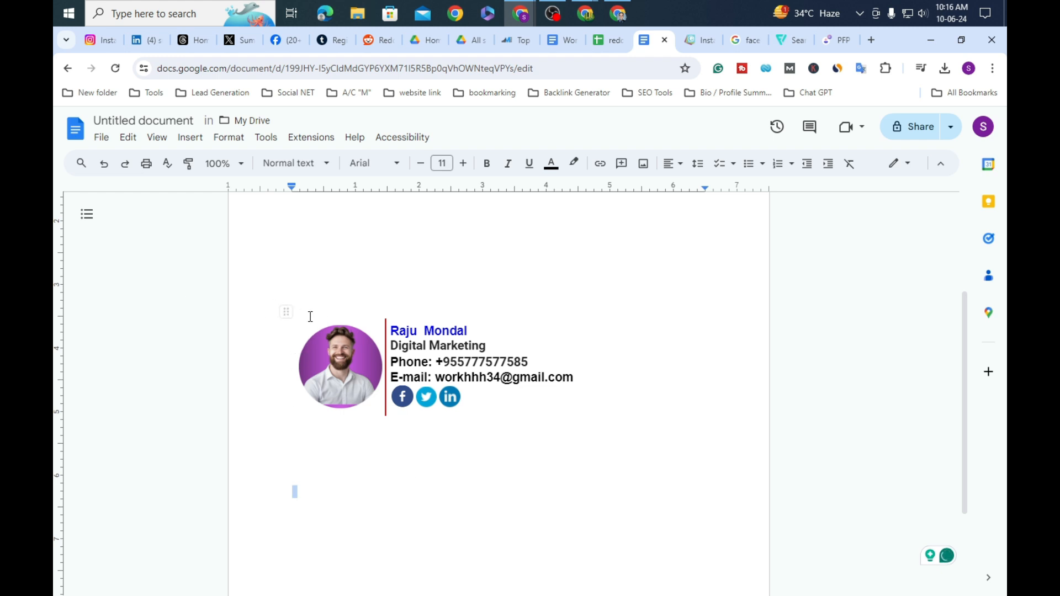
click(261, 325)
drag(315, 344, 383, 356)
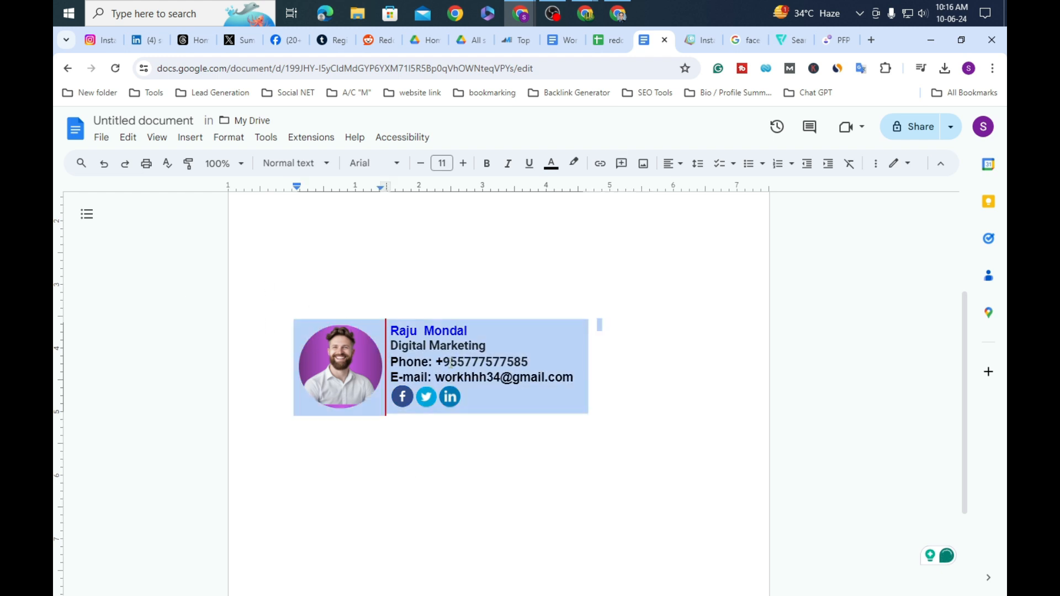
right_click(449, 359)
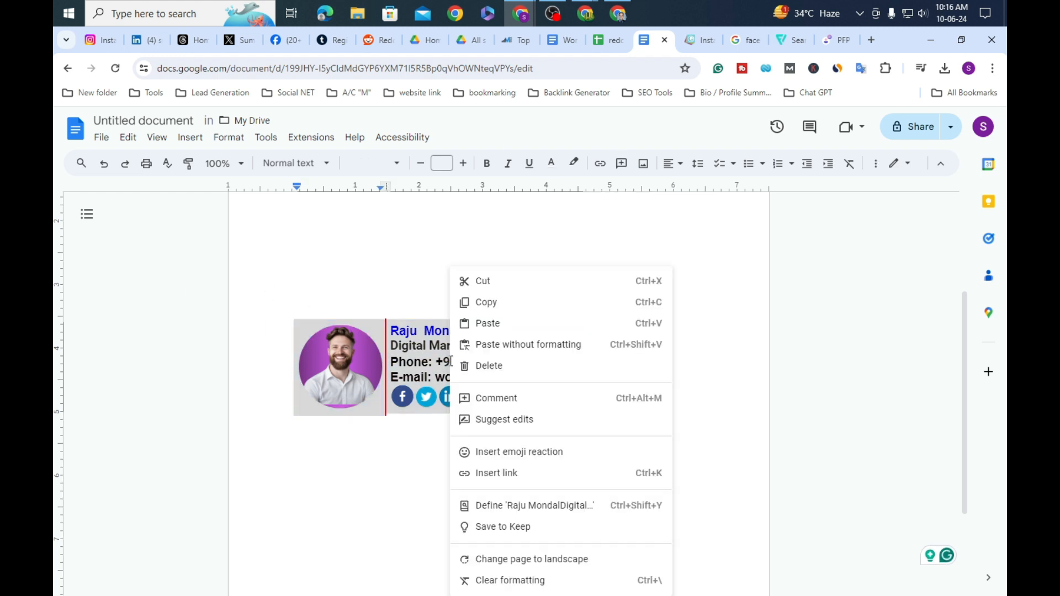
click(504, 303)
Step: Open the full settings in the sender's Gmail account
mouse_move(585, 13)
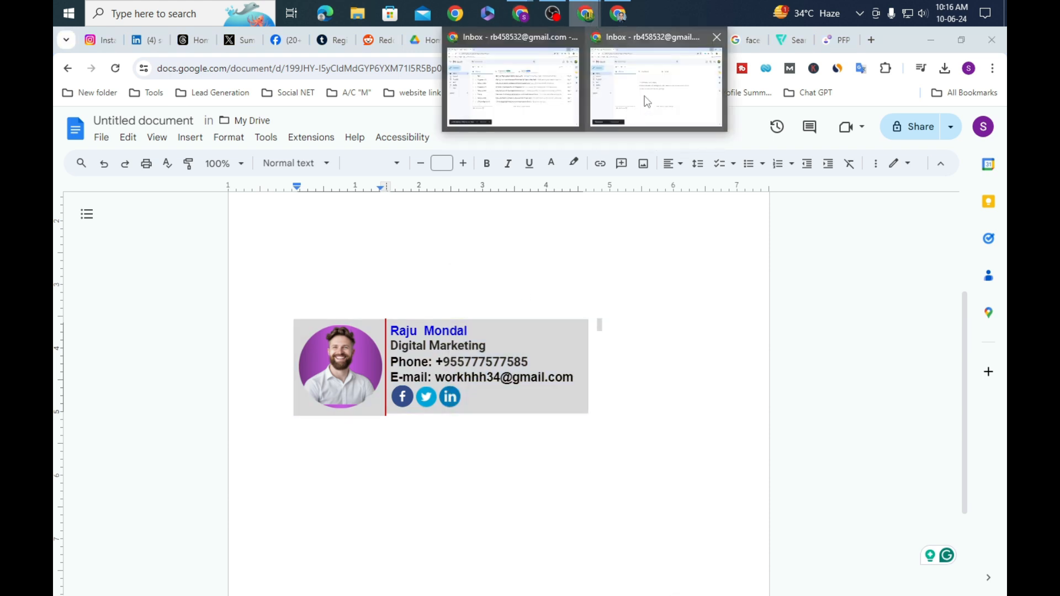
click(647, 101)
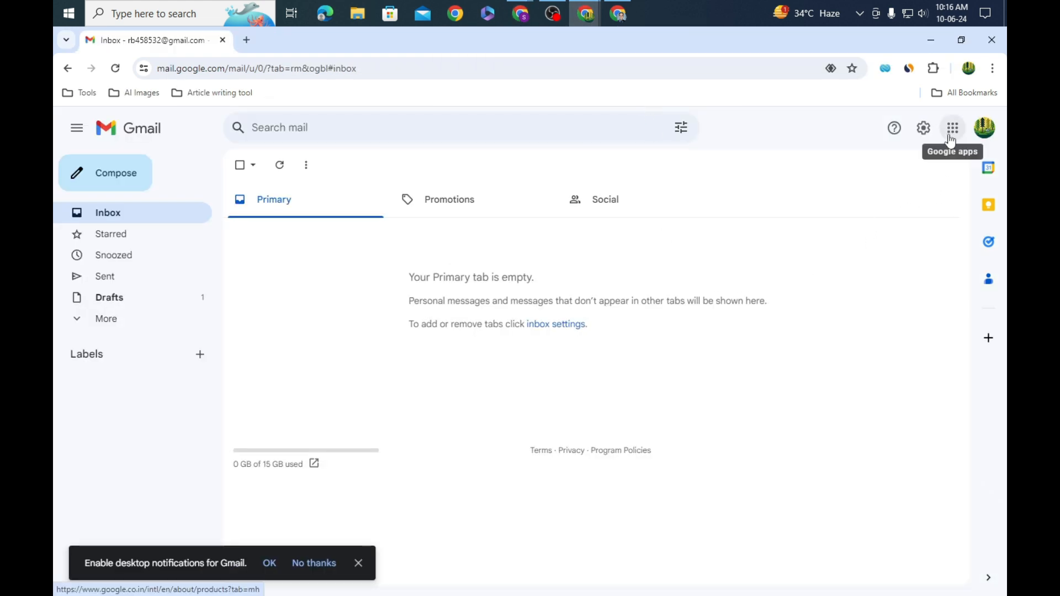
click(923, 128)
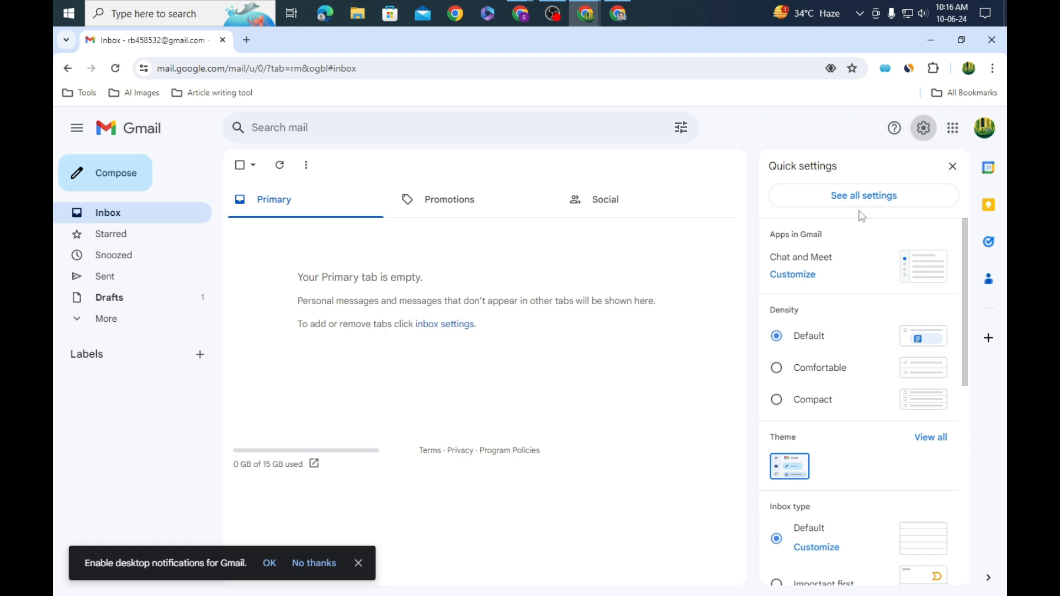
click(874, 196)
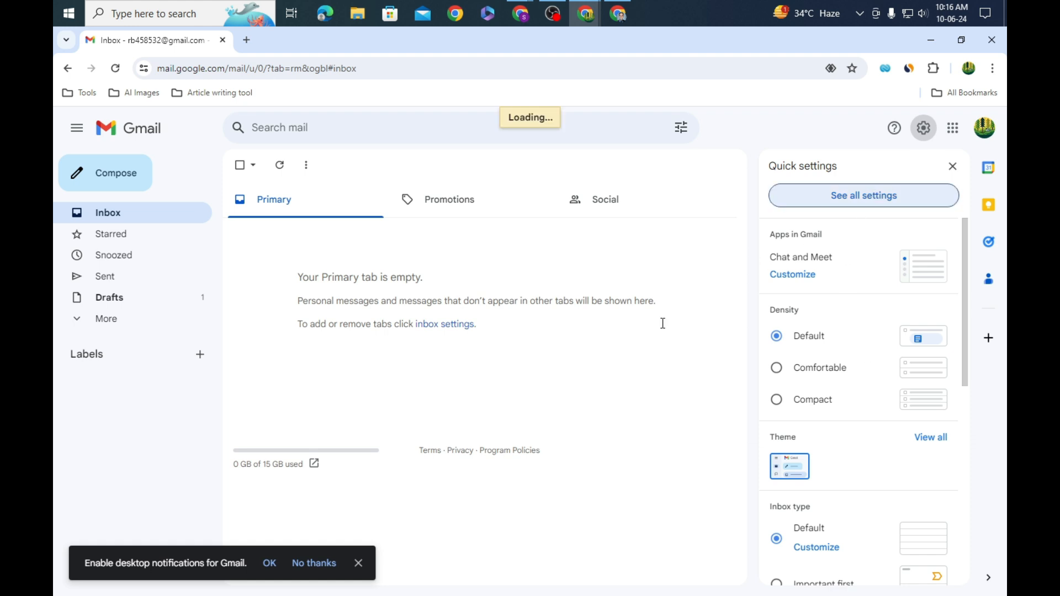
Step: Delete the old 'digital marketing' signature so no signatures remain
scroll(819, 419, down, 20)
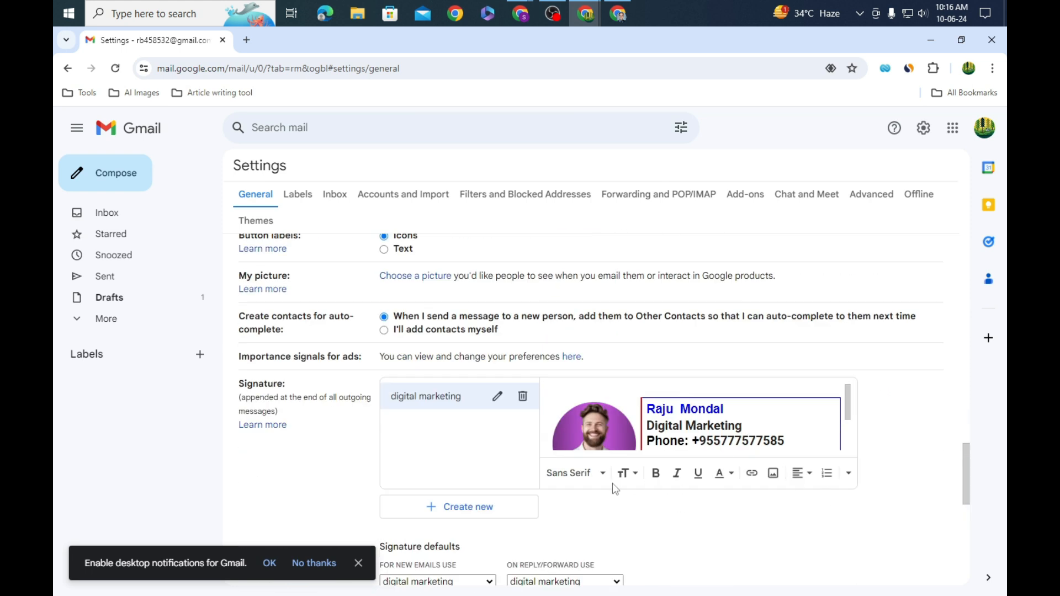
click(522, 396)
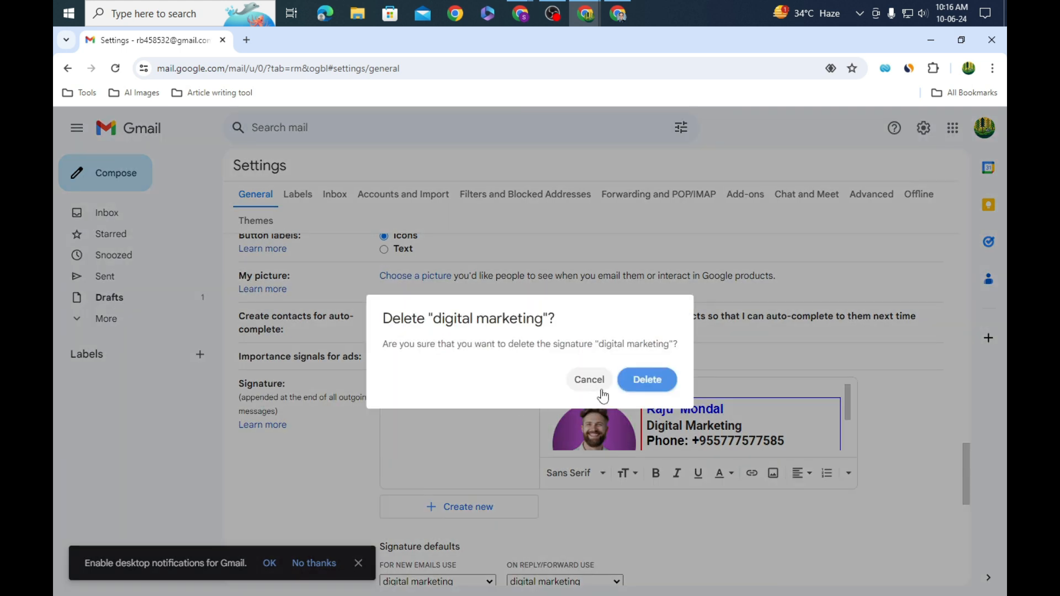
click(646, 379)
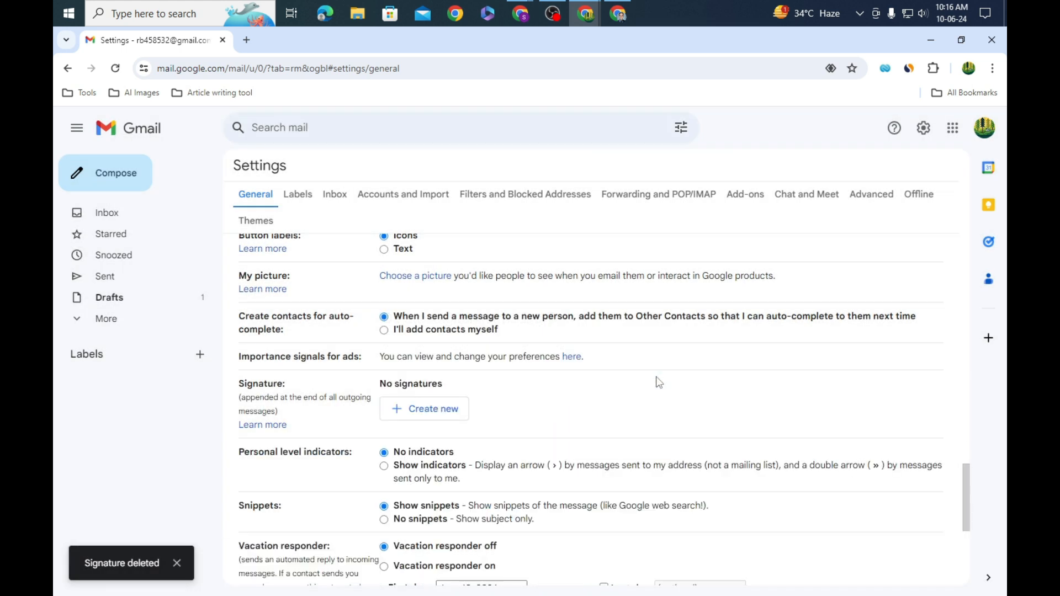
click(406, 414)
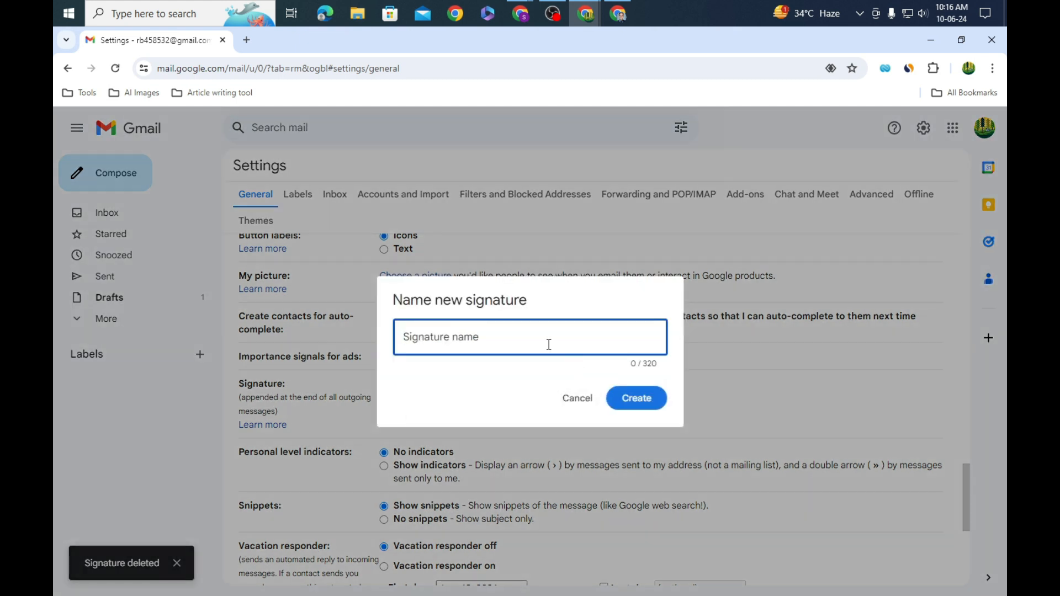
Step: Create a signature named 'digital' and paste the copied signature table into it
text(digital)
click(654, 406)
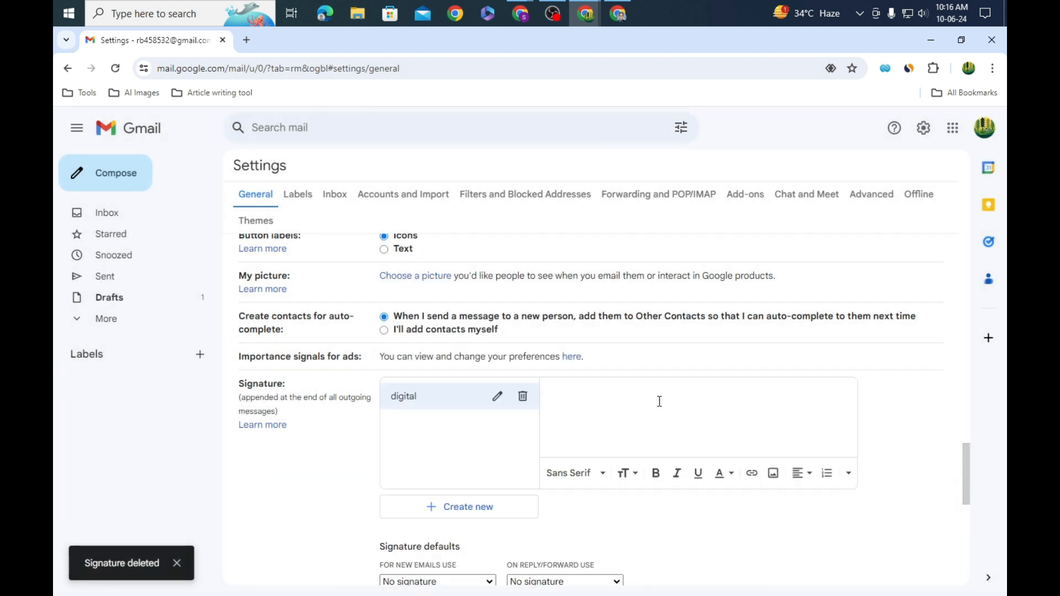
click(586, 402)
right_click(586, 401)
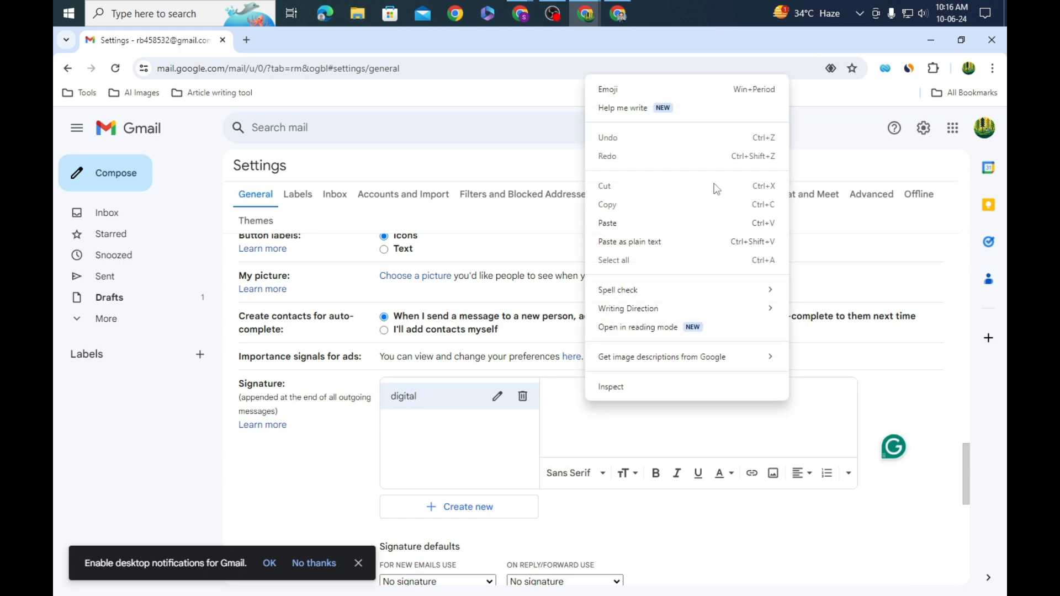
click(670, 223)
Step: Set 'digital' as the reply/forward default signature and save the settings
scroll(758, 416, up, 2)
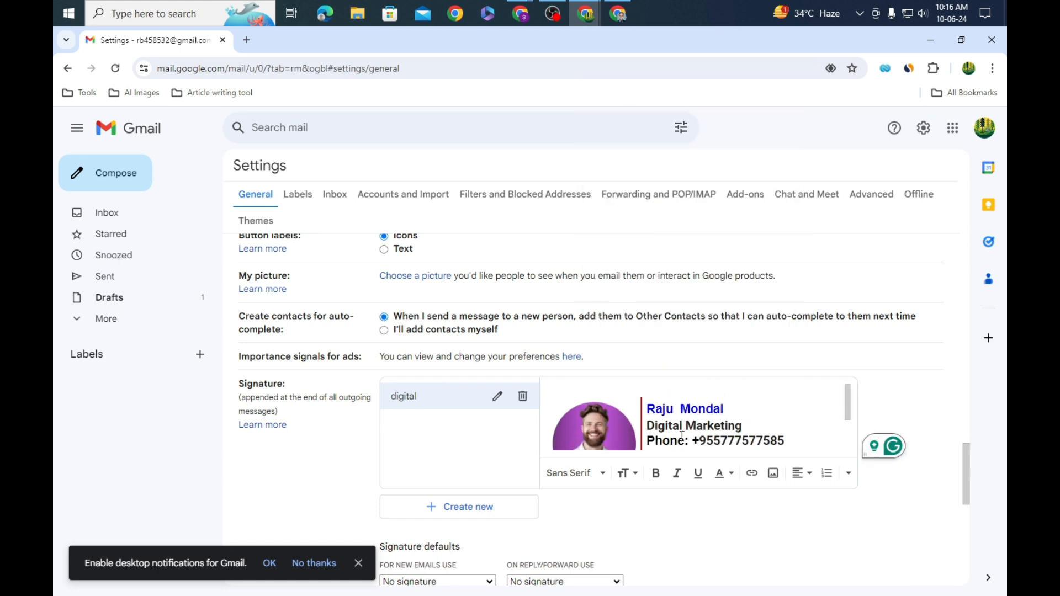
scroll(757, 416, down, 2)
scroll(597, 457, down, 1)
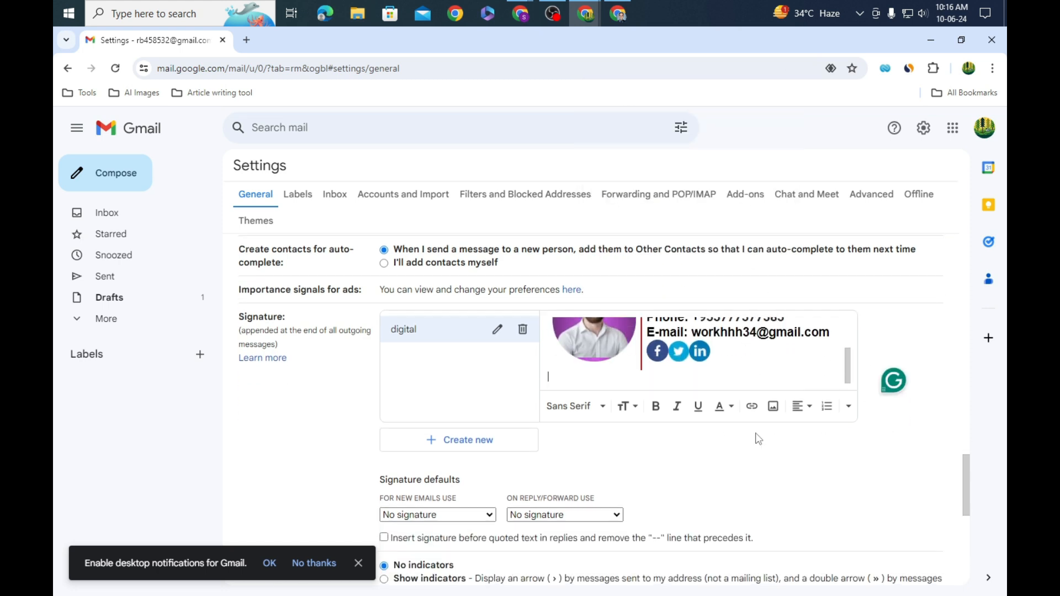
scroll(552, 442, down, 2)
click(491, 386)
click(454, 420)
click(618, 384)
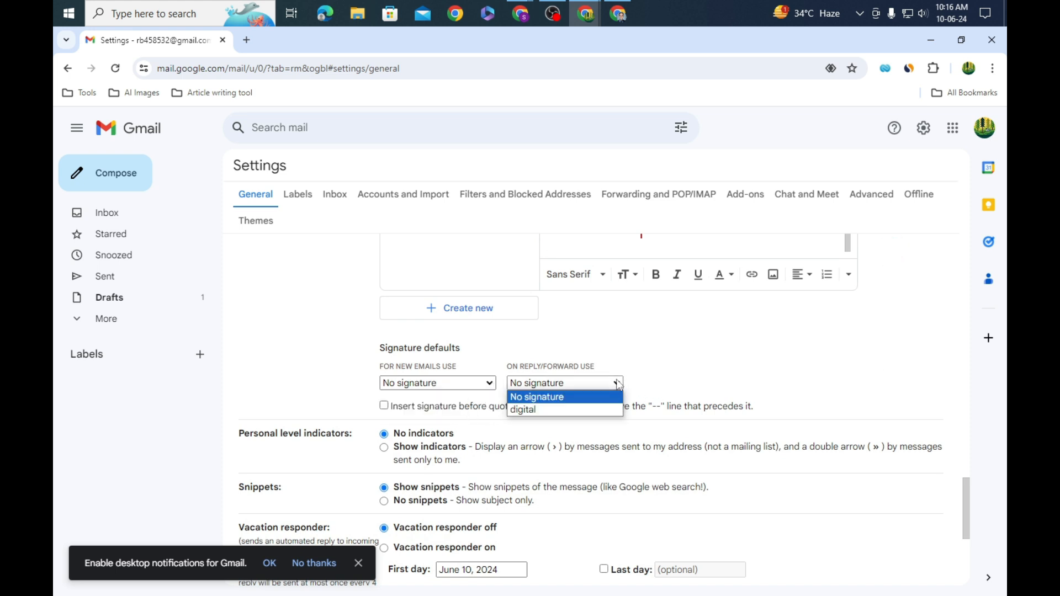
click(577, 410)
scroll(661, 398, down, 5)
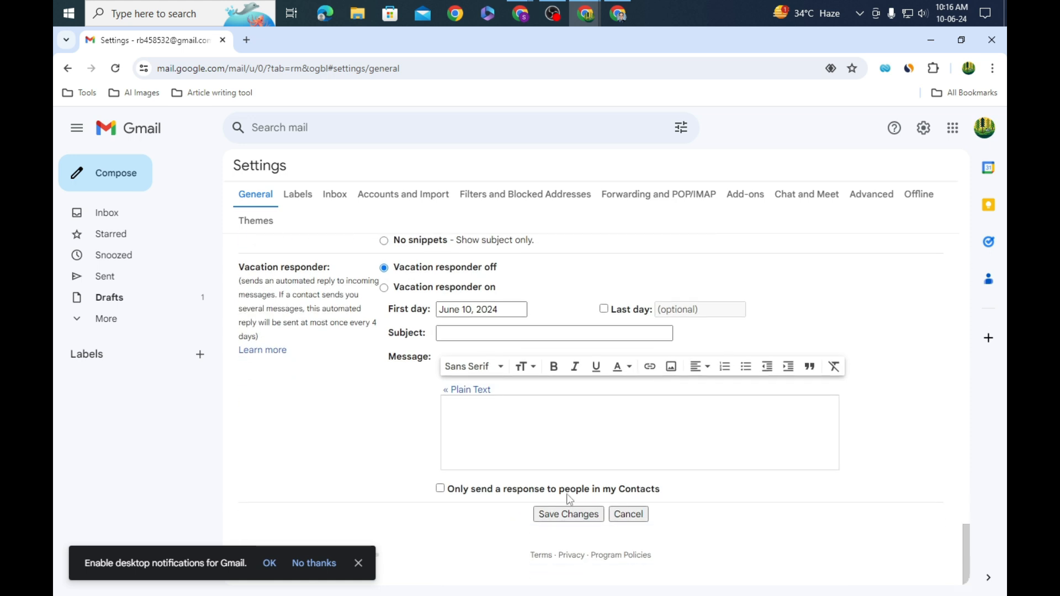
click(570, 516)
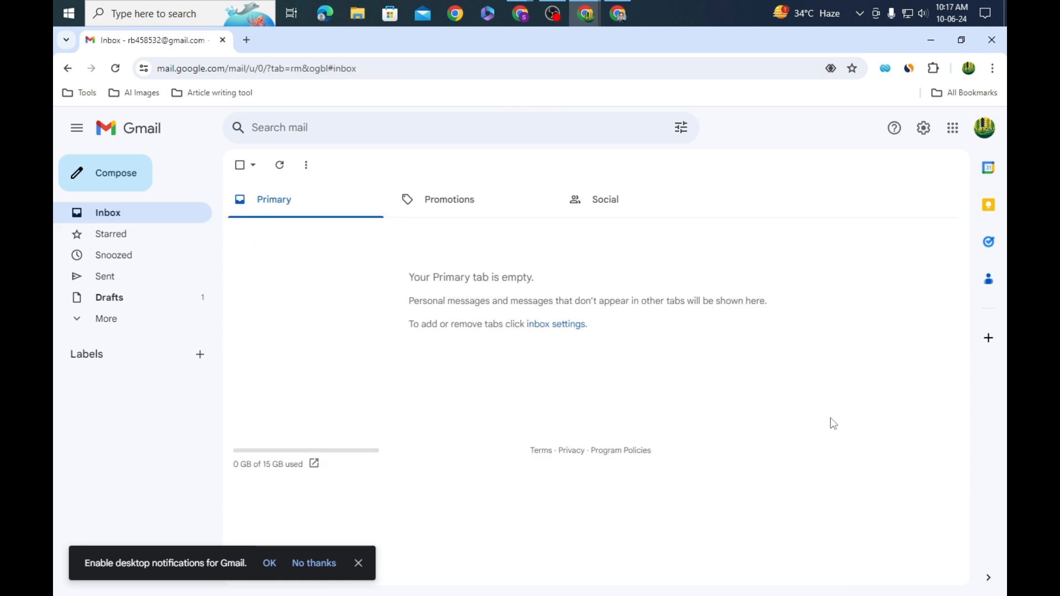
Step: Send a test email to the second account with subject 'digital' and body 'hi ggggggggggg'
click(114, 70)
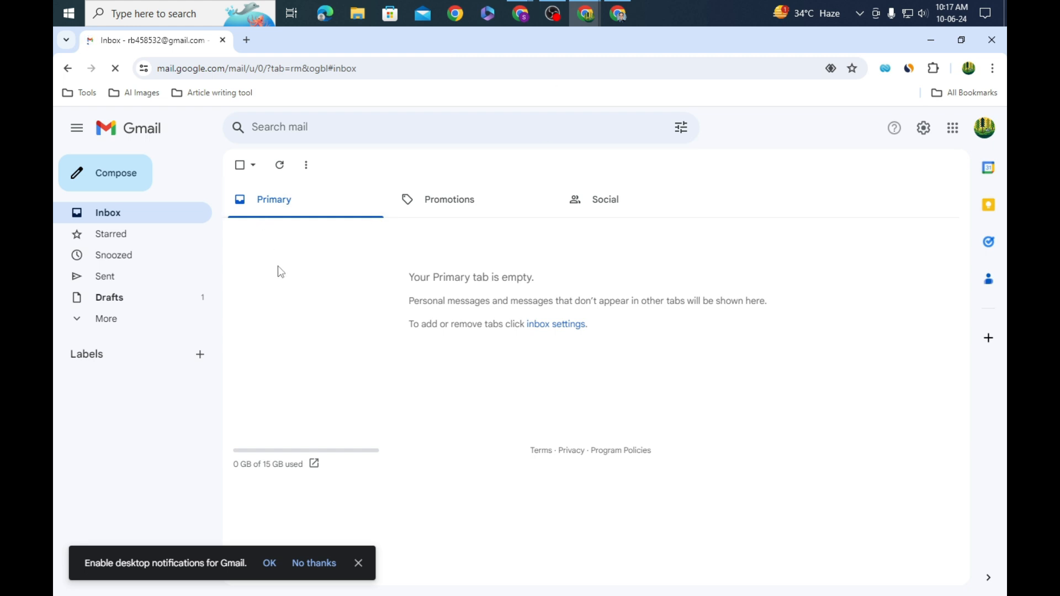
click(113, 180)
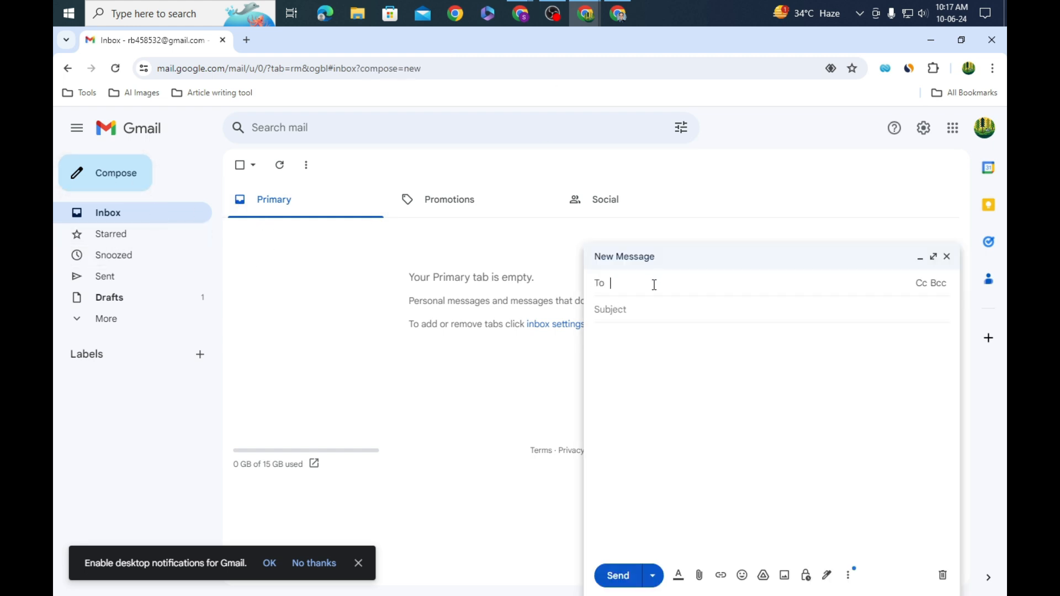
text(w)
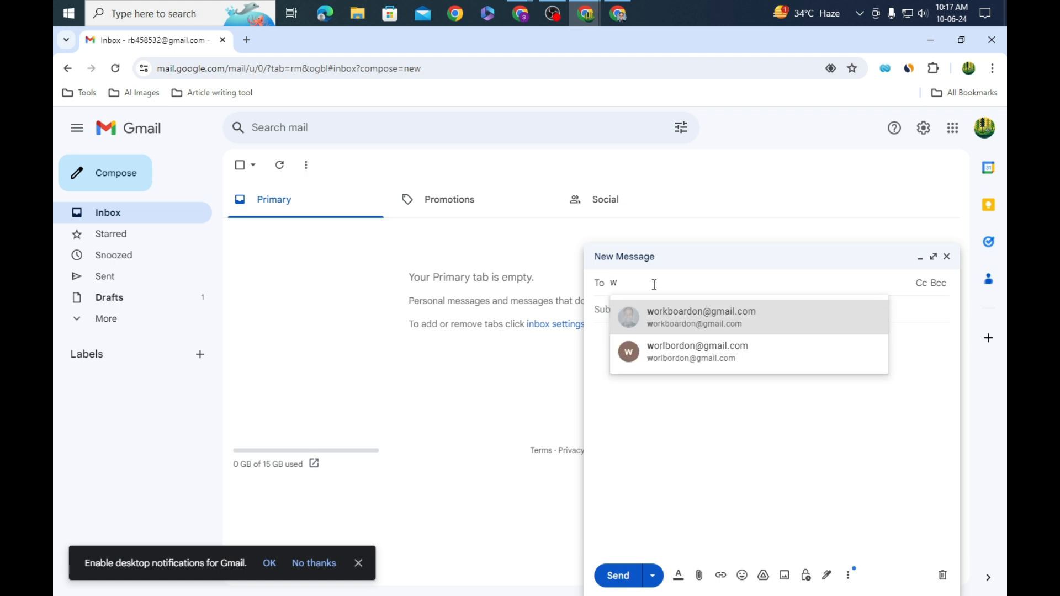
click(707, 325)
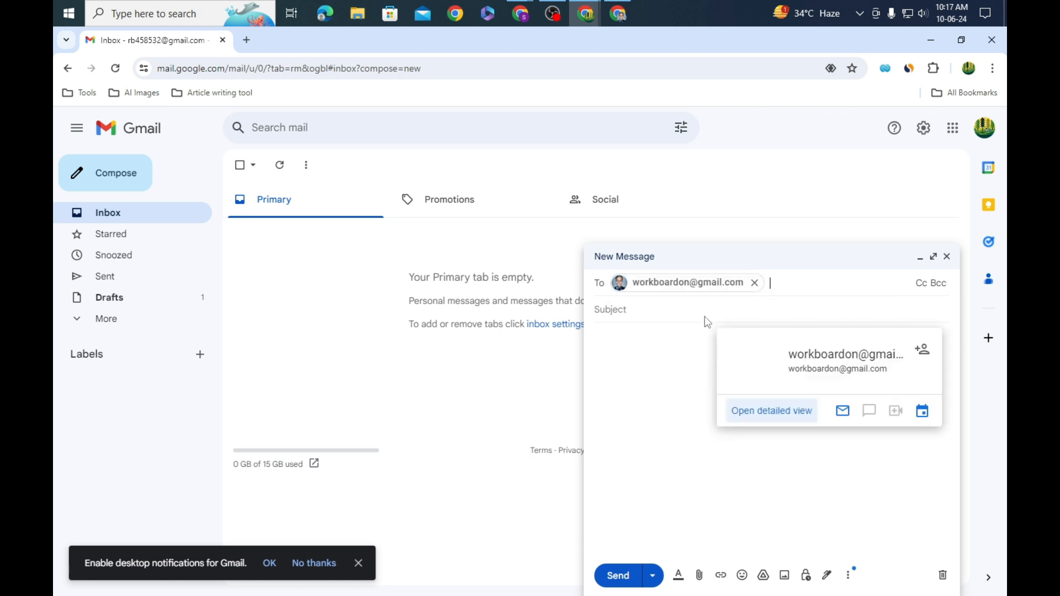
click(667, 326)
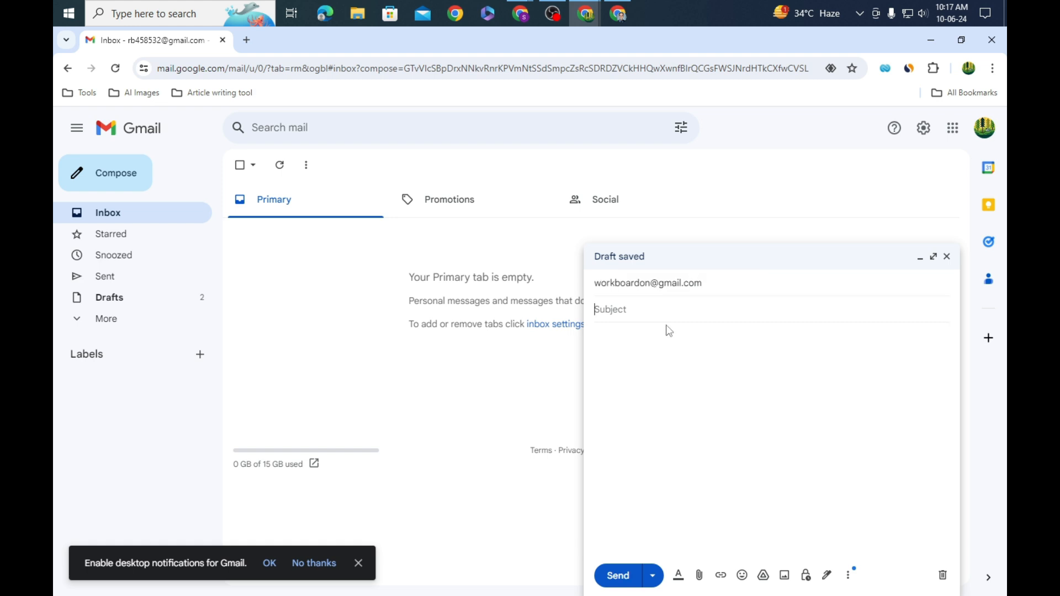
text(digital)
click(676, 343)
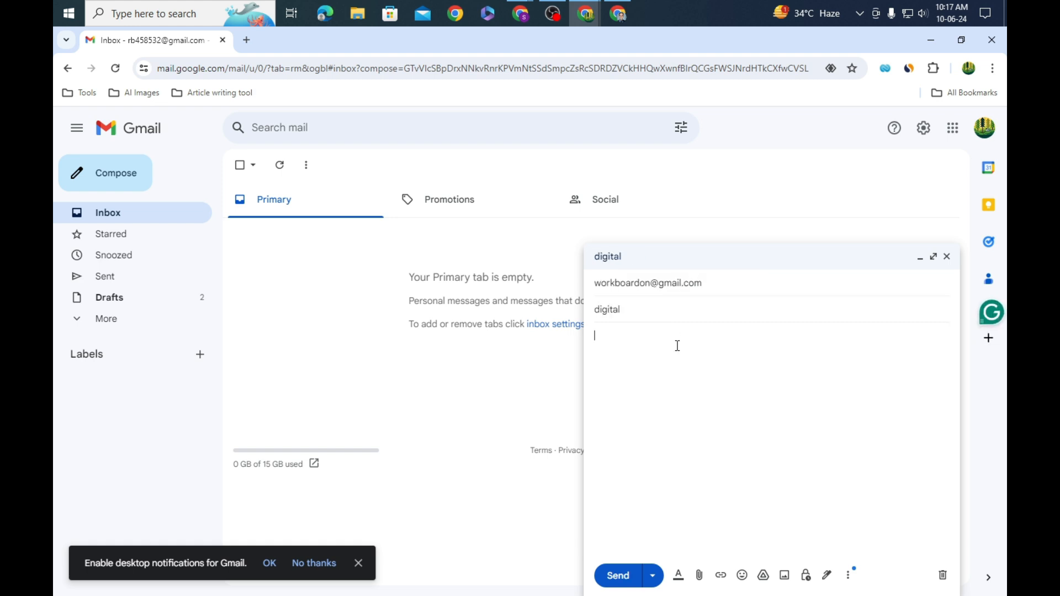
text(hi gggggggggggg)
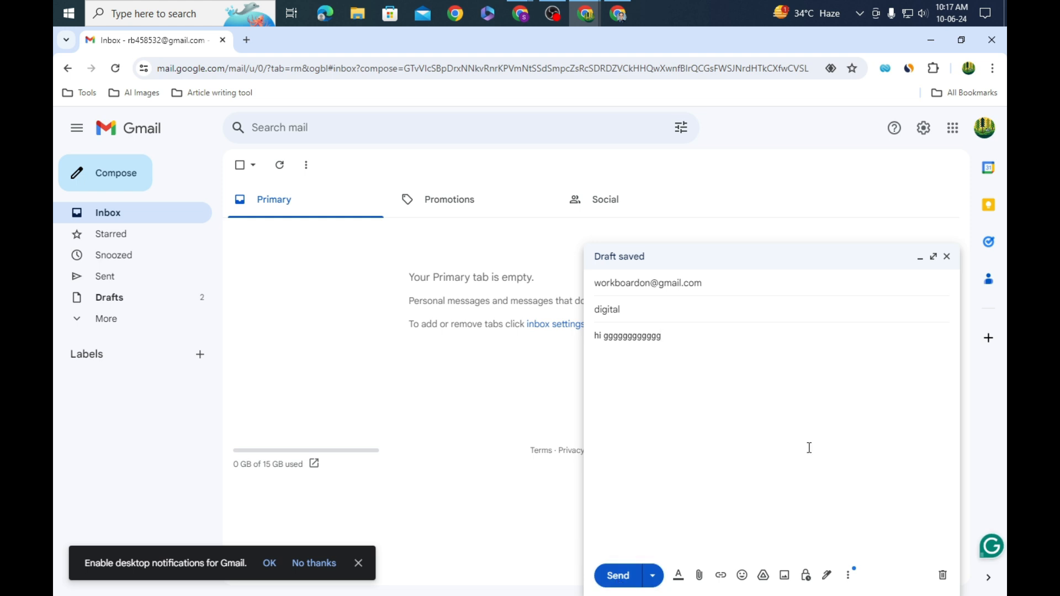
click(616, 574)
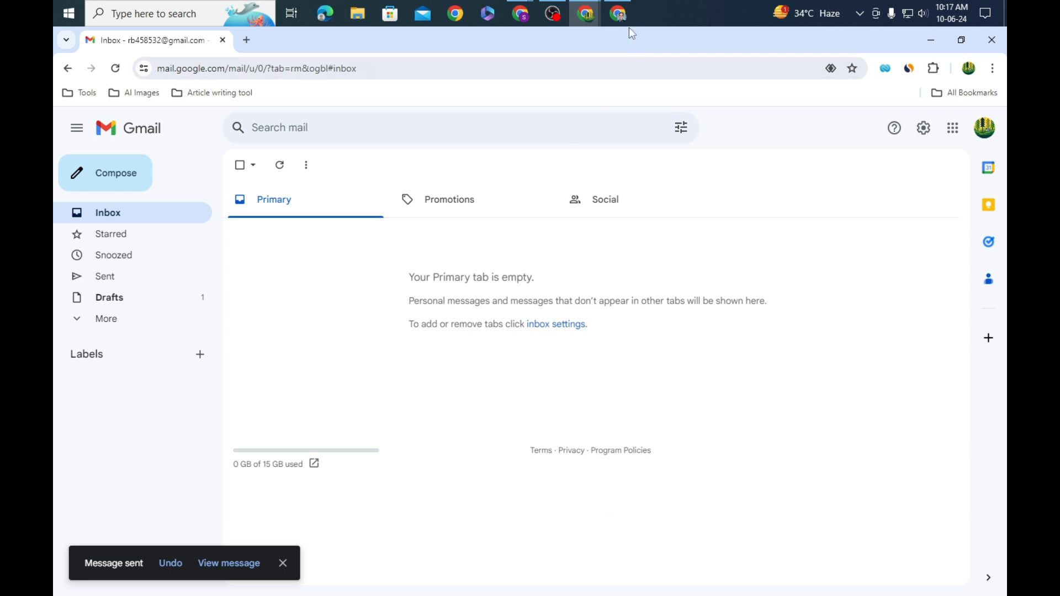
click(619, 13)
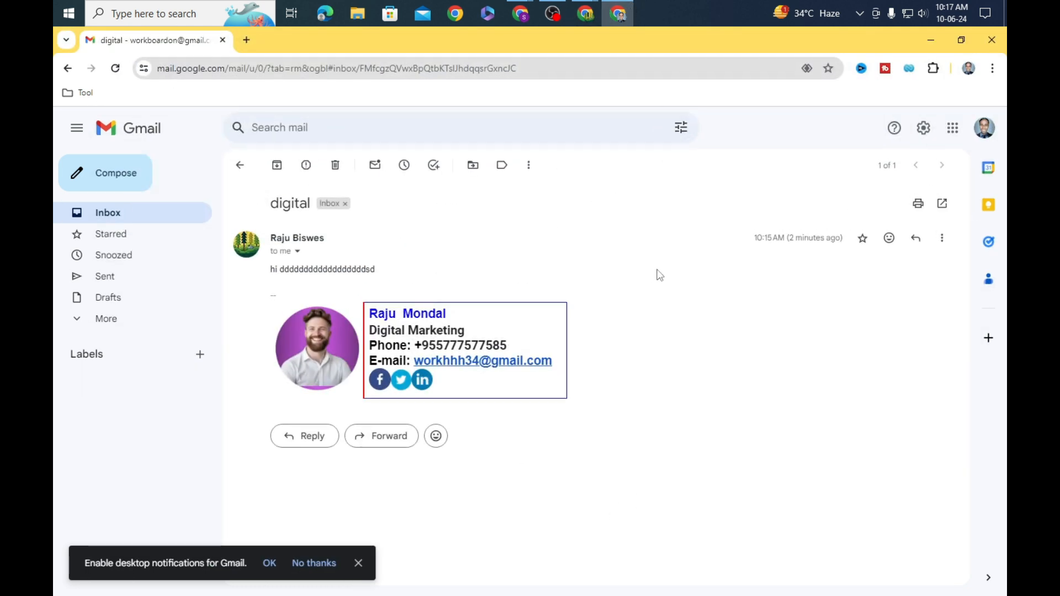
Step: Return to the inbox and delete the earlier 'digital' test email
click(240, 165)
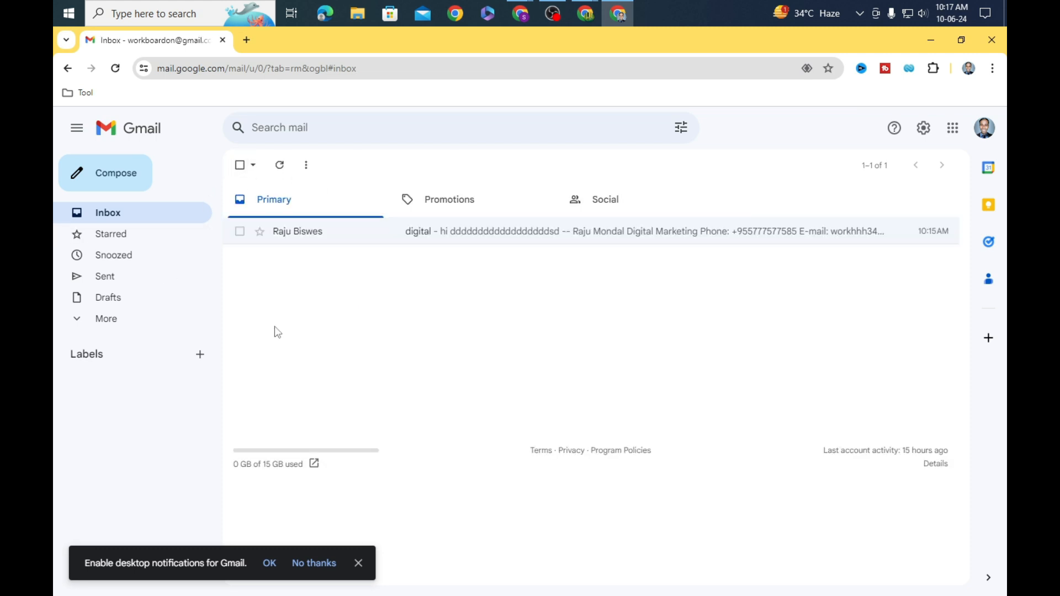
click(351, 233)
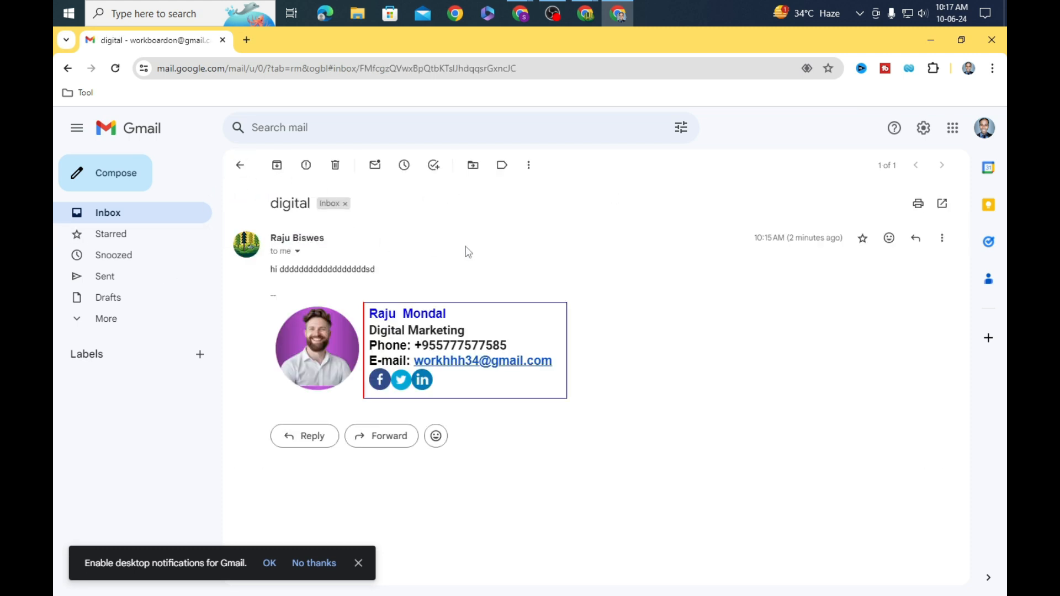
click(336, 166)
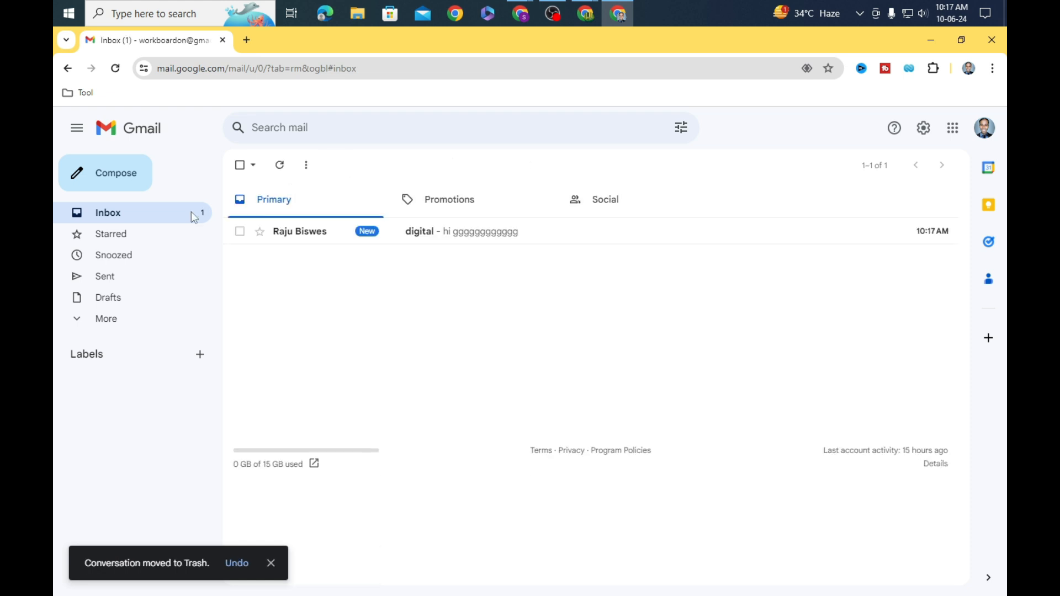
Step: Open the newest 'digital' email to view the borderless signature with portrait and icons
click(440, 239)
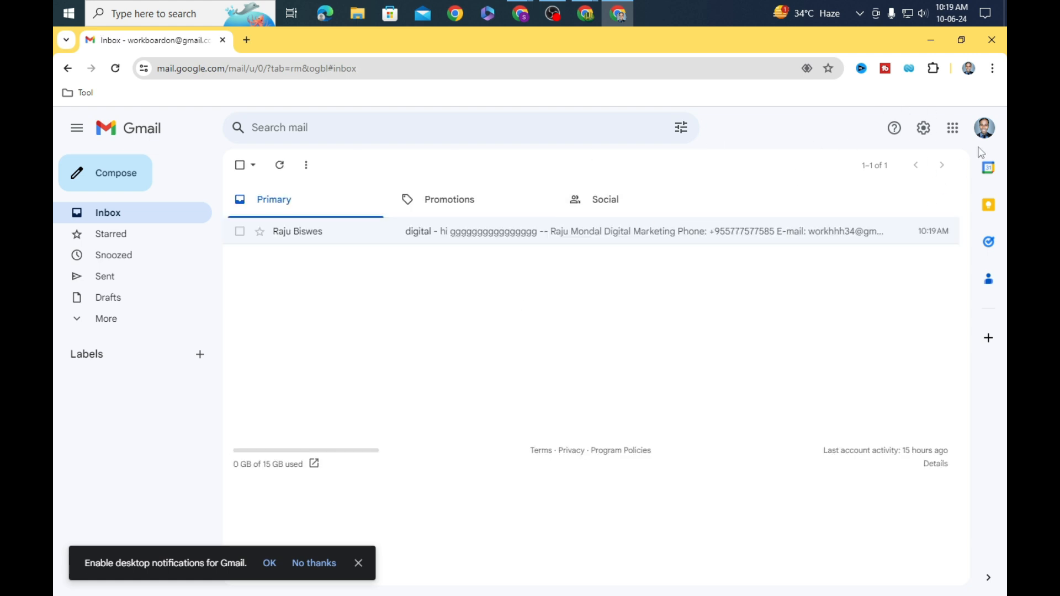
click(984, 128)
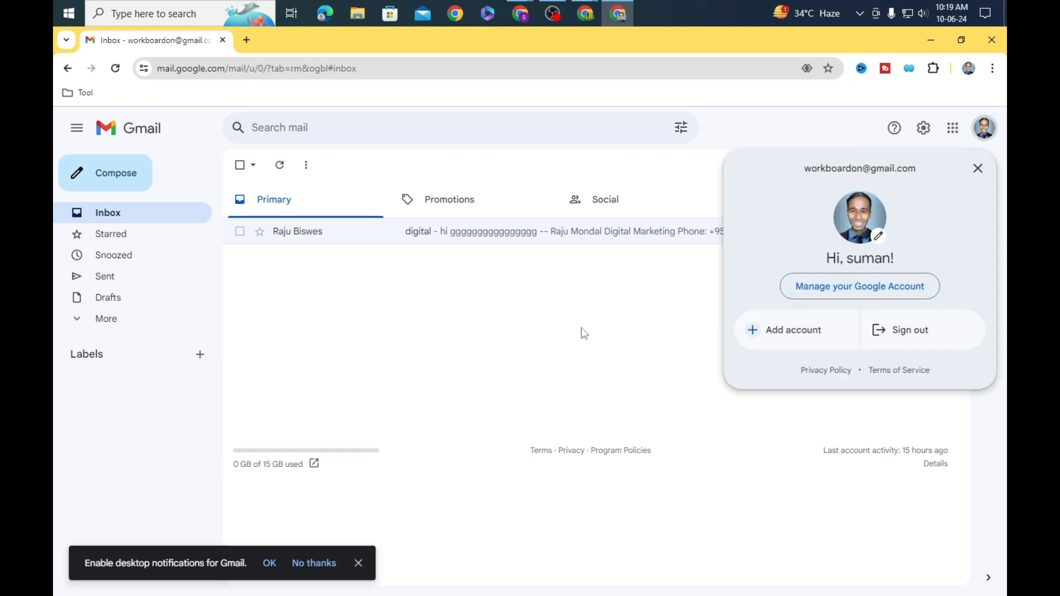
click(584, 334)
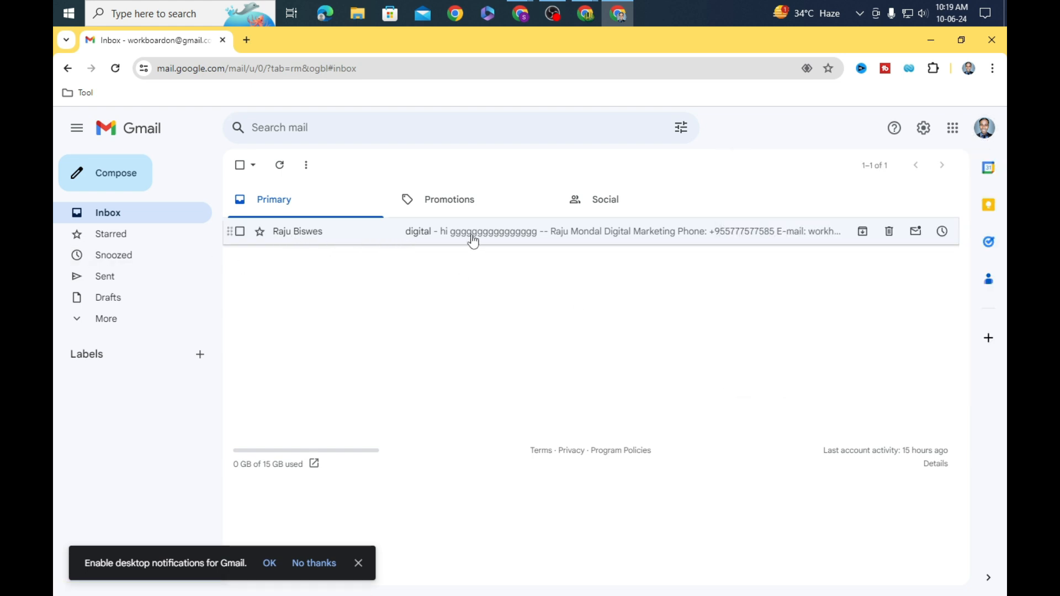
click(473, 242)
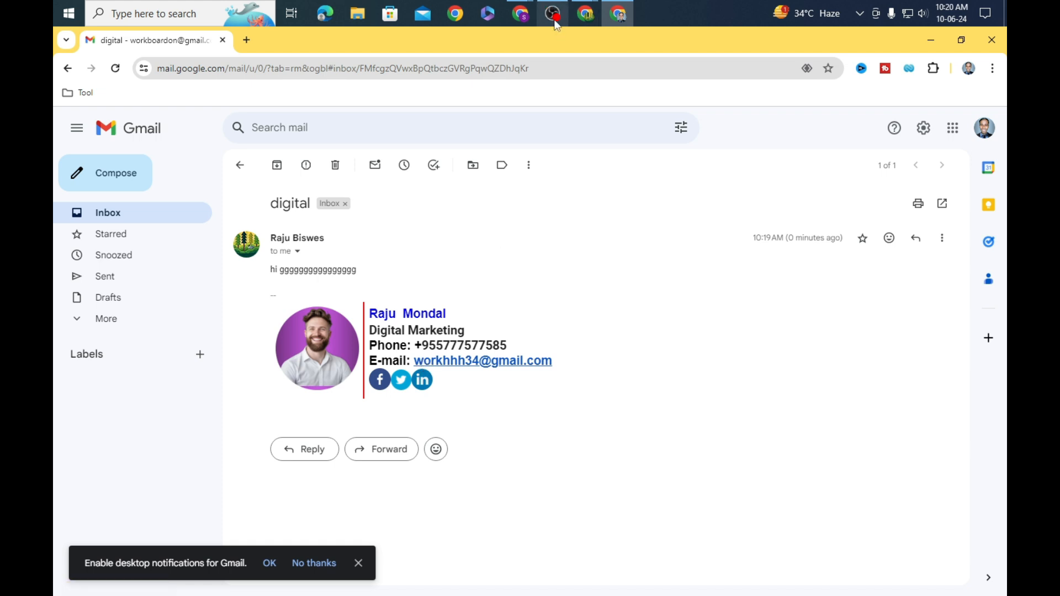
mouse_move(556, 25)
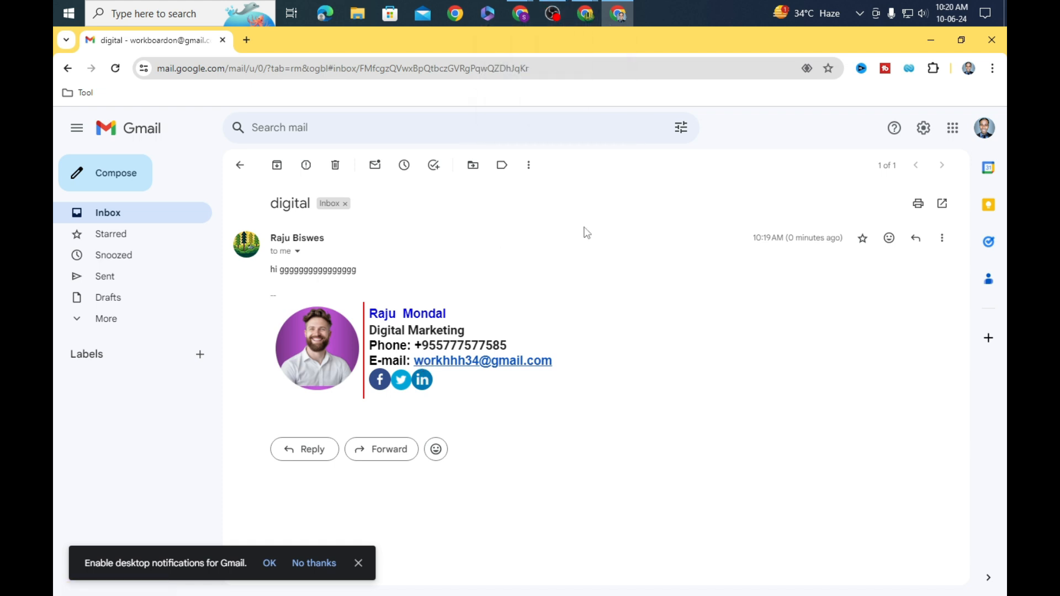